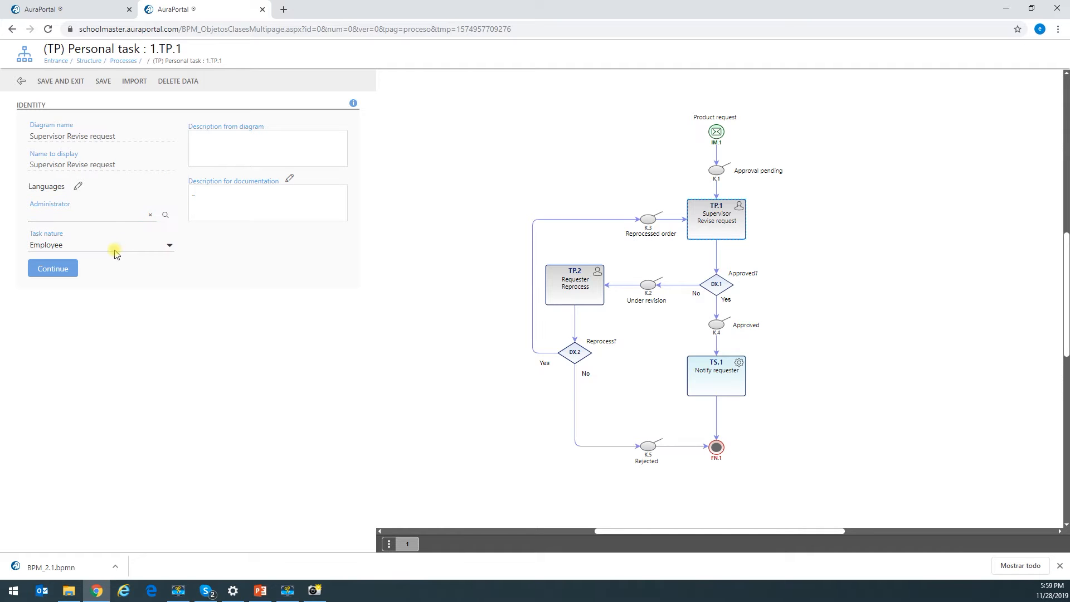
- Inspect the K.3, K.1 and IM.1 diagram nodes, then return to the process properties page
{"action": "left_click", "coordinate": [649, 221]}
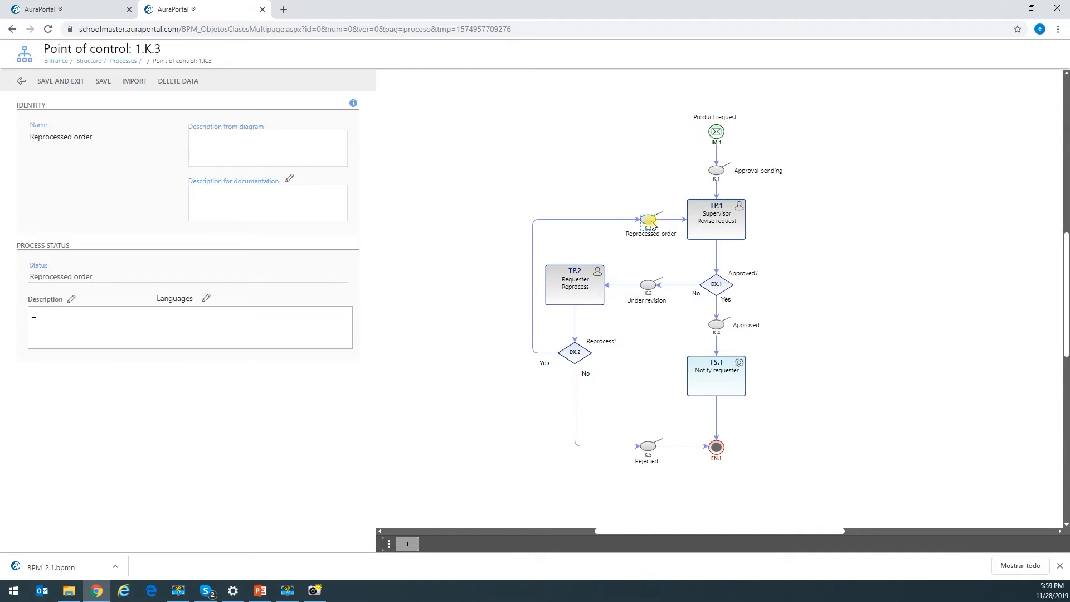
{"action": "left_click", "coordinate": [716, 170]}
{"action": "left_click", "coordinate": [717, 132]}
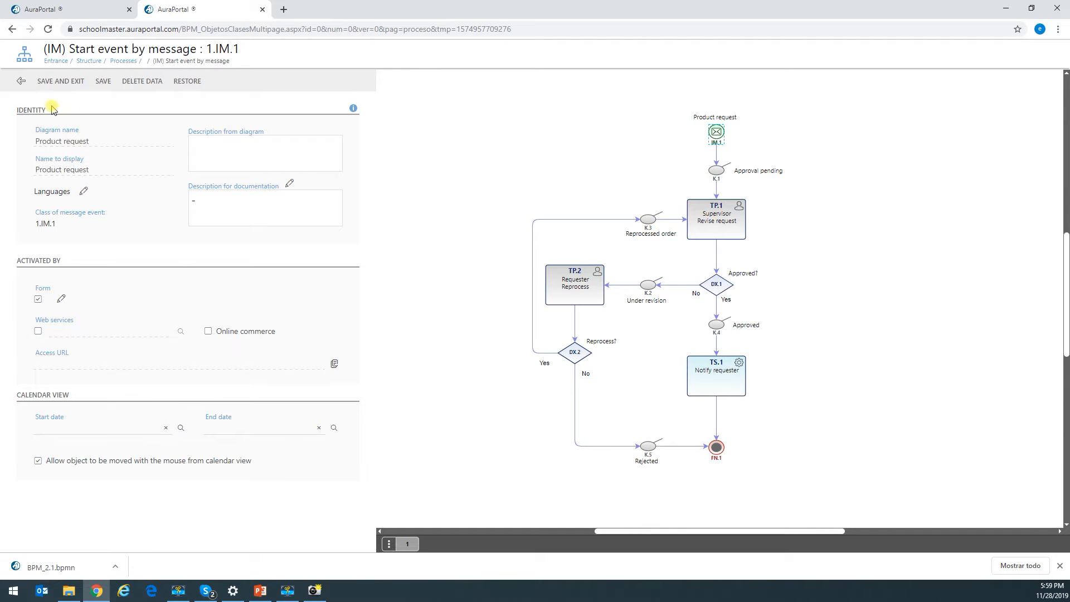
{"action": "left_click", "coordinate": [21, 81]}
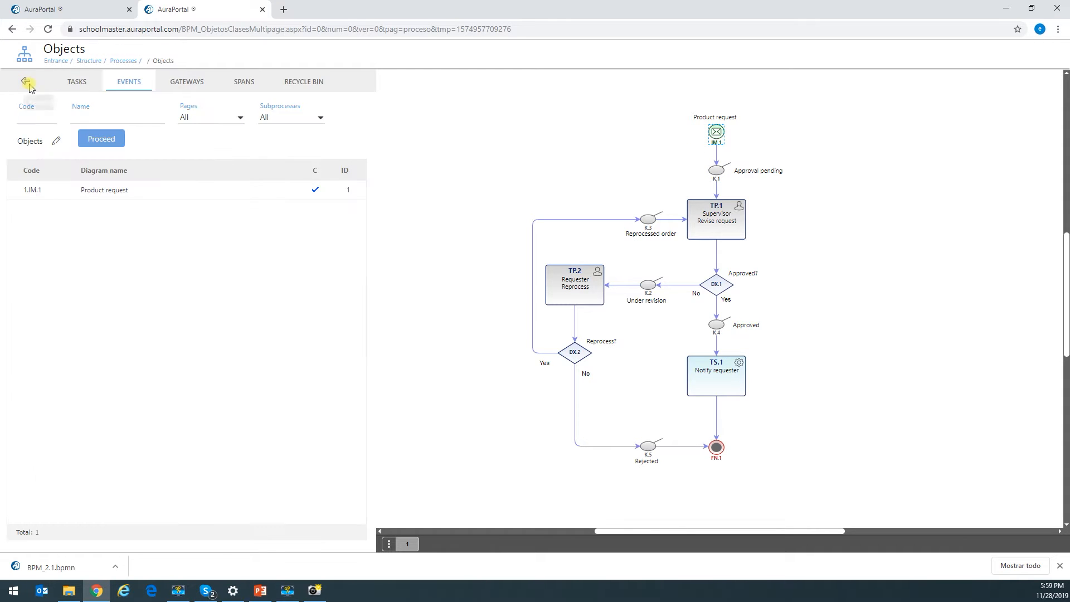
{"action": "left_click", "coordinate": [25, 82]}
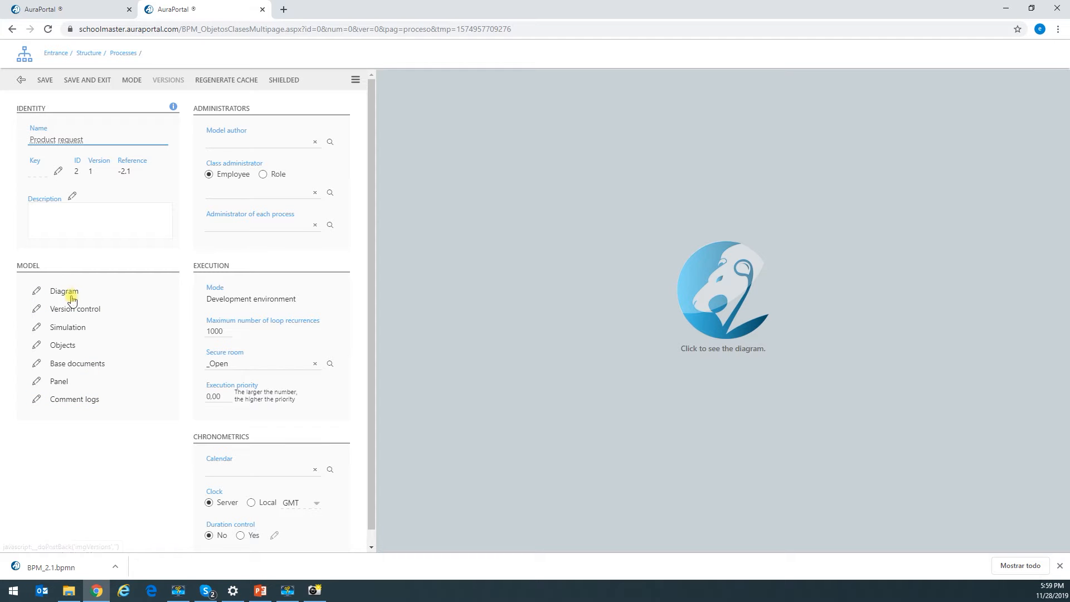
- Browse the process gateways and events in Objects and open the Product request start event 1.IM.1
{"action": "left_click", "coordinate": [56, 346]}
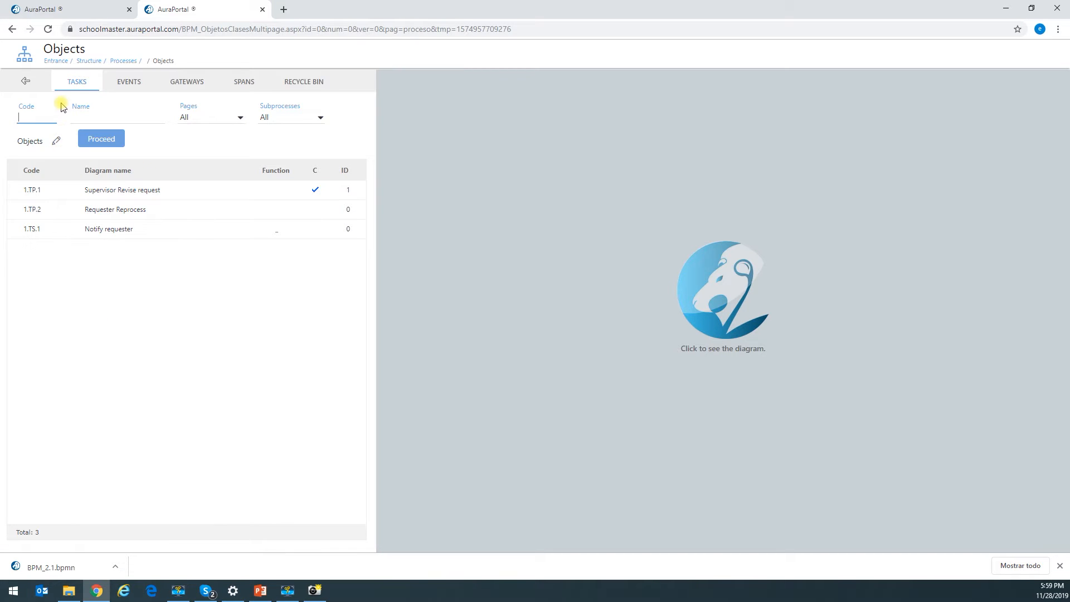
{"action": "left_click", "coordinate": [180, 82]}
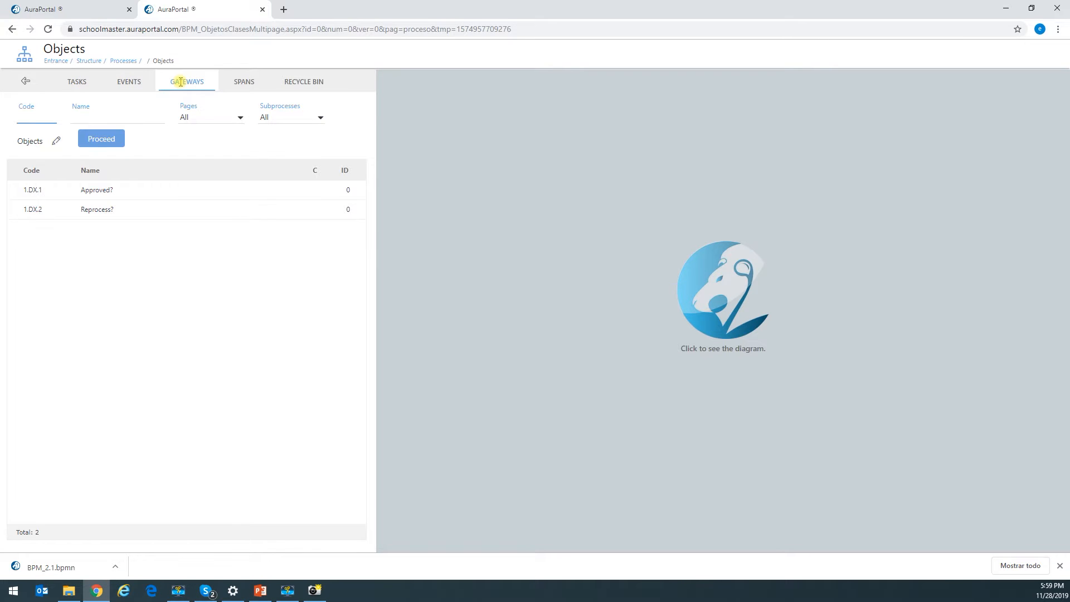
{"action": "left_click", "coordinate": [95, 197]}
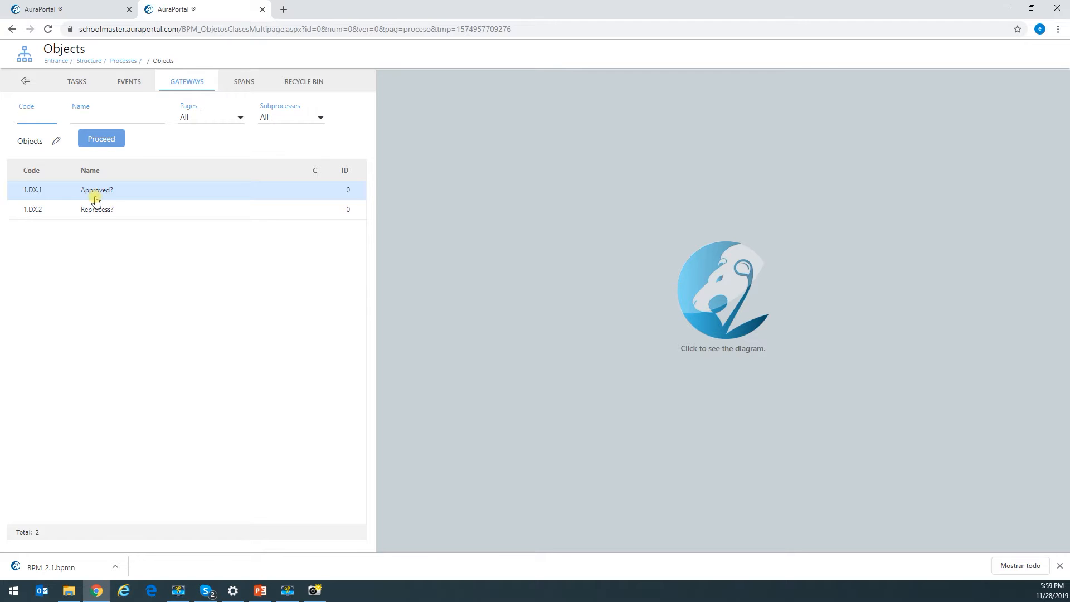
{"action": "left_click", "coordinate": [120, 86]}
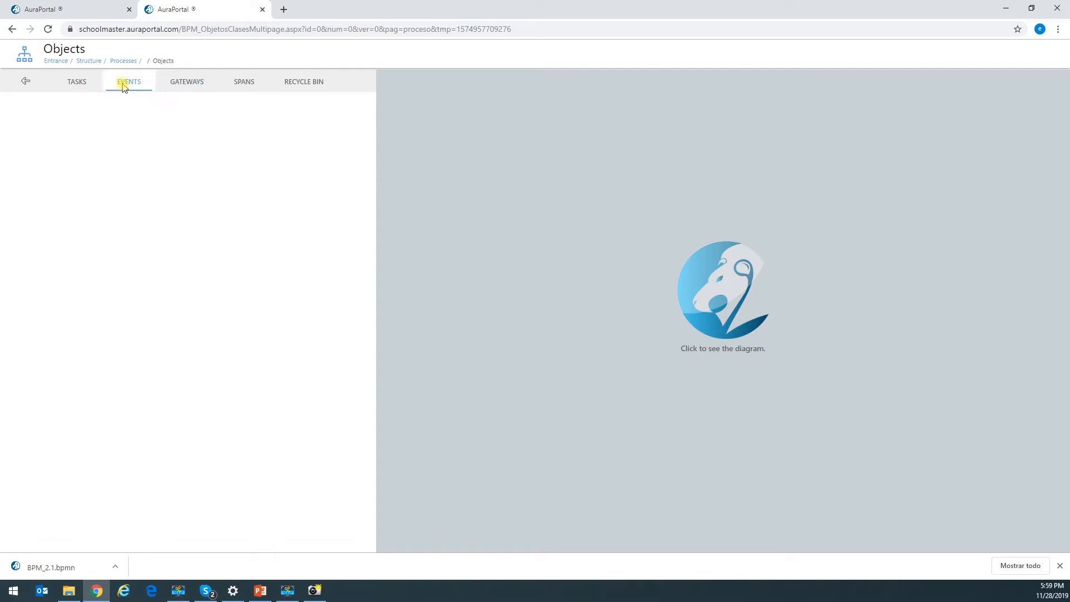
{"action": "left_click", "coordinate": [80, 82]}
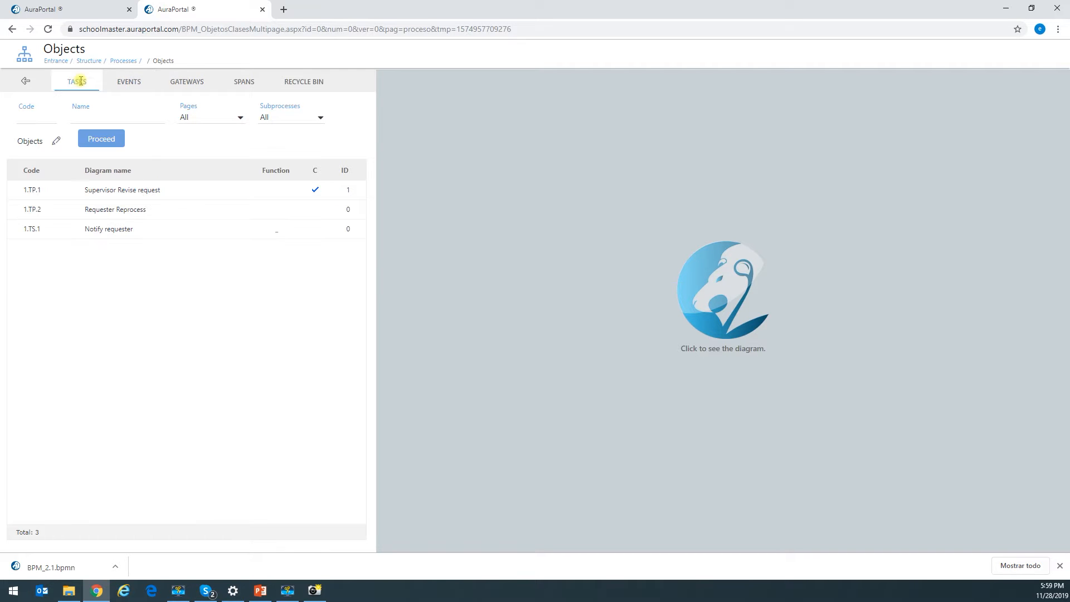
{"action": "left_click", "coordinate": [122, 84]}
{"action": "left_click", "coordinate": [107, 190]}
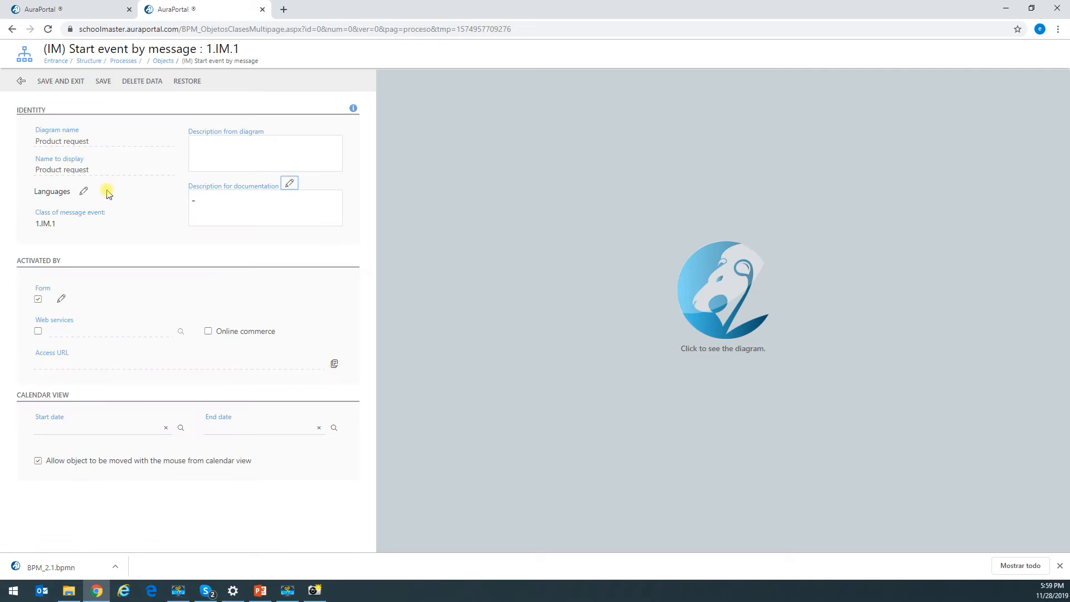
- Load the process diagram, select the Product request start event, and open its Forms window
{"action": "left_click", "coordinate": [726, 297]}
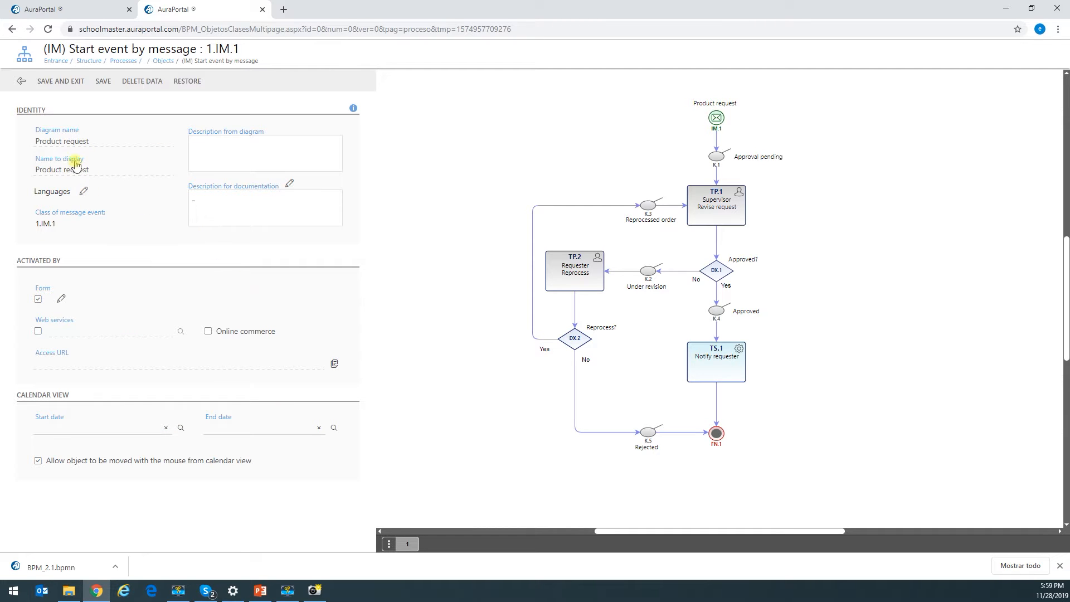
{"action": "left_click", "coordinate": [717, 120]}
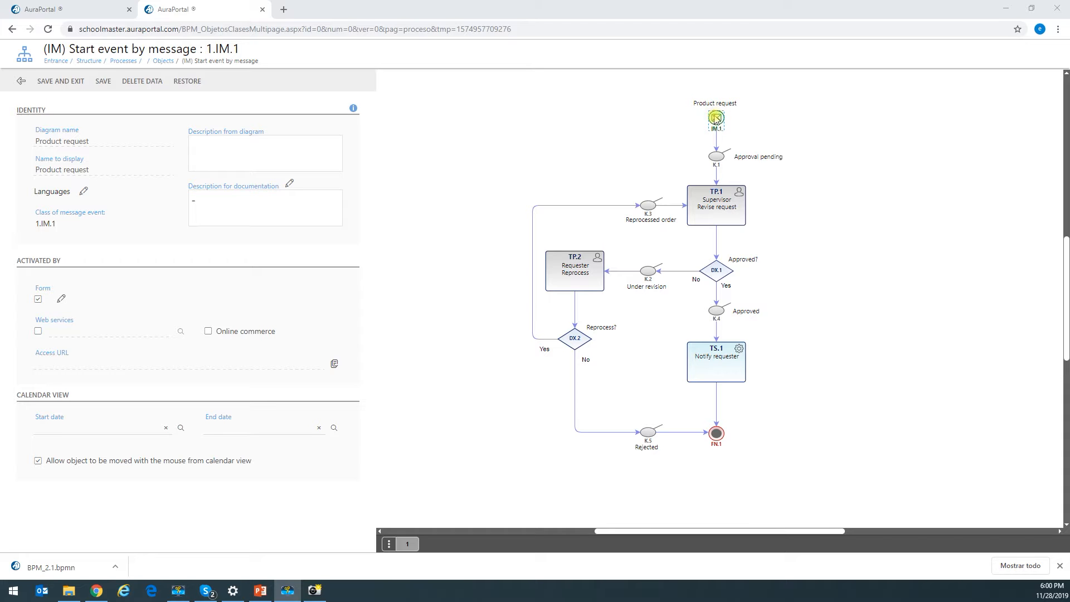
{"action": "left_click", "coordinate": [61, 301]}
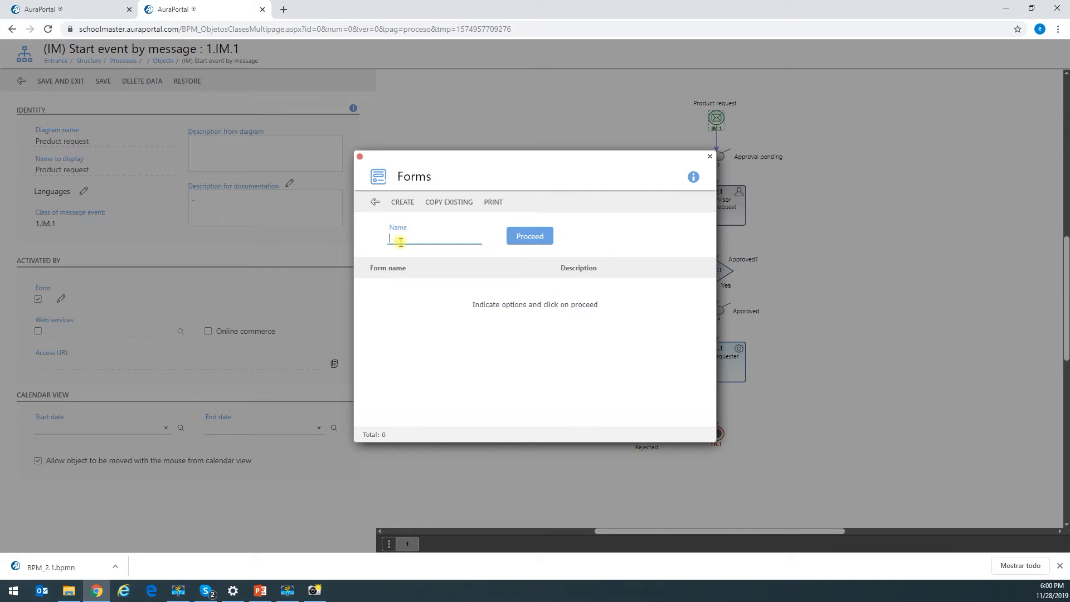
- Create the message form Form_13 and open its default dynamic form designer
{"action": "left_click", "coordinate": [402, 203]}
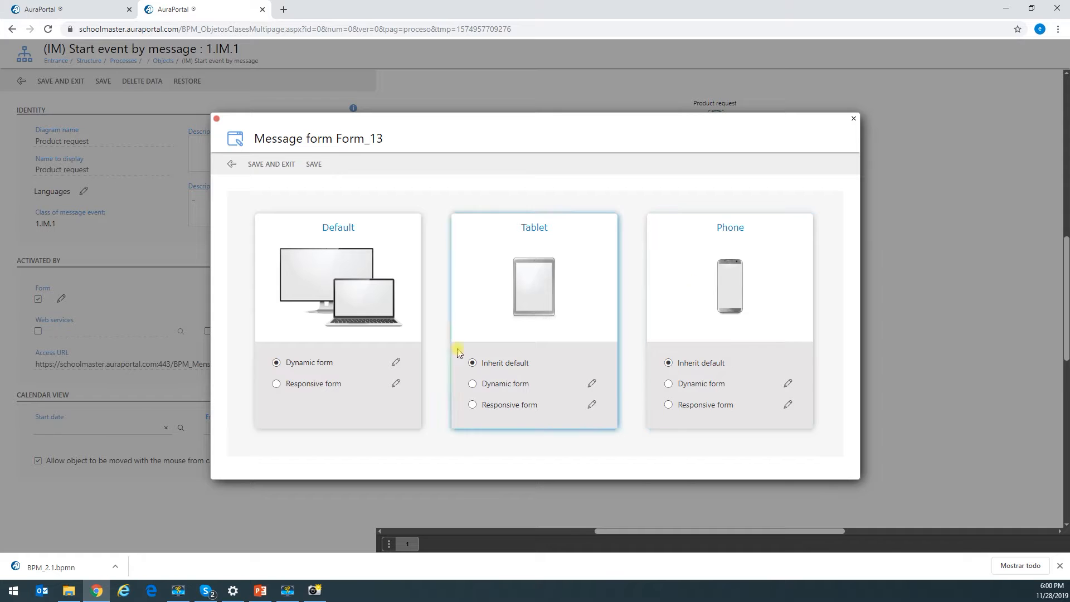
{"action": "left_click", "coordinate": [396, 363]}
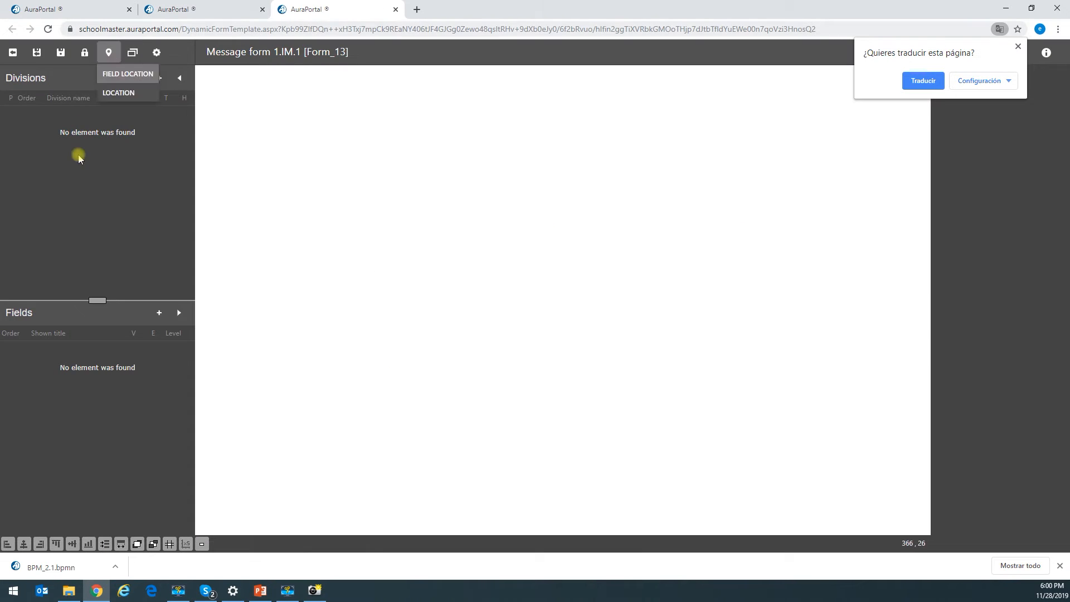
- Add an original division to the form, stretch it to 450 × 730 and place it at 10, 10
{"action": "left_click", "coordinate": [1018, 45]}
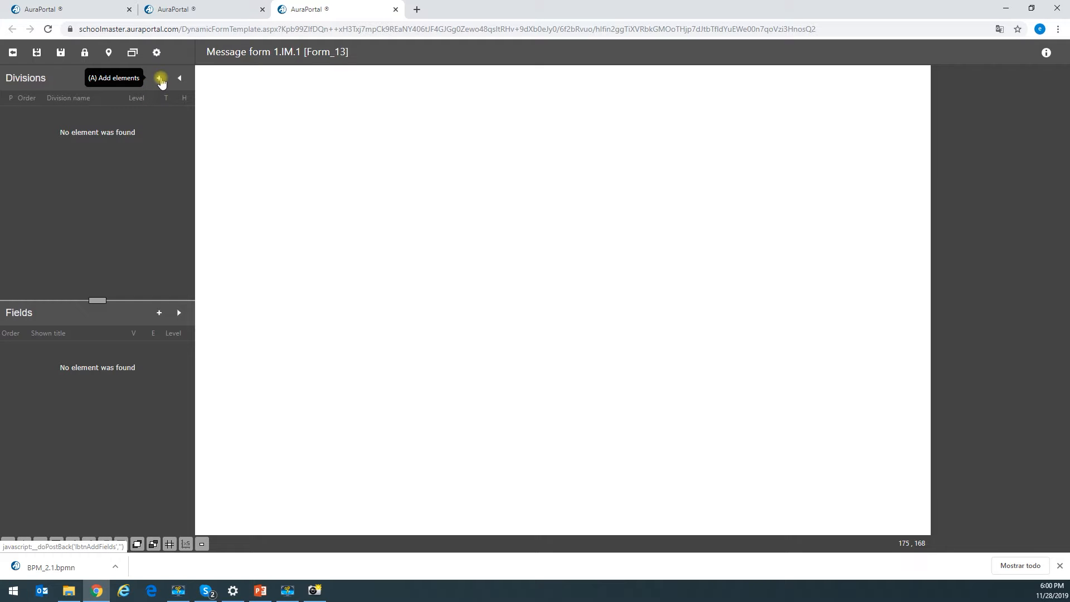
{"action": "left_click", "coordinate": [160, 80]}
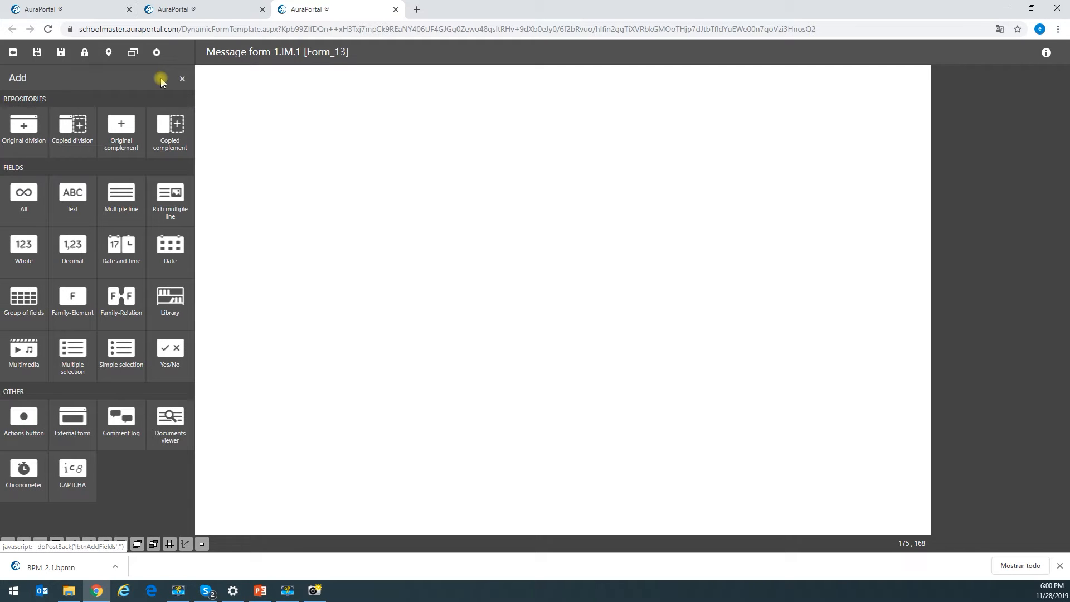
{"action": "left_click", "coordinate": [38, 134]}
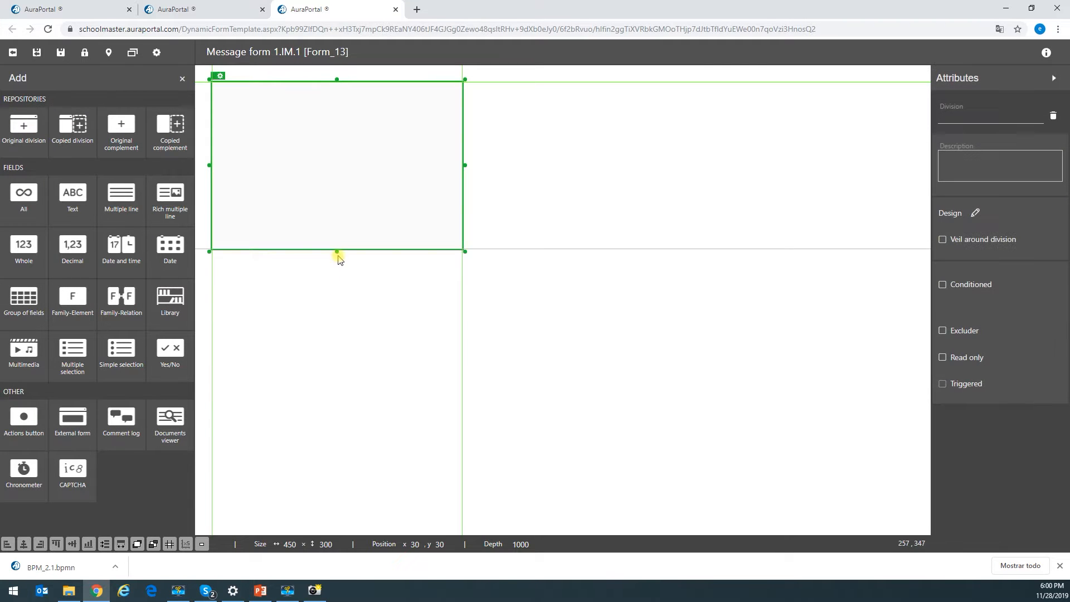
{"action": "left_click_drag", "start_coordinate": [337, 252], "coordinate": [336, 491]}
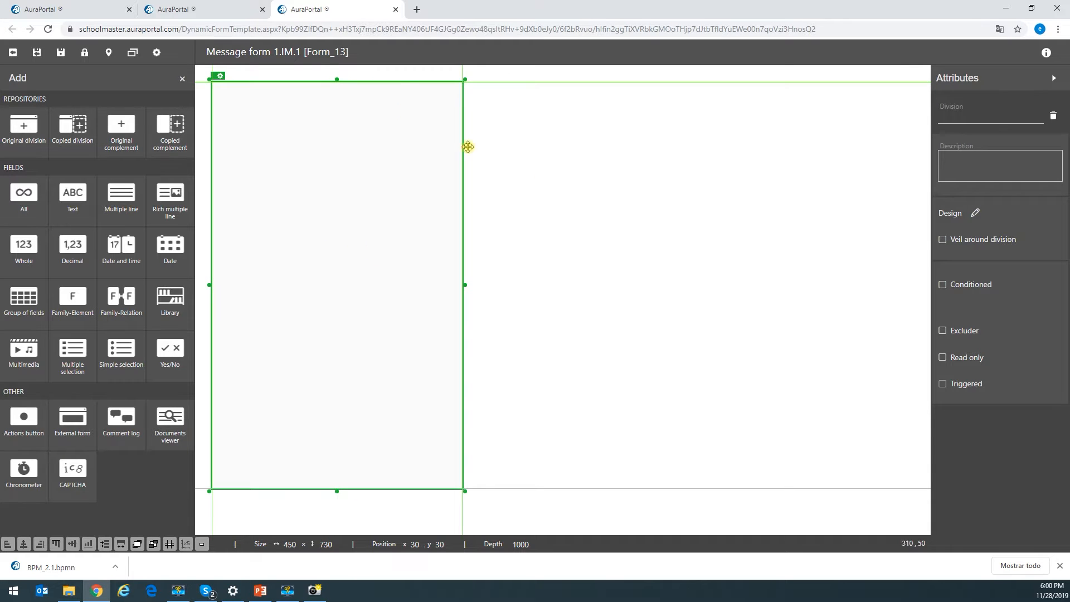
{"action": "left_click_drag", "start_coordinate": [340, 174], "coordinate": [345, 197]}
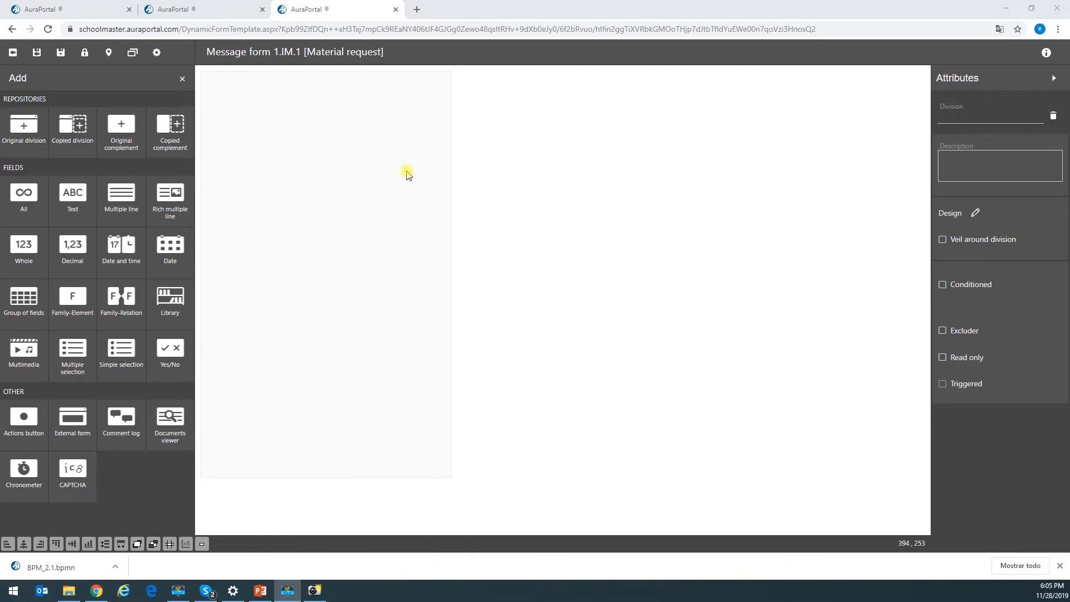
{"action": "left_click", "coordinate": [325, 118]}
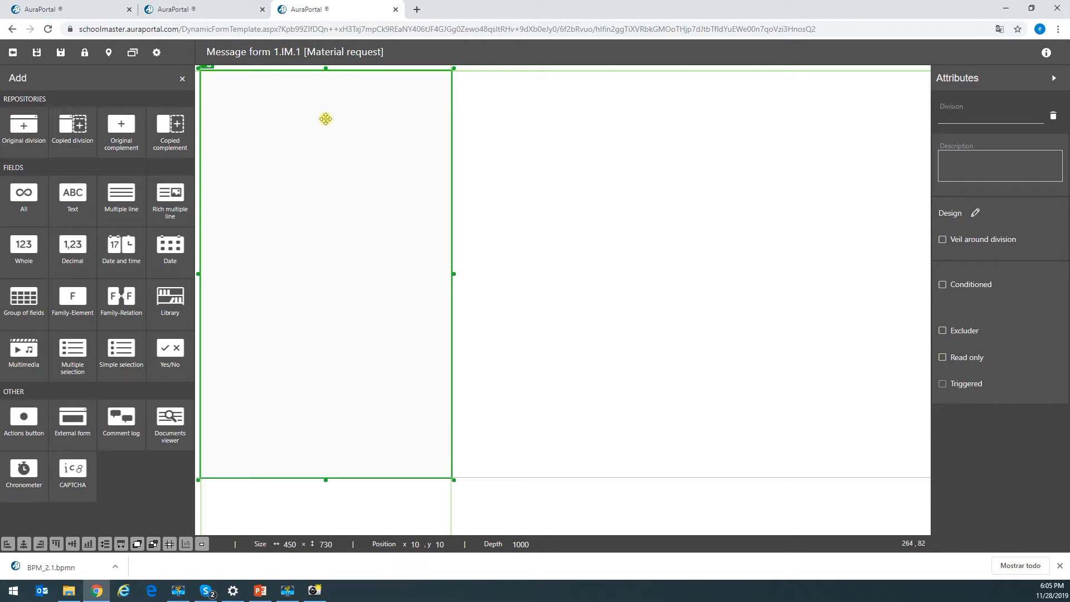
- Customize the division design with a #1785B0 blue header colour
{"action": "left_click", "coordinate": [211, 71]}
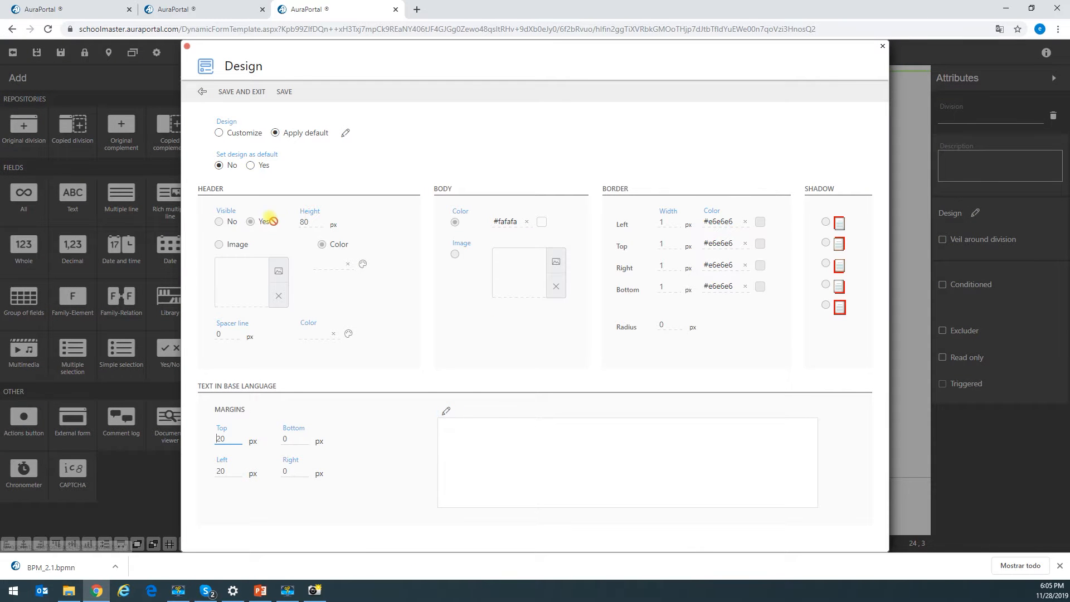
{"action": "left_click", "coordinate": [240, 135]}
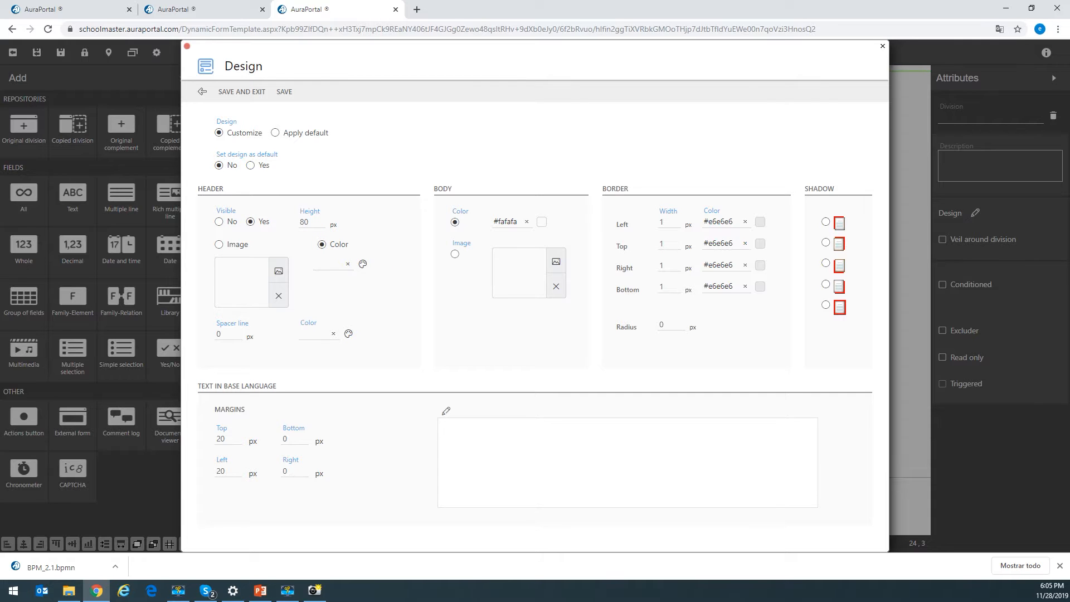
{"action": "left_click", "coordinate": [336, 263]}
{"action": "left_click", "coordinate": [362, 265]}
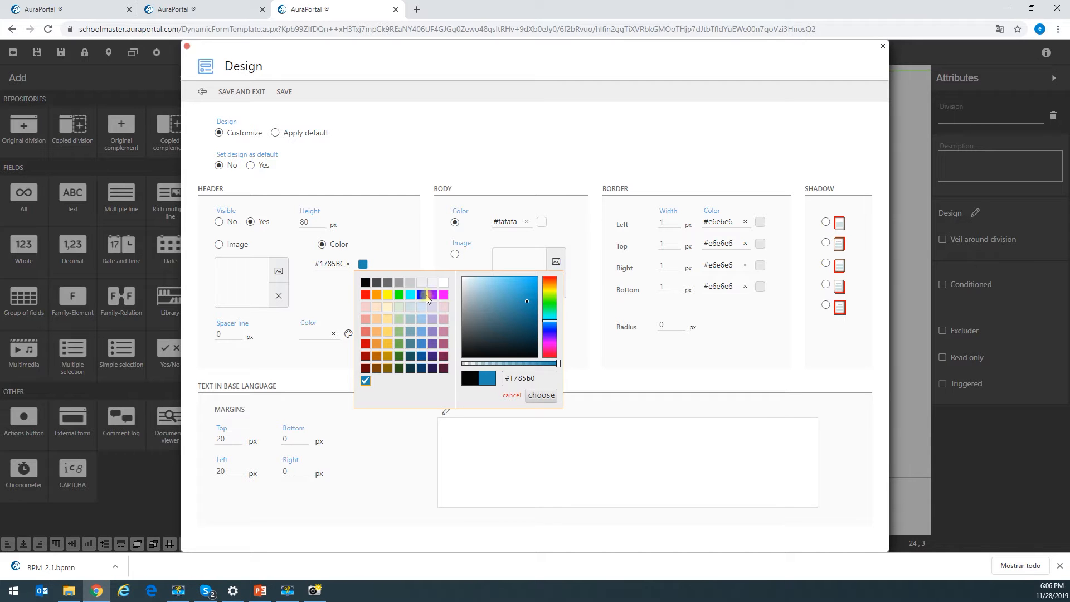
{"action": "mouse_move", "coordinate": [528, 296]}
{"action": "left_mouse_down"}
{"action": "mouse_move", "coordinate": [509, 330]}
{"action": "mouse_move", "coordinate": [522, 344]}
{"action": "left_mouse_up"}
{"action": "left_click", "coordinate": [349, 240]}
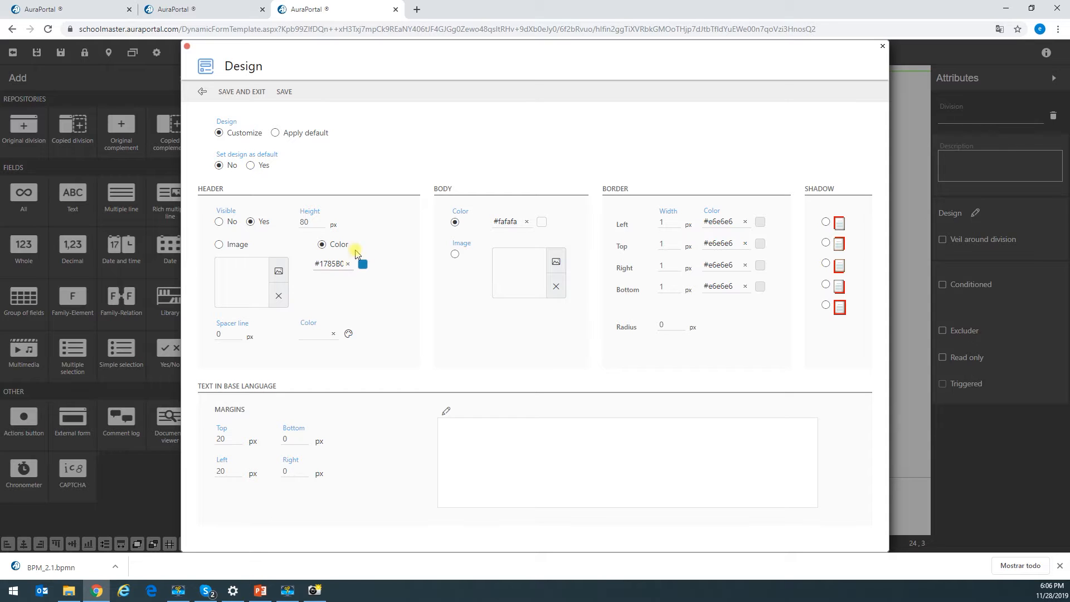
- Clear the division's margin and border widths, save the design, and move it to 0, 0
{"action": "left_click_drag", "start_coordinate": [232, 442], "coordinate": [210, 439]}
{"action": "key", "text": "BackSpace"}
{"action": "left_click_drag", "start_coordinate": [668, 225], "coordinate": [640, 289]}
{"action": "key", "text": "BackSpace"}
{"action": "key", "text": "BackSpace"}
{"action": "key", "text": "BackSpace"}
{"action": "key", "text": "BackSpace"}
{"action": "left_click", "coordinate": [252, 93]}
{"action": "left_click_drag", "start_coordinate": [382, 262], "coordinate": [394, 310]}
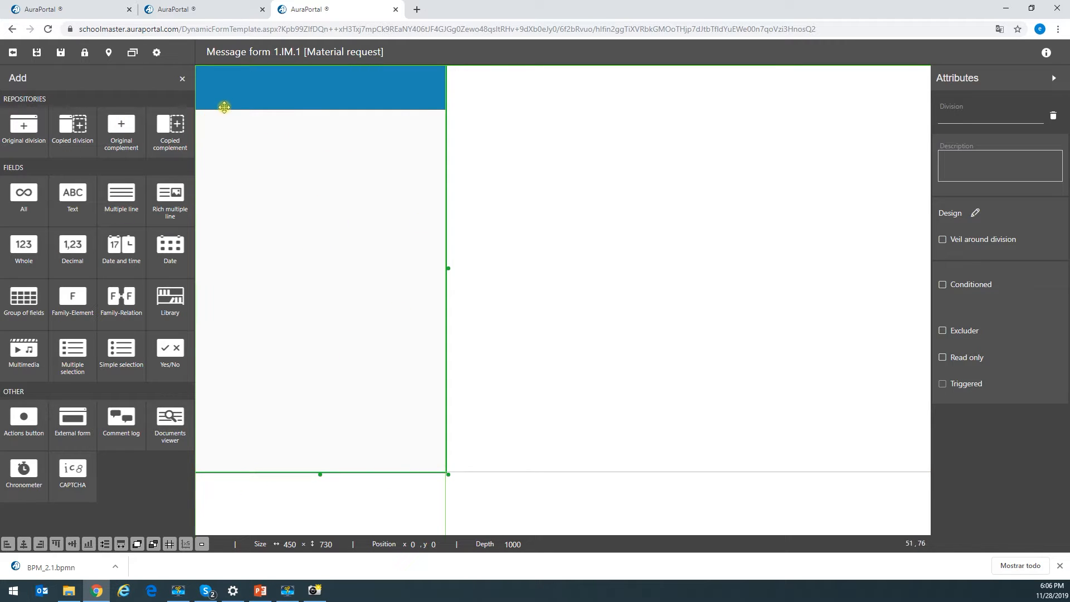
- Add a 'Product request' title complement in white _Arial, size 16
{"action": "left_click", "coordinate": [120, 132]}
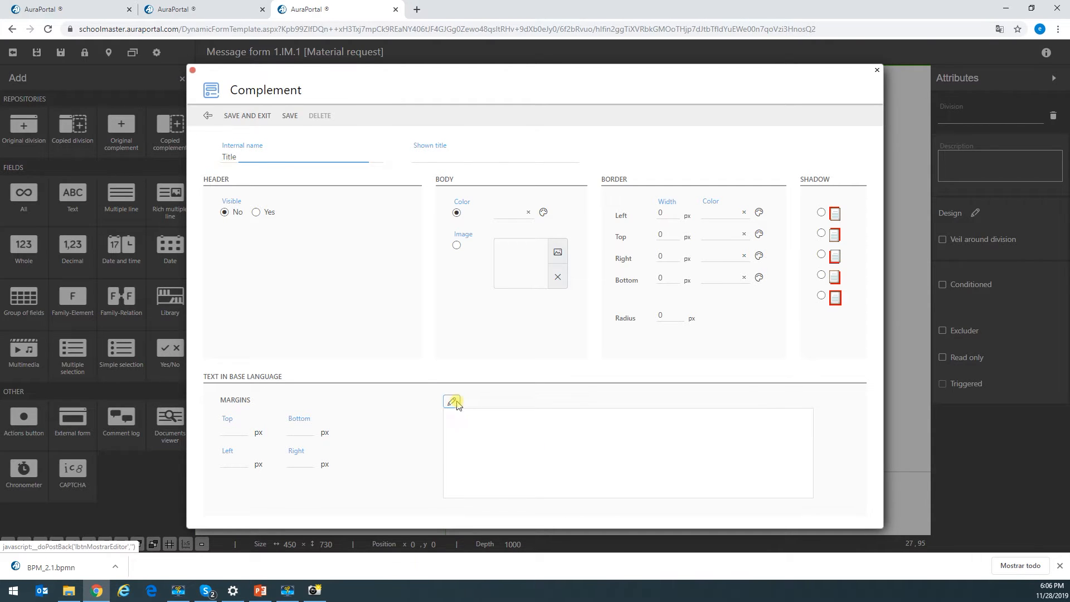
{"action": "left_click", "coordinate": [455, 403]}
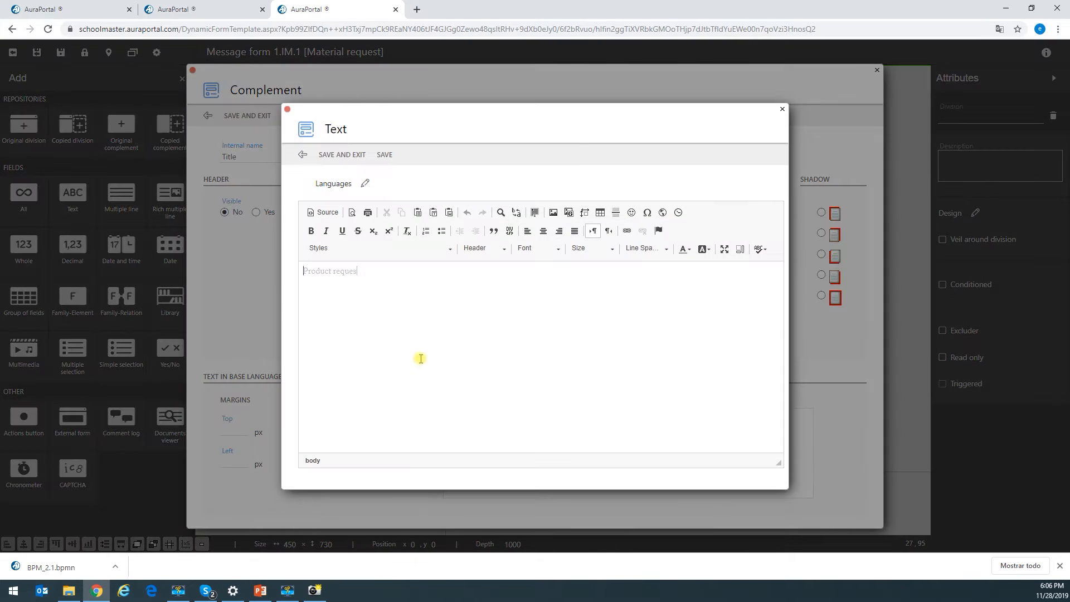
{"action": "type", "text": "t request"}
{"action": "left_click_drag", "start_coordinate": [413, 299], "coordinate": [282, 294]}
{"action": "left_click", "coordinate": [602, 248]}
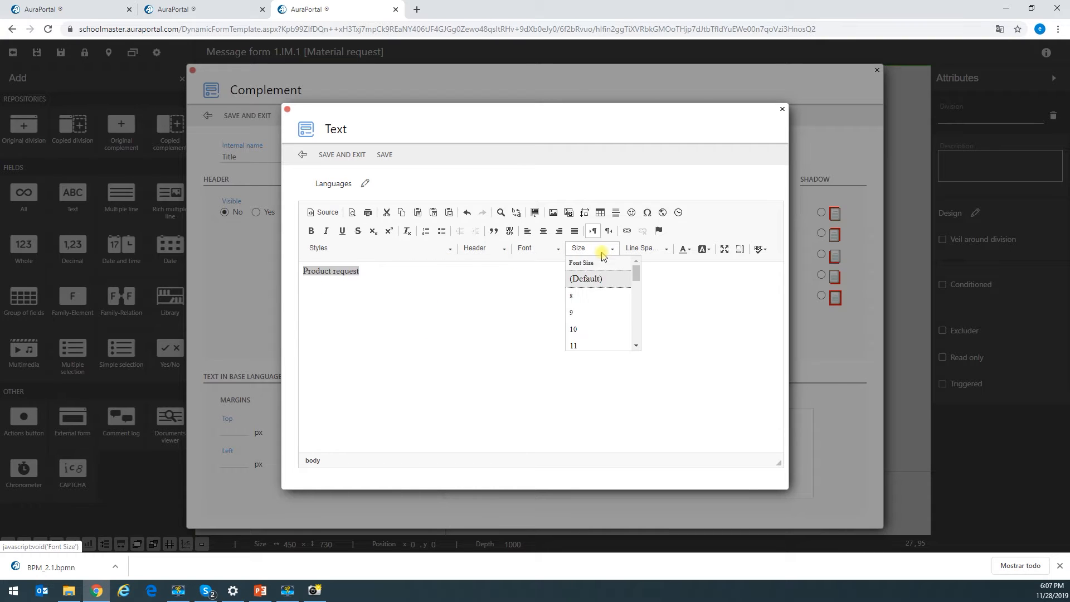
{"action": "left_click", "coordinate": [603, 311]}
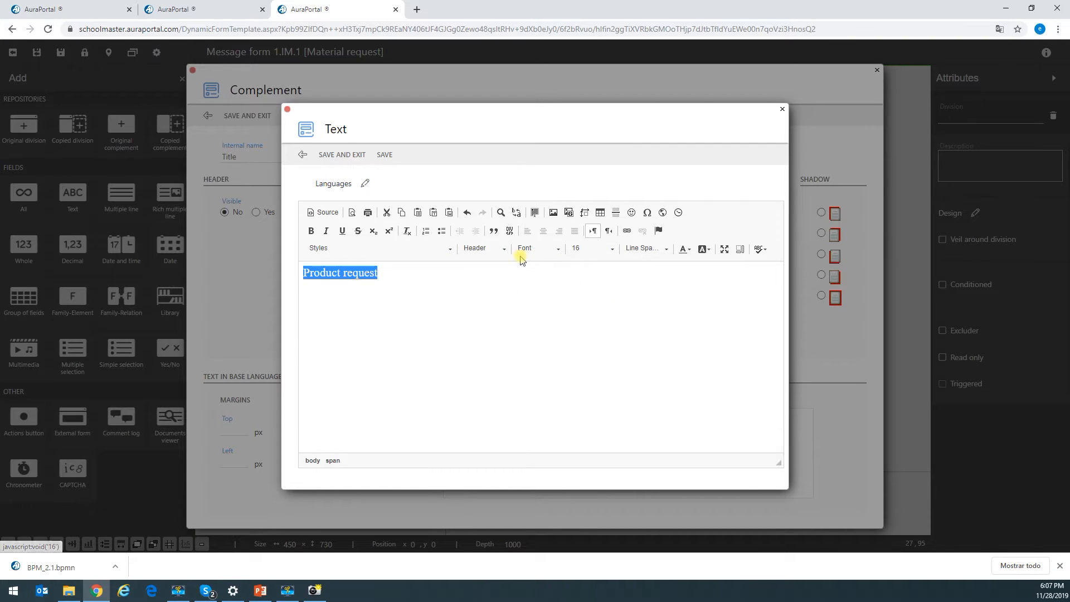
{"action": "left_click", "coordinate": [549, 248]}
{"action": "left_click", "coordinate": [541, 295]}
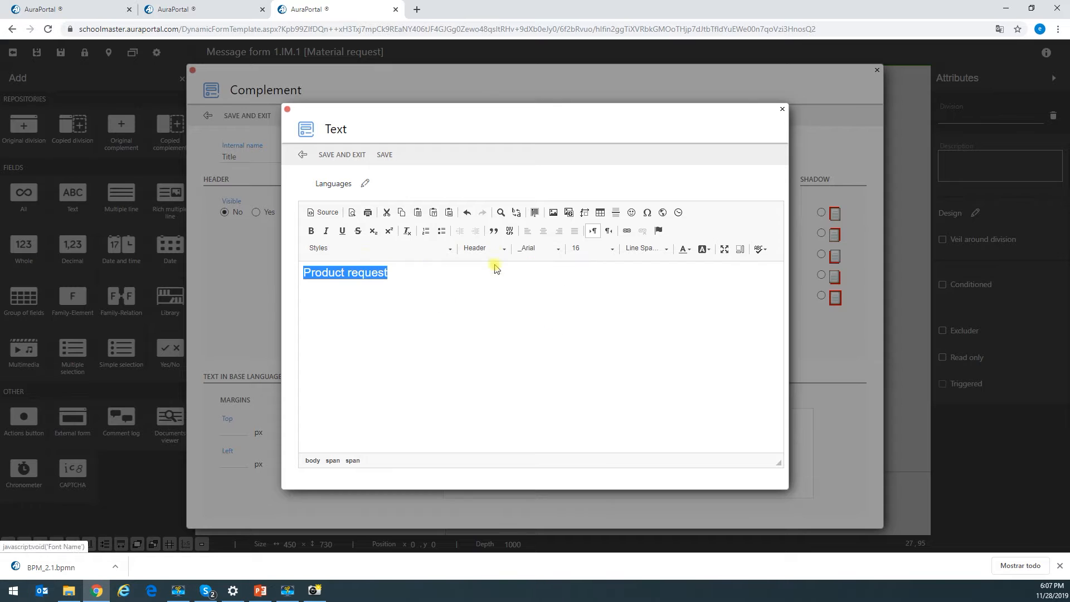
{"action": "left_click", "coordinate": [686, 249]}
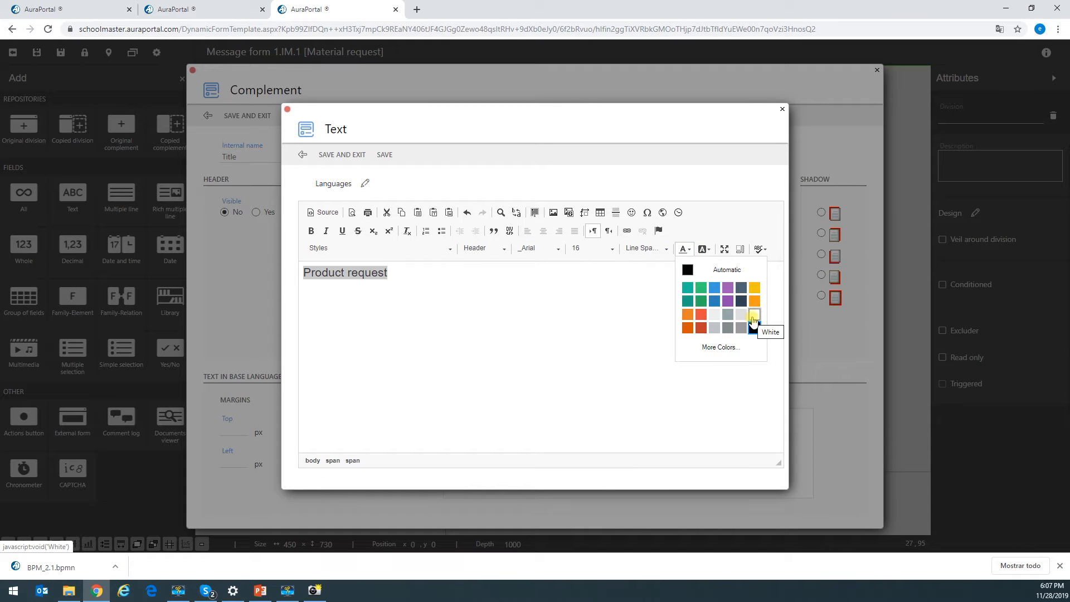
{"action": "left_click", "coordinate": [753, 318]}
{"action": "left_click", "coordinate": [343, 155]}
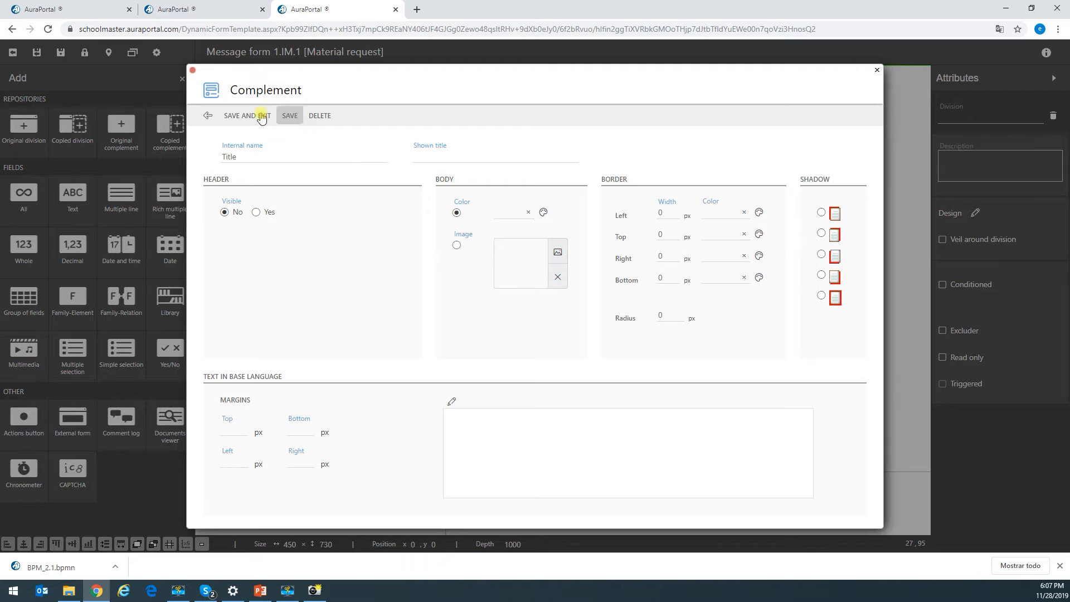
{"action": "left_click", "coordinate": [248, 113]}
- Resize the title block to 180 × 35 and place it at 25, 25
{"action": "mouse_move", "coordinate": [274, 108]}
{"action": "left_mouse_down"}
{"action": "mouse_move", "coordinate": [570, 234]}
{"action": "mouse_move", "coordinate": [664, 191]}
{"action": "mouse_move", "coordinate": [325, 139]}
{"action": "mouse_move", "coordinate": [275, 97]}
{"action": "left_mouse_up"}
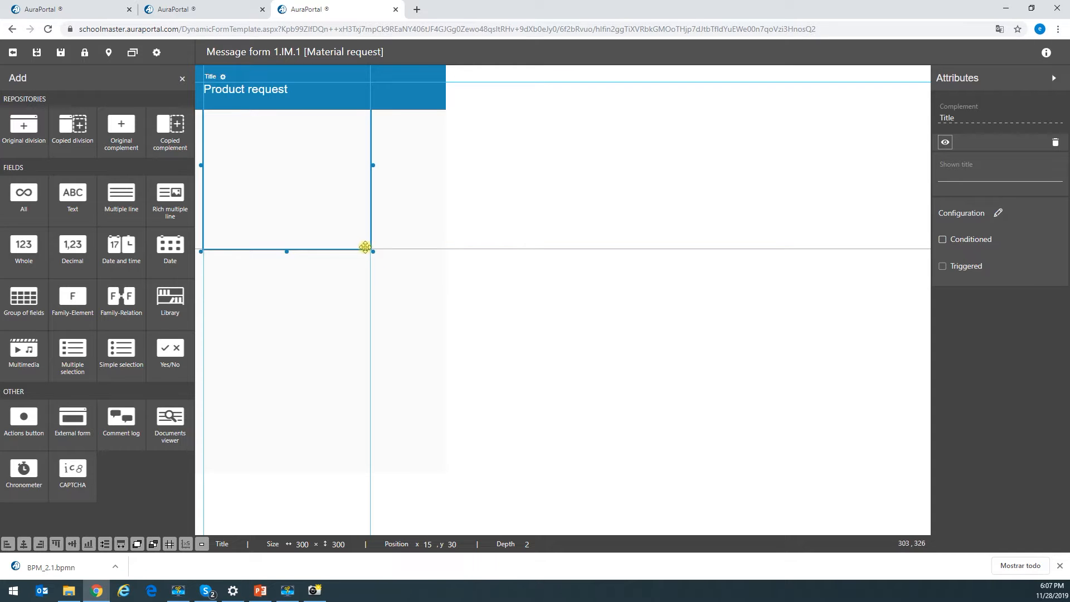
{"action": "left_click_drag", "start_coordinate": [374, 251], "coordinate": [302, 97]}
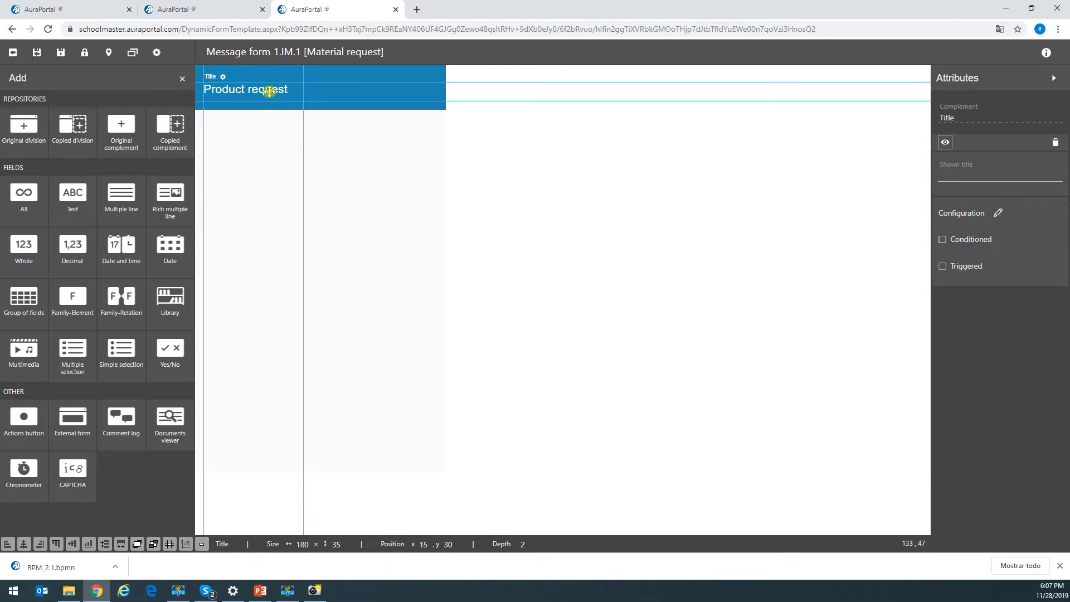
{"action": "left_click", "coordinate": [326, 177]}
{"action": "left_click", "coordinate": [245, 90]}
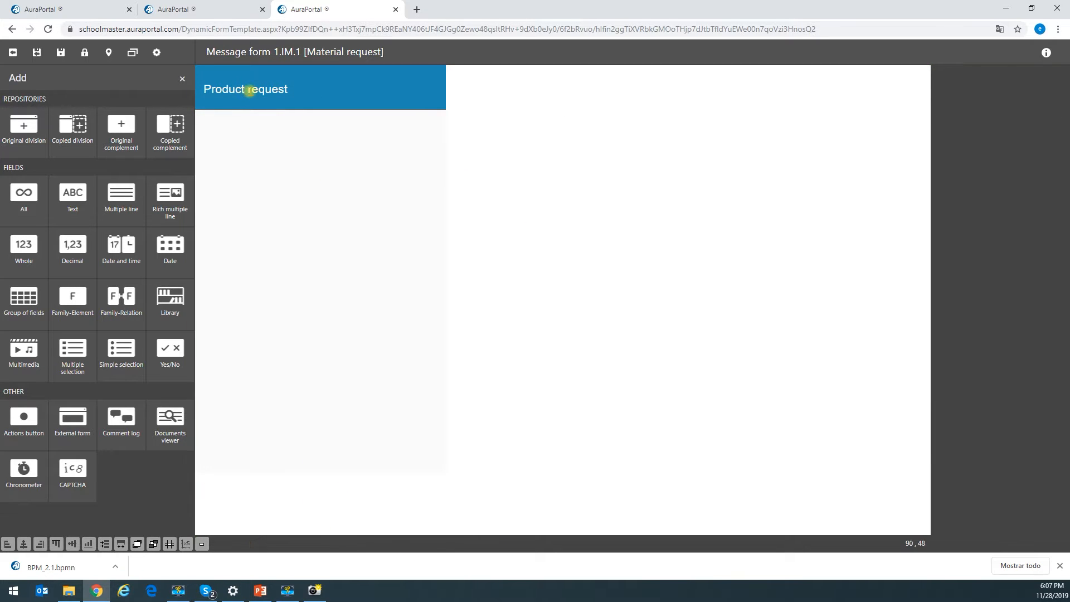
{"action": "left_click_drag", "start_coordinate": [245, 90], "coordinate": [250, 89]}
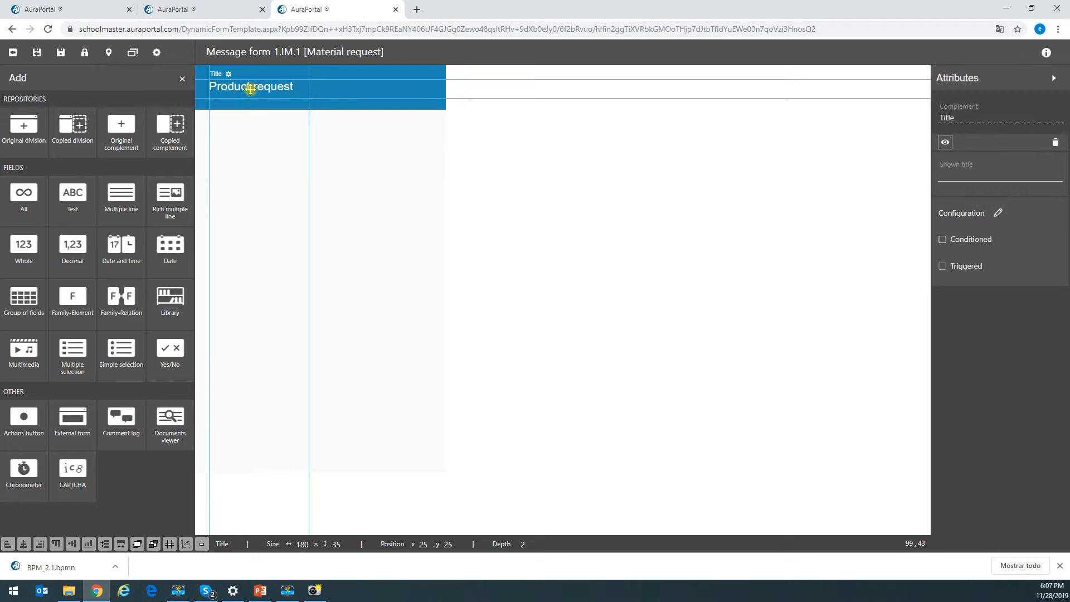
{"action": "left_click", "coordinate": [341, 158]}
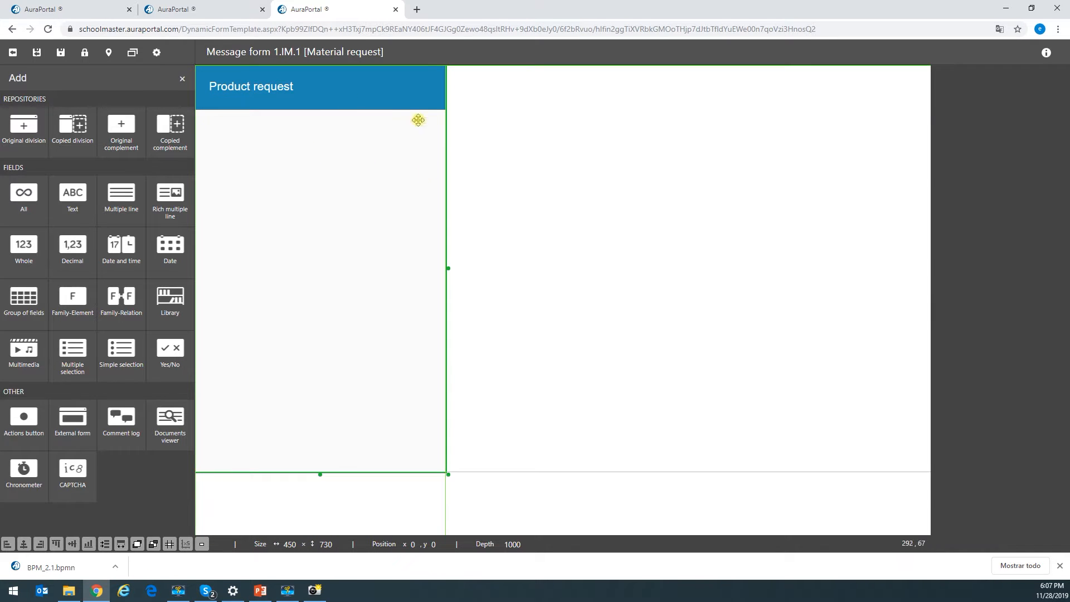
- Save the form and add the _Base Reference, _Present Date and Time and _Start Message Creator fields
{"action": "left_click", "coordinate": [61, 52]}
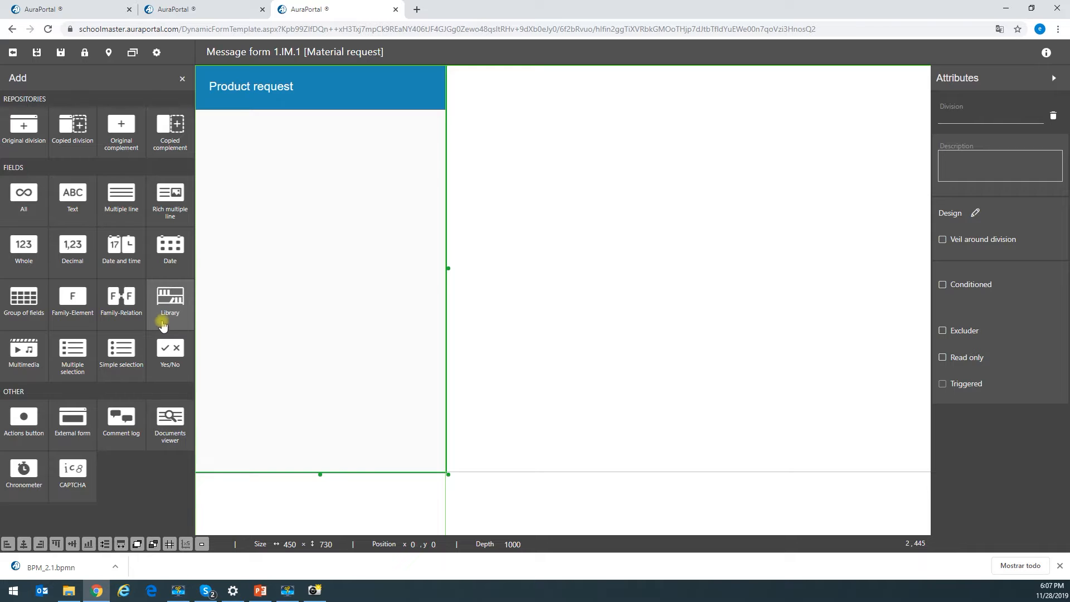
{"action": "left_click", "coordinate": [32, 205]}
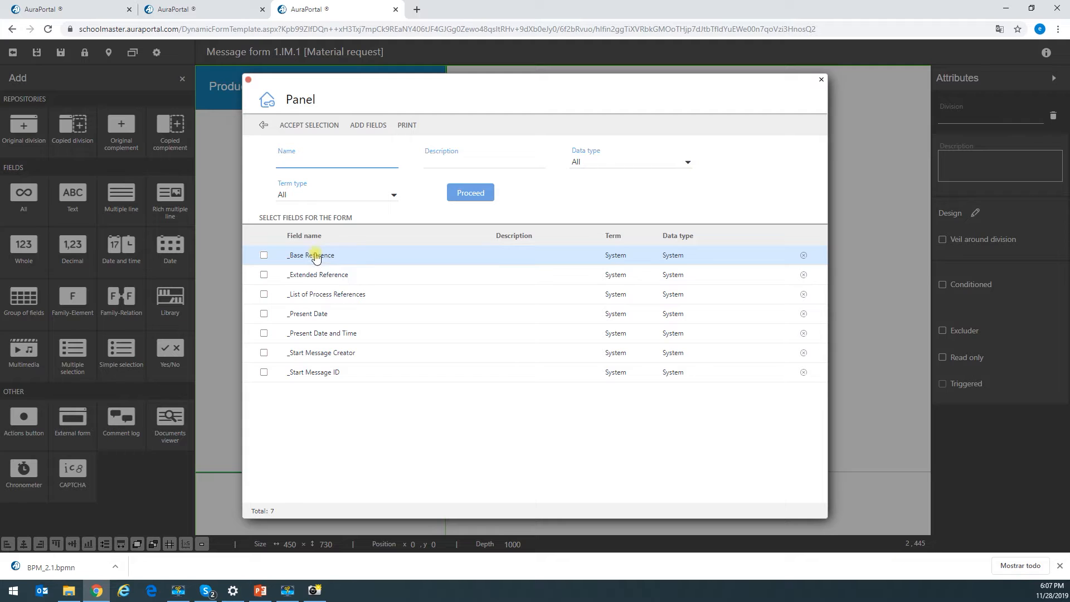
{"action": "left_click", "coordinate": [263, 256]}
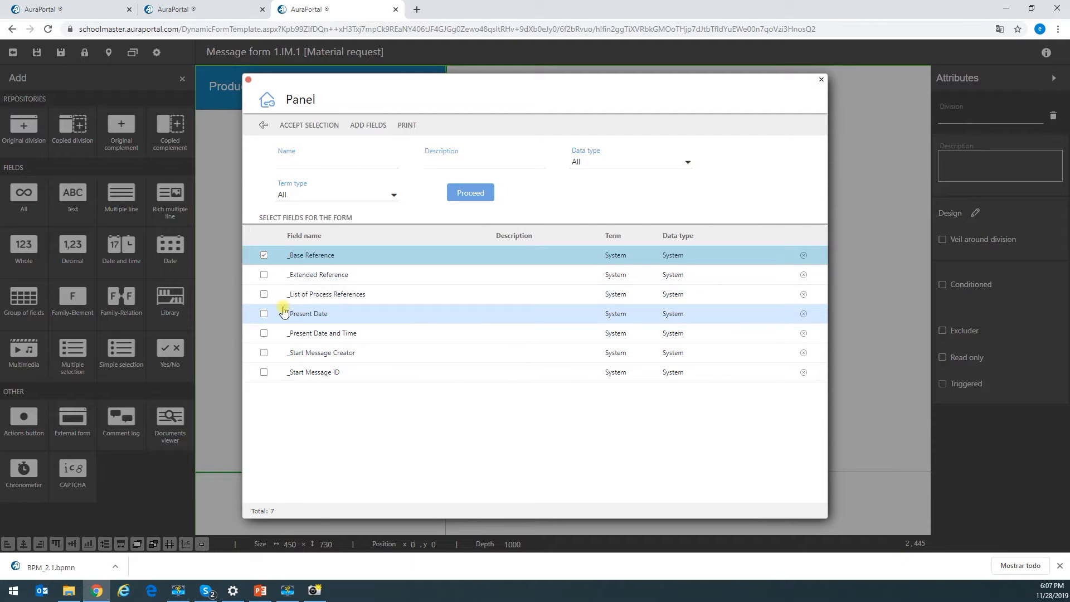
{"action": "left_click", "coordinate": [264, 333]}
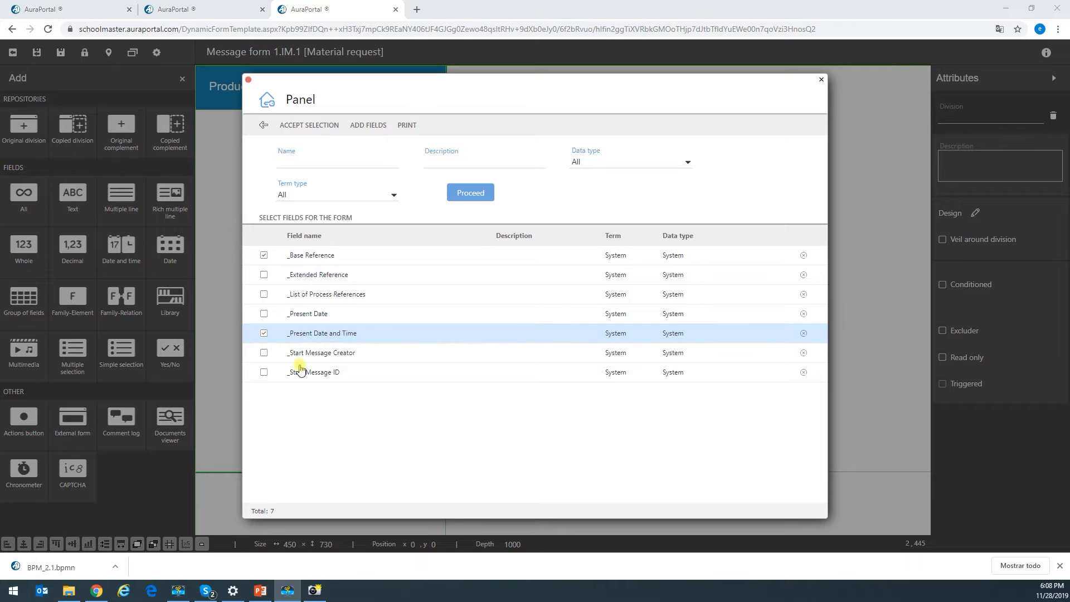
{"action": "left_click", "coordinate": [264, 355]}
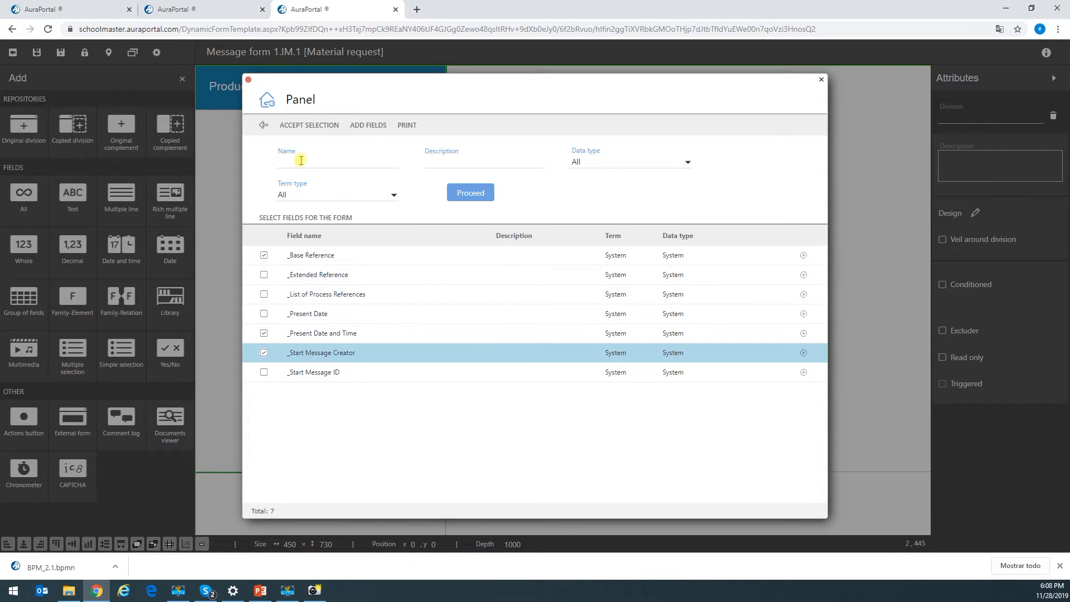
{"action": "left_click", "coordinate": [301, 125]}
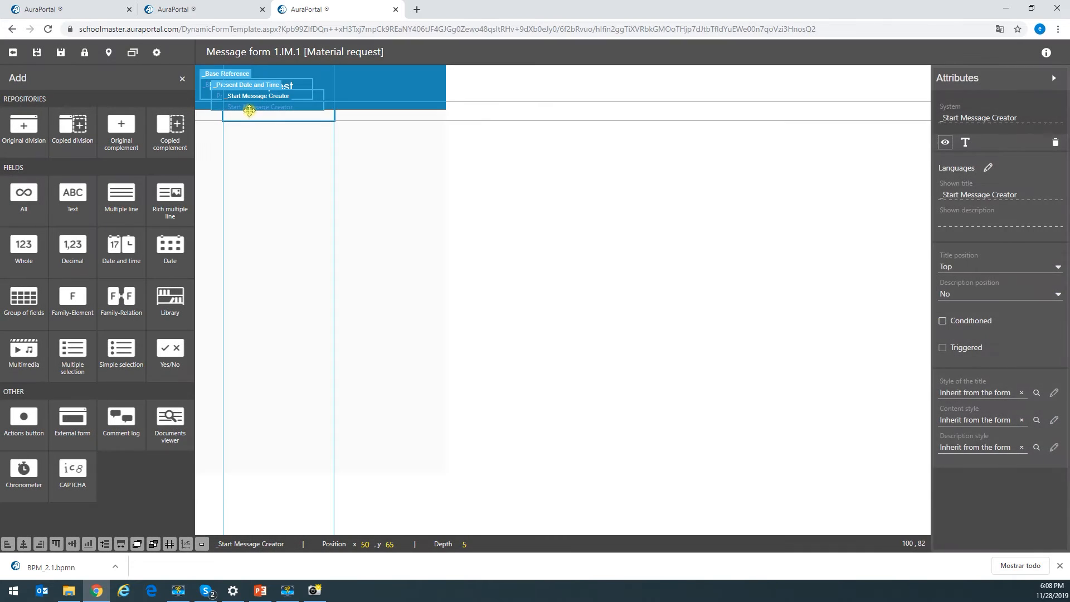
- Stack _Base Reference, _Present Date and Time and _Start Message Creator in order below the title
{"action": "left_click_drag", "start_coordinate": [248, 107], "coordinate": [258, 207]}
{"action": "left_click_drag", "start_coordinate": [248, 93], "coordinate": [249, 150]}
{"action": "left_click_drag", "start_coordinate": [206, 83], "coordinate": [240, 150]}
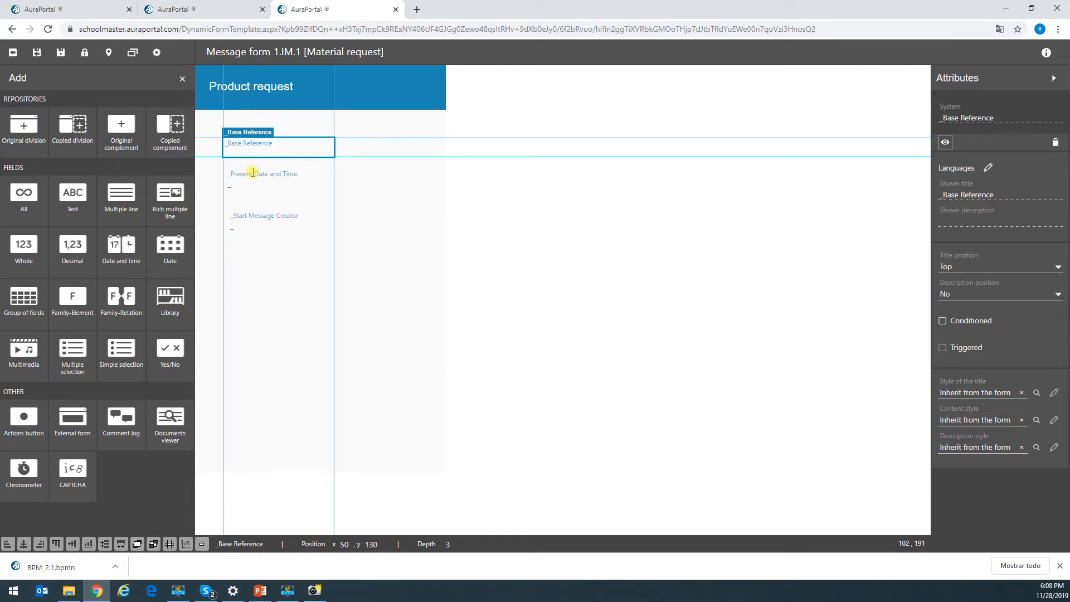
- Line up _Start Message Creator with the other fields and open _Base Reference's language titles
{"action": "left_click", "coordinate": [241, 192]}
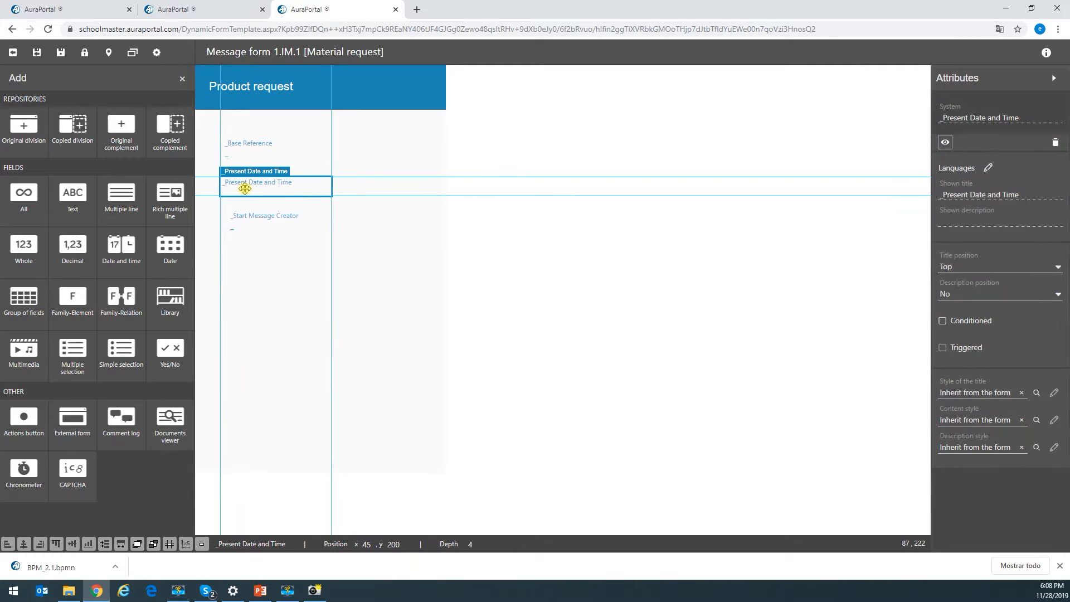
{"action": "left_click", "coordinate": [248, 218]}
{"action": "left_click_drag", "start_coordinate": [249, 219], "coordinate": [244, 224]}
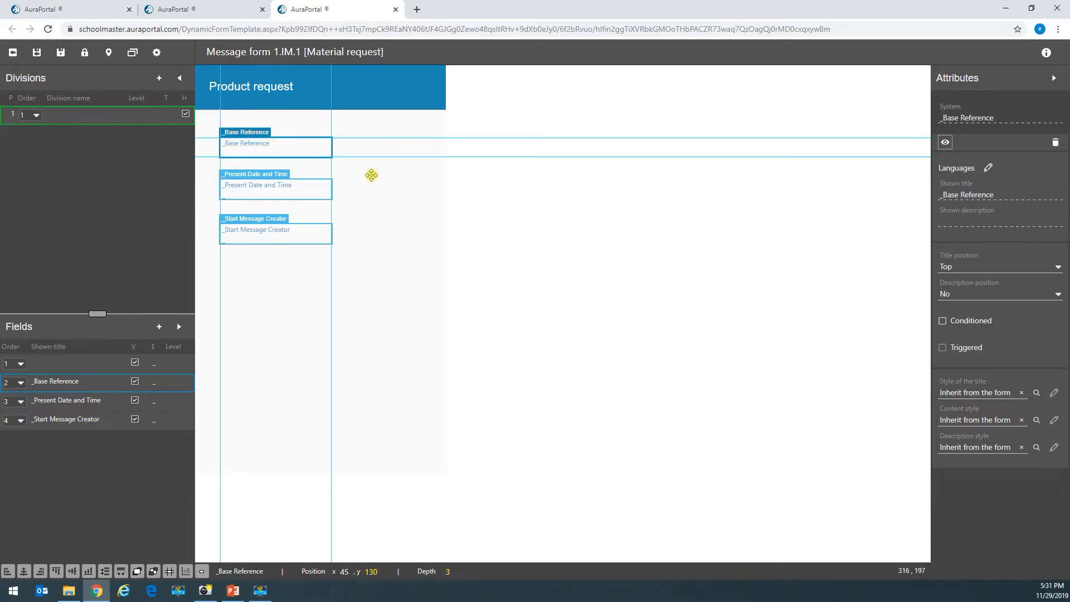
{"action": "left_click", "coordinate": [359, 173]}
{"action": "left_click", "coordinate": [243, 149]}
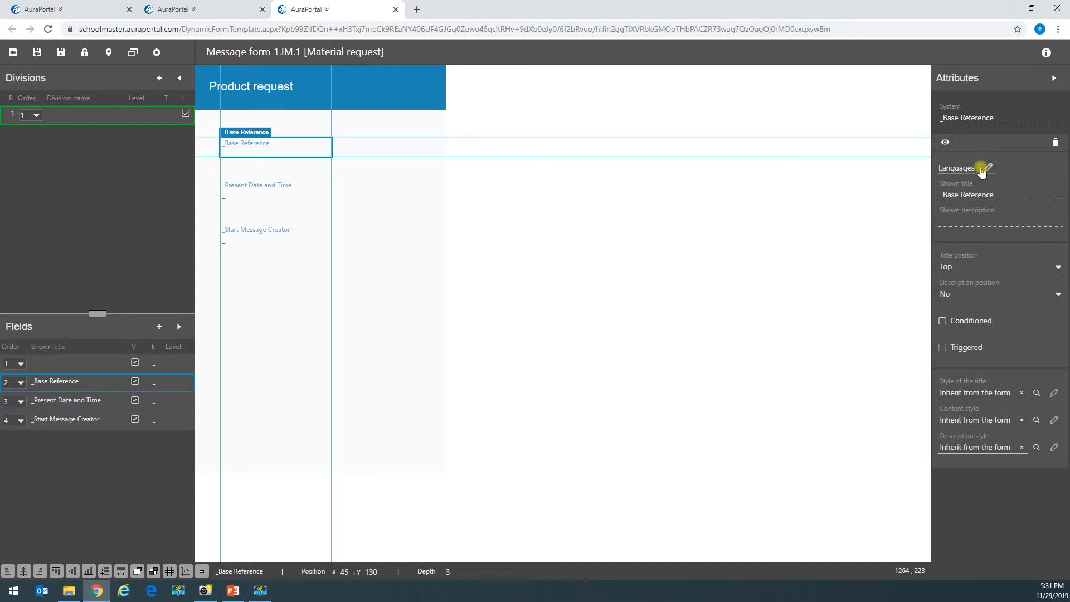
{"action": "left_click", "coordinate": [956, 173]}
- Retitle _Base Reference as 'Tracking number' for English - United States
{"action": "left_click", "coordinate": [466, 134]}
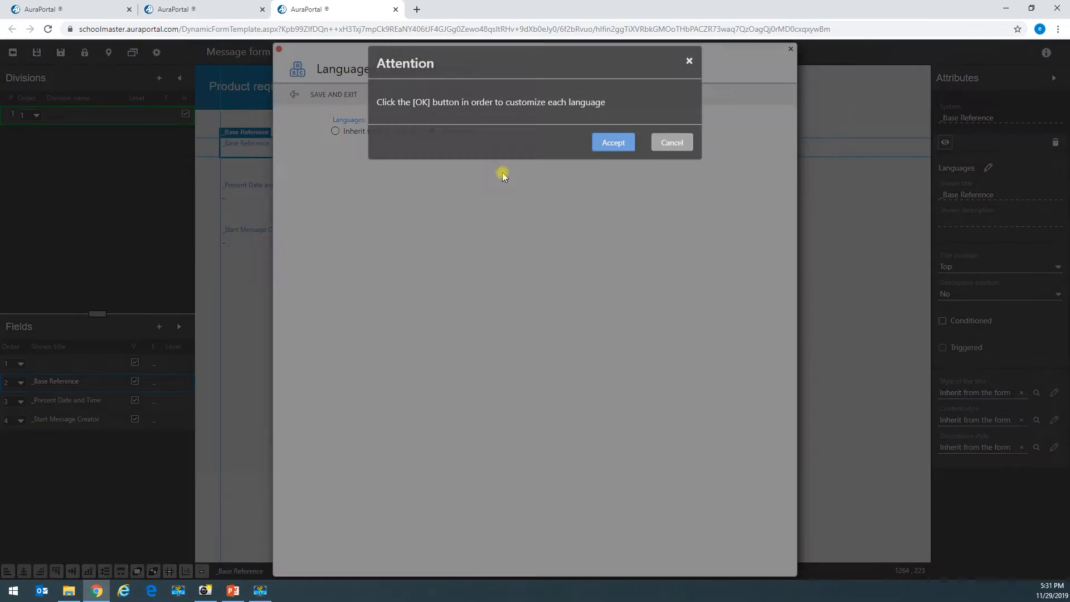
{"action": "left_click", "coordinate": [607, 158]}
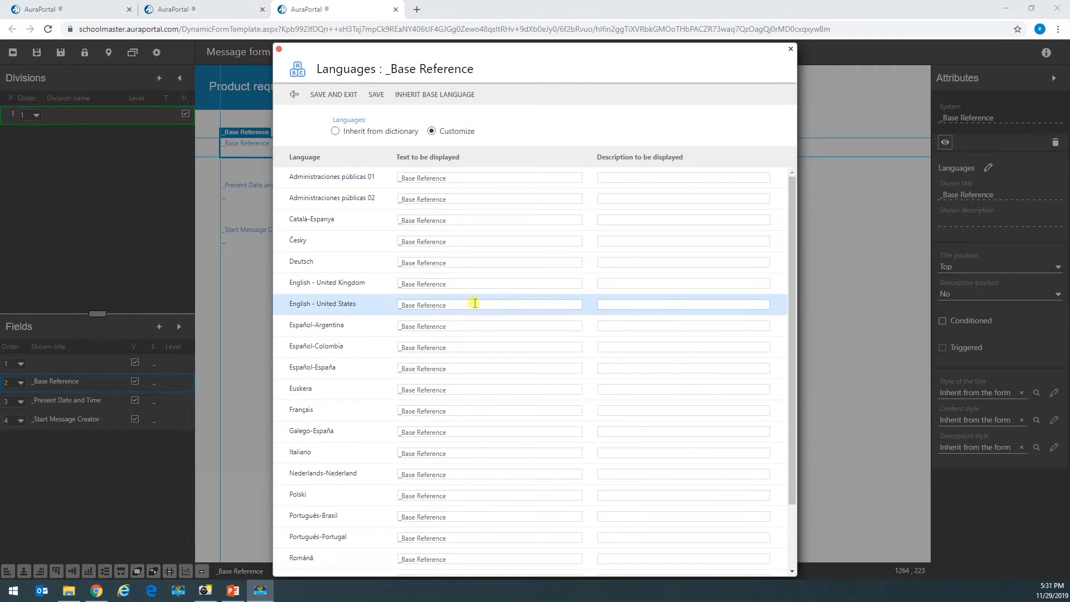
{"action": "left_click_drag", "start_coordinate": [471, 305], "coordinate": [388, 358]}
{"action": "type", "text": "Tracking number"}
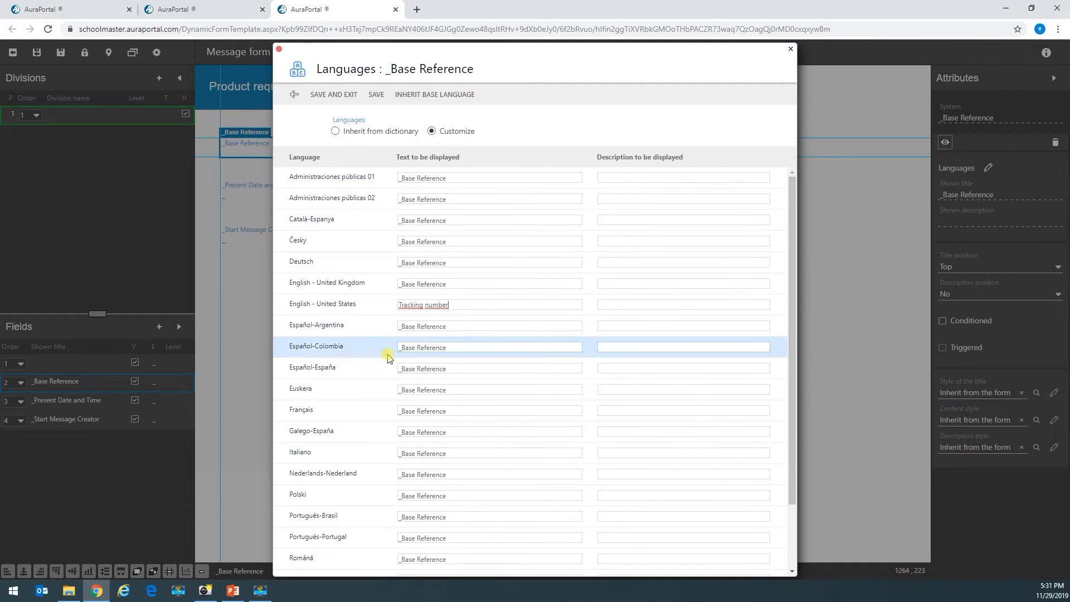
{"action": "left_click", "coordinate": [340, 96]}
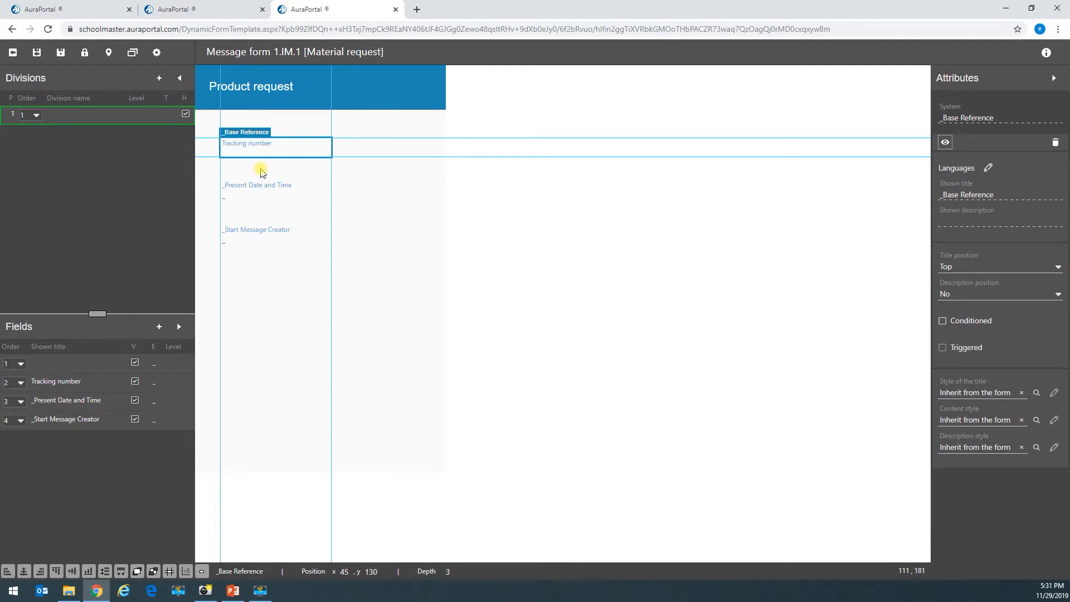
- Retitle _Present Date and Time as 'Request time and date' for English - United States
{"action": "left_click", "coordinate": [271, 184]}
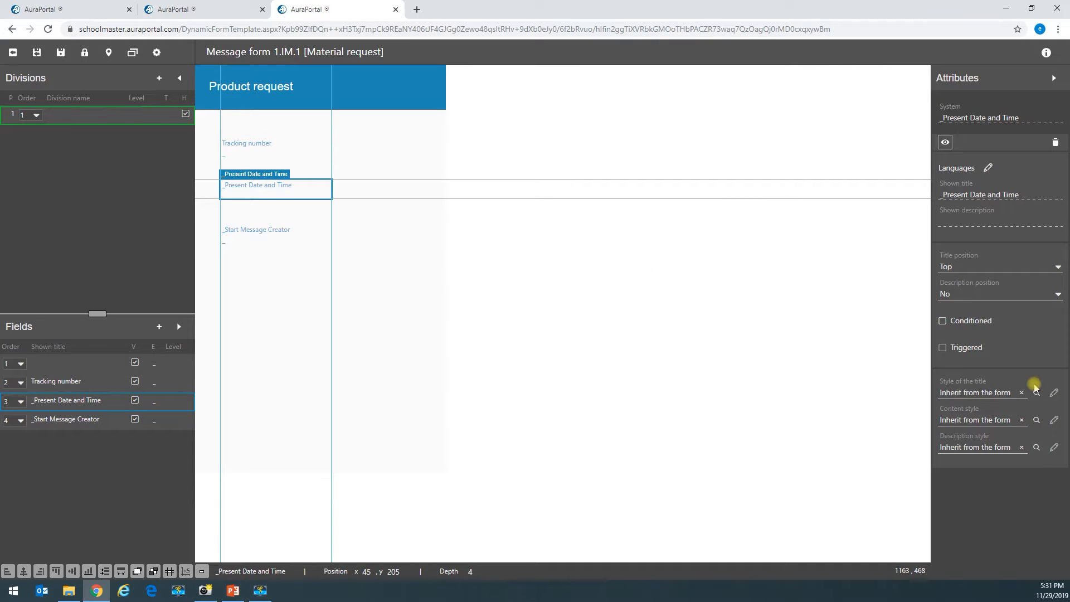
{"action": "key", "text": "alt+Tab"}
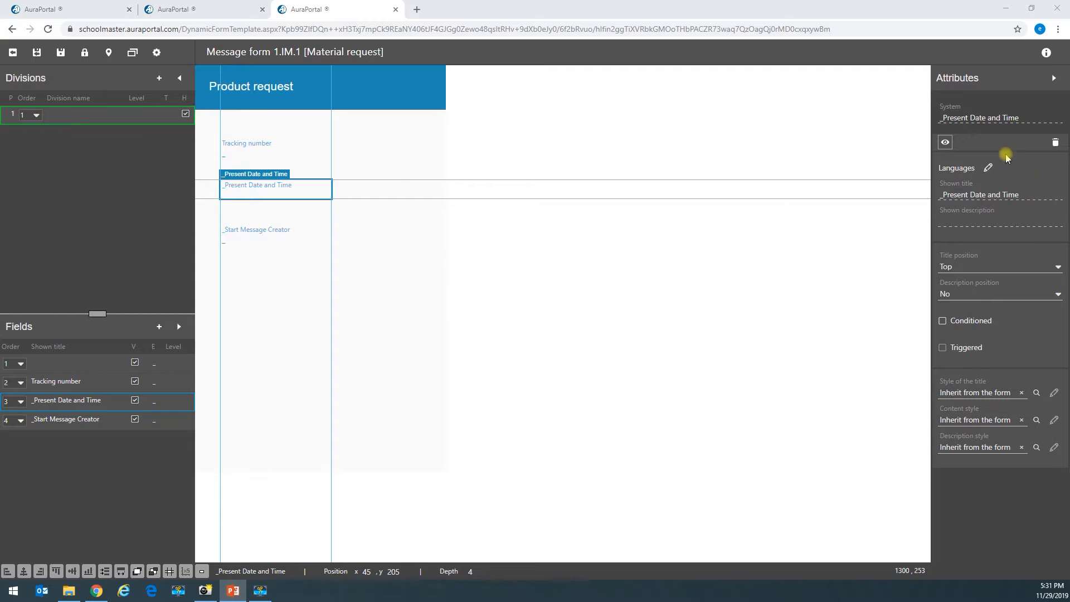
{"action": "left_click", "coordinate": [988, 167]}
{"action": "left_click", "coordinate": [444, 134]}
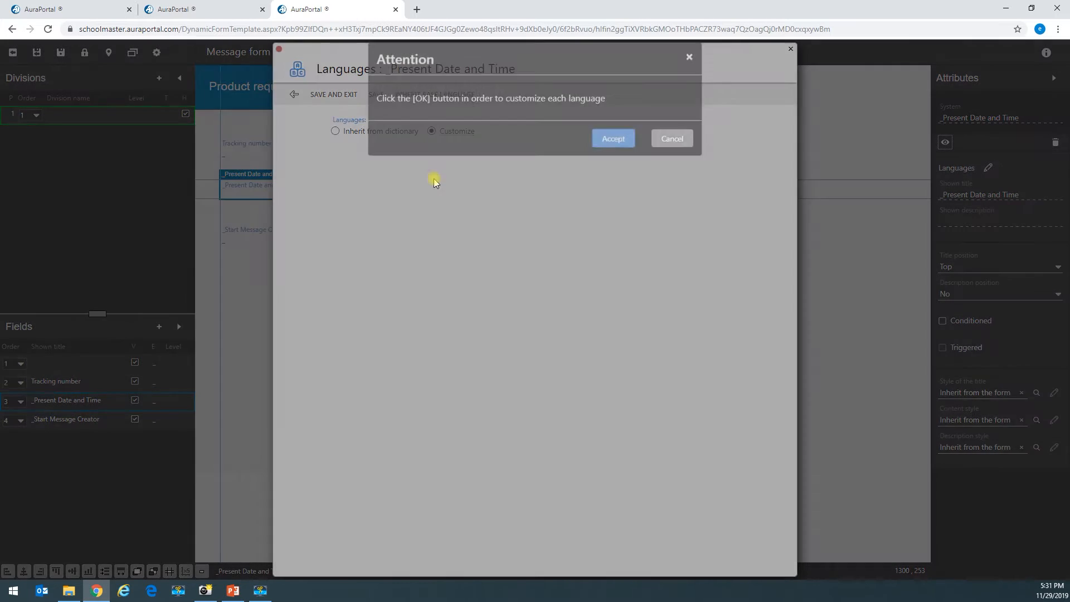
{"action": "left_click", "coordinate": [591, 156]}
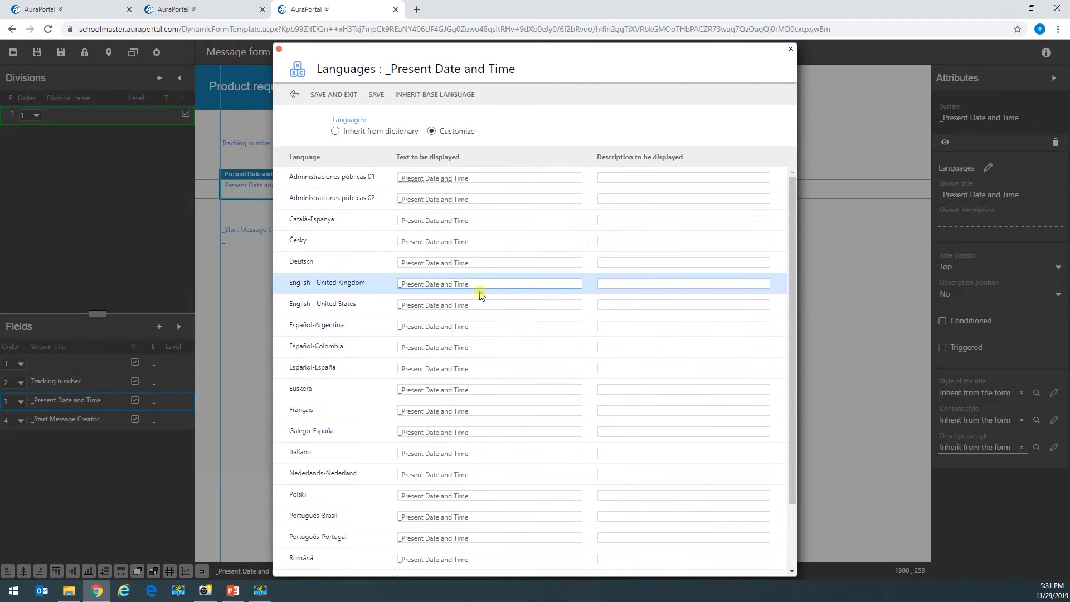
{"action": "left_click_drag", "start_coordinate": [485, 305], "coordinate": [390, 305]}
{"action": "type", "text": "Request time and date"}
{"action": "left_click", "coordinate": [328, 93]}
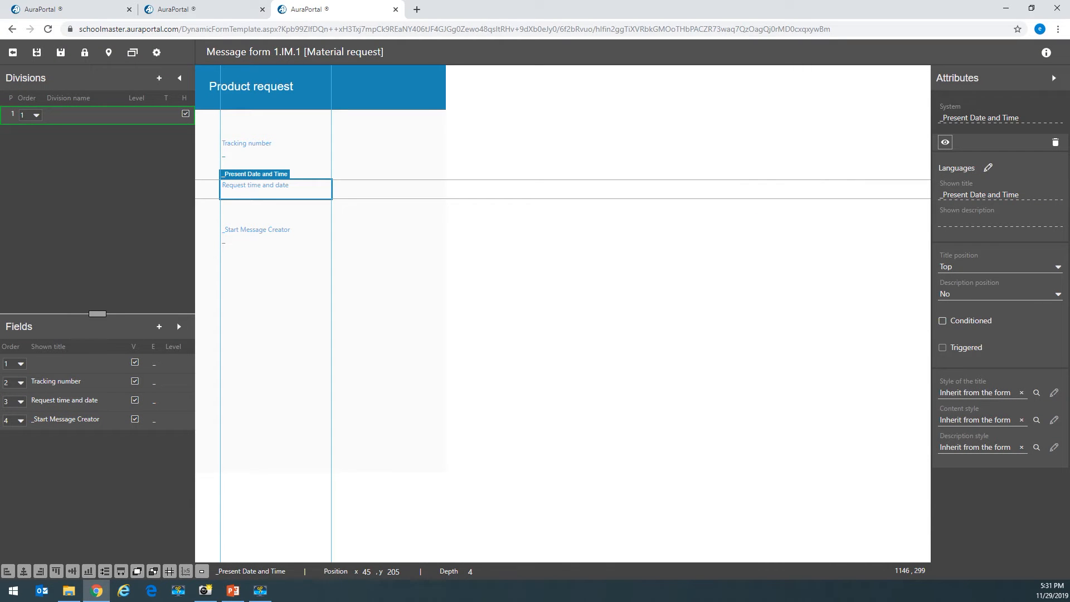
- Retitle _Start Message Creator as 'Requester' for English - United States
{"action": "key", "text": "super+shift+q"}
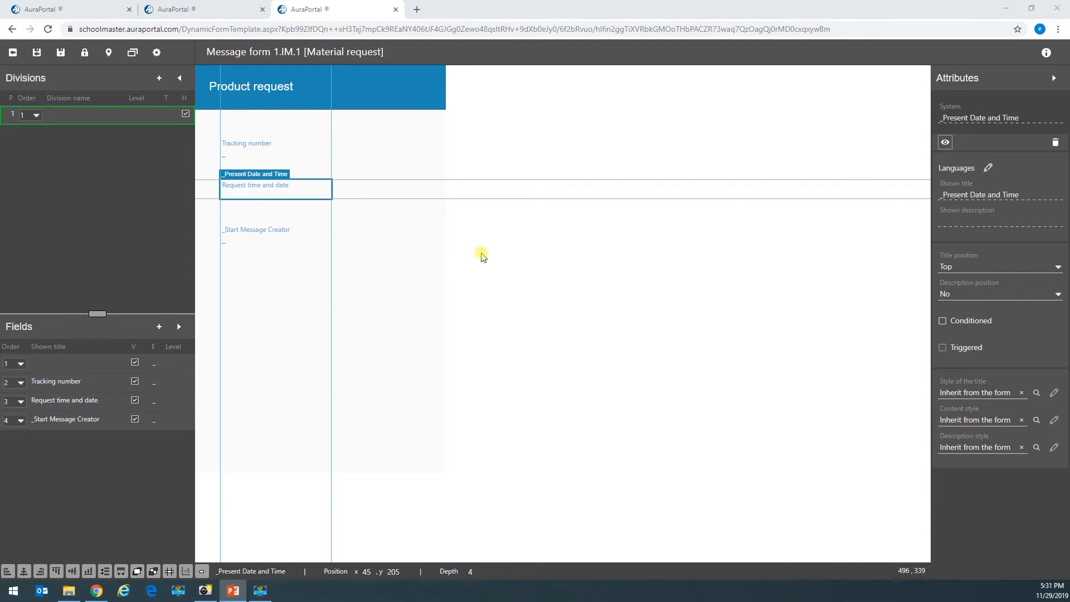
{"action": "left_click", "coordinate": [277, 242]}
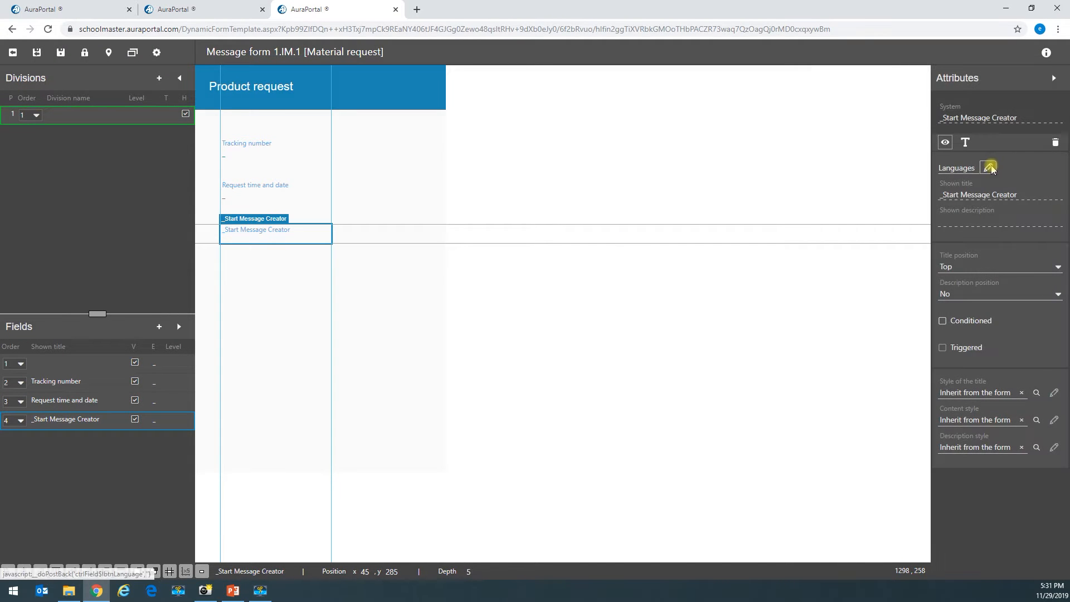
{"action": "left_click", "coordinate": [988, 167]}
{"action": "left_click", "coordinate": [431, 131]}
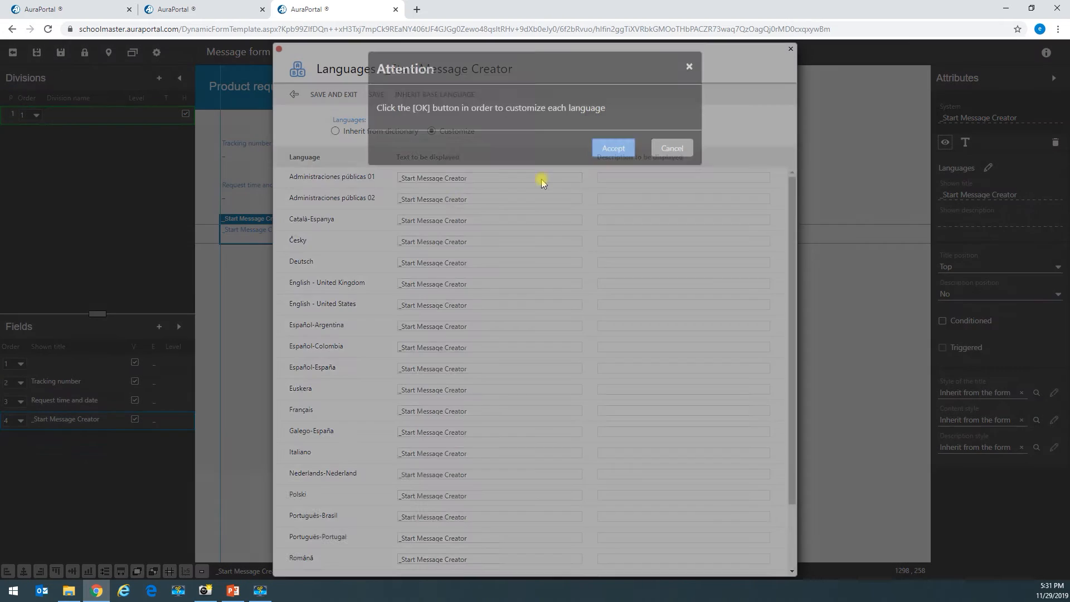
{"action": "left_click", "coordinate": [601, 154]}
{"action": "left_click_drag", "start_coordinate": [470, 304], "coordinate": [373, 300]}
{"action": "type", "text": "Requester"}
{"action": "left_click", "coordinate": [329, 94]}
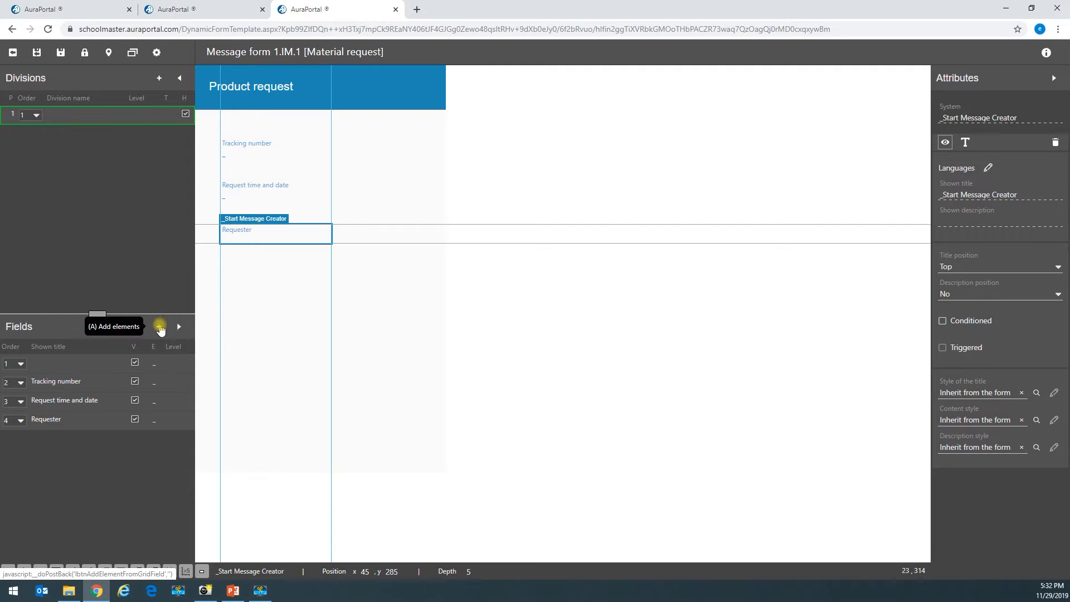
- Open the dictionary of terms from the list of fields to add
{"action": "left_click", "coordinate": [160, 327]}
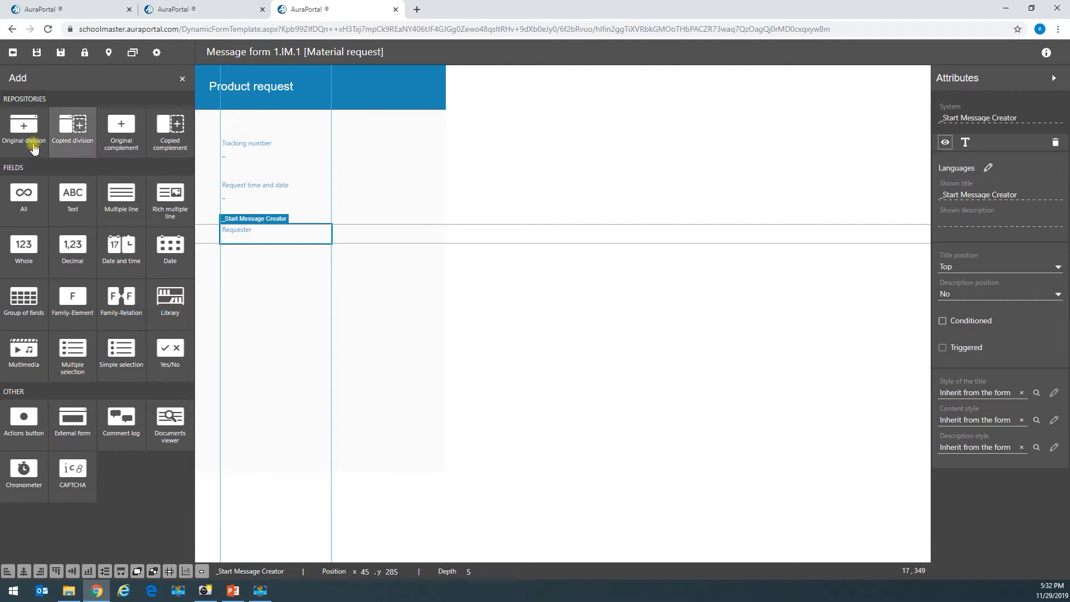
{"action": "left_click", "coordinate": [26, 207]}
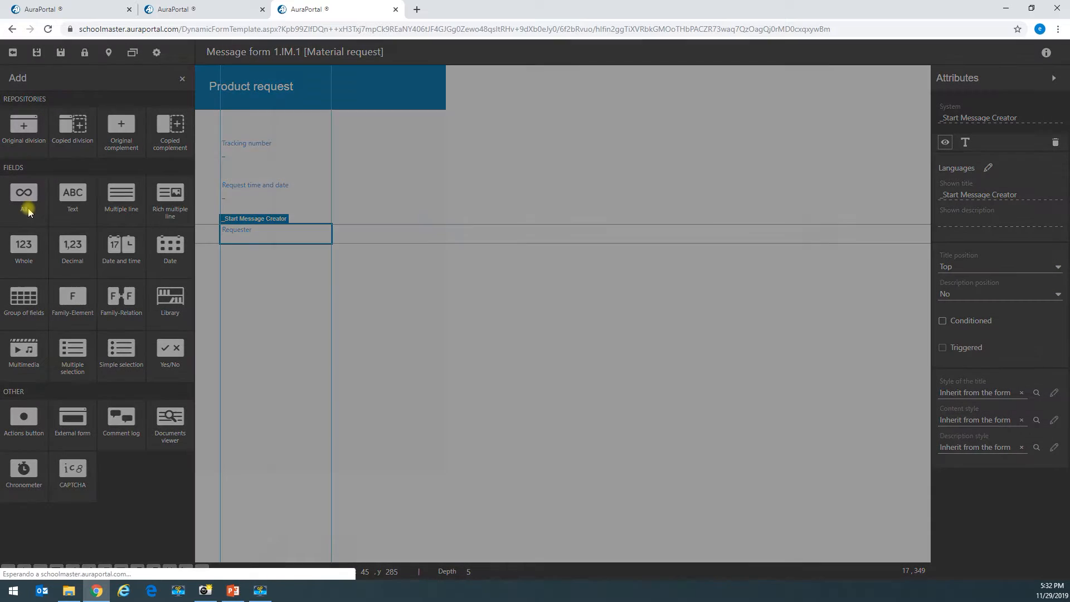
{"action": "key", "text": "alt+Tab"}
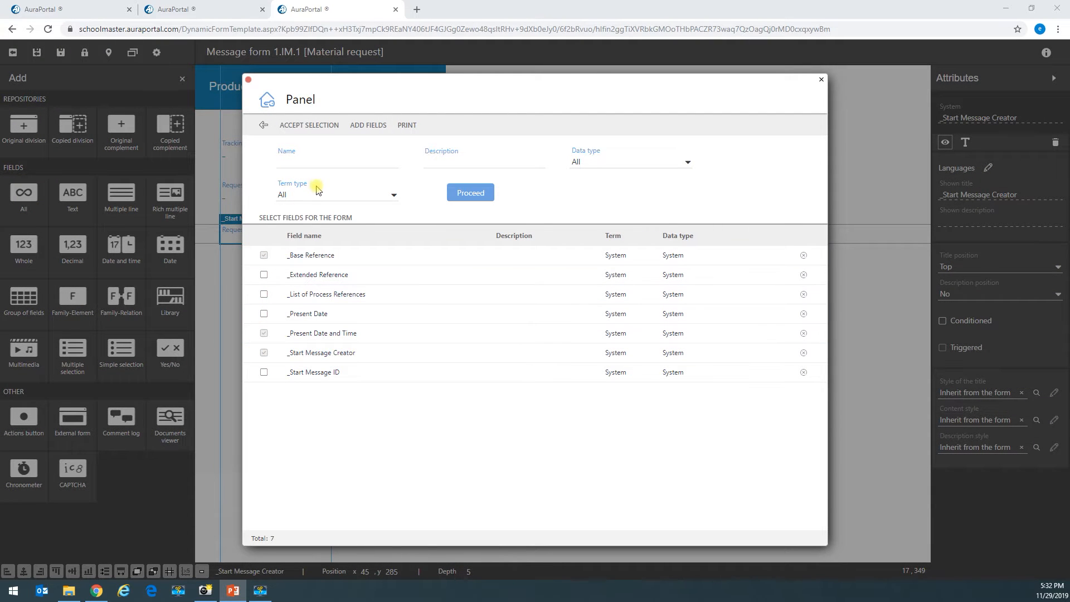
{"action": "left_click", "coordinate": [368, 124]}
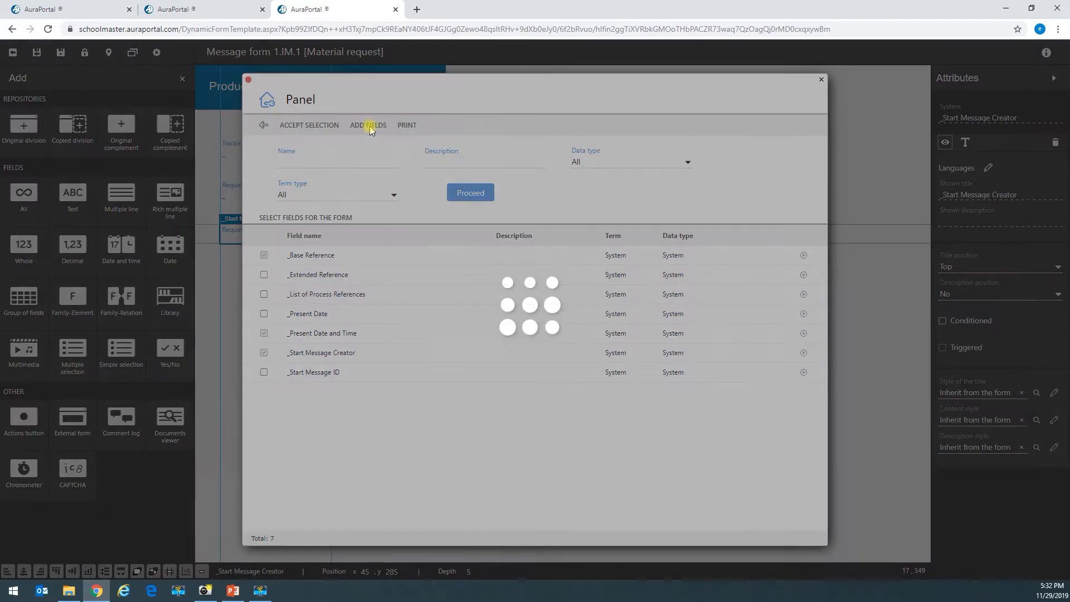
{"action": "left_click", "coordinate": [85, 219]}
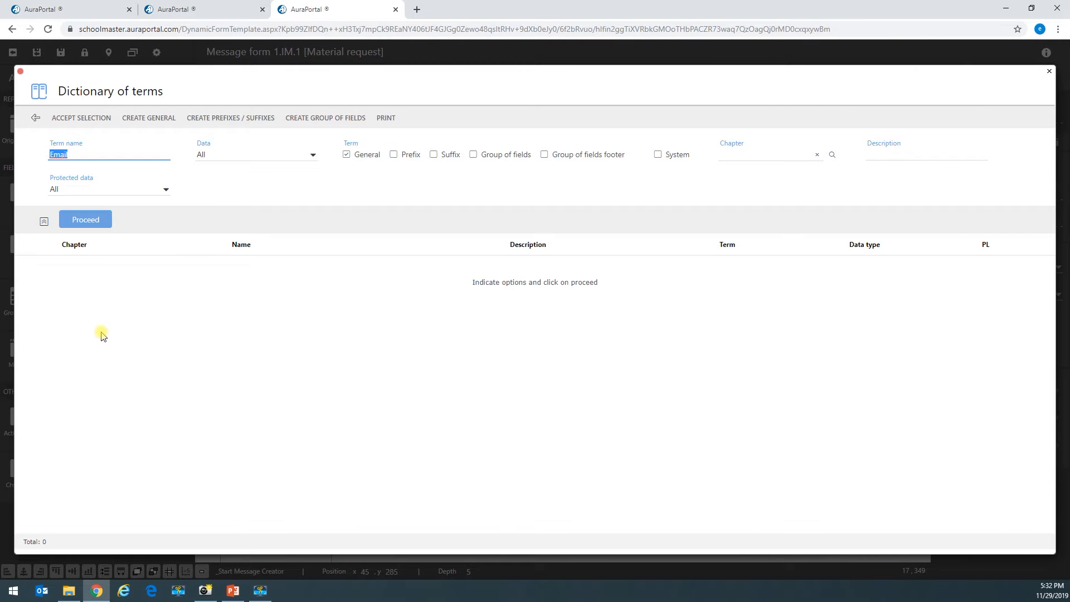
- Create the general term Email as One line text with its value set to Limited
{"action": "left_click", "coordinate": [143, 121]}
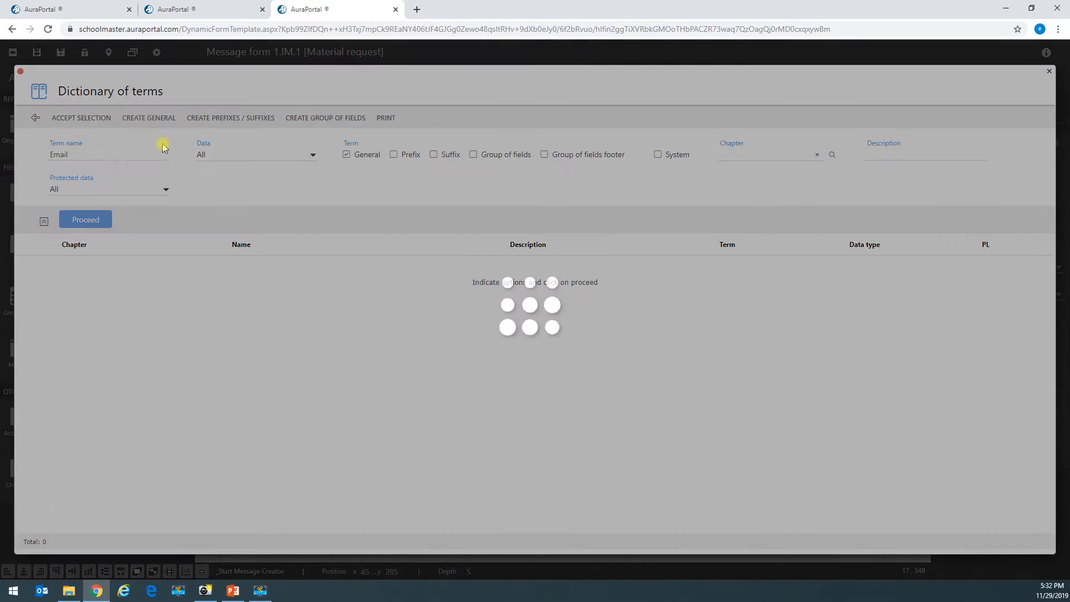
{"action": "left_click", "coordinate": [481, 202]}
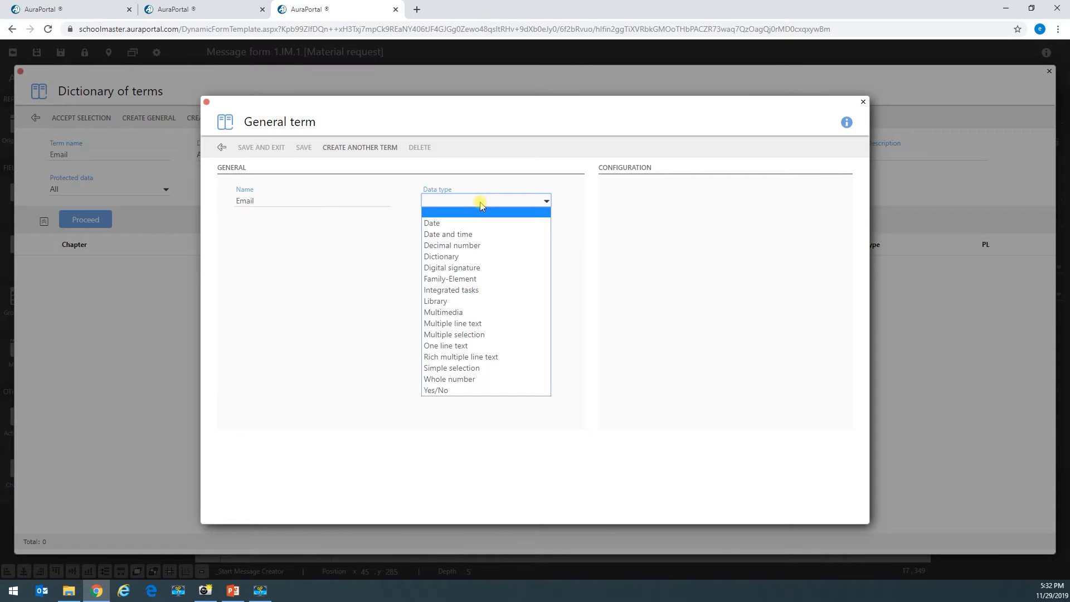
{"action": "left_click", "coordinate": [453, 345]}
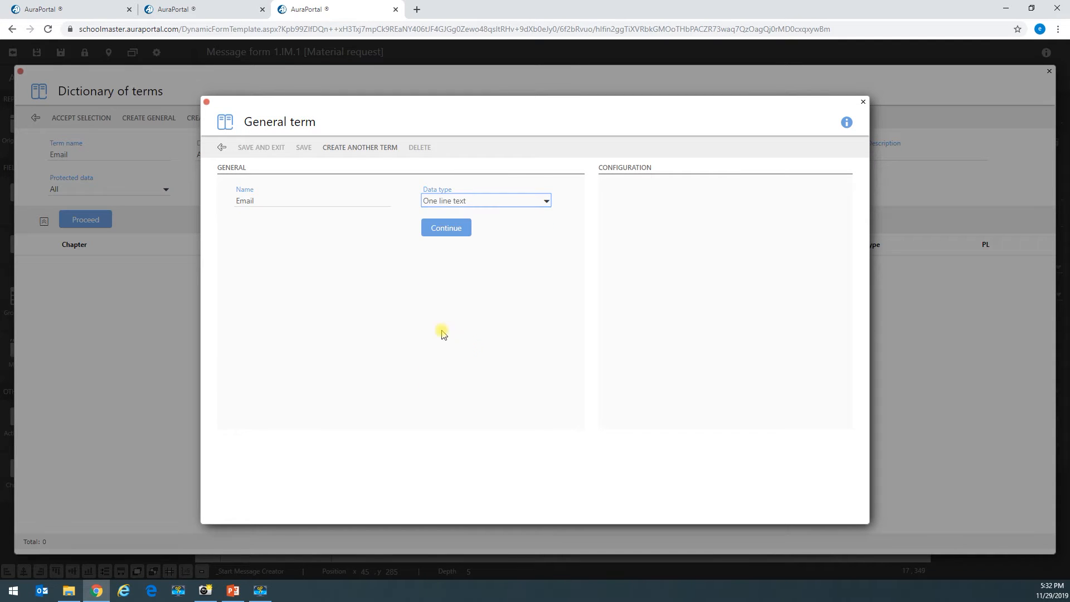
{"action": "left_click", "coordinate": [446, 231]}
{"action": "left_click", "coordinate": [661, 201]}
{"action": "left_click", "coordinate": [648, 224]}
{"action": "left_click", "coordinate": [723, 201]}
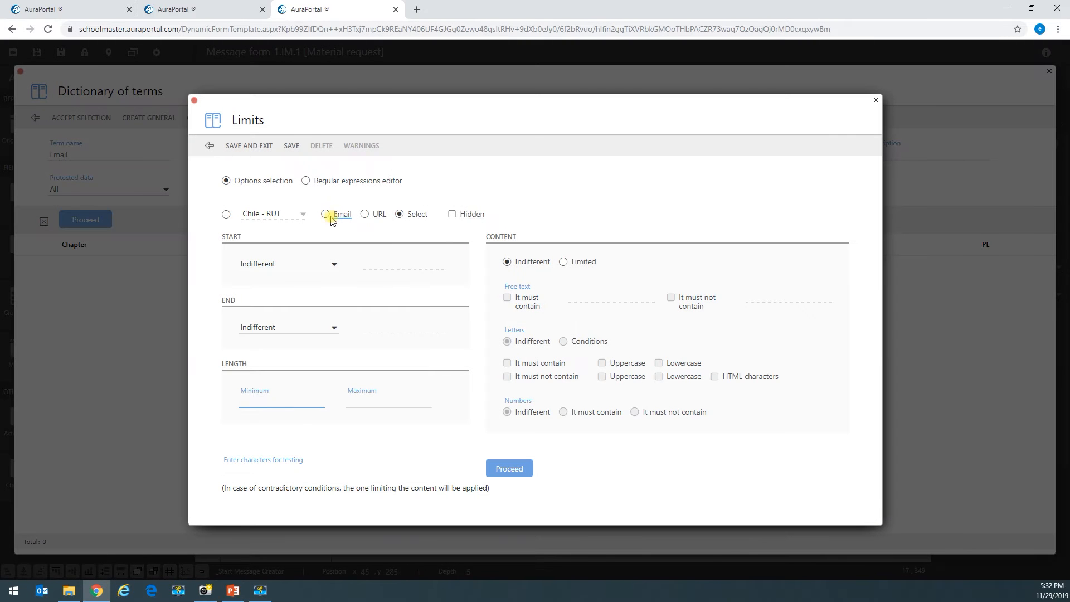
- Limit the Email term to email format, confirm a sample address passes, then save the limits and term
{"action": "left_click", "coordinate": [329, 217]}
{"action": "left_click", "coordinate": [275, 471]}
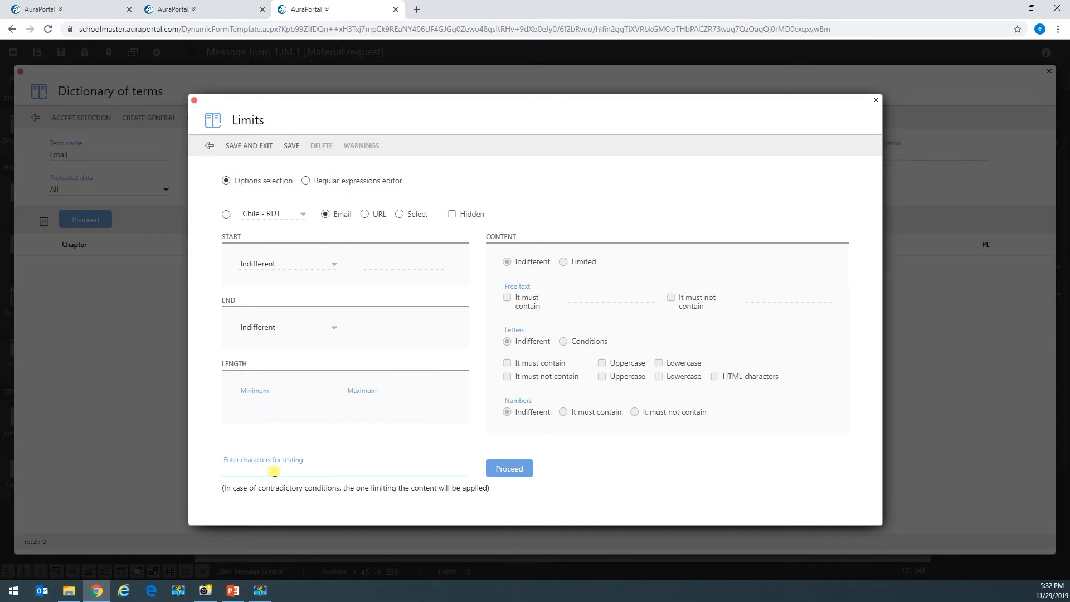
{"action": "left_click", "coordinate": [510, 469]}
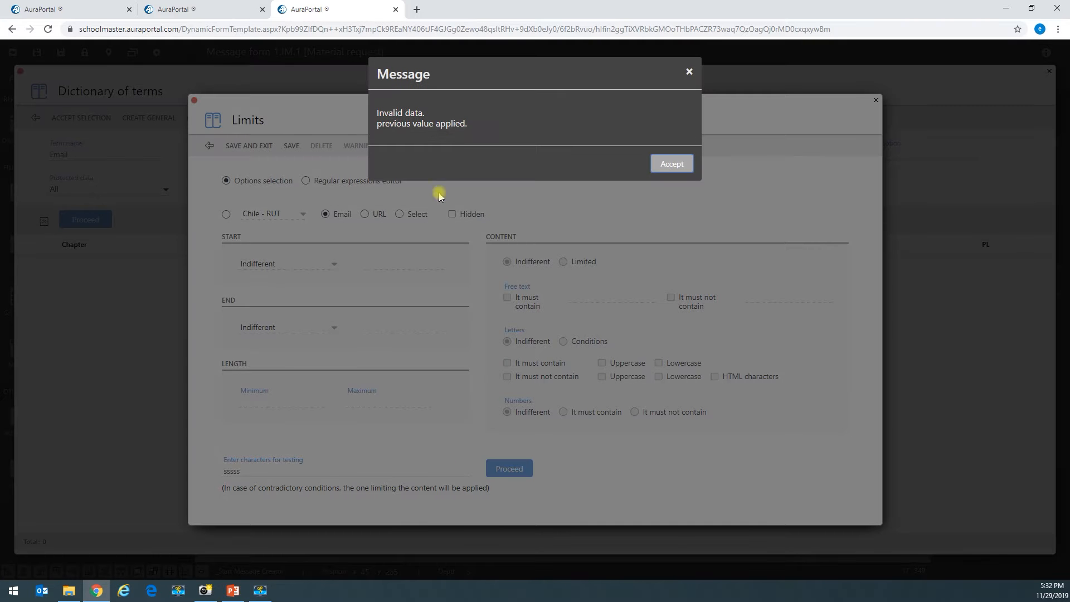
{"action": "left_click", "coordinate": [669, 165]}
{"action": "left_click_drag", "start_coordinate": [260, 468], "coordinate": [178, 474]}
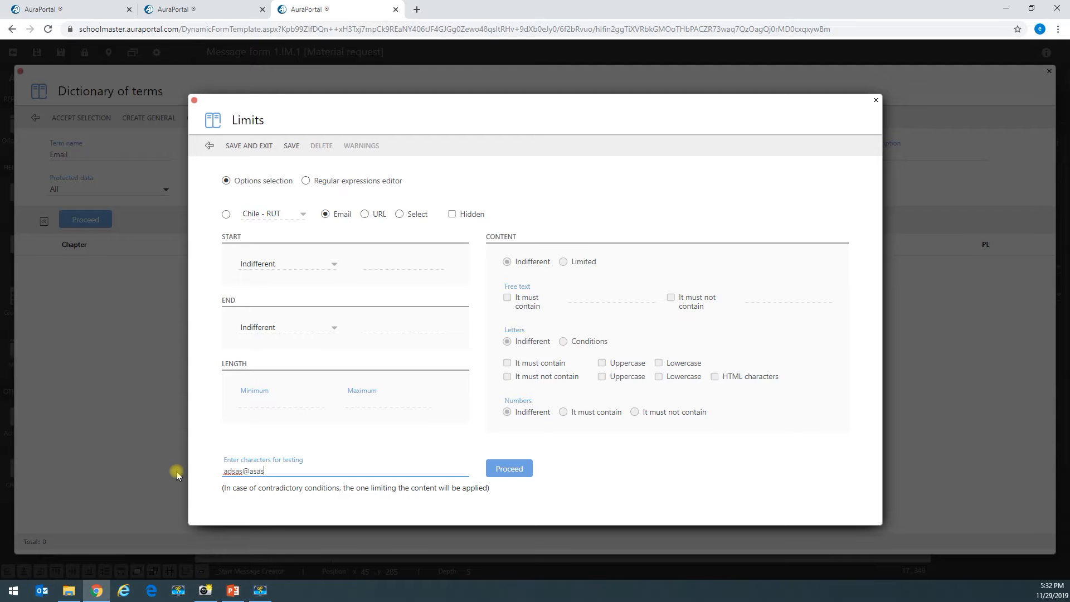
{"action": "type", "text": "adsas@asas.com"}
{"action": "left_click", "coordinate": [506, 471]}
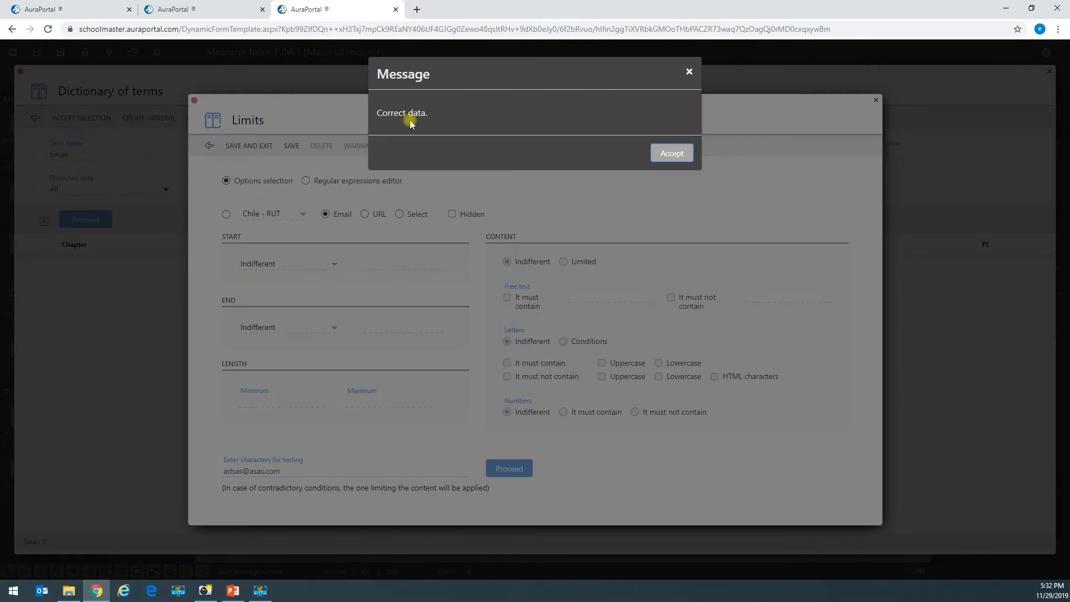
{"action": "left_click", "coordinate": [671, 153]}
{"action": "left_click", "coordinate": [251, 145]}
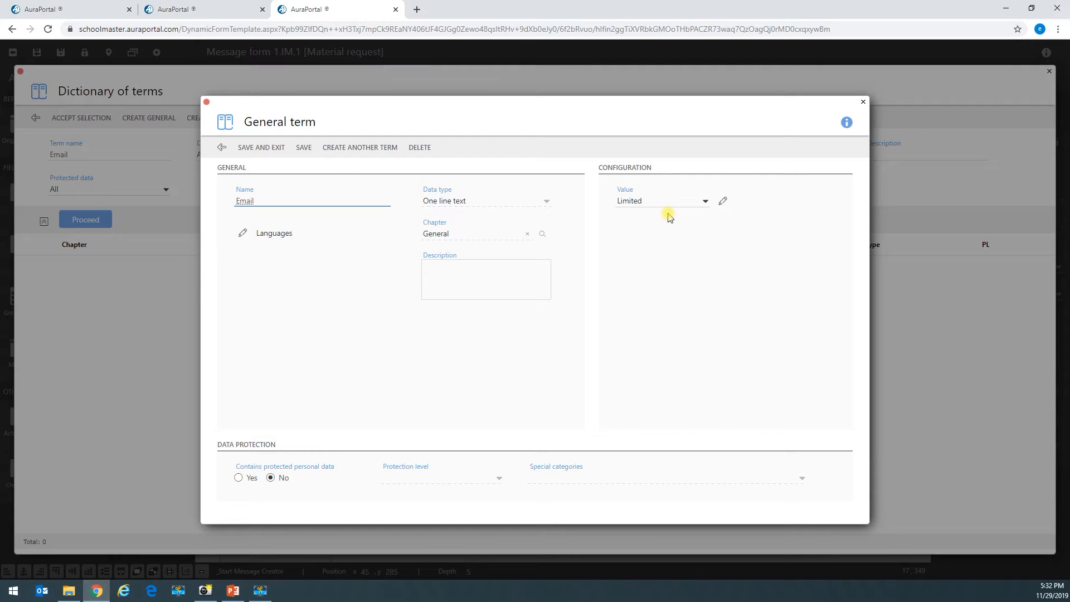
{"action": "left_click", "coordinate": [266, 148]}
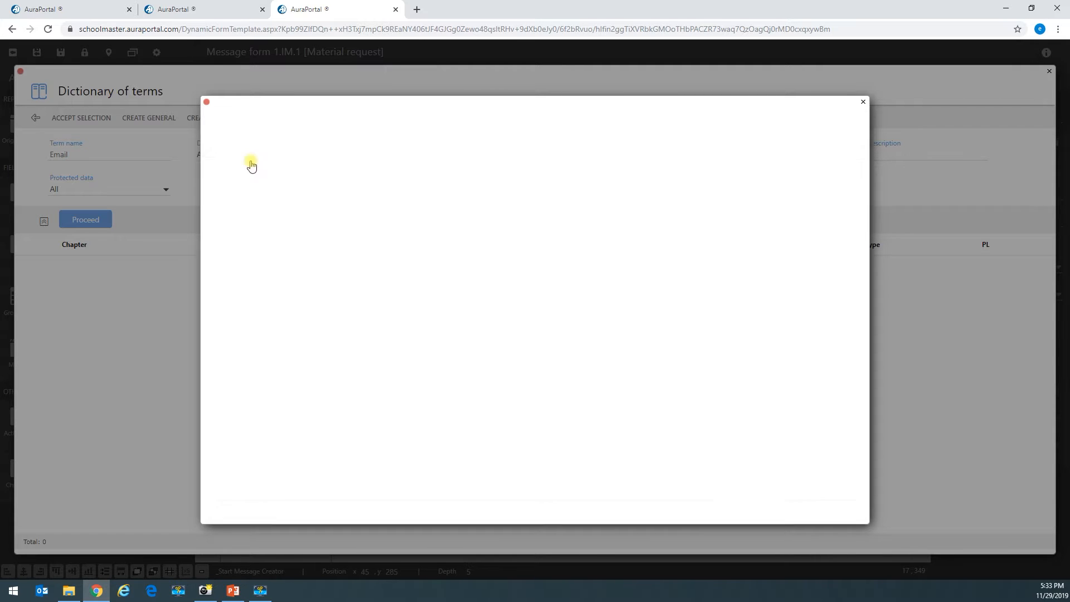
- Add the Email term to the form as 3_Email and place it directly below Requester
{"action": "left_click", "coordinate": [40, 266]}
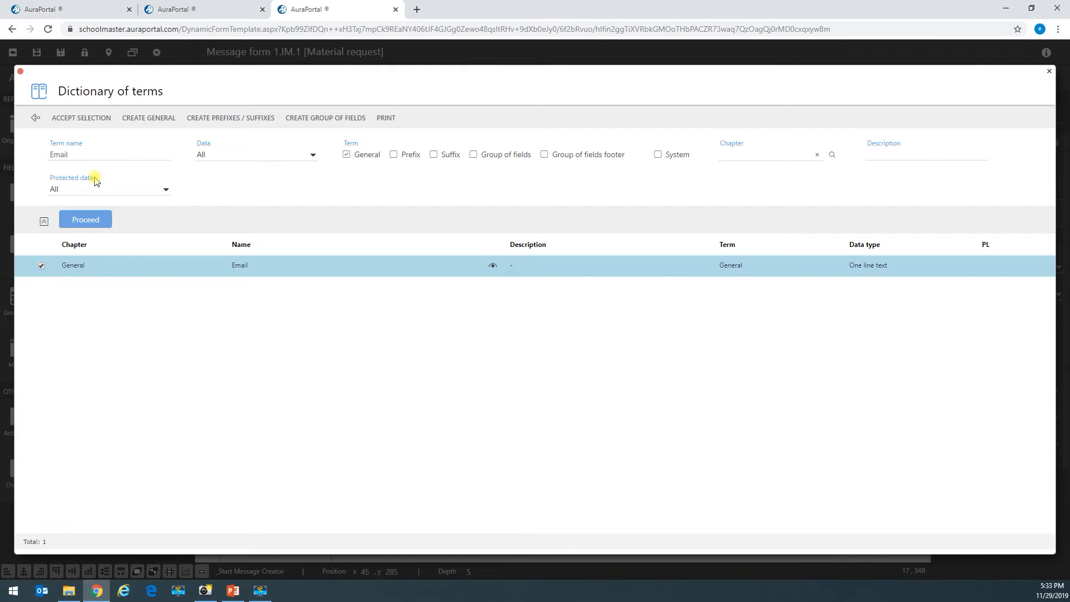
{"action": "left_click", "coordinate": [94, 118]}
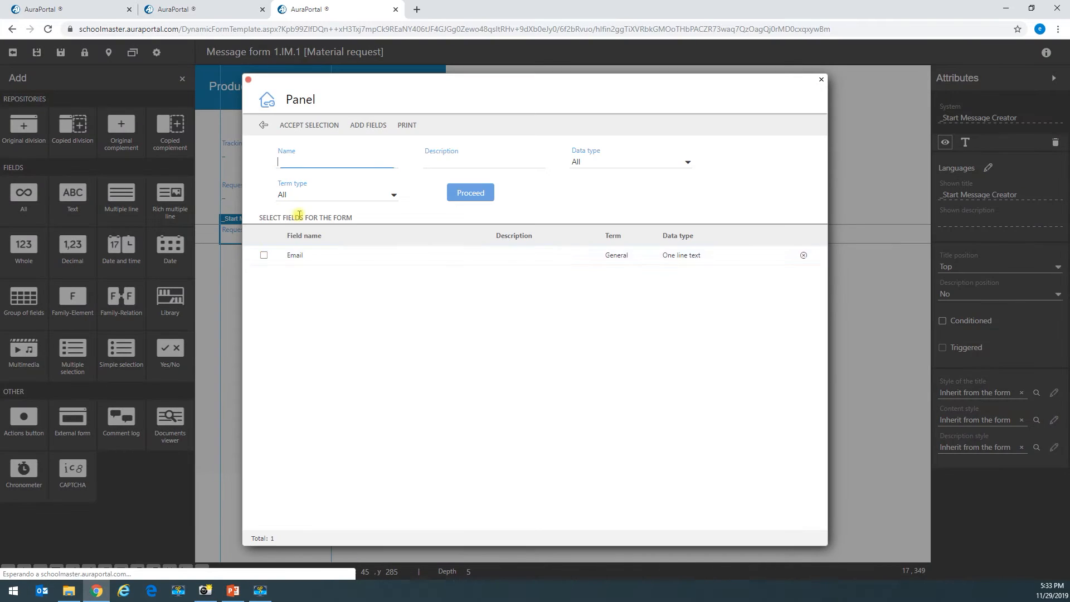
{"action": "left_click", "coordinate": [264, 255]}
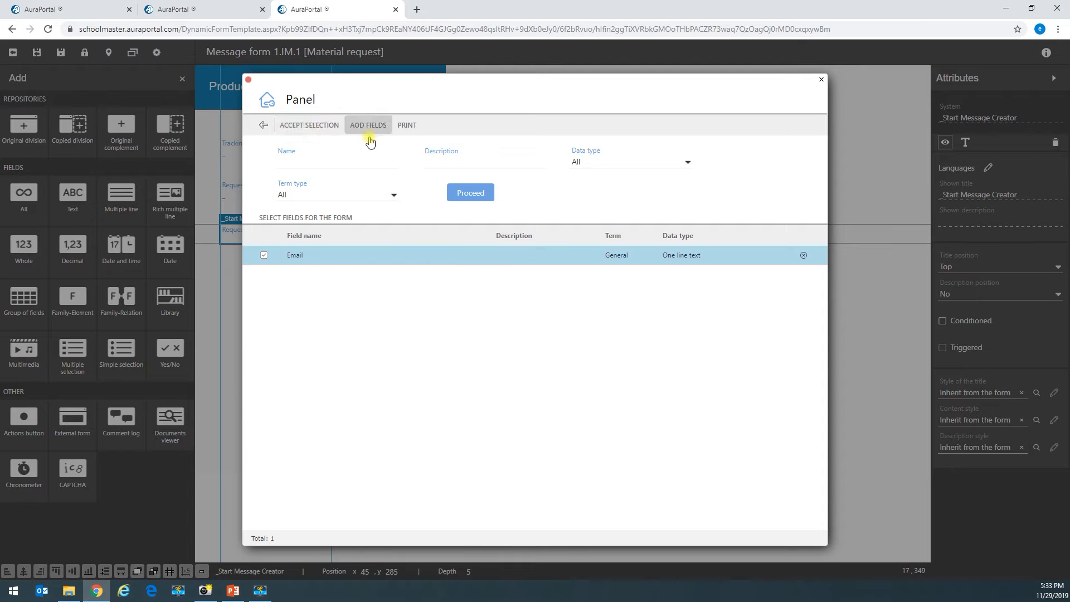
{"action": "left_click", "coordinate": [477, 194]}
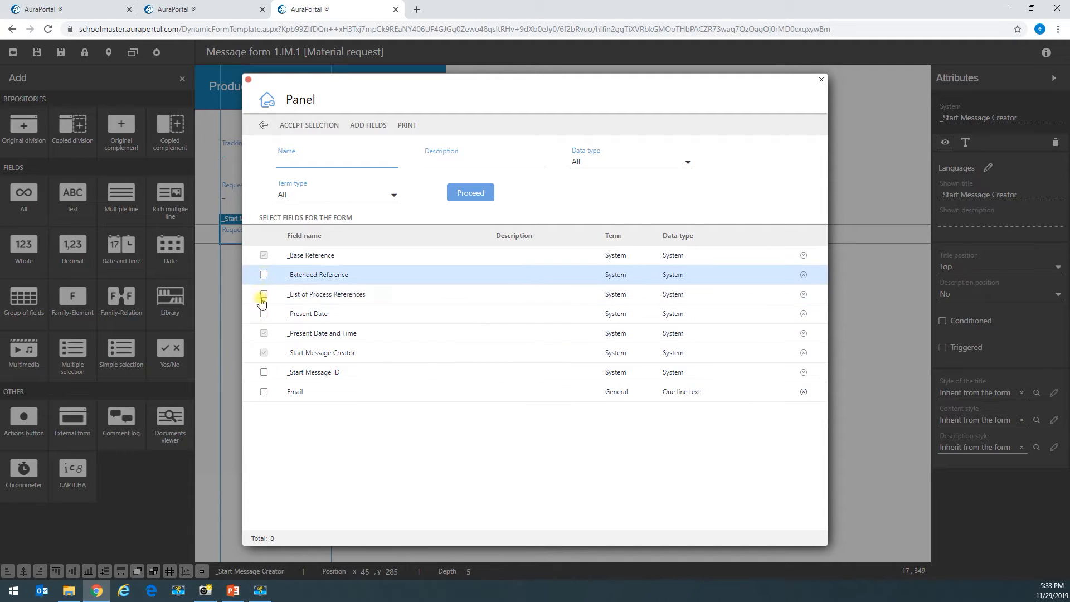
{"action": "left_click", "coordinate": [264, 393]}
{"action": "left_click", "coordinate": [284, 125]}
{"action": "left_click_drag", "start_coordinate": [240, 99], "coordinate": [247, 271]}
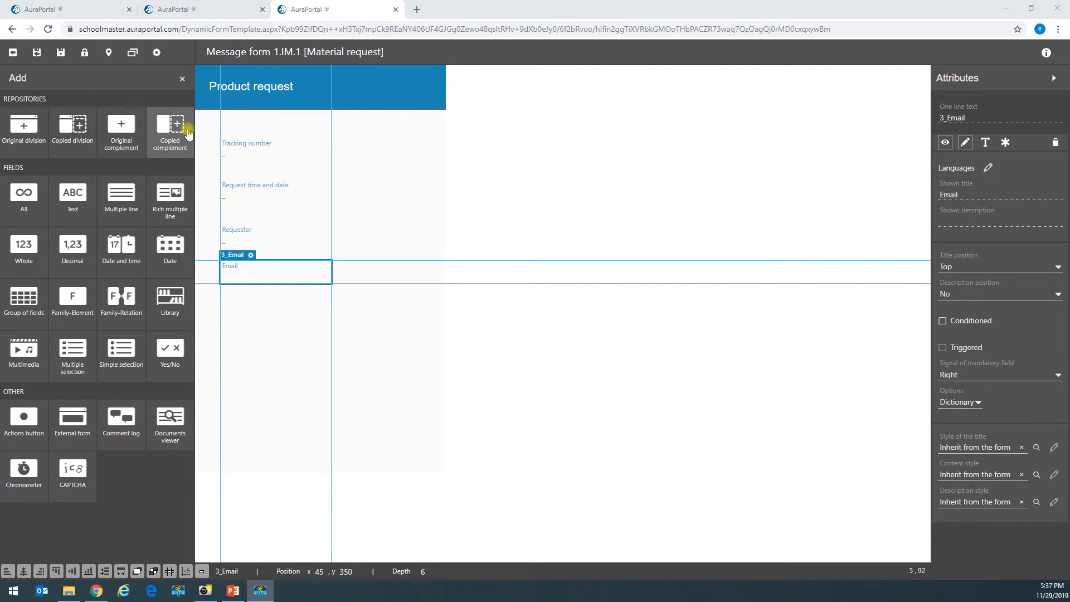
- Create a Product prefix of Family-Element type linked to the Products family and save it
{"action": "left_click", "coordinate": [22, 205]}
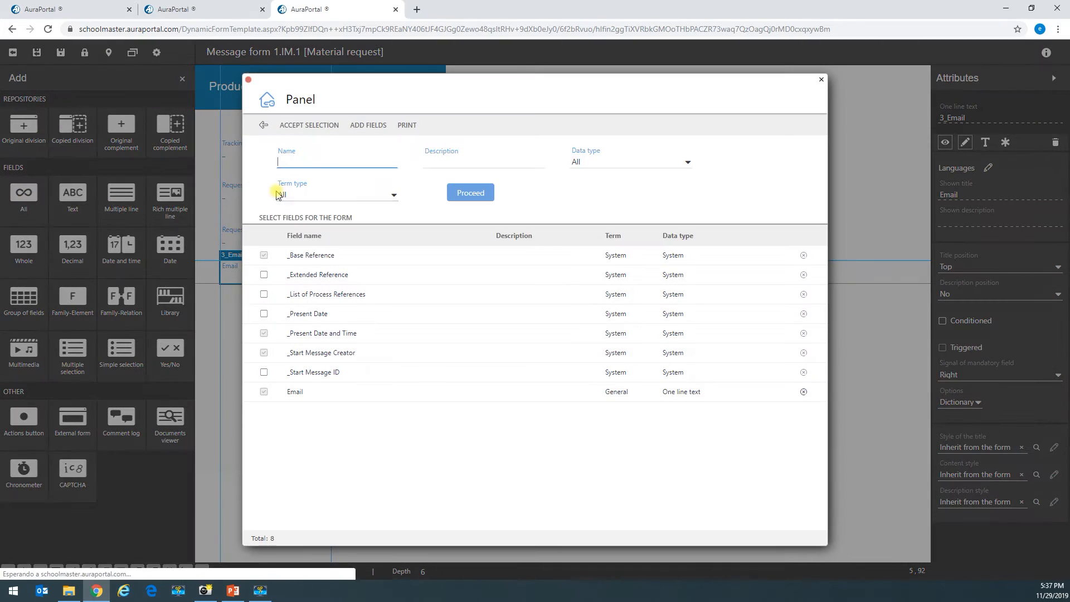
{"action": "left_click", "coordinate": [368, 126]}
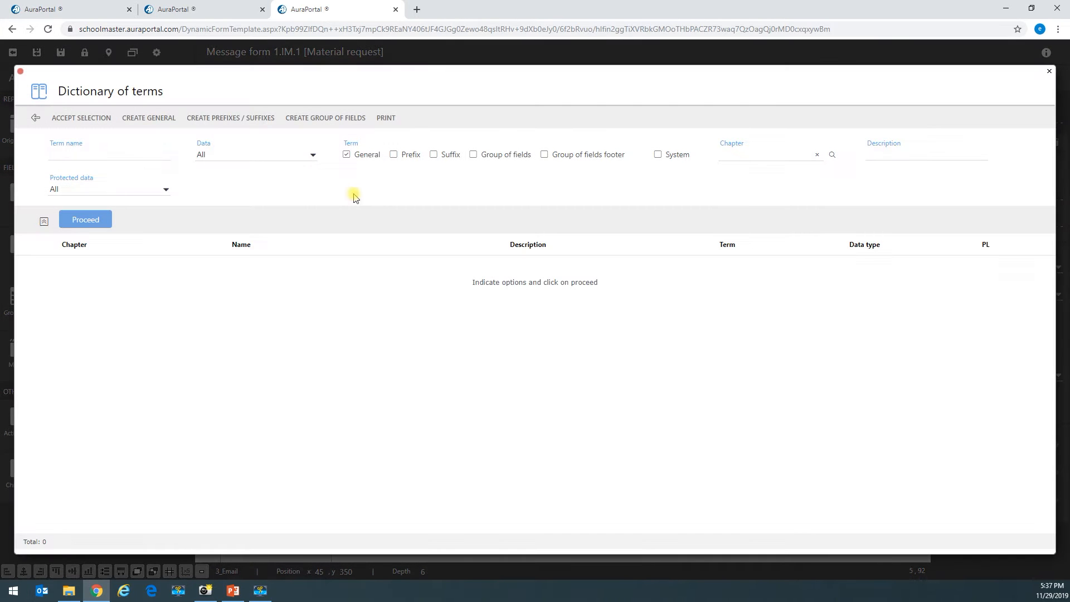
{"action": "left_click", "coordinate": [239, 124]}
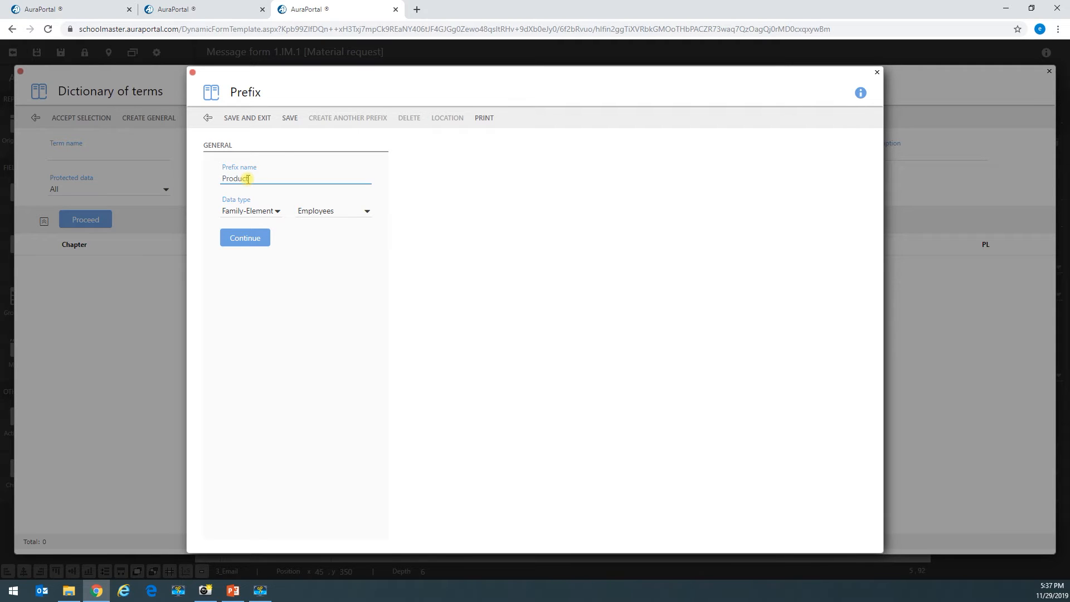
{"action": "left_click", "coordinate": [337, 211]}
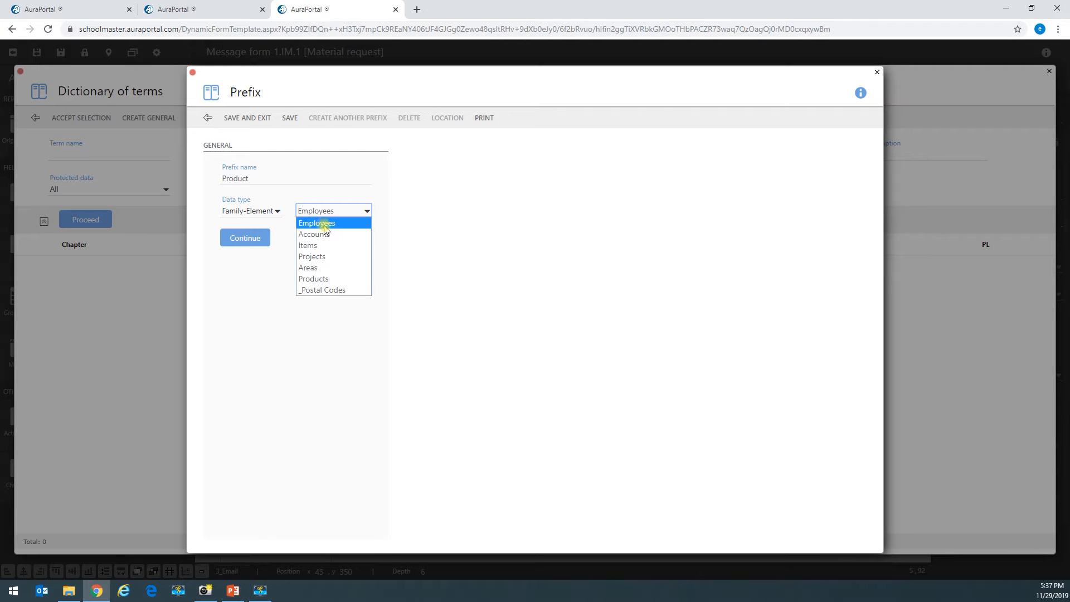
{"action": "left_click", "coordinate": [315, 280]}
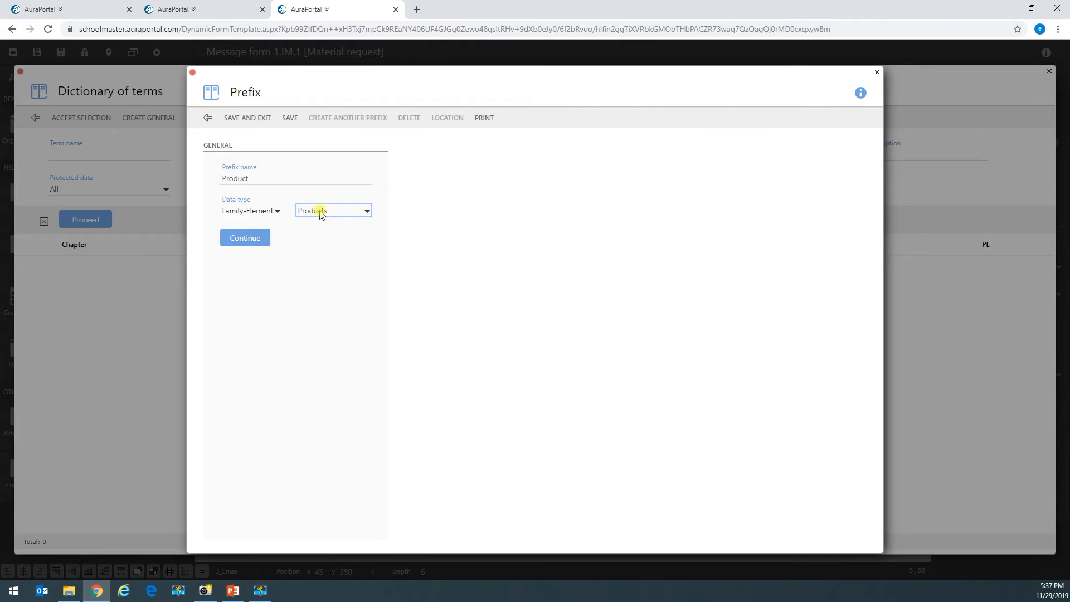
{"action": "left_click", "coordinate": [248, 241]}
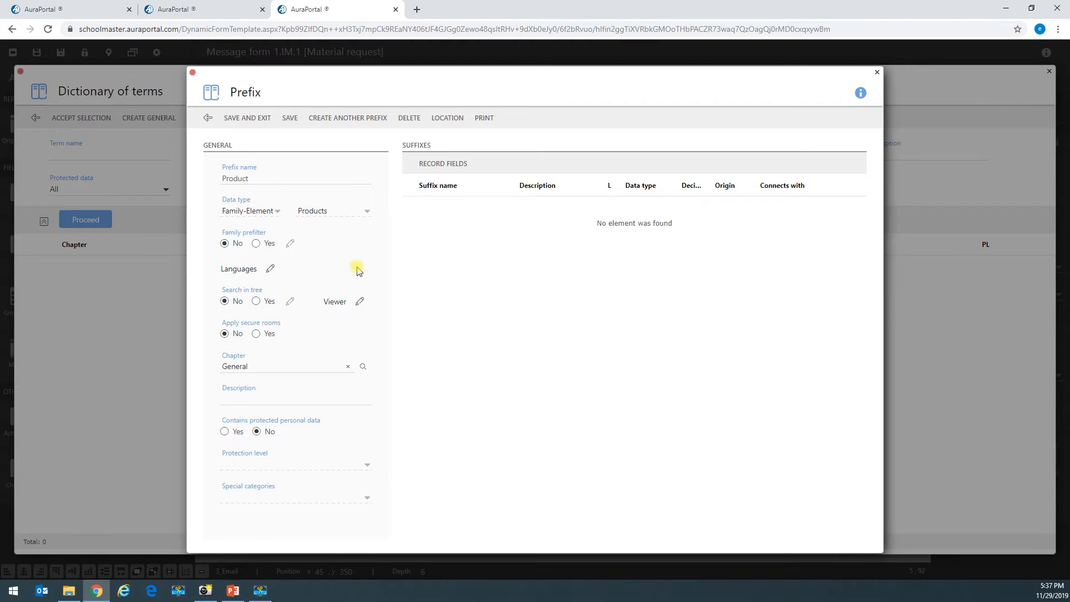
{"action": "left_click", "coordinate": [249, 118]}
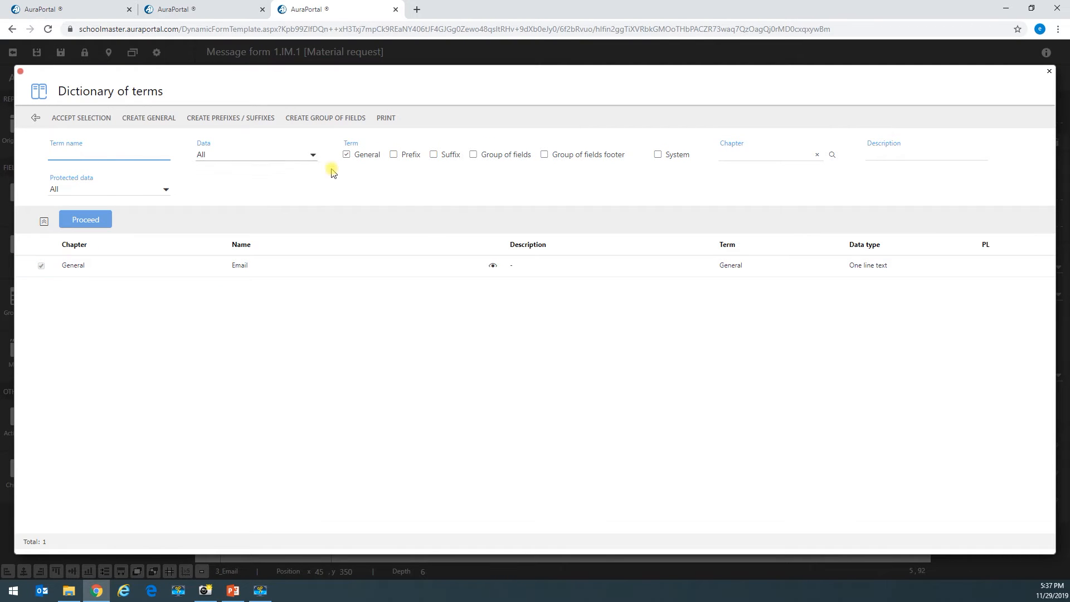
- Filter the dictionary to prefixes and mark Product for adding to the form
{"action": "left_click", "coordinate": [411, 156]}
{"action": "left_click", "coordinate": [92, 220]}
{"action": "left_click", "coordinate": [65, 270]}
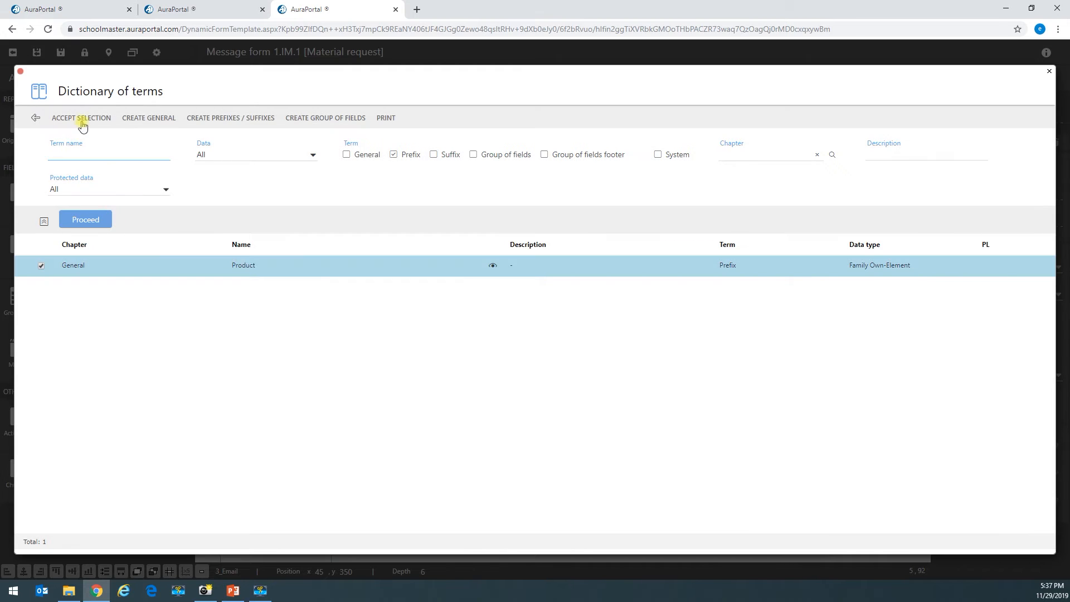
{"action": "left_click", "coordinate": [82, 118]}
{"action": "left_click", "coordinate": [263, 256]}
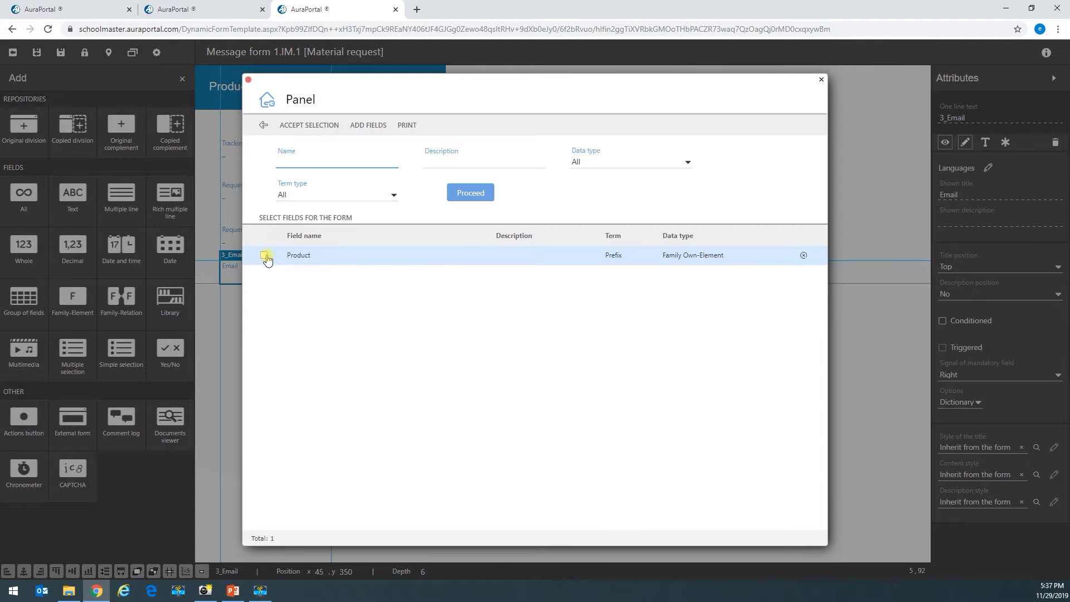
- Add the Product field to the form and place it below Email
{"action": "left_click", "coordinate": [307, 125]}
{"action": "left_click_drag", "start_coordinate": [264, 96], "coordinate": [249, 311]}
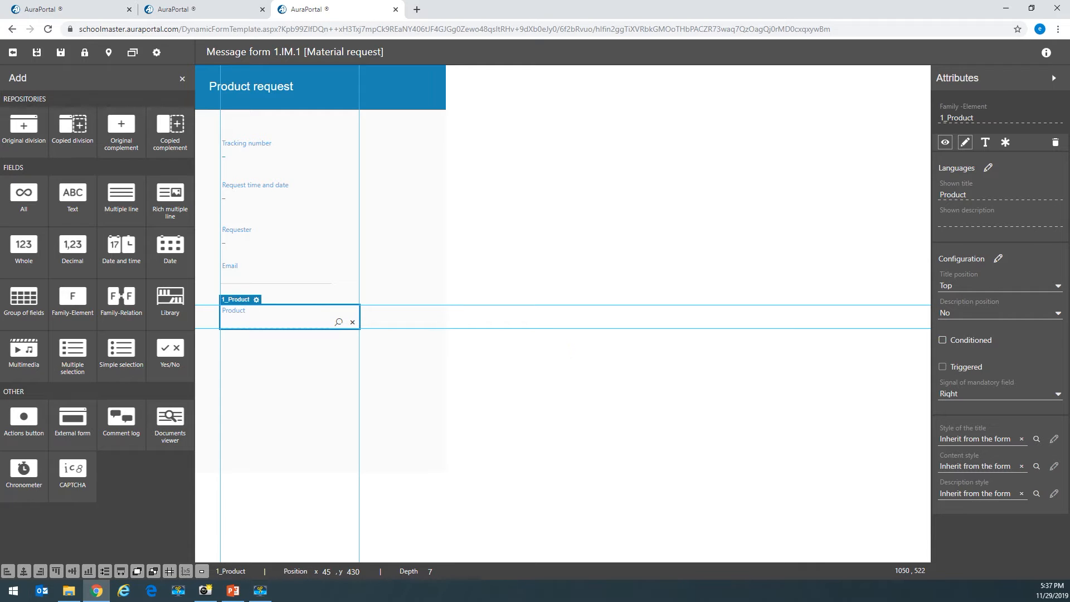
{"action": "key", "text": "alt+Tab"}
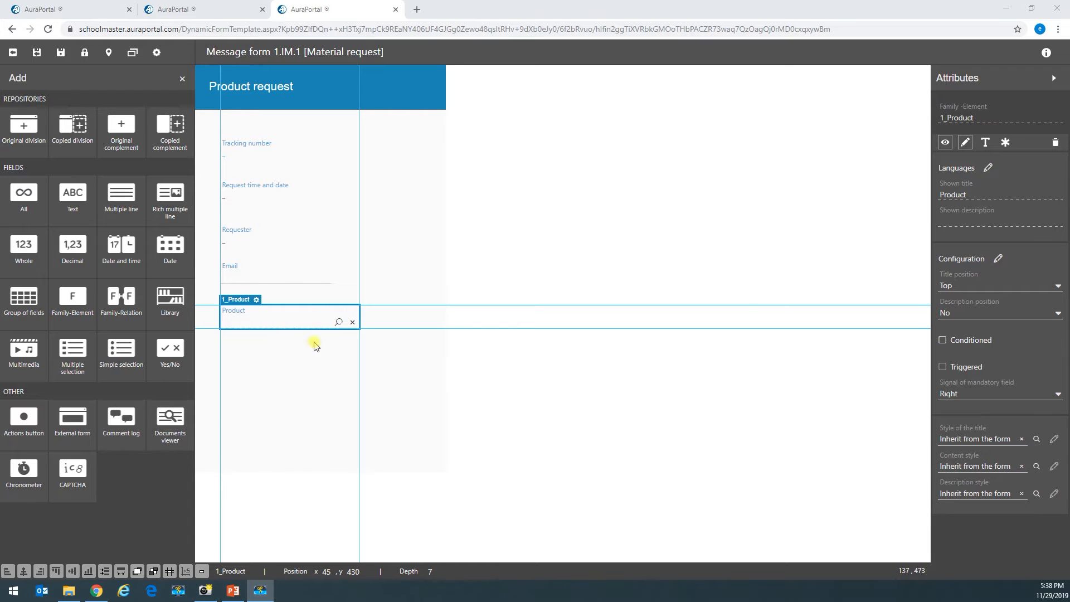
- Set the Product field's viewer to open the Main Record form, then save the configuration
{"action": "left_click", "coordinate": [997, 259]}
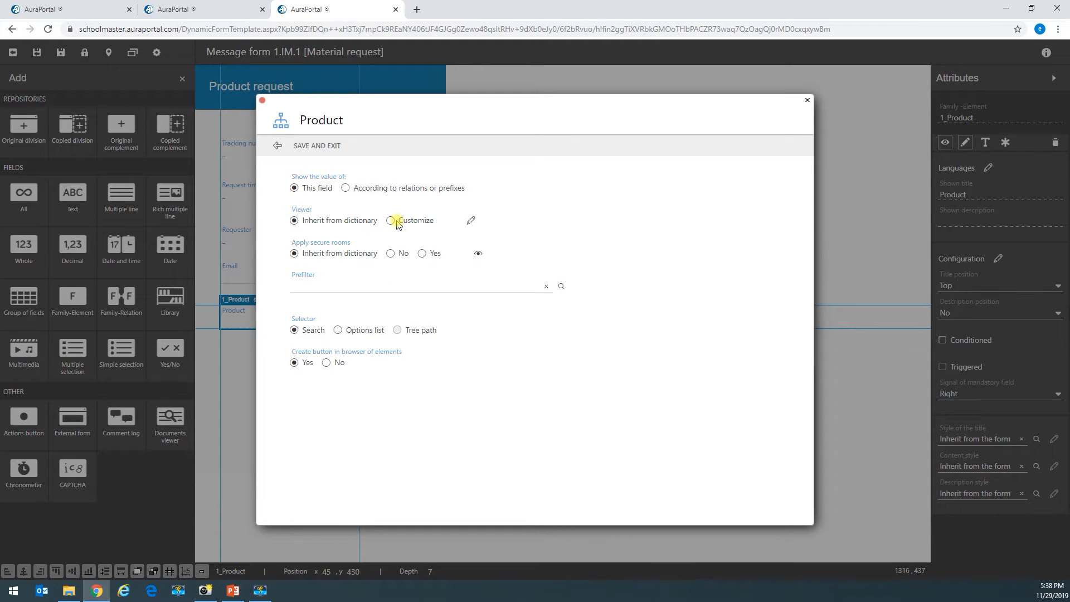
{"action": "left_click", "coordinate": [471, 220]}
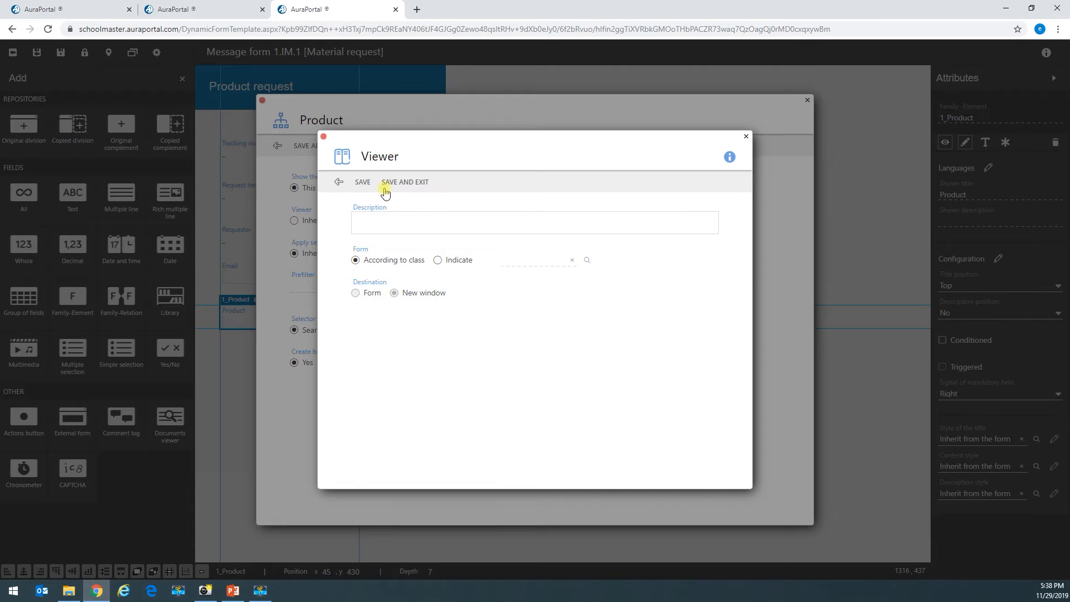
{"action": "left_click", "coordinate": [436, 261]}
{"action": "left_click", "coordinate": [586, 260]}
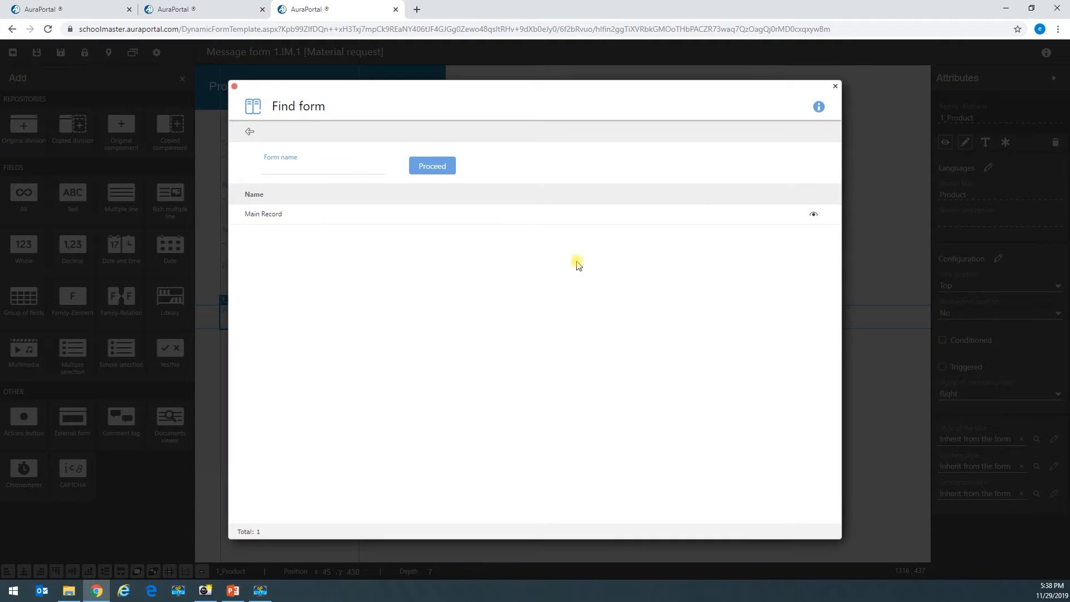
{"action": "left_click", "coordinate": [256, 215]}
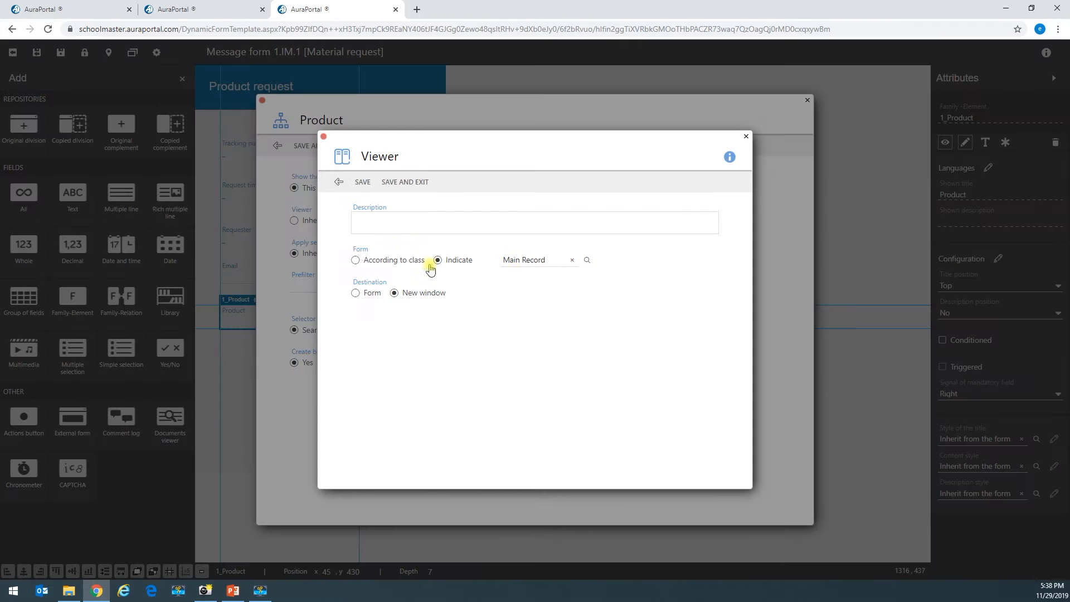
{"action": "left_click", "coordinate": [401, 189]}
{"action": "left_click", "coordinate": [304, 145]}
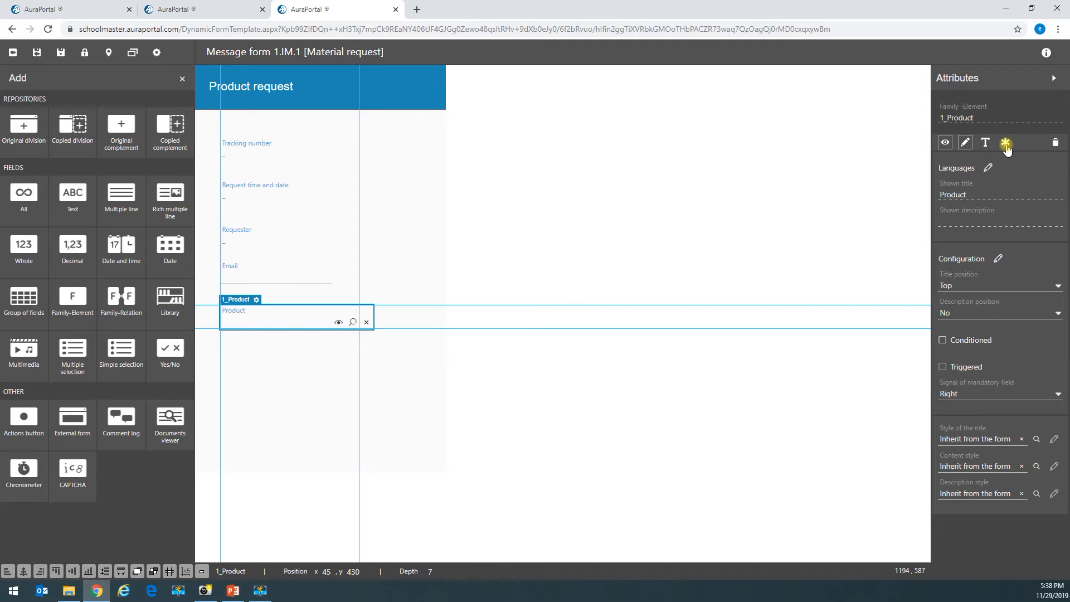
{"action": "left_click", "coordinate": [303, 278]}
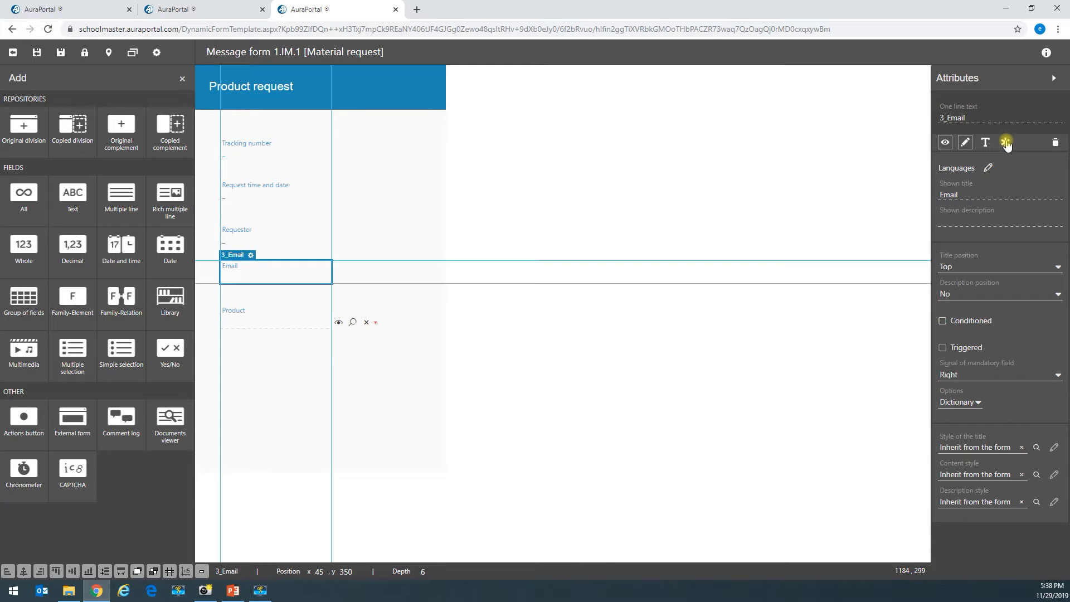
{"action": "left_click", "coordinate": [723, 365]}
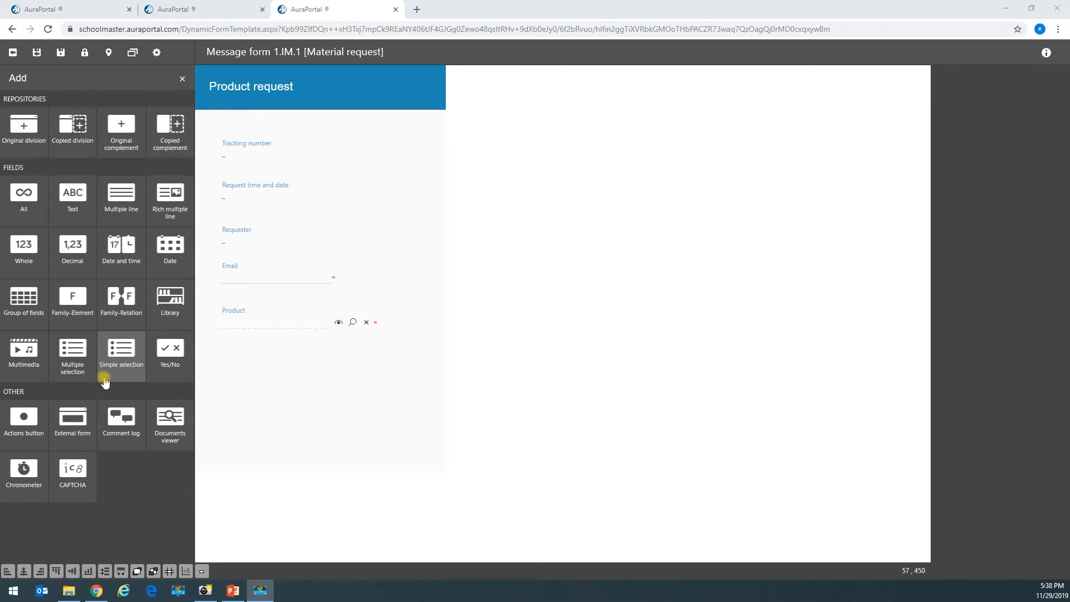
- Create a general term 'Comments' and add it as a multi-line text field
{"action": "left_click", "coordinate": [114, 213]}
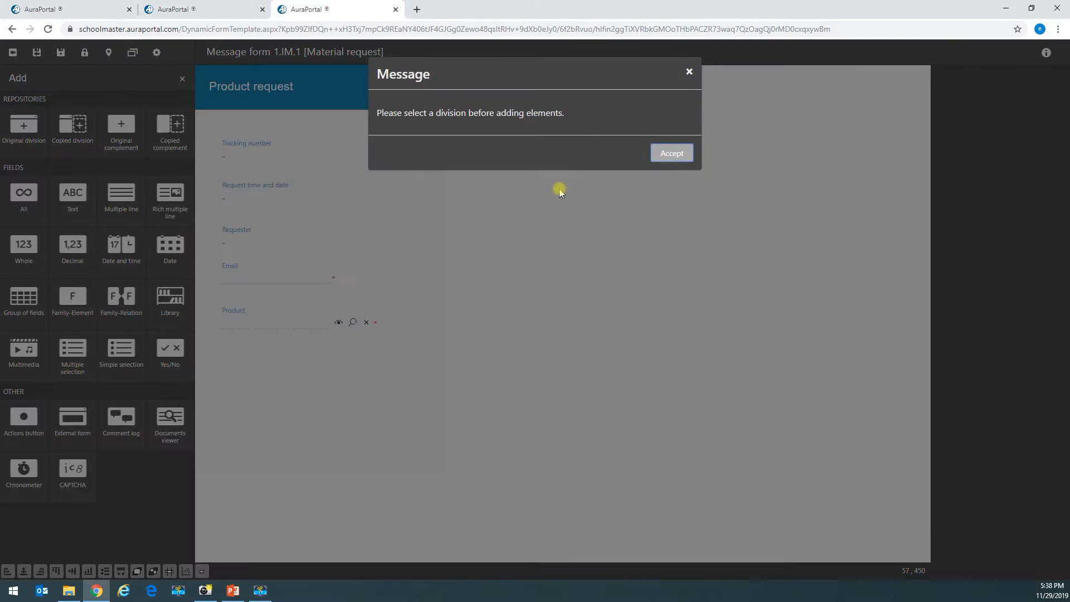
{"action": "left_click", "coordinate": [671, 150]}
{"action": "left_click", "coordinate": [354, 193]}
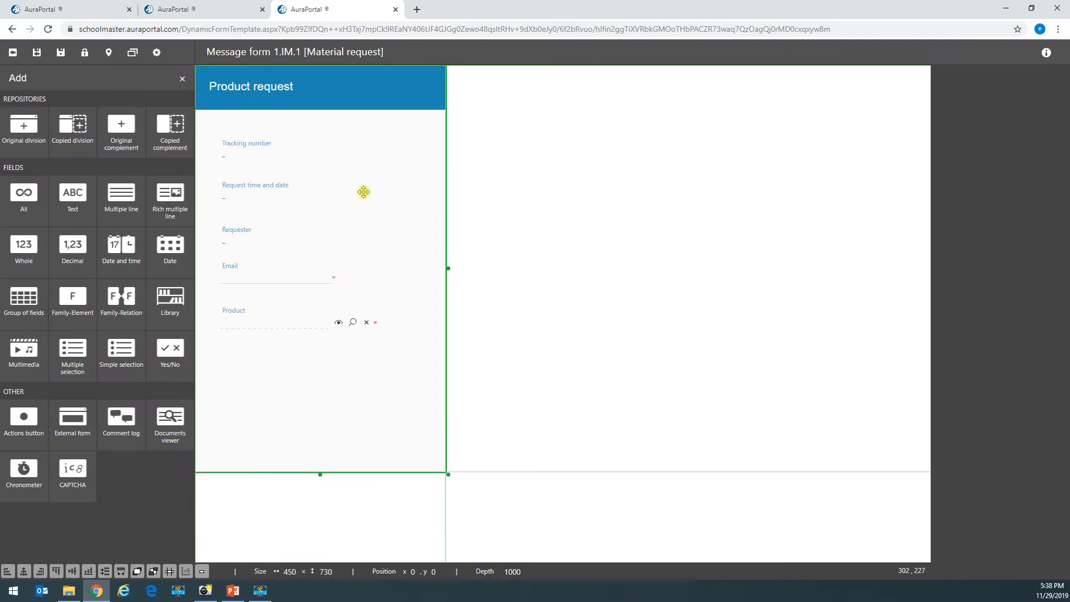
{"action": "left_click", "coordinate": [167, 209]}
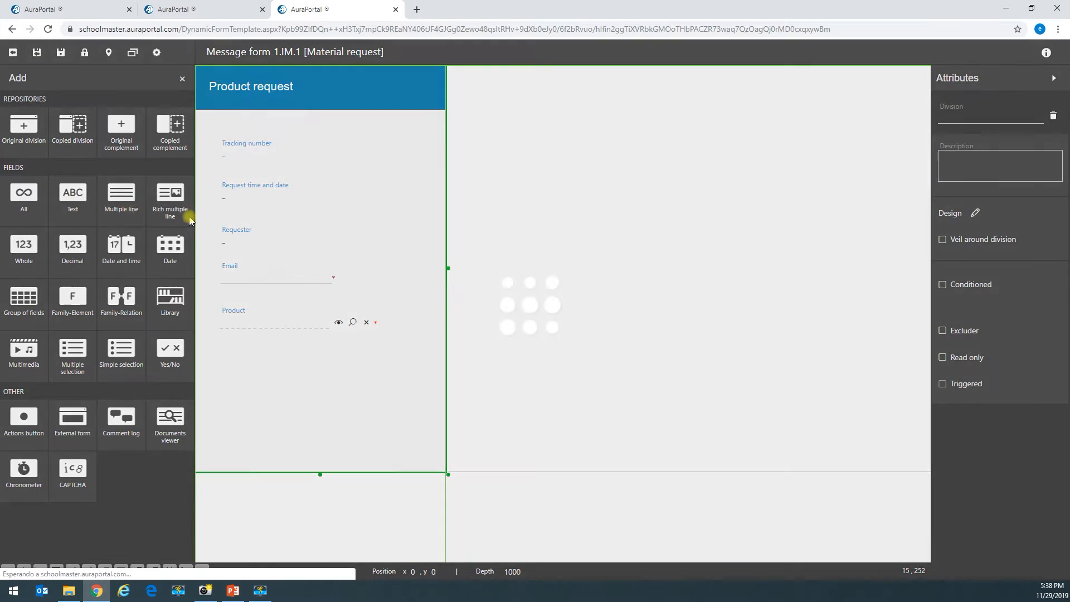
{"action": "left_click", "coordinate": [364, 130]}
{"action": "left_click", "coordinate": [139, 118]}
{"action": "type", "text": "Comments"}
{"action": "left_click", "coordinate": [436, 229]}
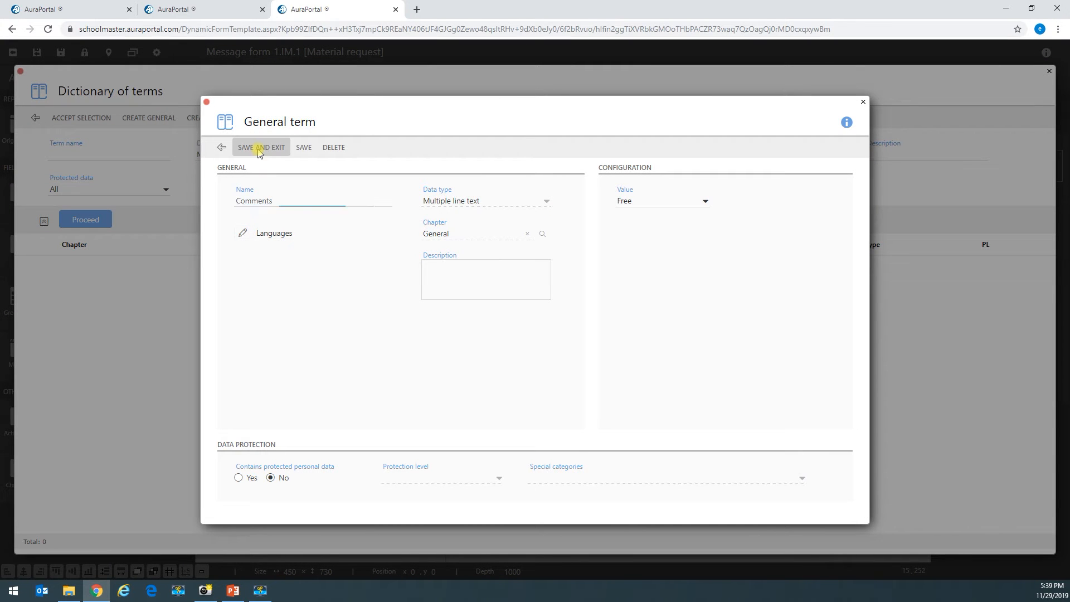
{"action": "left_click", "coordinate": [259, 148]}
- Place the Comments field below Product and size it 200 × 130
{"action": "left_click_drag", "start_coordinate": [234, 79], "coordinate": [275, 430]}
{"action": "left_click", "coordinate": [256, 363]}
{"action": "left_click", "coordinate": [378, 419]}
- Nudge Request time and date, Requester, Email and Comments closer together, then save the form
{"action": "left_click", "coordinate": [251, 187]}
{"action": "key", "text": "Up"}
{"action": "key", "text": "Up"}
{"action": "left_click", "coordinate": [233, 231]}
{"action": "key", "text": "Up"}
{"action": "key", "text": "Up"}
{"action": "key", "text": "Up"}
{"action": "key", "text": "Up"}
{"action": "key", "text": "Up"}
{"action": "left_click", "coordinate": [234, 270]}
{"action": "key", "text": "Up"}
{"action": "key", "text": "Up"}
{"action": "key", "text": "Up"}
{"action": "key", "text": "Up"}
{"action": "key", "text": "Up"}
{"action": "left_click", "coordinate": [240, 315]}
{"action": "key", "text": "Up"}
{"action": "key", "text": "Up"}
{"action": "key", "text": "Up"}
{"action": "key", "text": "Up"}
{"action": "key", "text": "Up"}
{"action": "key", "text": "Up"}
{"action": "key", "text": "Up"}
{"action": "key", "text": "Up"}
{"action": "left_click", "coordinate": [252, 373]}
{"action": "key", "text": "Up"}
{"action": "key", "text": "Up"}
{"action": "key", "text": "Up"}
{"action": "key", "text": "Up"}
{"action": "key", "text": "Up"}
{"action": "key", "text": "Up"}
{"action": "key", "text": "Up"}
{"action": "key", "text": "Up"}
{"action": "key", "text": "Down"}
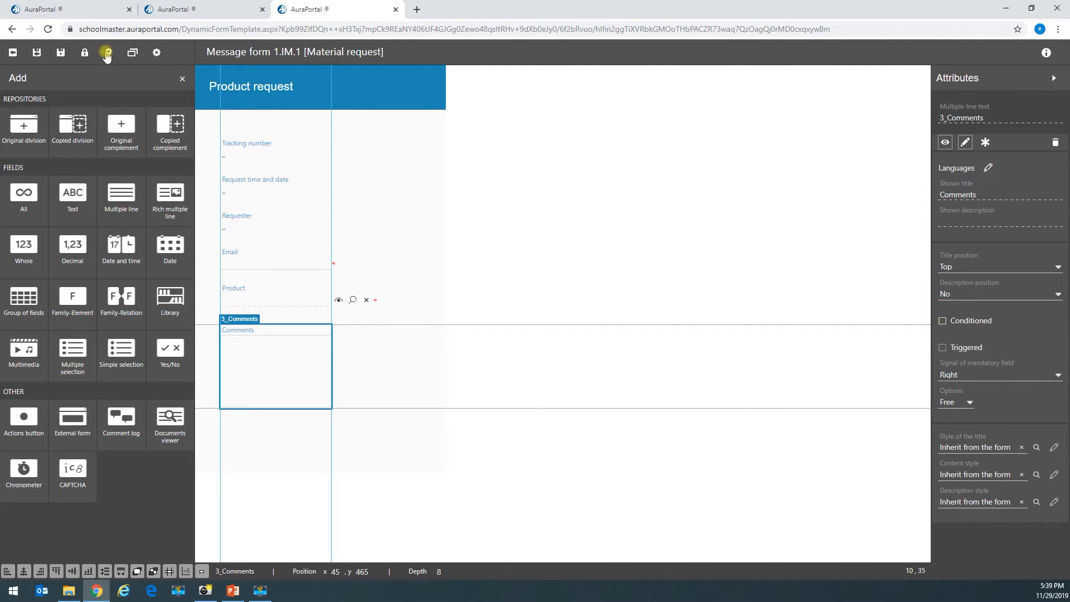
{"action": "left_click", "coordinate": [62, 52]}
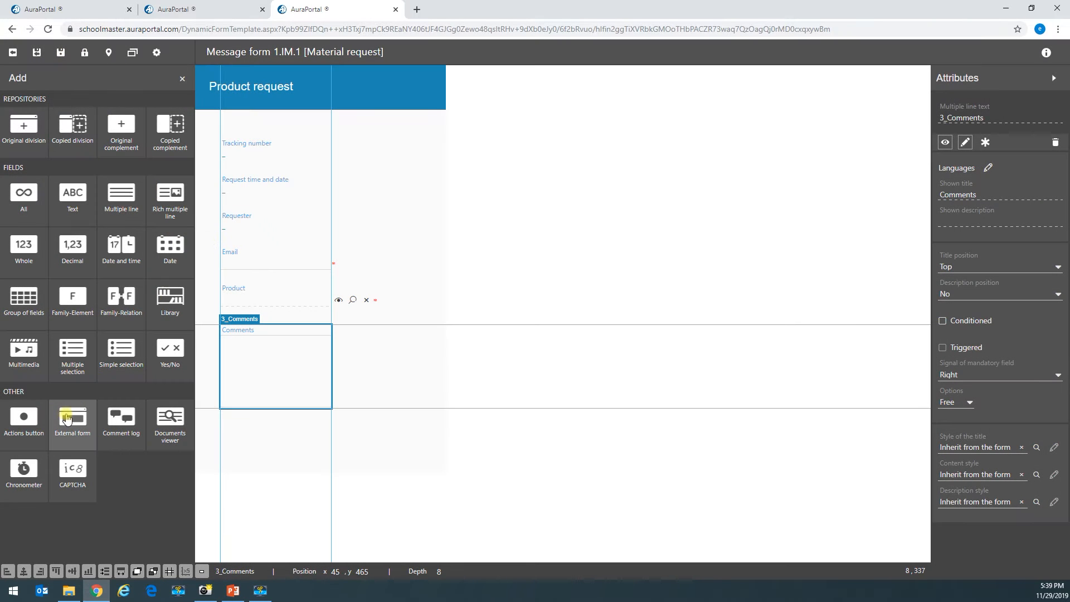
- Place a new action button on the form named and titled 'Send request'
{"action": "left_click_drag", "start_coordinate": [23, 418], "coordinate": [327, 363]}
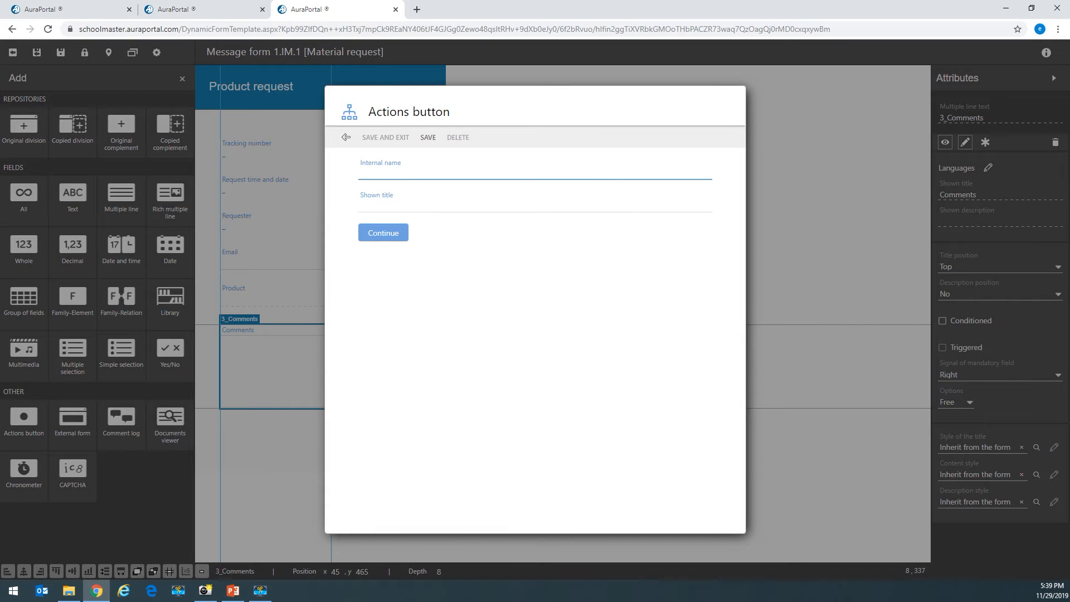
{"action": "key", "text": "alt+Tab"}
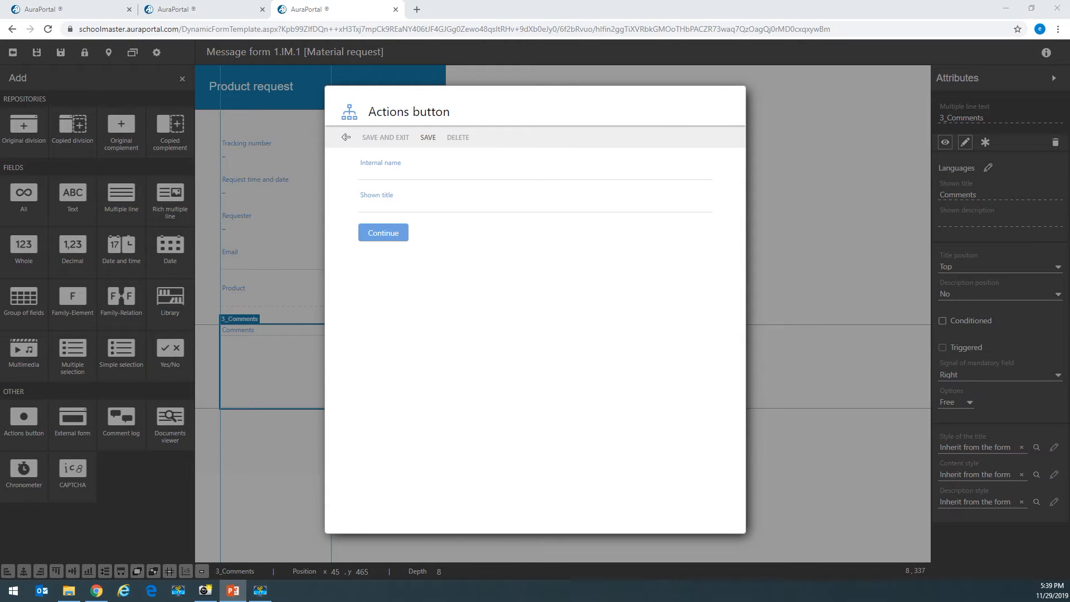
{"action": "left_click", "coordinate": [411, 175]}
{"action": "type", "text": "Send request"}
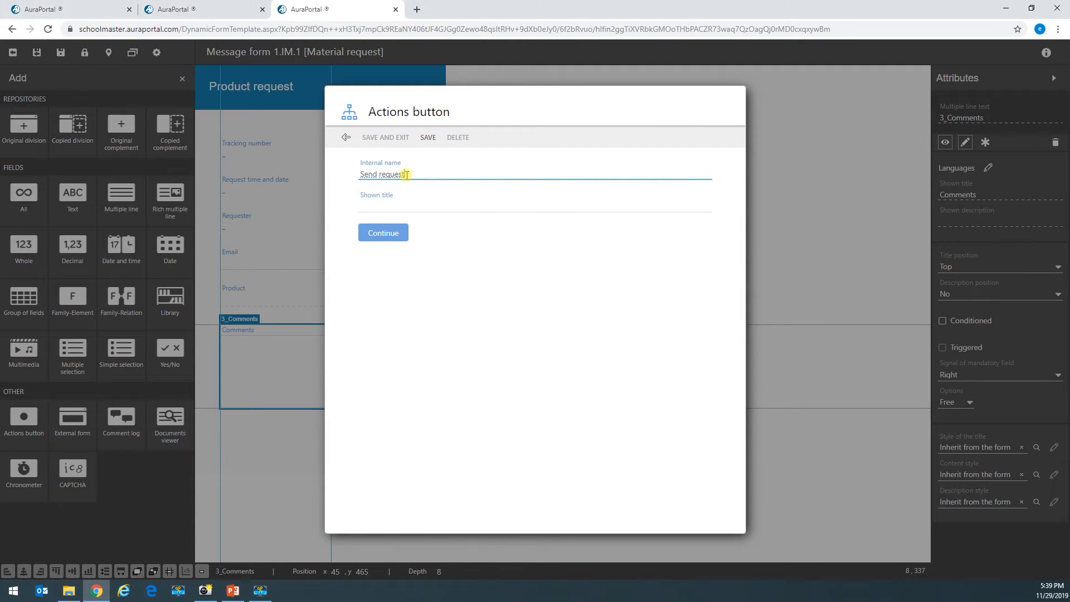
{"action": "left_click", "coordinate": [400, 203]}
{"action": "type", "text": "Send request"}
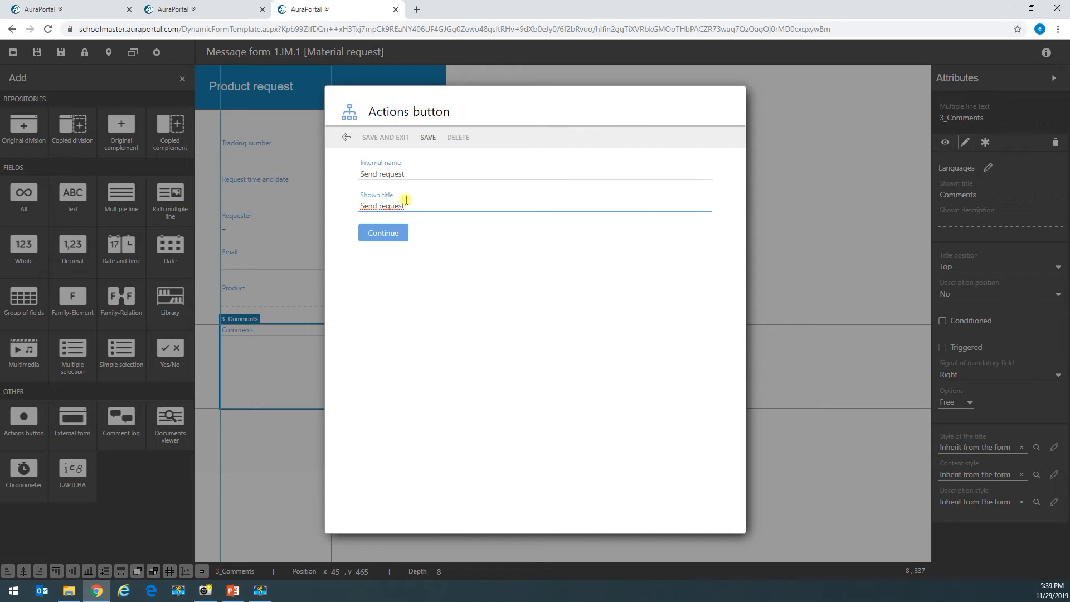
{"action": "left_click", "coordinate": [371, 233]}
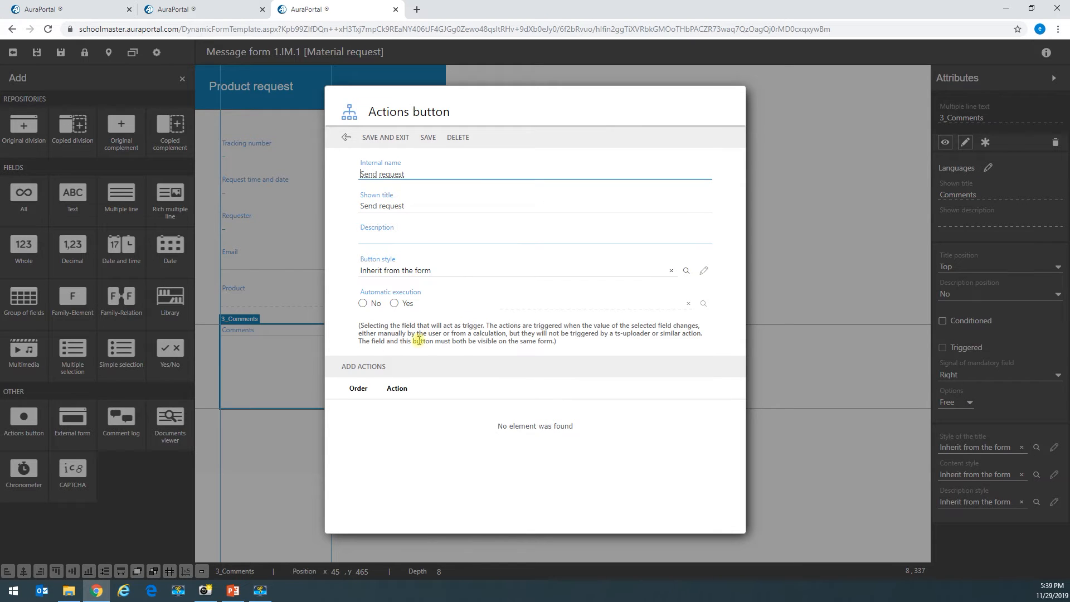
- Give the button a Start process action, save it, and move it below Comments
{"action": "left_click", "coordinate": [371, 370]}
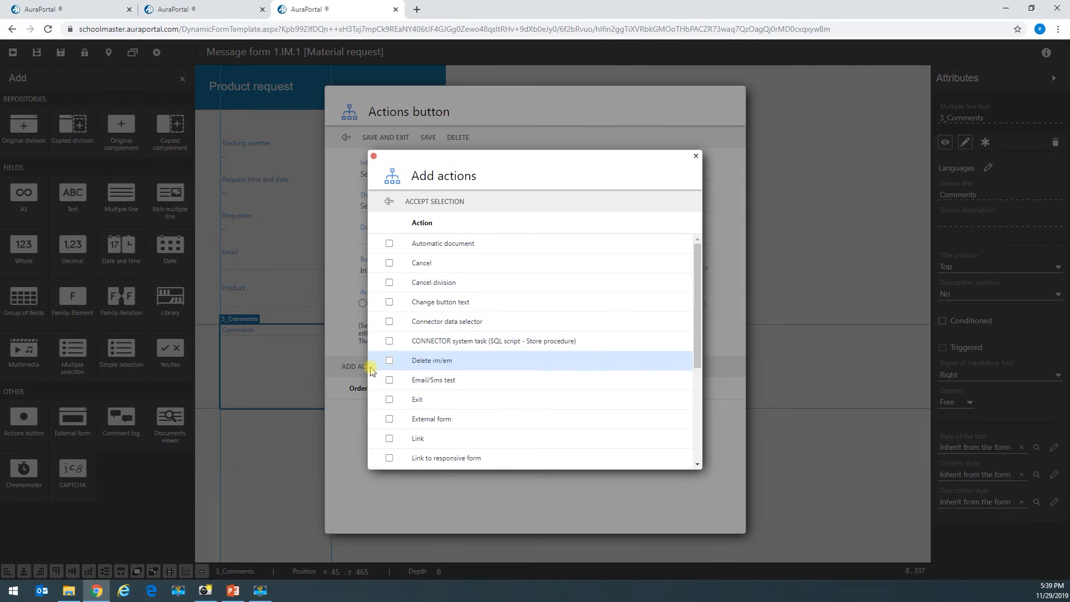
{"action": "scroll", "coordinate": [432, 429], "scroll_direction": "down", "scroll_amount": 2}
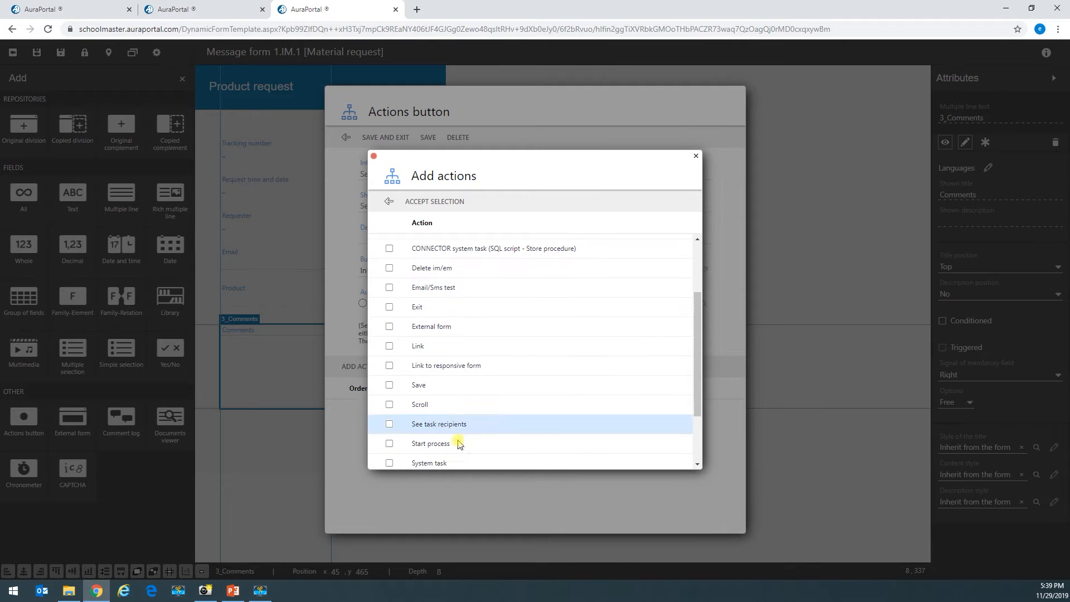
{"action": "left_click", "coordinate": [390, 444]}
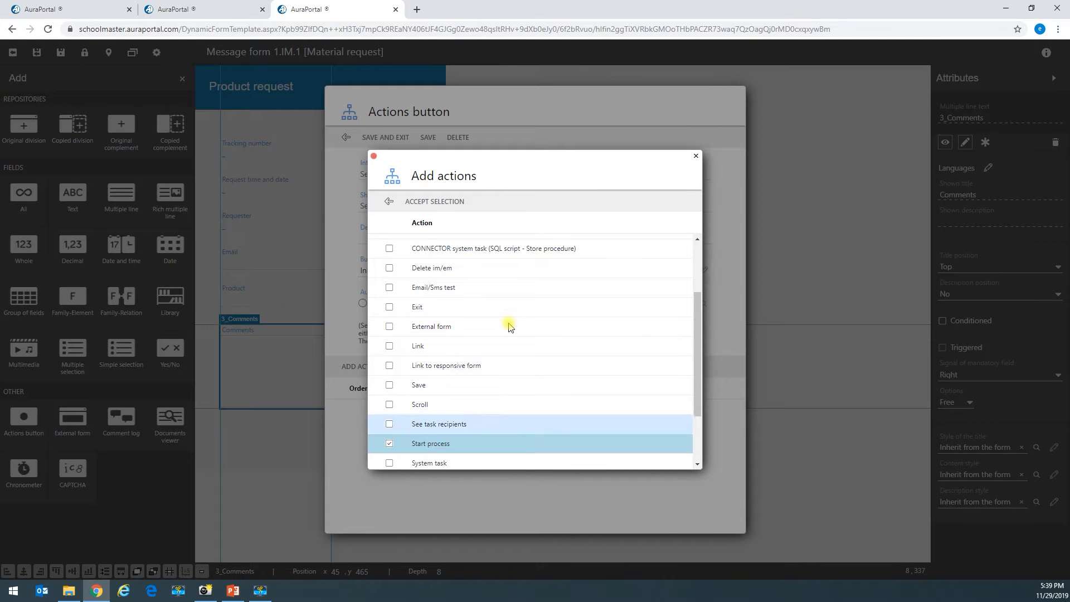
{"action": "left_click", "coordinate": [433, 201]}
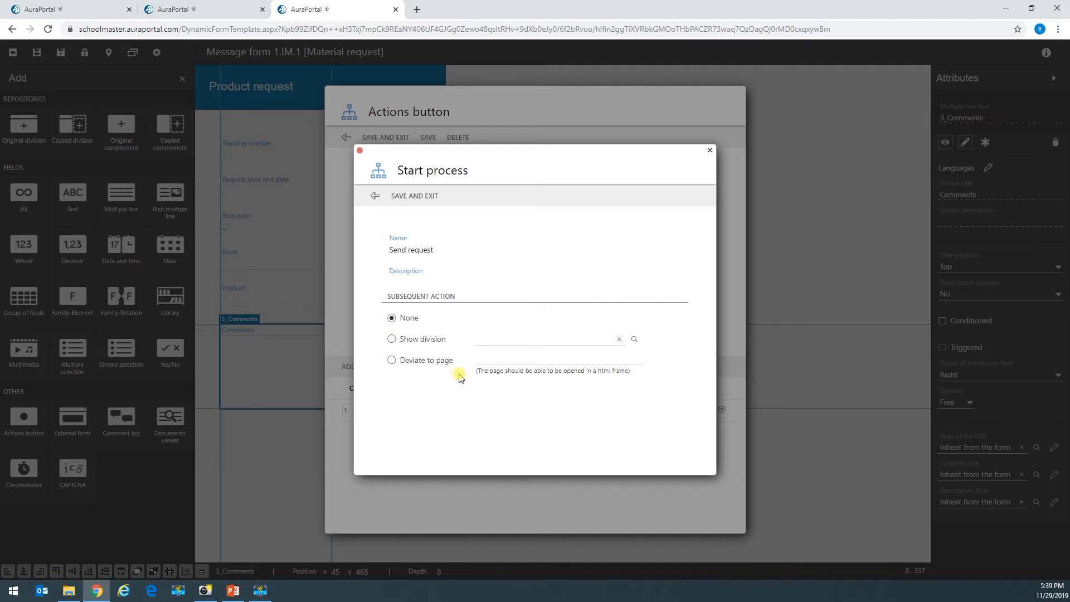
{"action": "left_click", "coordinate": [417, 199]}
{"action": "left_click", "coordinate": [384, 138]}
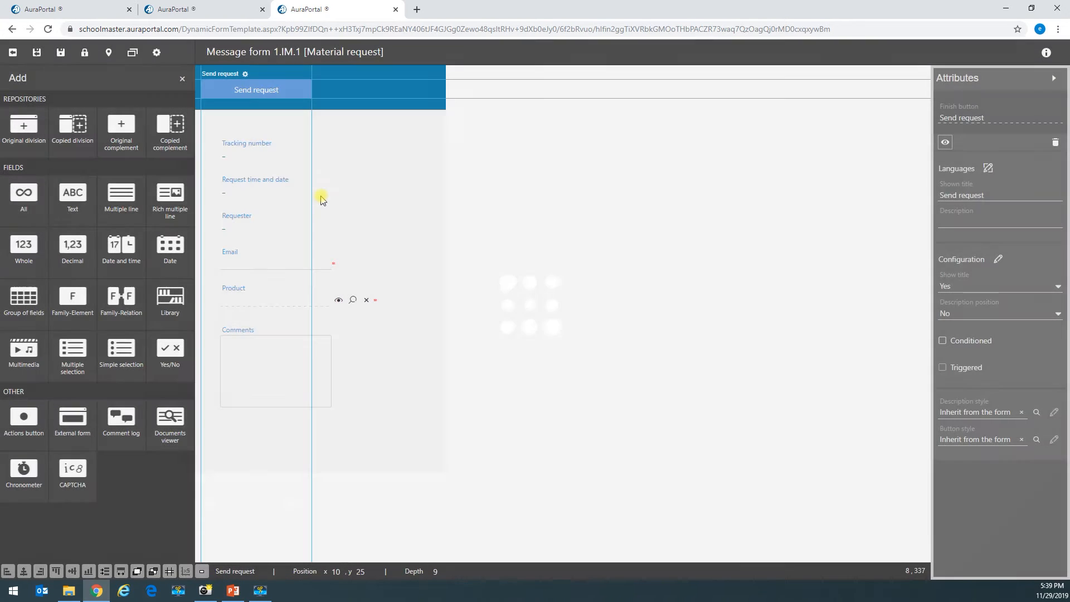
{"action": "left_click_drag", "start_coordinate": [300, 87], "coordinate": [318, 444]}
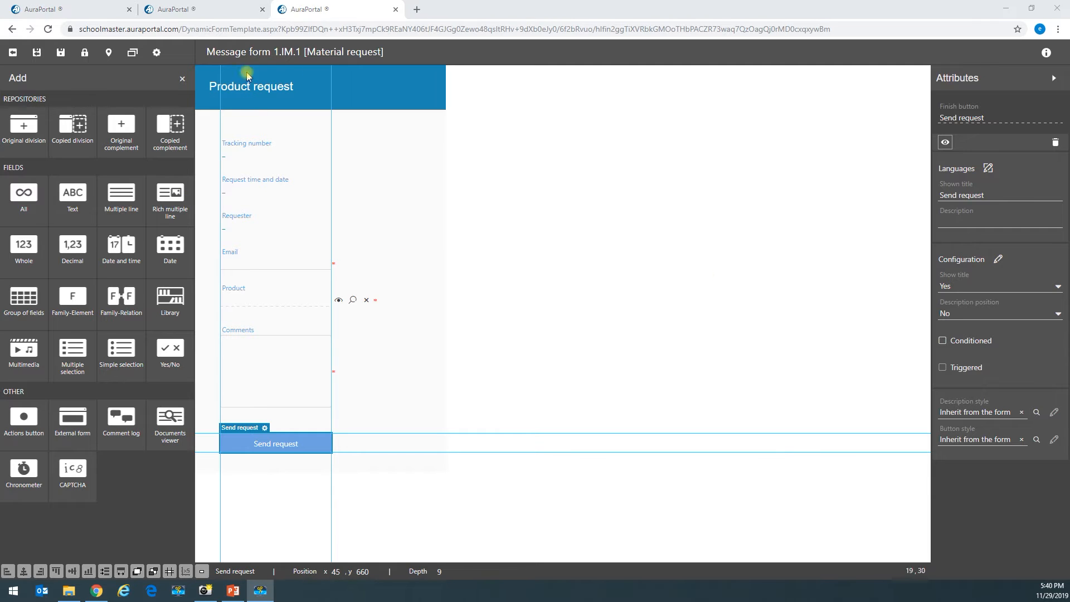
- Narrow the form's division from 450 to 395 px and save the form
{"action": "left_click", "coordinate": [399, 229]}
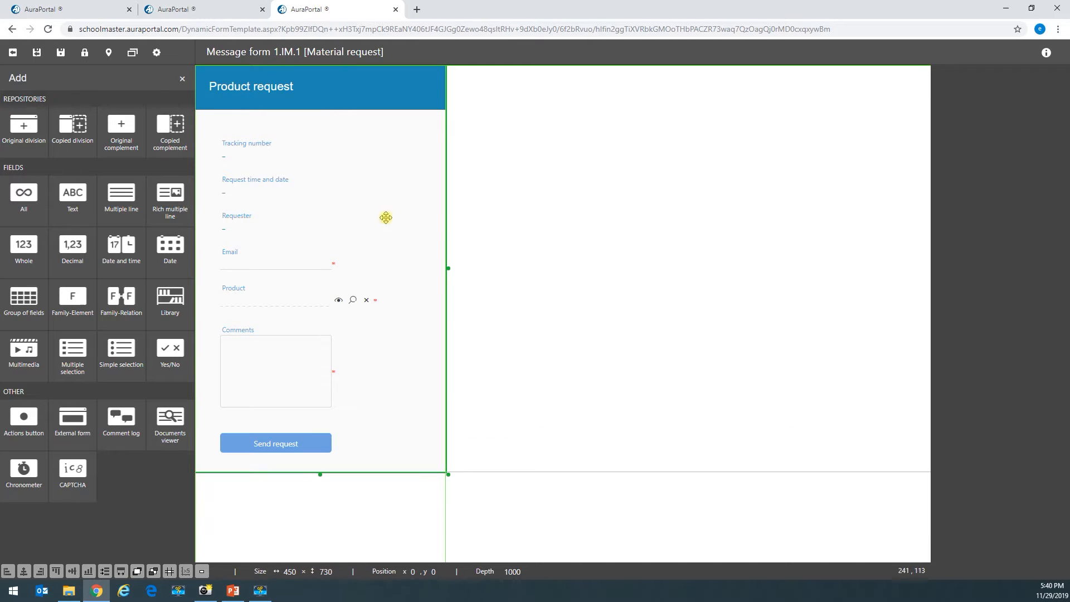
{"action": "left_click_drag", "start_coordinate": [449, 267], "coordinate": [418, 270]}
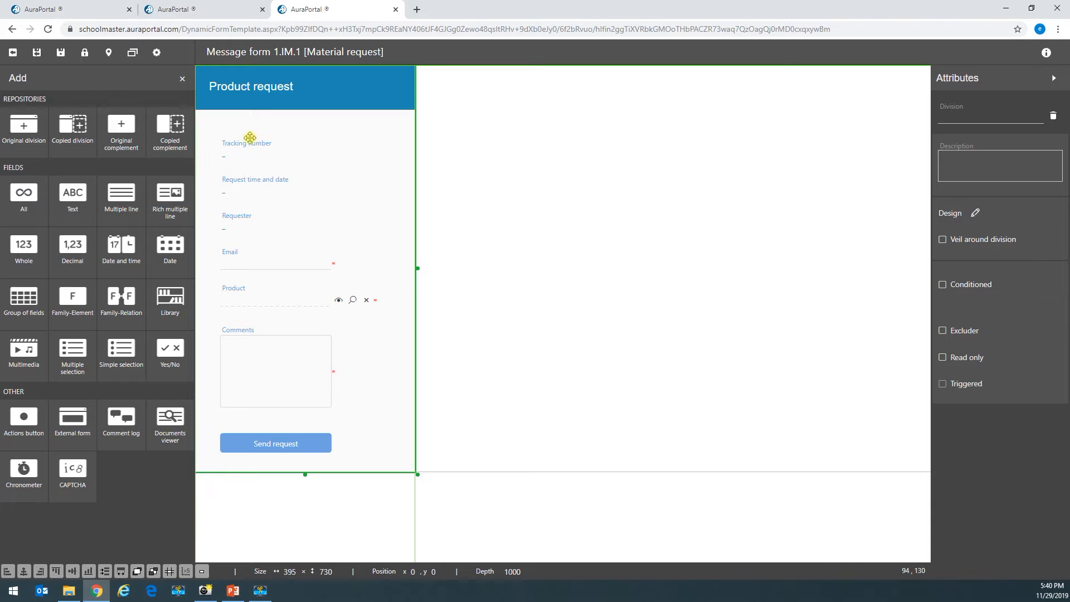
{"action": "left_click", "coordinate": [60, 52]}
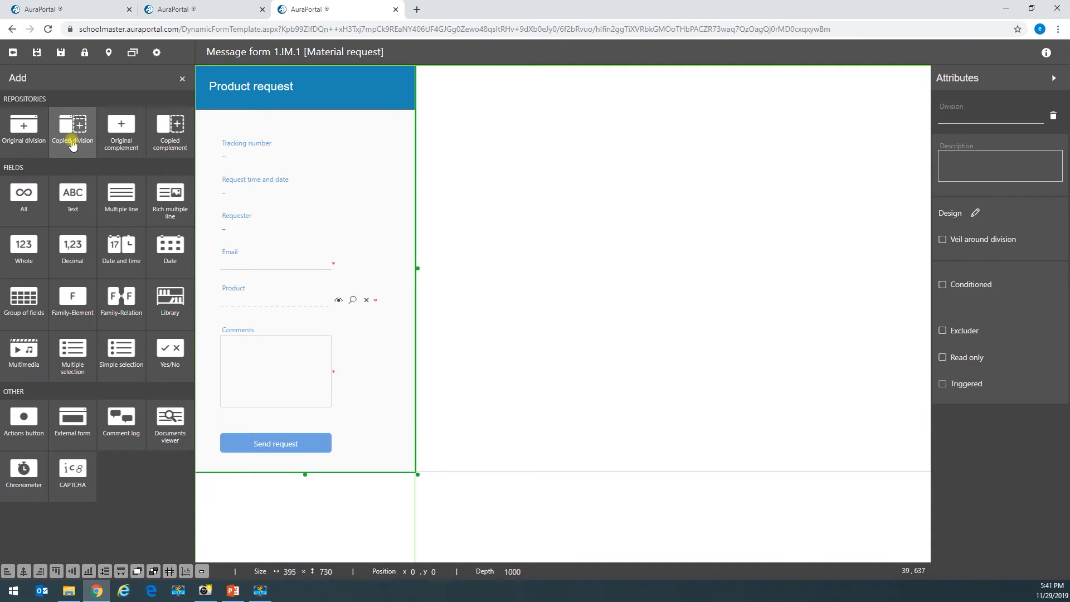
- Add a copy of the Material request division beside the original
{"action": "left_click", "coordinate": [72, 143]}
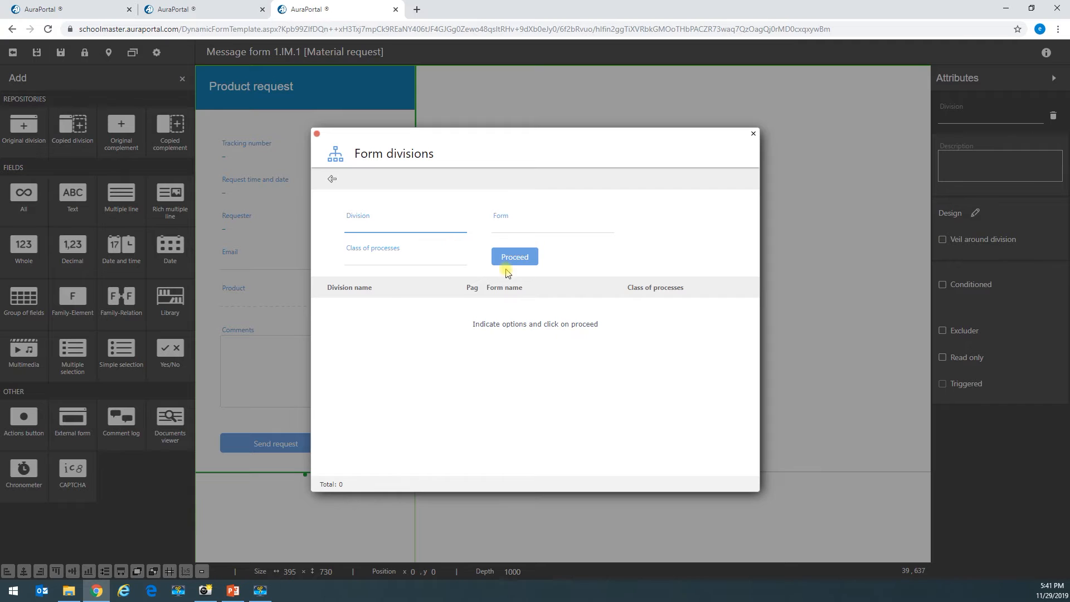
{"action": "left_click", "coordinate": [504, 257]}
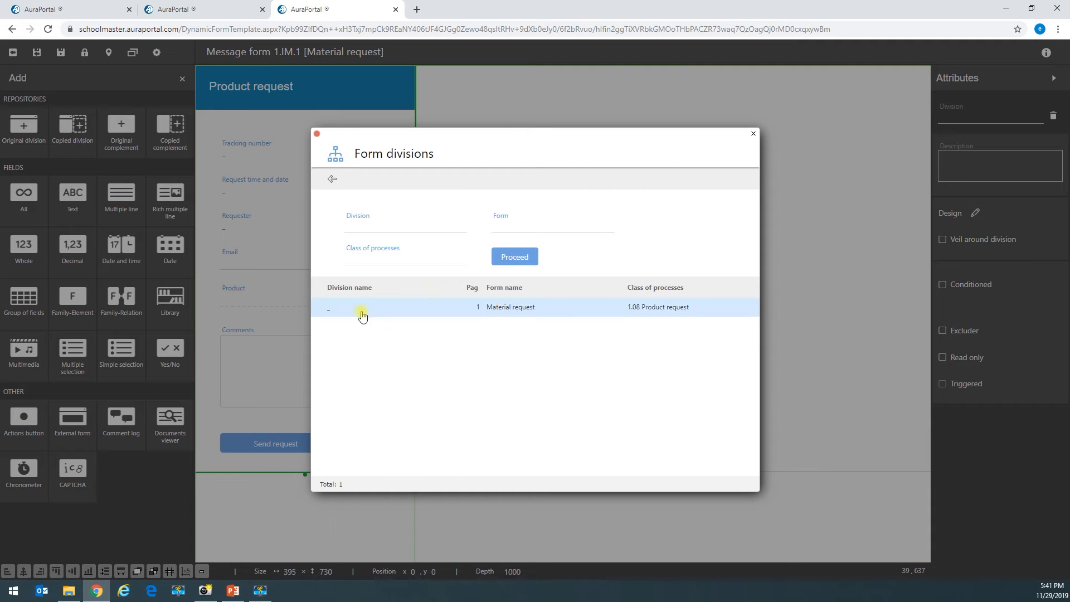
{"action": "left_click", "coordinate": [419, 315]}
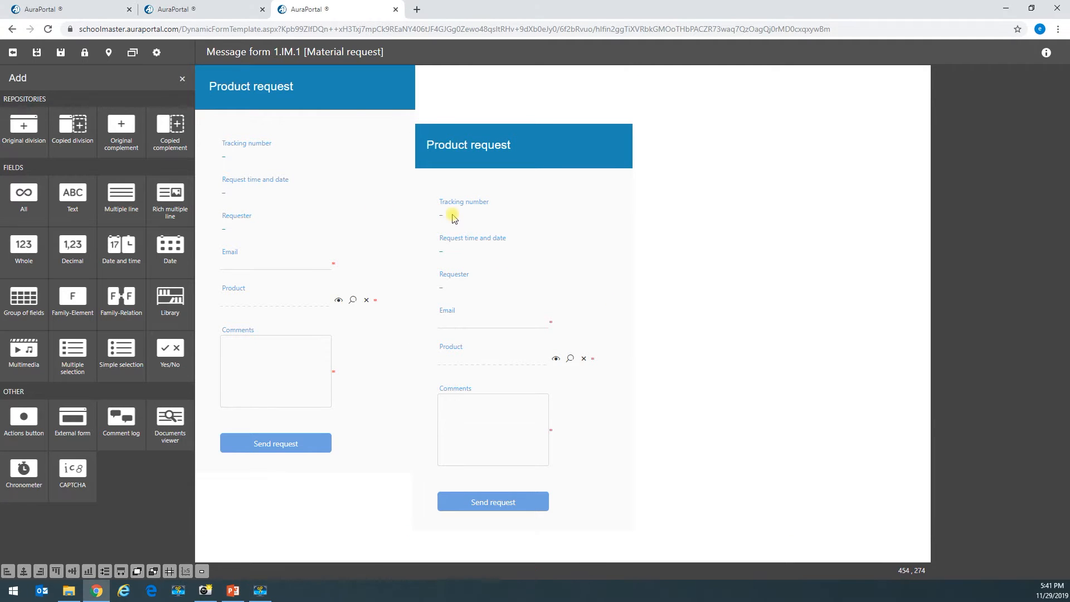
- Delete the copied Tracking number, Request time and date, Requester and Email fields
{"action": "left_click", "coordinate": [451, 212]}
{"action": "key", "text": "Delete"}
{"action": "left_click", "coordinate": [611, 159]}
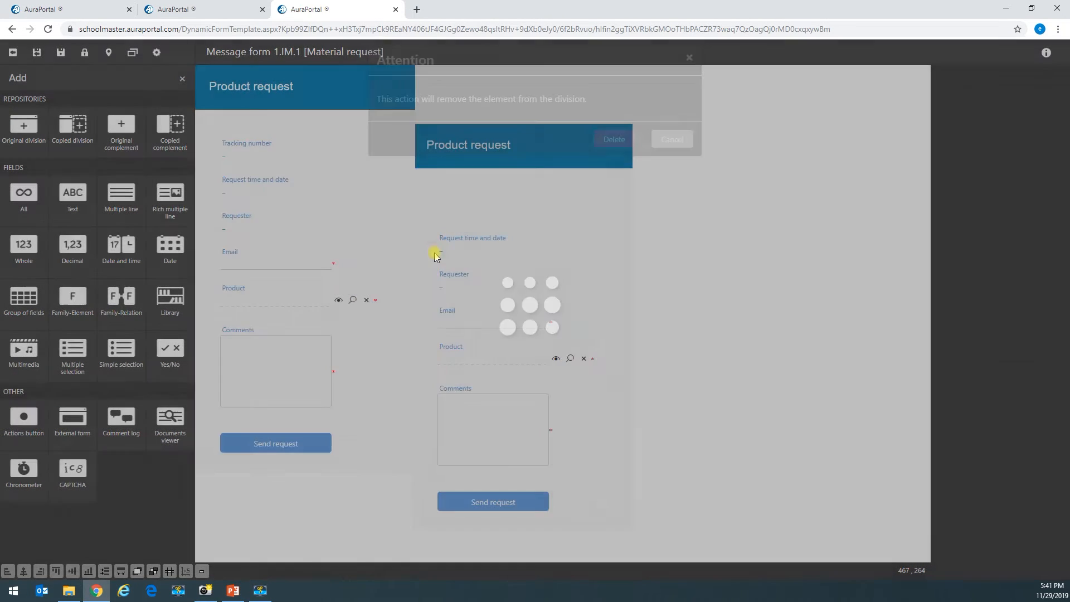
{"action": "left_click", "coordinate": [446, 244]}
{"action": "key", "text": "Delete"}
{"action": "left_click", "coordinate": [613, 144]}
{"action": "left_click", "coordinate": [487, 276]}
{"action": "key", "text": "Delete"}
{"action": "left_click", "coordinate": [613, 143]}
{"action": "left_click", "coordinate": [471, 319]}
{"action": "key", "text": "Delete"}
{"action": "left_click", "coordinate": [613, 142]}
- Delete the copied Product and Comments fields and the Send request button, leaving the division empty
{"action": "left_click", "coordinate": [485, 351]}
{"action": "key", "text": "Delete"}
{"action": "left_click", "coordinate": [613, 142]}
{"action": "left_click", "coordinate": [484, 410]}
{"action": "key", "text": "Delete"}
{"action": "left_click", "coordinate": [614, 149]}
{"action": "left_click", "coordinate": [495, 502]}
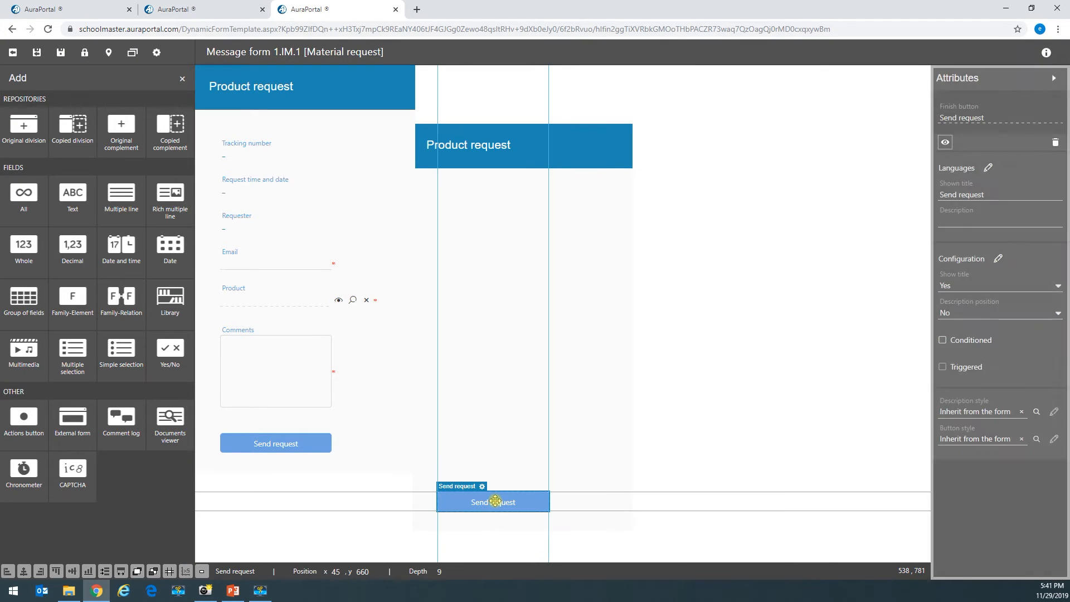
{"action": "key", "text": "Delete"}
{"action": "left_click", "coordinate": [618, 158]}
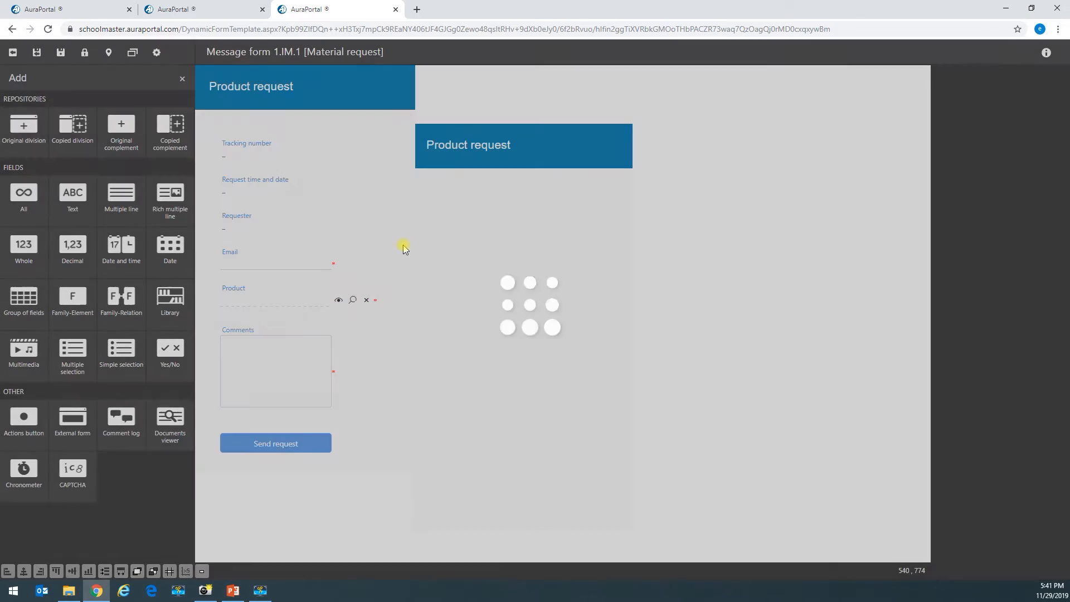
{"action": "left_click", "coordinate": [466, 244]}
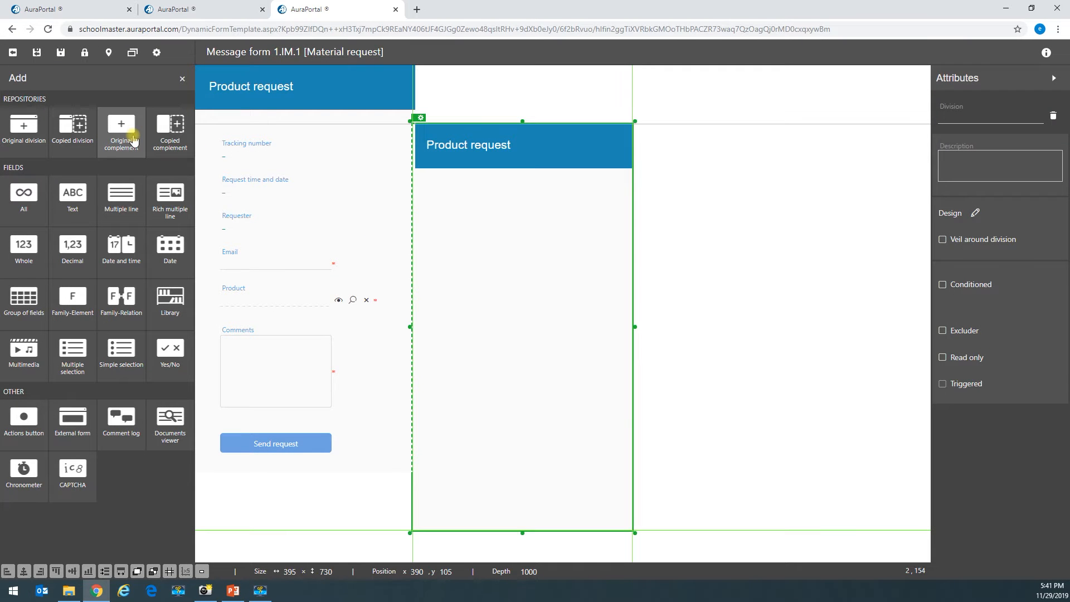
- Add a text complement to the division containing 'Your request was succesfully sent'
{"action": "left_click", "coordinate": [133, 156]}
{"action": "left_click", "coordinate": [249, 170]}
{"action": "left_click", "coordinate": [288, 128]}
{"action": "left_click", "coordinate": [452, 414]}
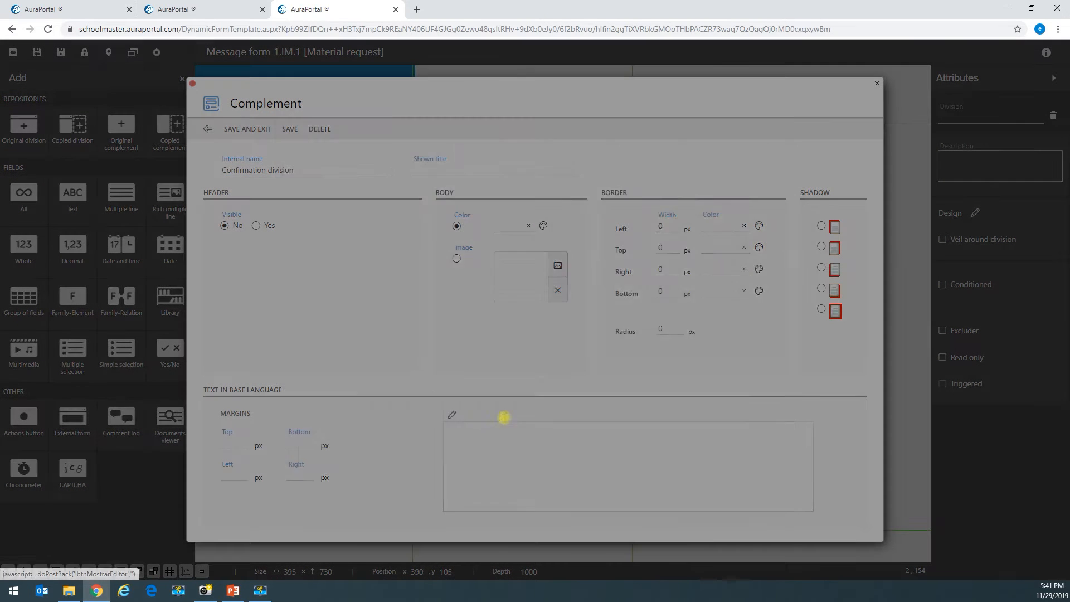
{"action": "type", "text": "Your request was succesfully sent"}
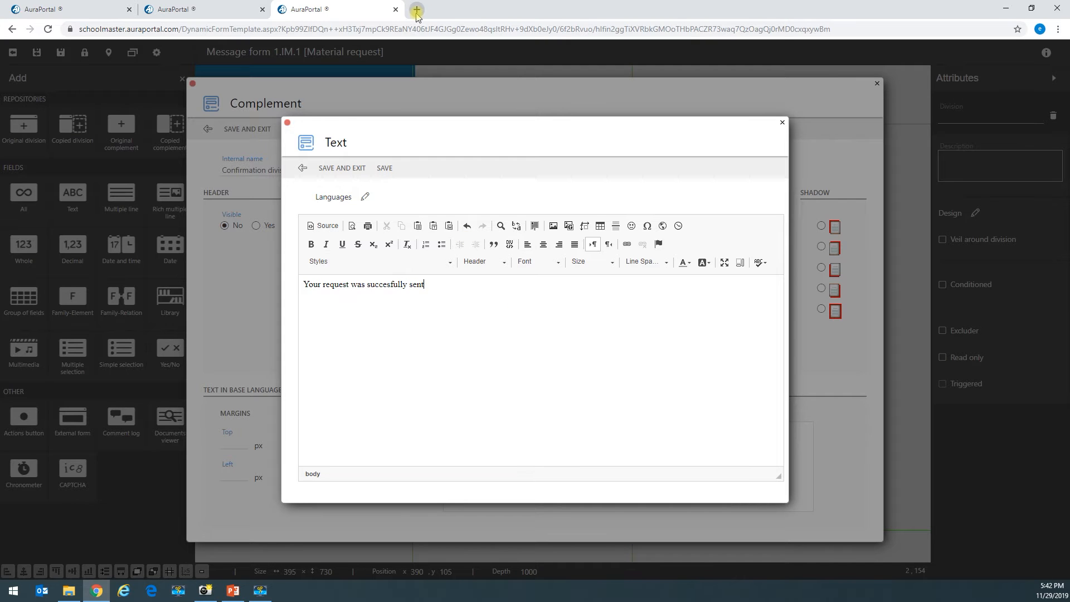
- Search the web for 'success icon' in a new browser tab
{"action": "left_click", "coordinate": [417, 10]}
{"action": "type", "text": "success icon"}
{"action": "key", "text": "Return"}
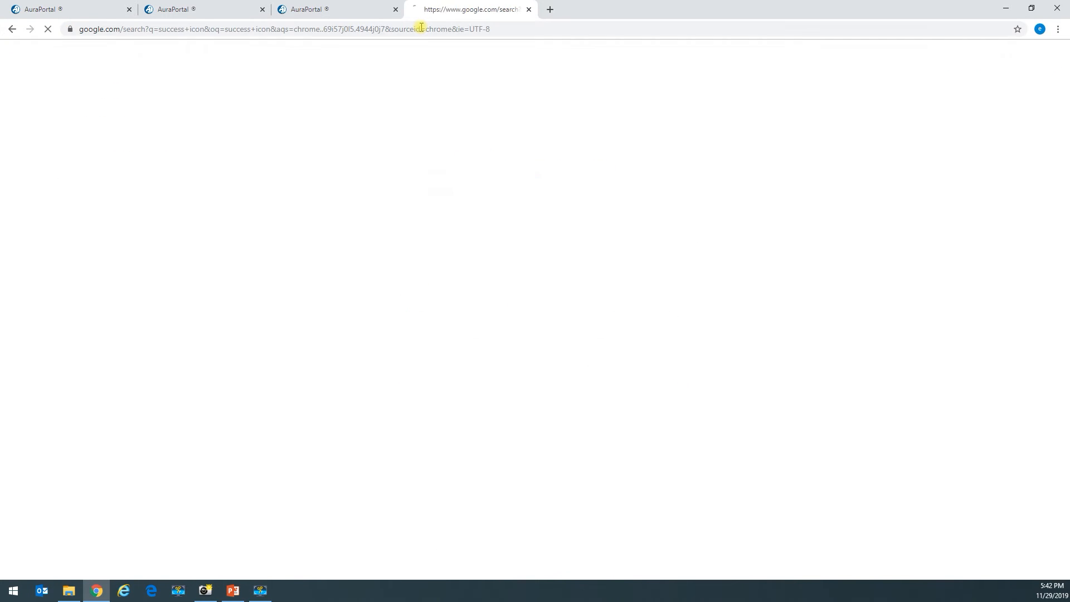
- Save the blue three-people success icon from Google Images as descarga.png
{"action": "left_click", "coordinate": [167, 171]}
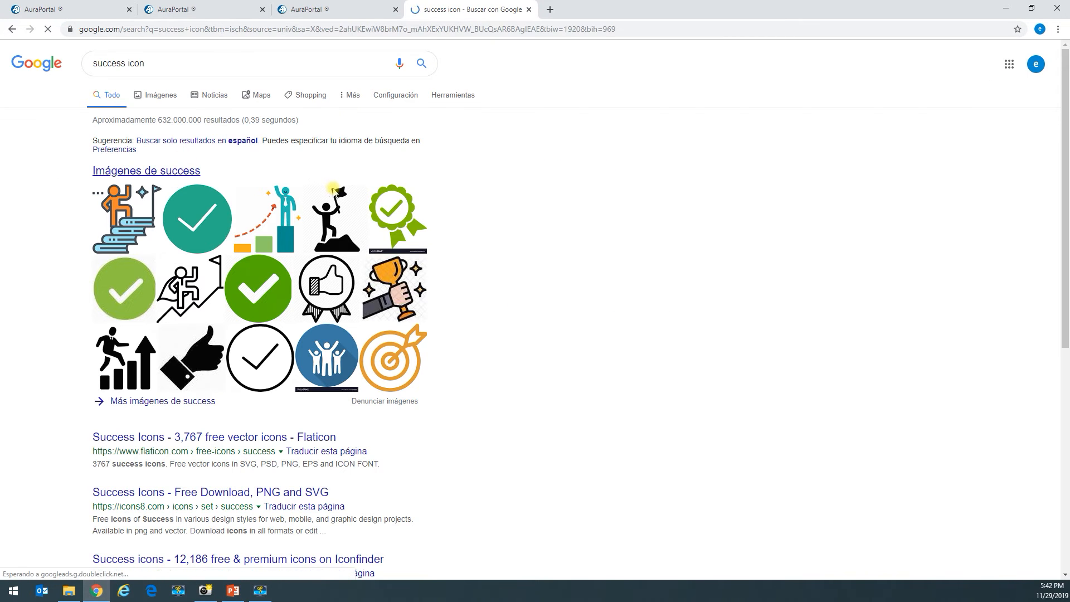
{"action": "scroll", "coordinate": [655, 389], "scroll_direction": "down", "scroll_amount": 5}
{"action": "scroll", "coordinate": [654, 389], "scroll_direction": "up", "scroll_amount": 6}
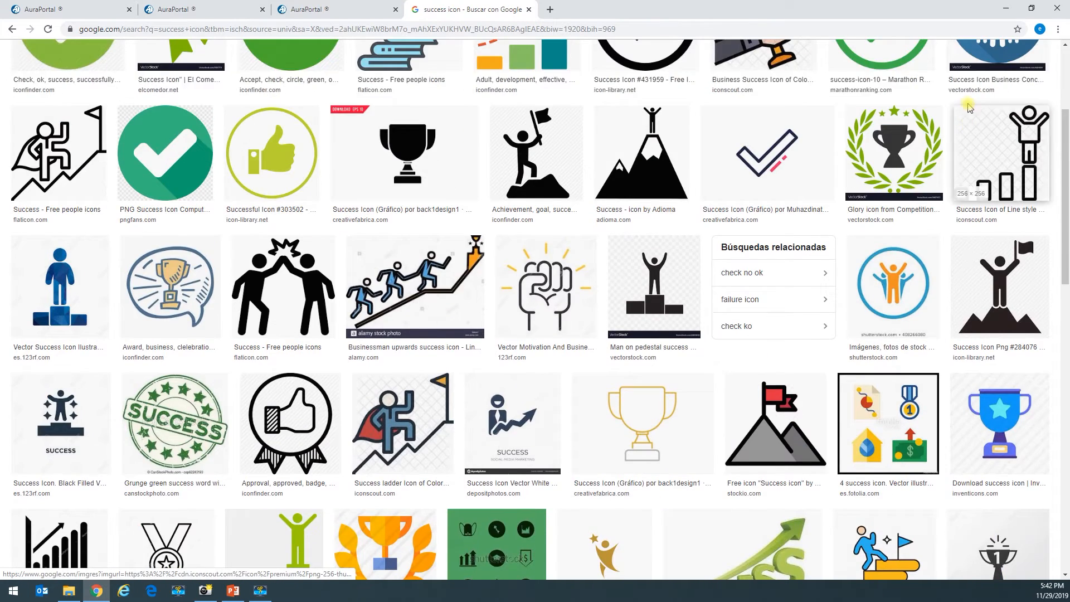
{"action": "right_click", "coordinate": [1004, 199]}
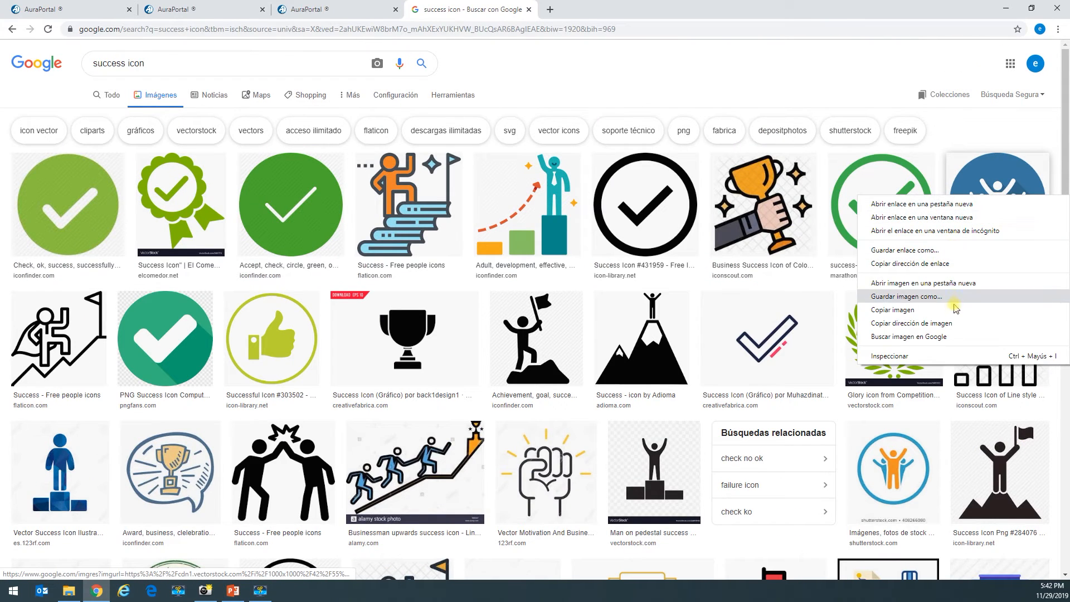
{"action": "left_click", "coordinate": [913, 296]}
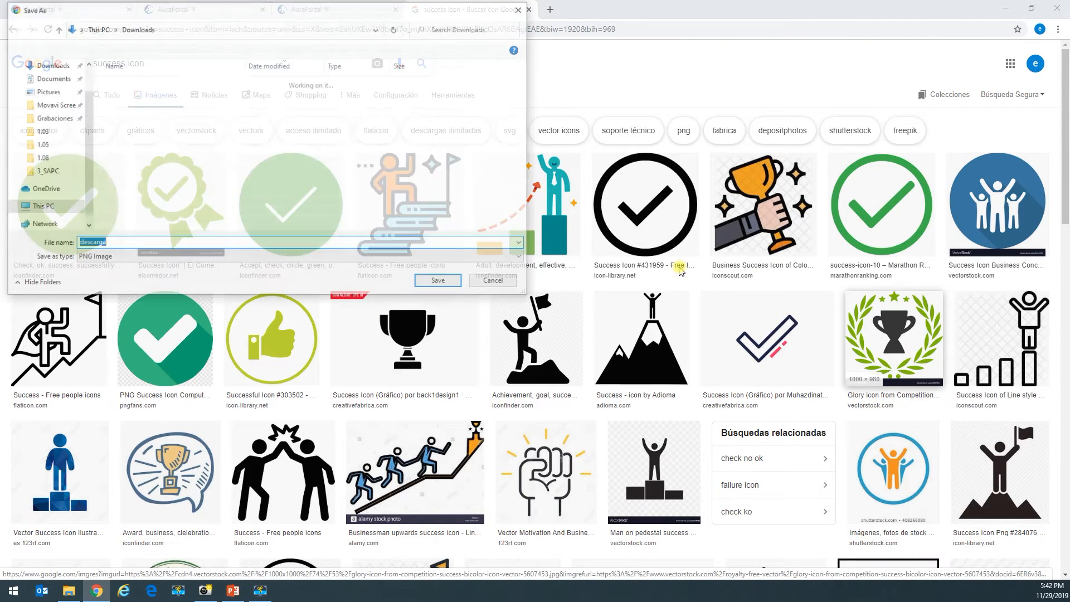
{"action": "left_click", "coordinate": [439, 282]}
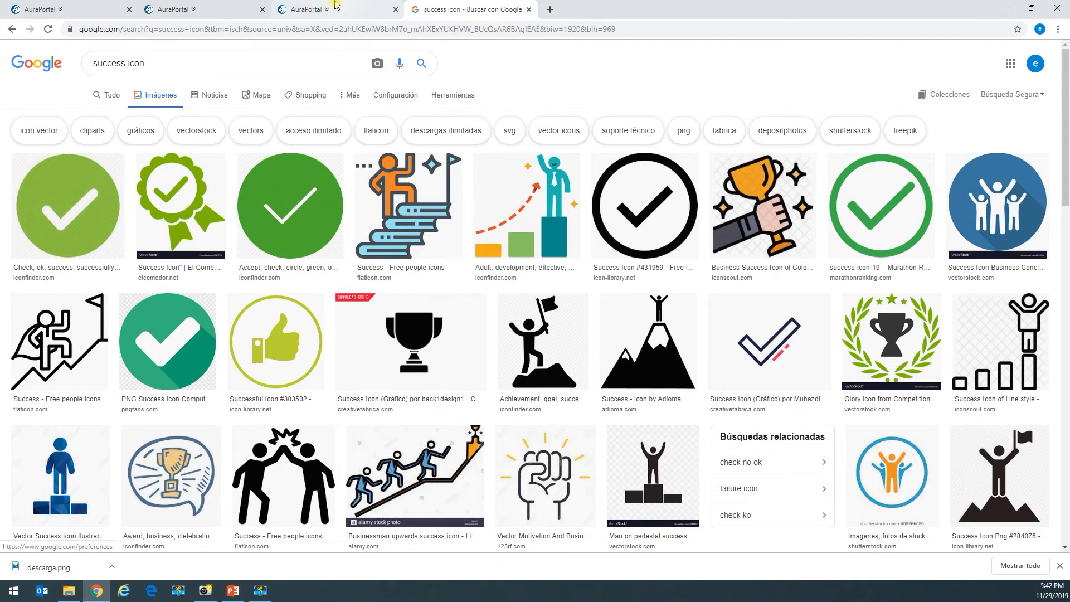
{"action": "left_click", "coordinate": [312, 9]}
- Insert descarga.png on a new line above the confirmation sentence and centre both
{"action": "left_click", "coordinate": [306, 269]}
{"action": "key", "text": "Return"}
{"action": "left_click", "coordinate": [552, 213]}
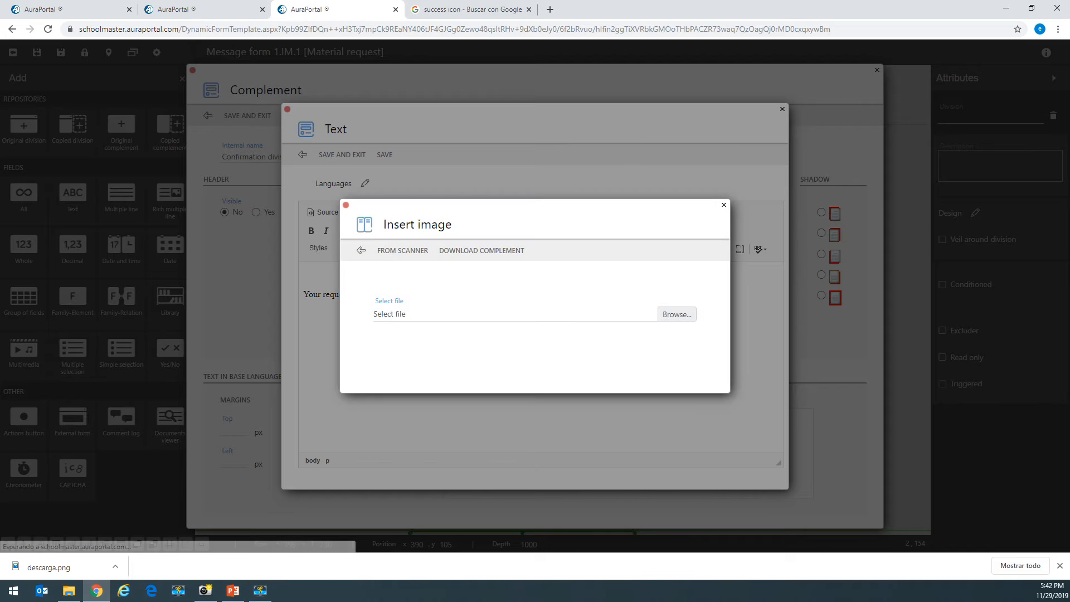
{"action": "left_click", "coordinate": [672, 314]}
{"action": "left_click", "coordinate": [46, 86]}
{"action": "double_click", "coordinate": [126, 81]}
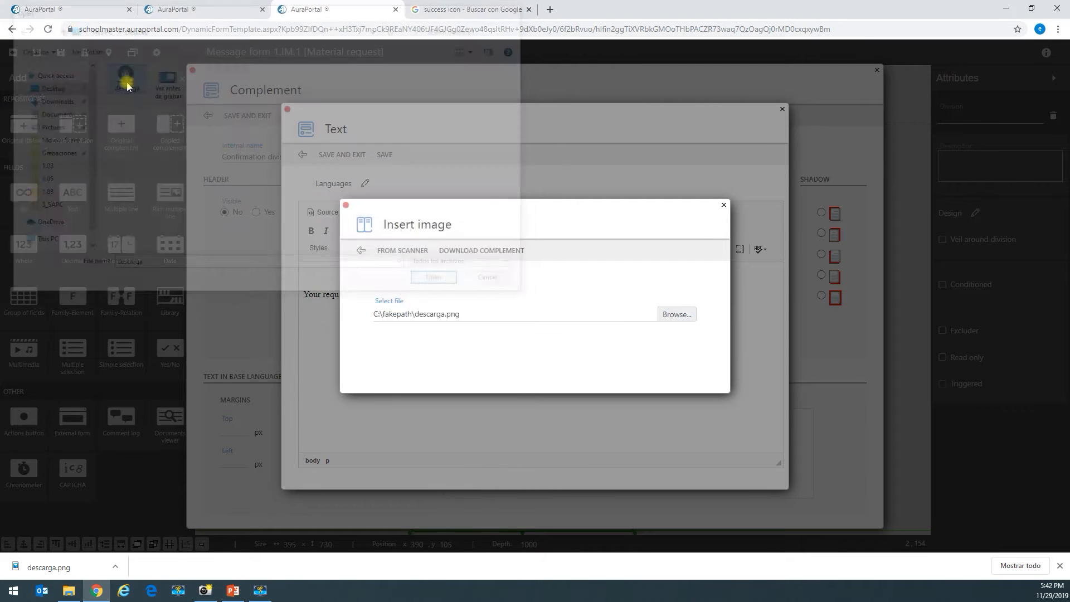
{"action": "left_click", "coordinate": [400, 251]}
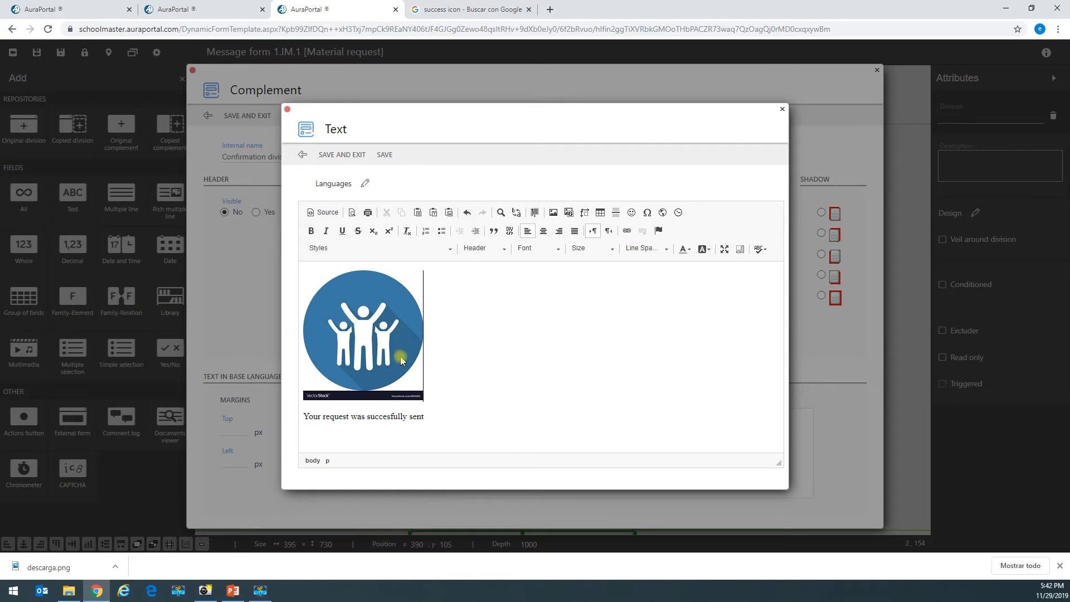
{"action": "left_click_drag", "start_coordinate": [449, 422], "coordinate": [296, 320]}
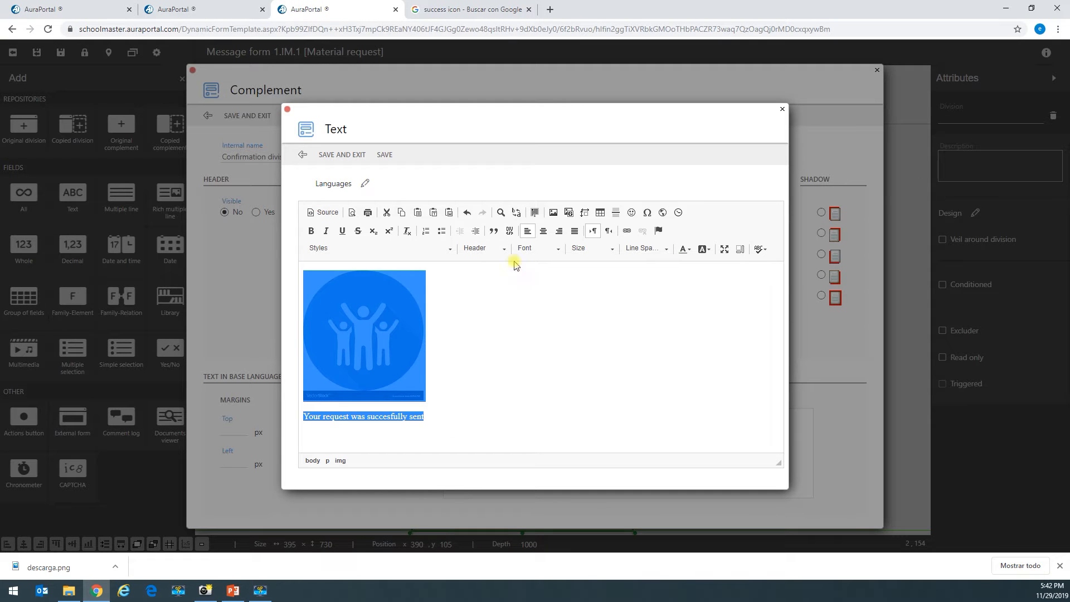
{"action": "left_click", "coordinate": [544, 231]}
{"action": "left_click", "coordinate": [551, 427]}
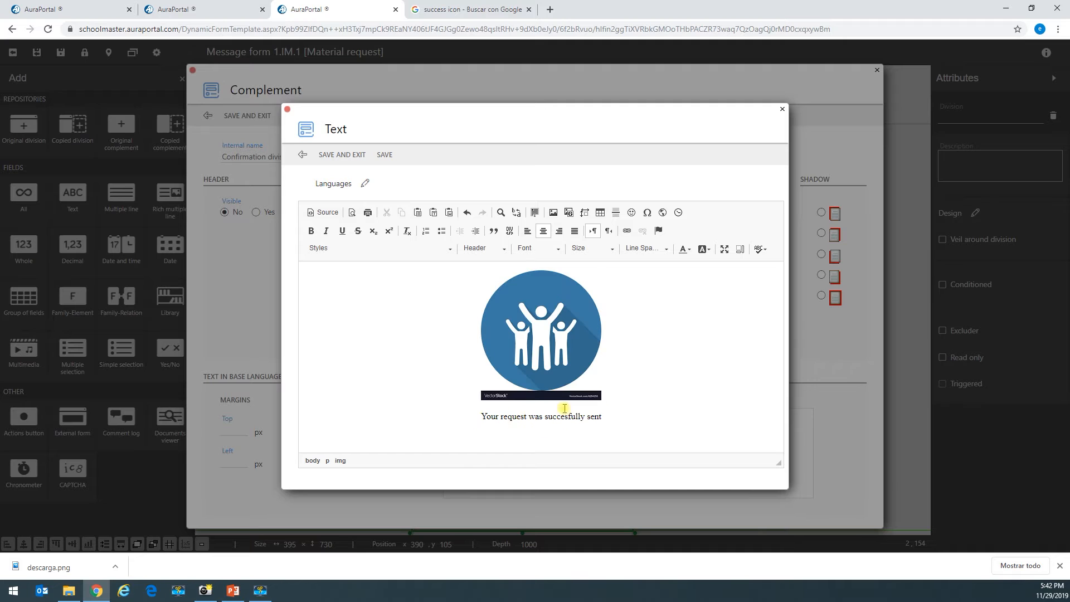
- Set 'Your request was succesfully sent' to _Arial size 16 and save the text and division
{"action": "left_click_drag", "start_coordinate": [609, 417], "coordinate": [476, 417]}
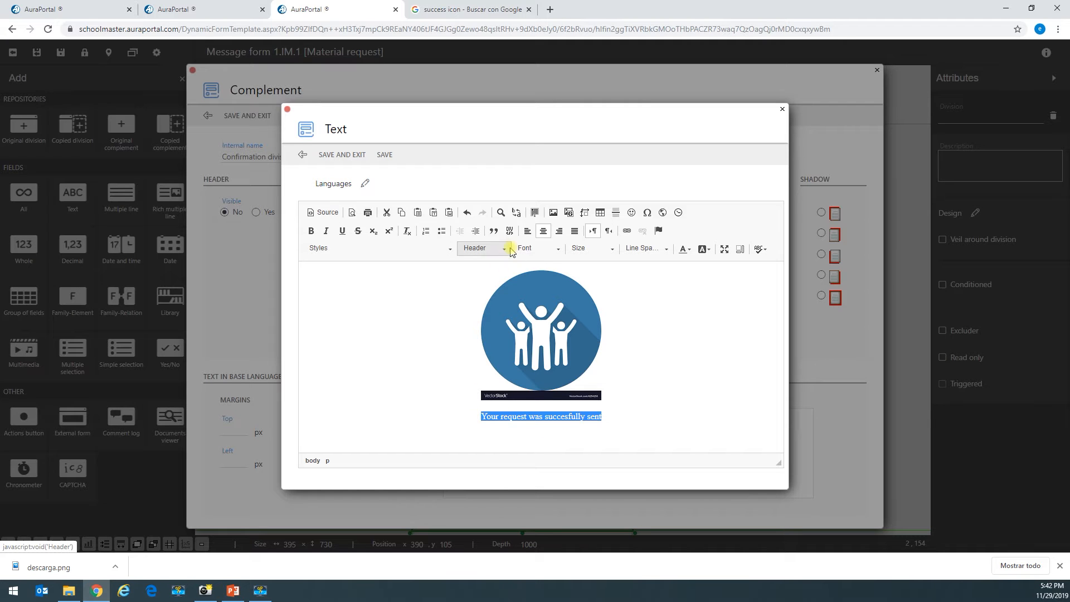
{"action": "left_click", "coordinate": [545, 249]}
{"action": "left_click", "coordinate": [557, 296]}
{"action": "left_click", "coordinate": [603, 249]}
{"action": "left_click", "coordinate": [601, 346]}
{"action": "left_click", "coordinate": [592, 249]}
{"action": "scroll", "coordinate": [593, 290], "scroll_direction": "down", "scroll_amount": 3}
{"action": "scroll", "coordinate": [593, 305], "scroll_direction": "up", "scroll_amount": 2}
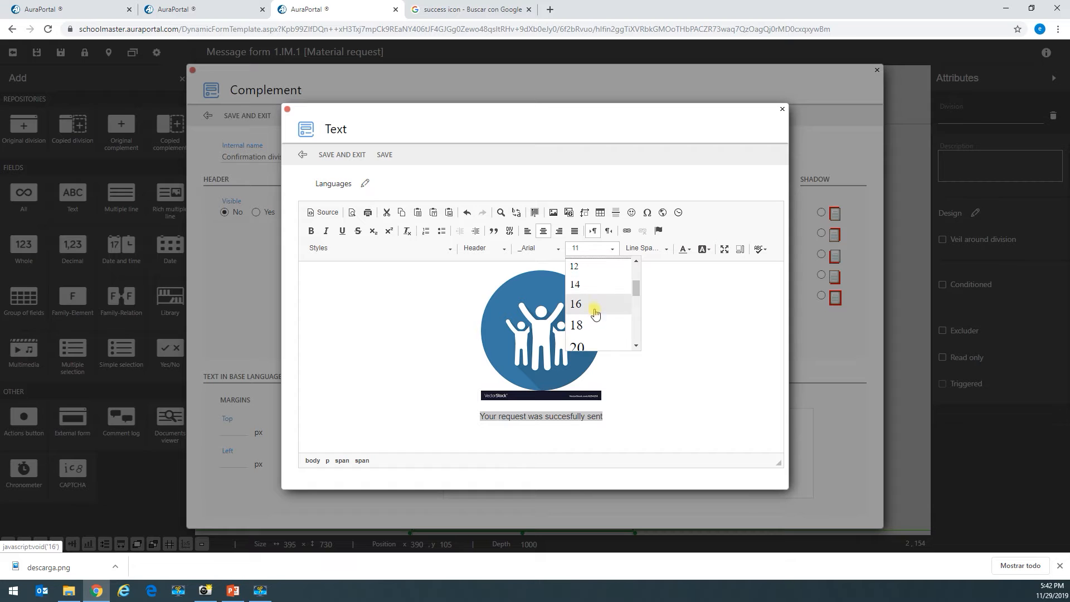
{"action": "left_click", "coordinate": [594, 306]}
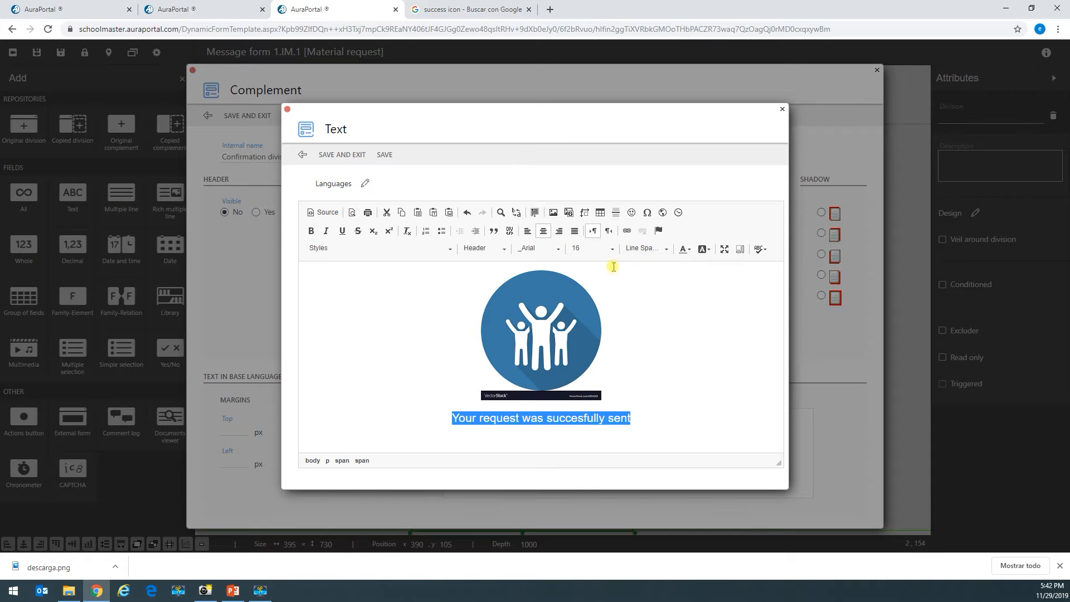
{"action": "left_click", "coordinate": [341, 154]}
{"action": "left_click", "coordinate": [248, 116]}
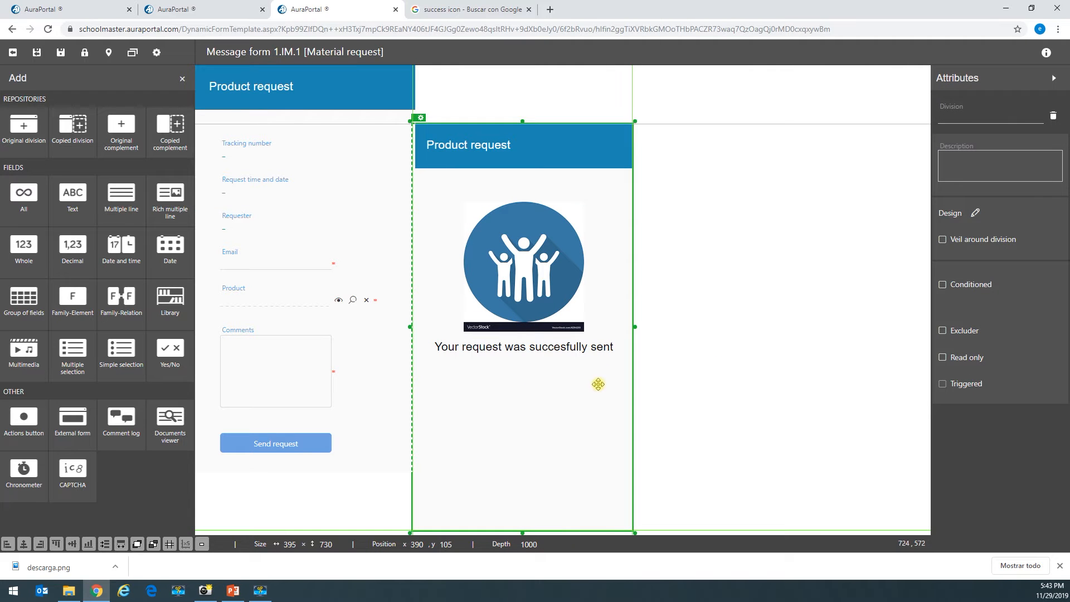
- Make Send request's Start process action show the 'Copy -' division afterwards
{"action": "key", "text": "Up"}
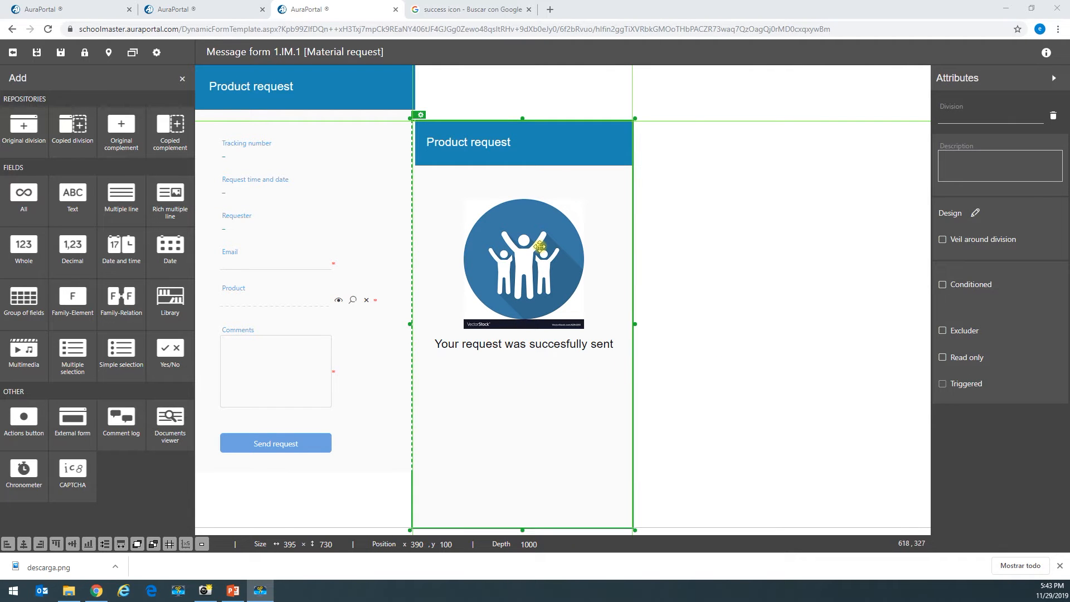
{"action": "left_click", "coordinate": [269, 449]}
{"action": "left_click", "coordinate": [264, 428]}
{"action": "left_click", "coordinate": [409, 396]}
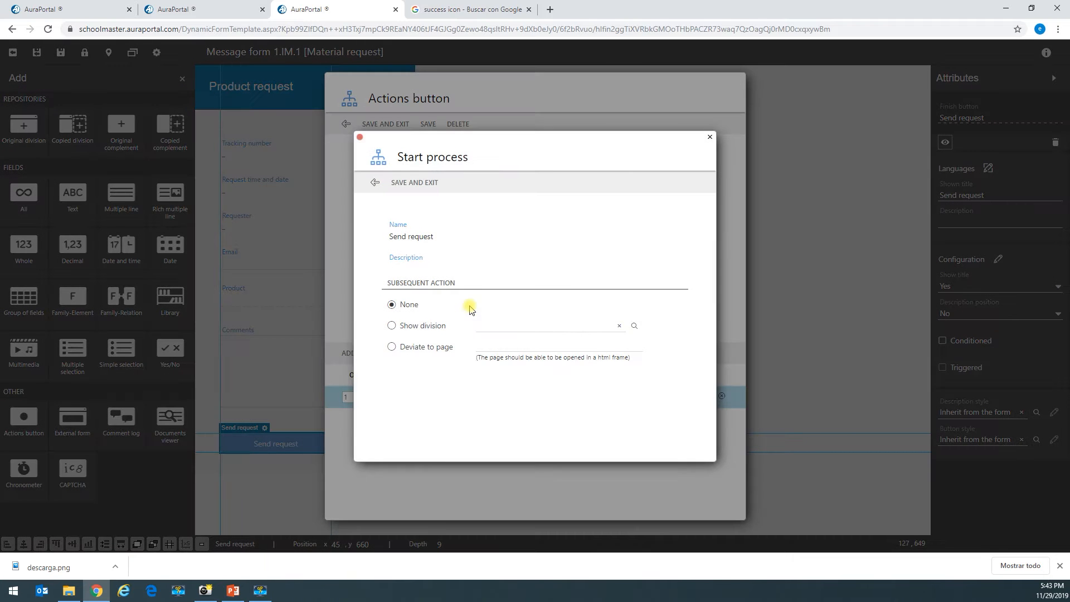
{"action": "left_click", "coordinate": [392, 326]}
{"action": "left_click", "coordinate": [635, 326]}
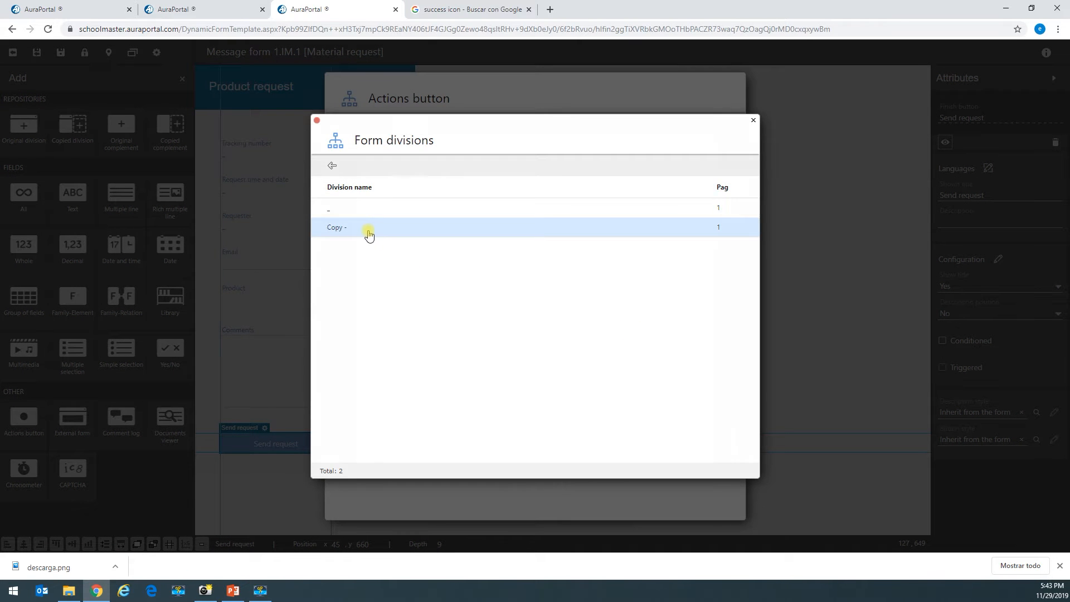
{"action": "left_click", "coordinate": [368, 235]}
{"action": "left_click", "coordinate": [413, 187]}
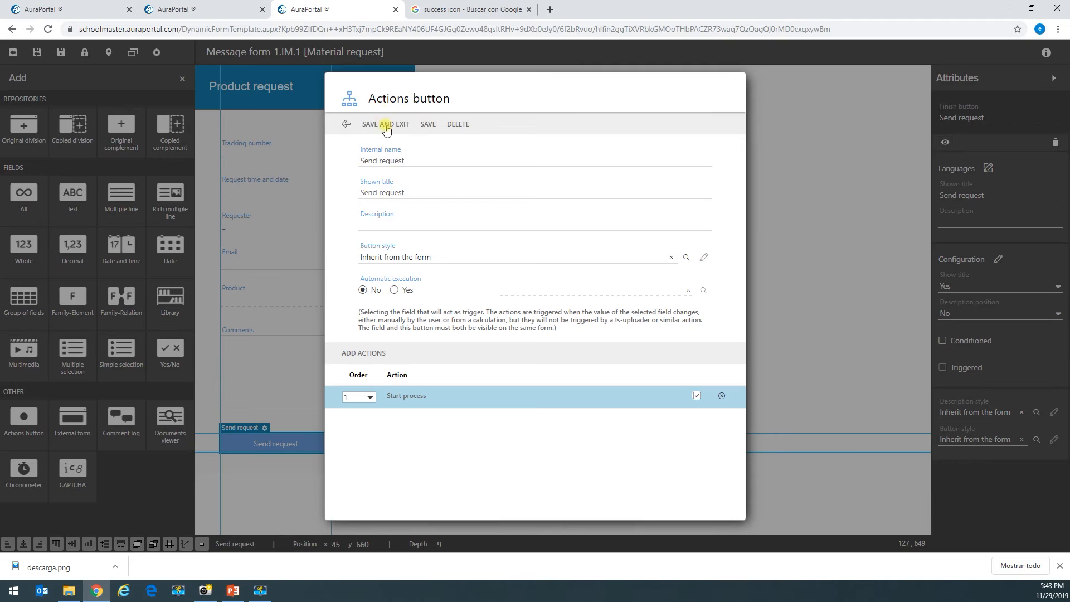
{"action": "left_click", "coordinate": [385, 125]}
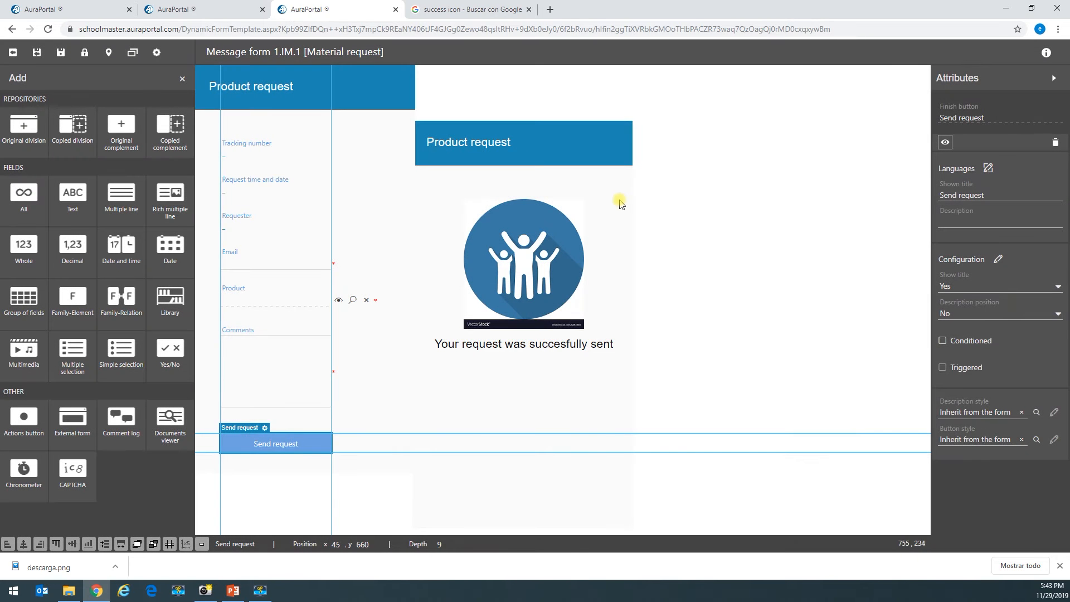
- Move the confirmation division over the original form and close the form designer
{"action": "left_click", "coordinate": [619, 205]}
{"action": "left_click_drag", "start_coordinate": [613, 494], "coordinate": [389, 440]}
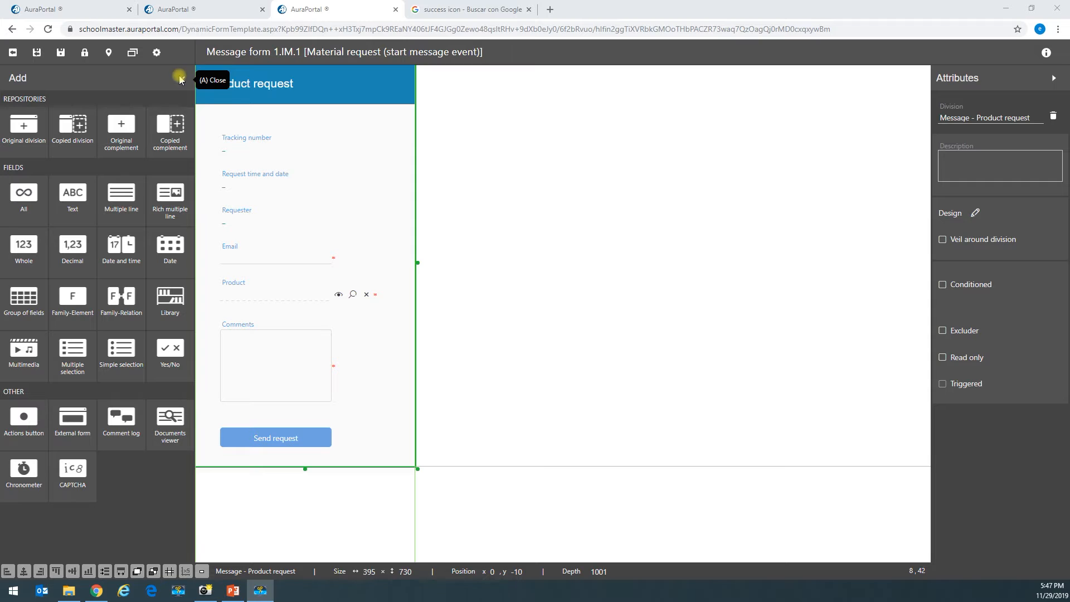
{"action": "left_click", "coordinate": [36, 51]}
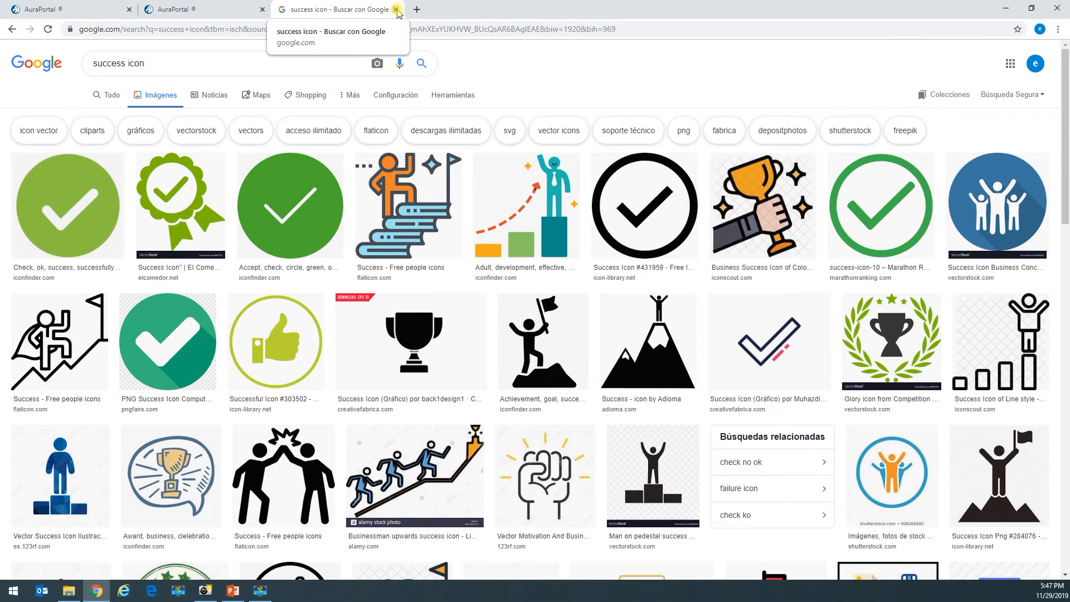
- Add the Email and Comments fields to the start event's default data
{"action": "left_click", "coordinate": [402, 9]}
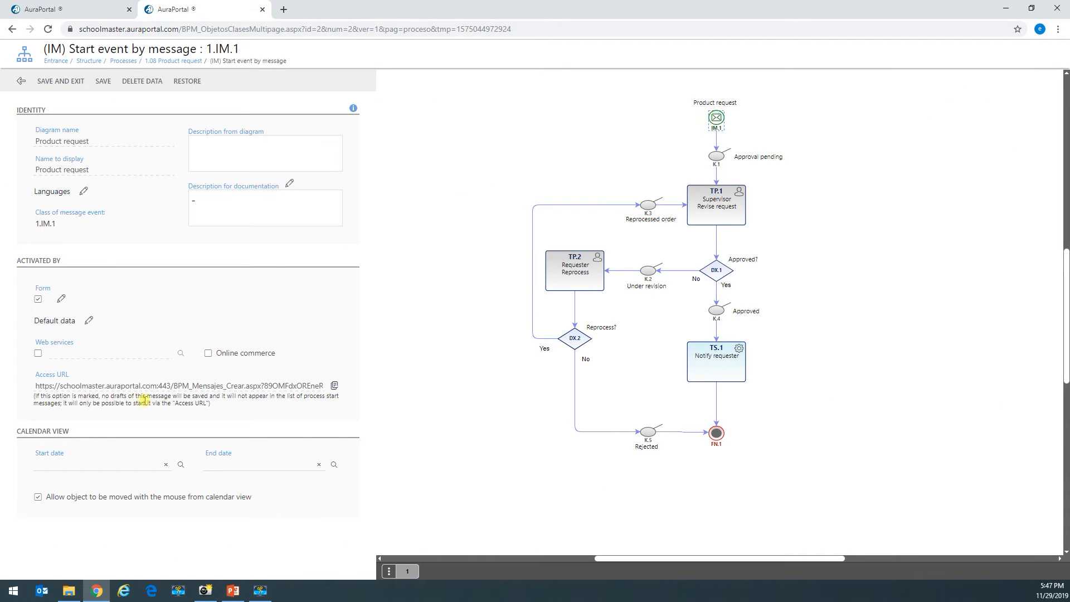
{"action": "left_click", "coordinate": [88, 320]}
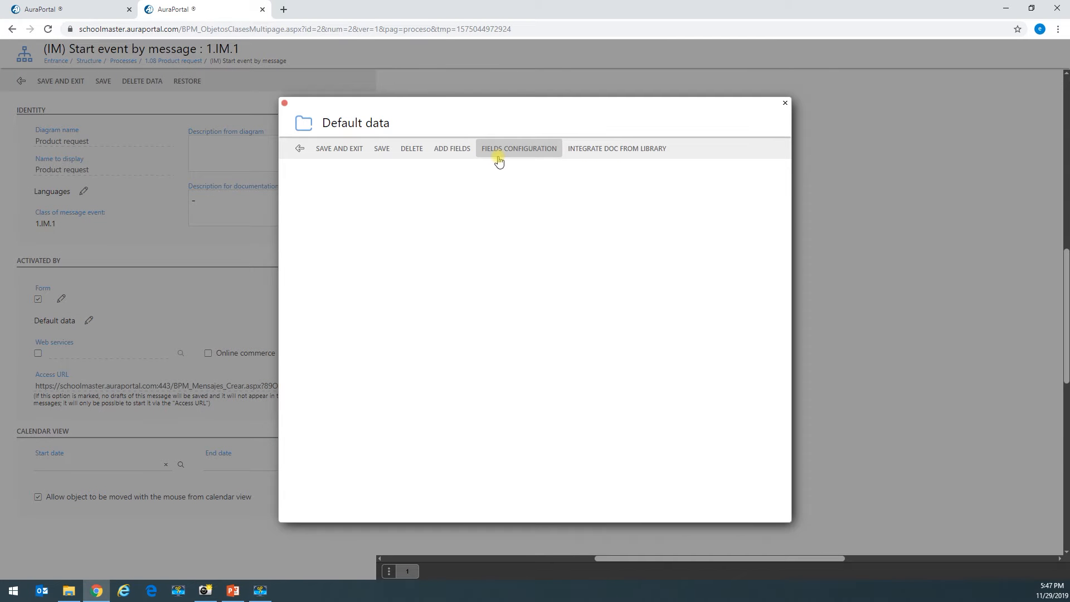
{"action": "left_click", "coordinate": [448, 151]}
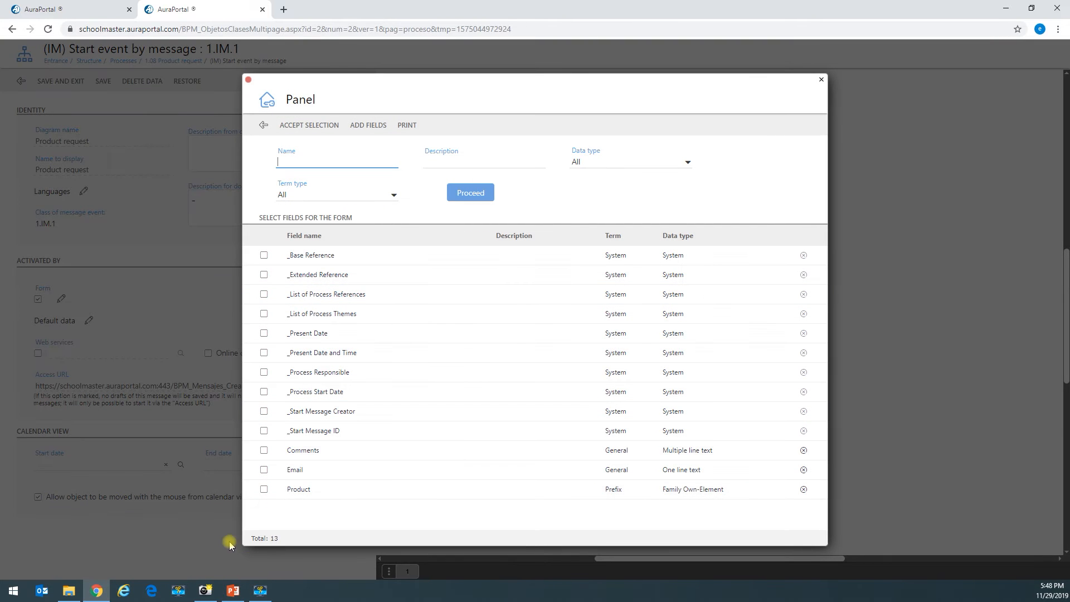
{"action": "left_click", "coordinate": [263, 450]}
{"action": "left_click", "coordinate": [307, 127]}
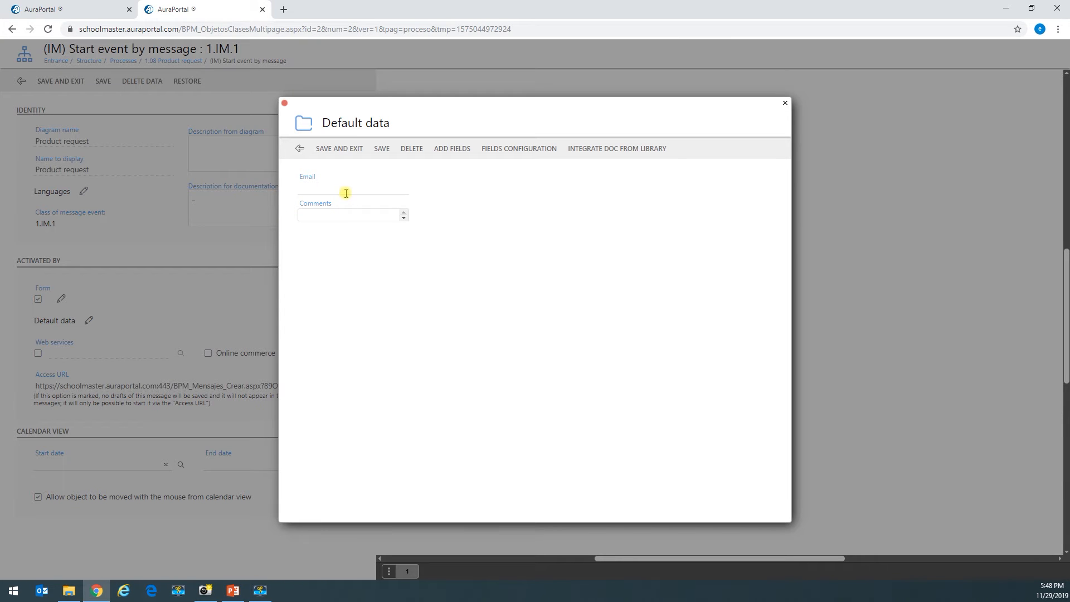
- Fill Email with a sample e-mail address and Comments with lorem-ipsum text, then save
{"action": "key", "text": "ctrl+v"}
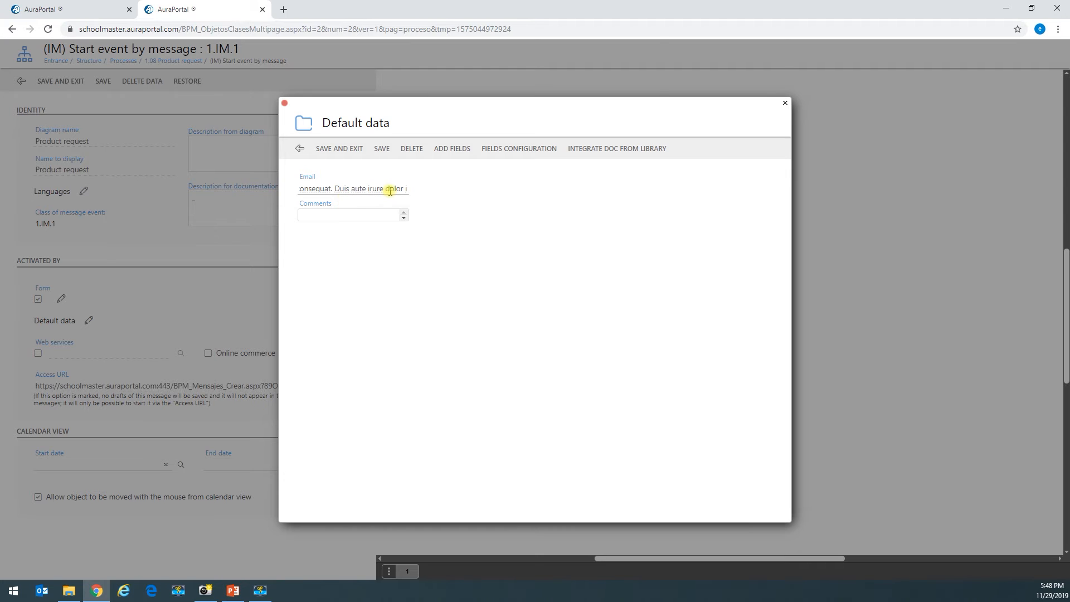
{"action": "left_click", "coordinate": [373, 213]}
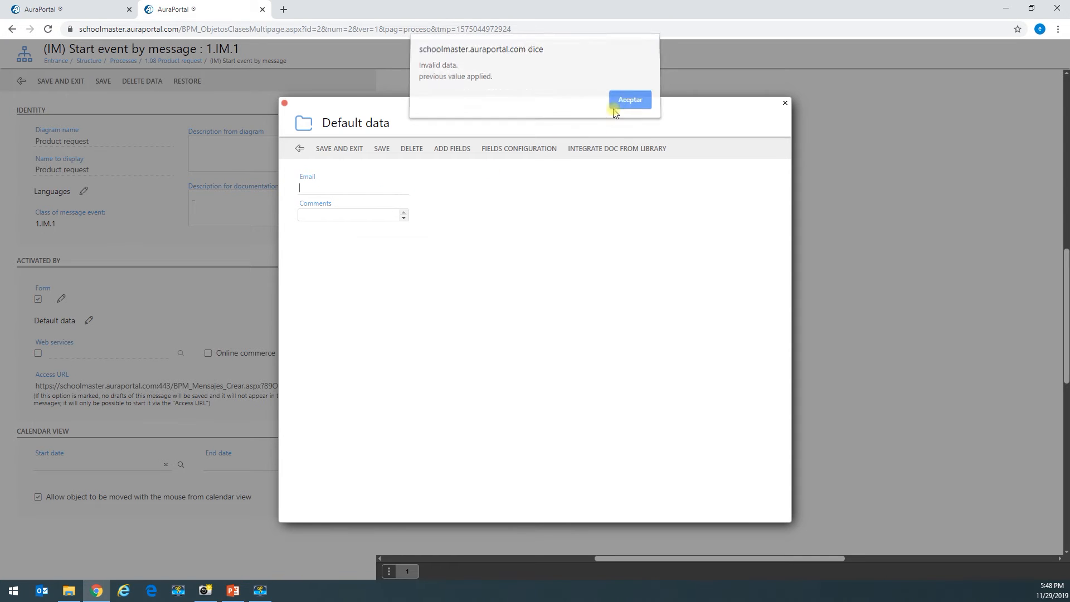
{"action": "left_click", "coordinate": [627, 105]}
{"action": "left_click", "coordinate": [376, 212]}
{"action": "key", "text": "ctrl+v"}
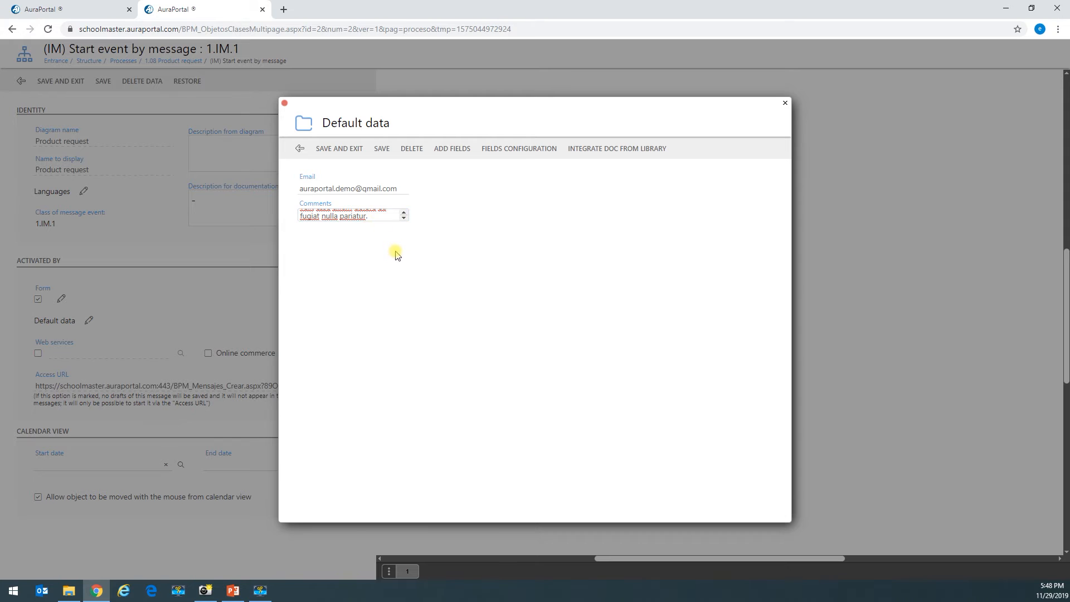
{"action": "scroll", "coordinate": [355, 220], "scroll_direction": "up", "scroll_amount": 5}
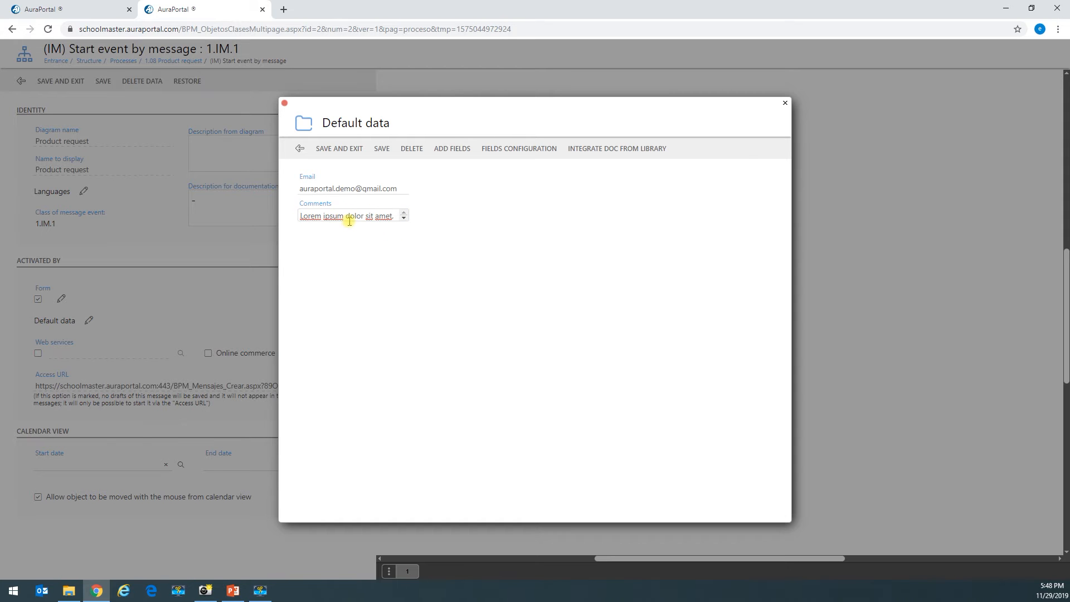
{"action": "left_click", "coordinate": [337, 148]}
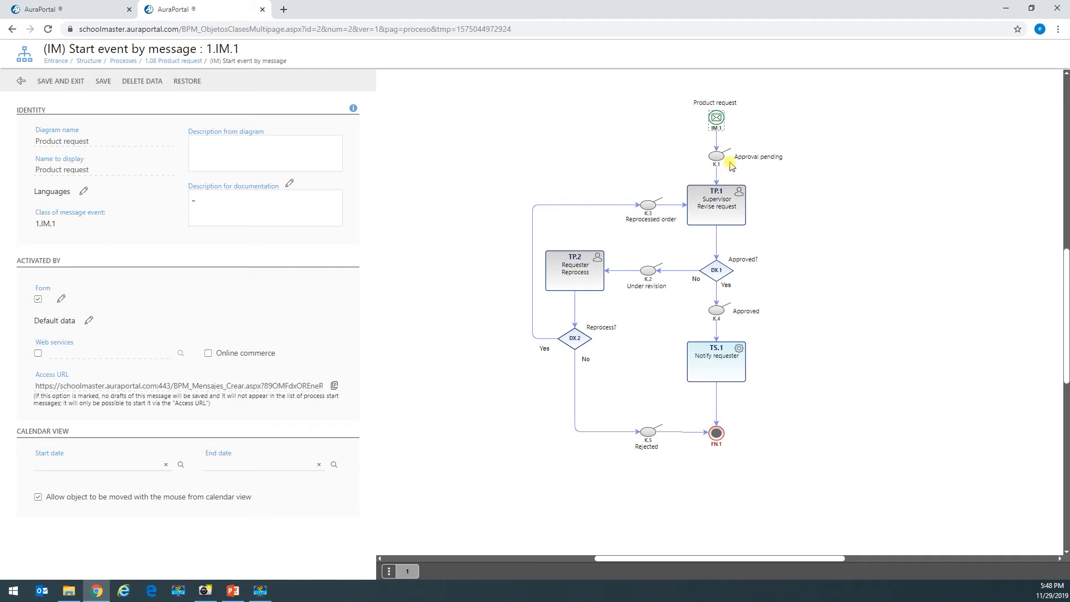
- Paste and save the status description for the Approval pending control point
{"action": "left_click", "coordinate": [56, 83]}
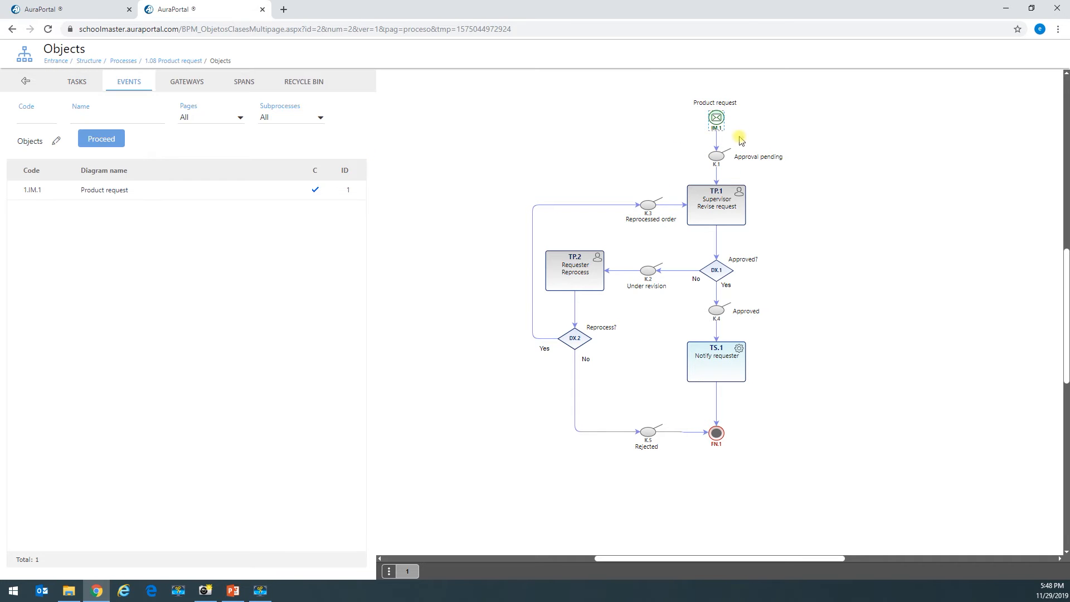
{"action": "left_click", "coordinate": [717, 160]}
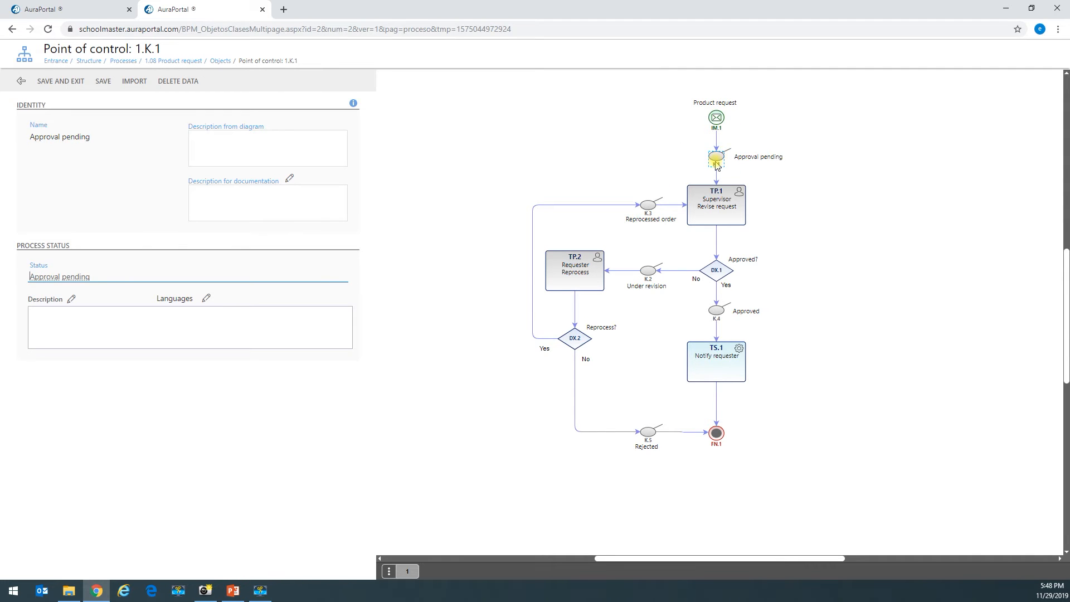
{"action": "left_click", "coordinate": [72, 300]}
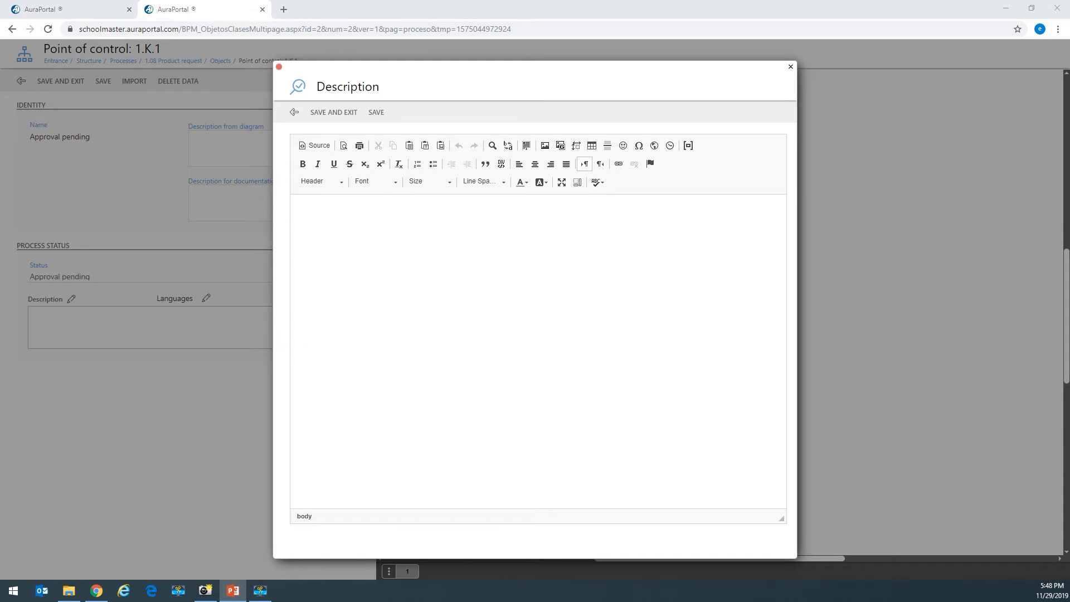
{"action": "left_click", "coordinate": [486, 218]}
{"action": "type", "text": "The request has been sent correctly and is pending revision. You will be notified when the request has been rejected or approved within 48 hours."}
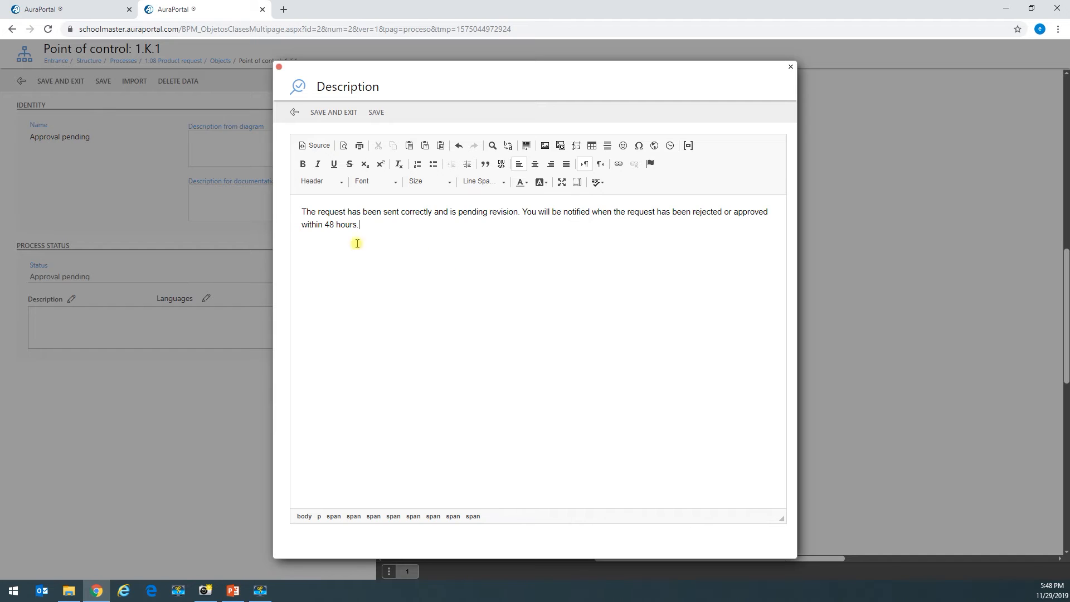
{"action": "left_click", "coordinate": [335, 114]}
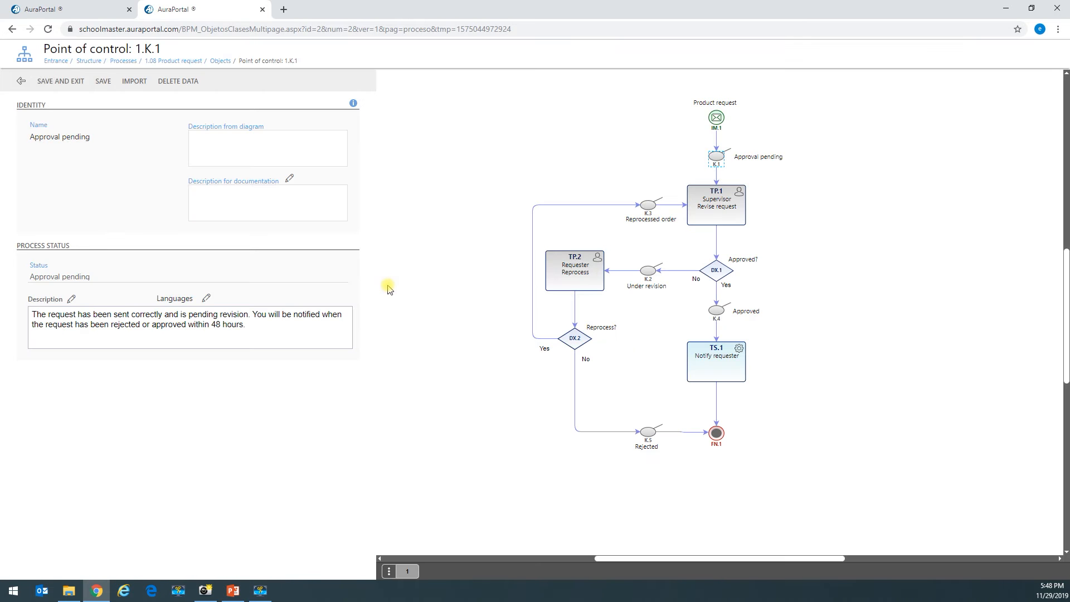
- Paste and save the Under revision status description, returning to the spans list
{"action": "key", "text": "alt+Tab"}
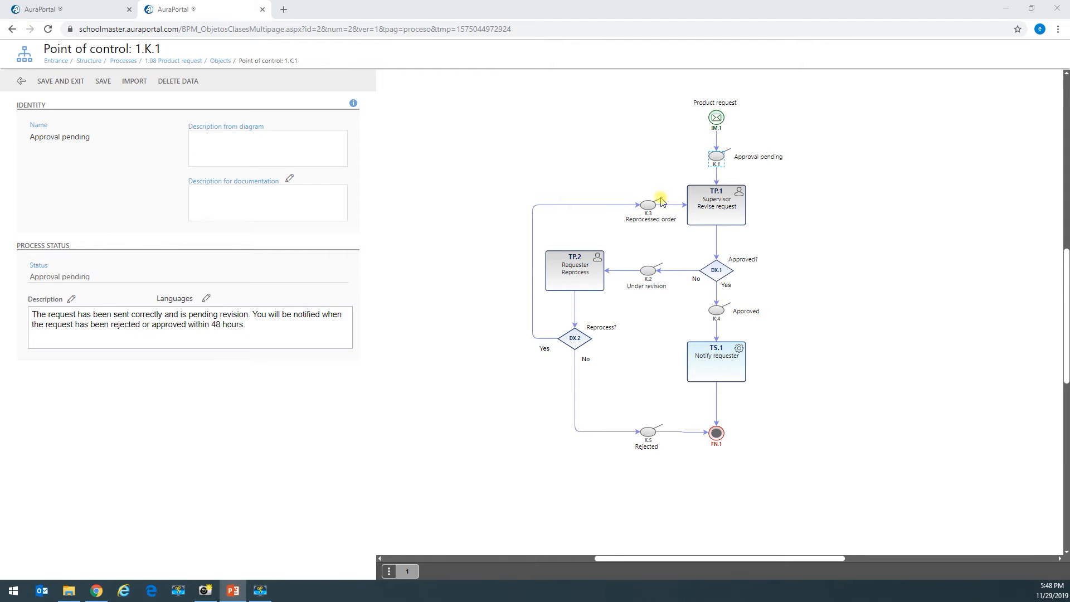
{"action": "left_click", "coordinate": [649, 273]}
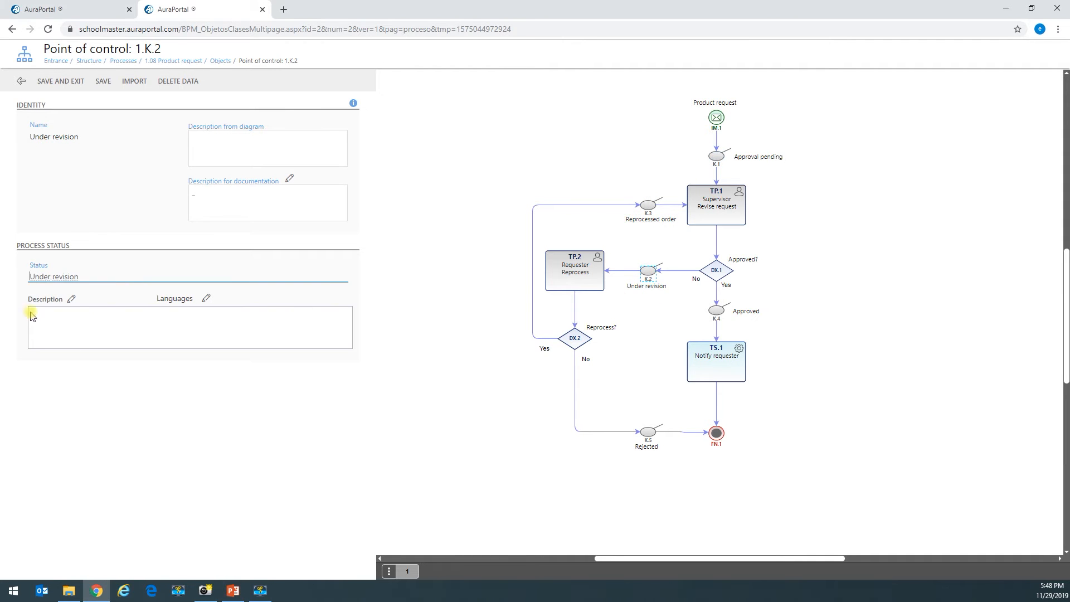
{"action": "left_click", "coordinate": [71, 299]}
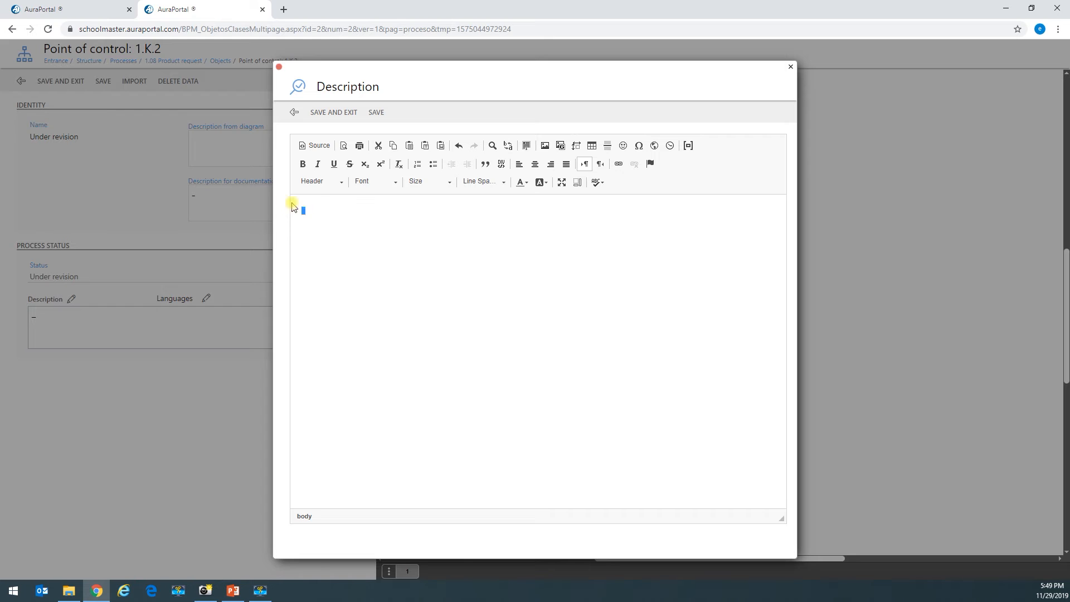
{"action": "type", "text": "The request has been rejected and is pending revisión. You will find a task in your workflow to manage it."}
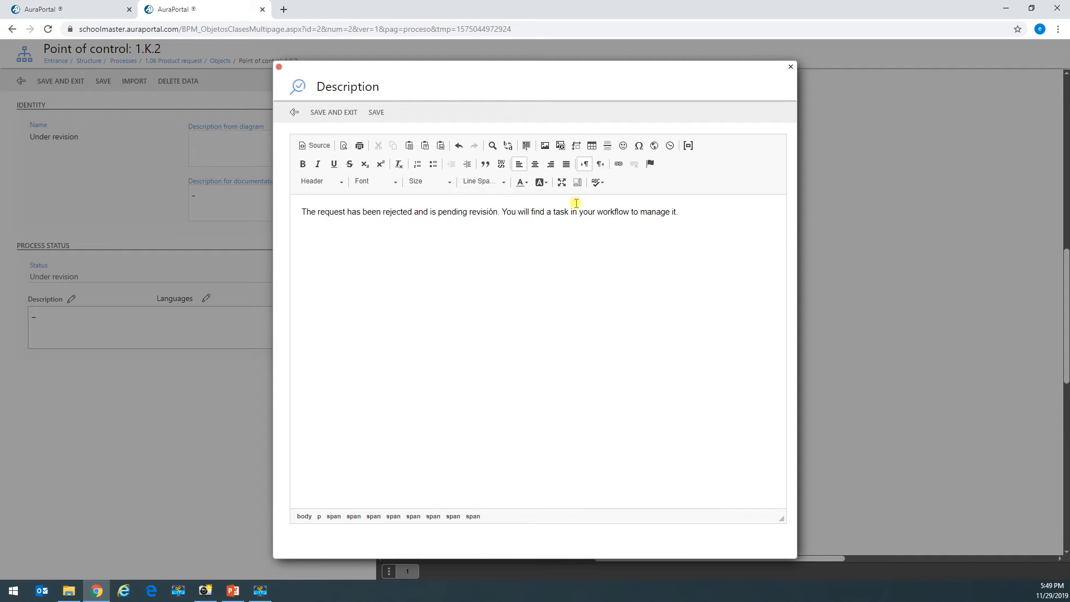
{"action": "left_click", "coordinate": [345, 113]}
{"action": "left_click", "coordinate": [74, 88]}
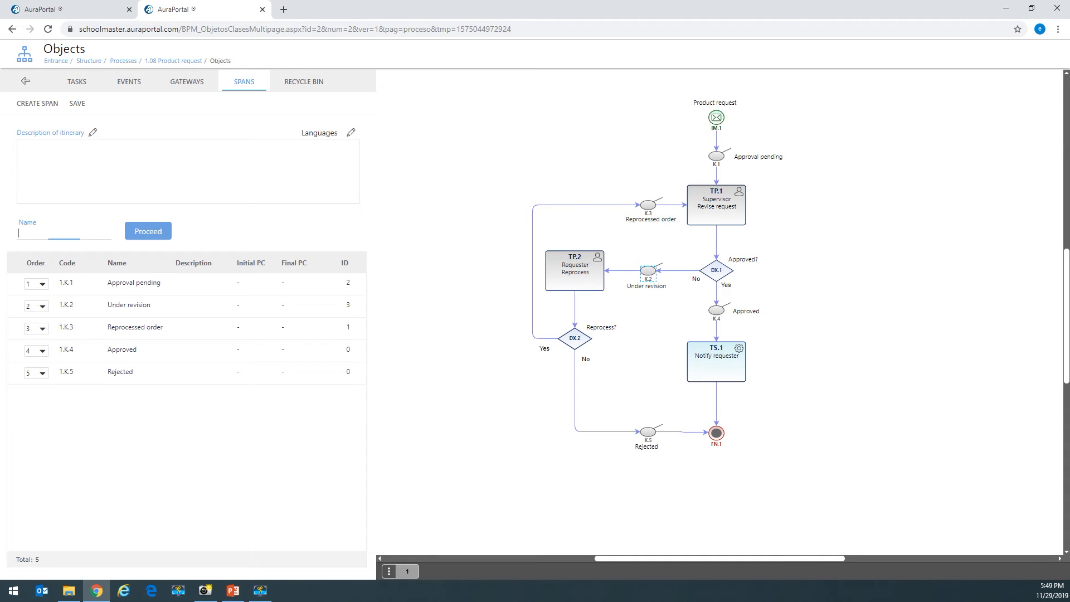
- Paste and save the status description for the Reprocessed order control point
{"action": "key", "text": "alt+Tab"}
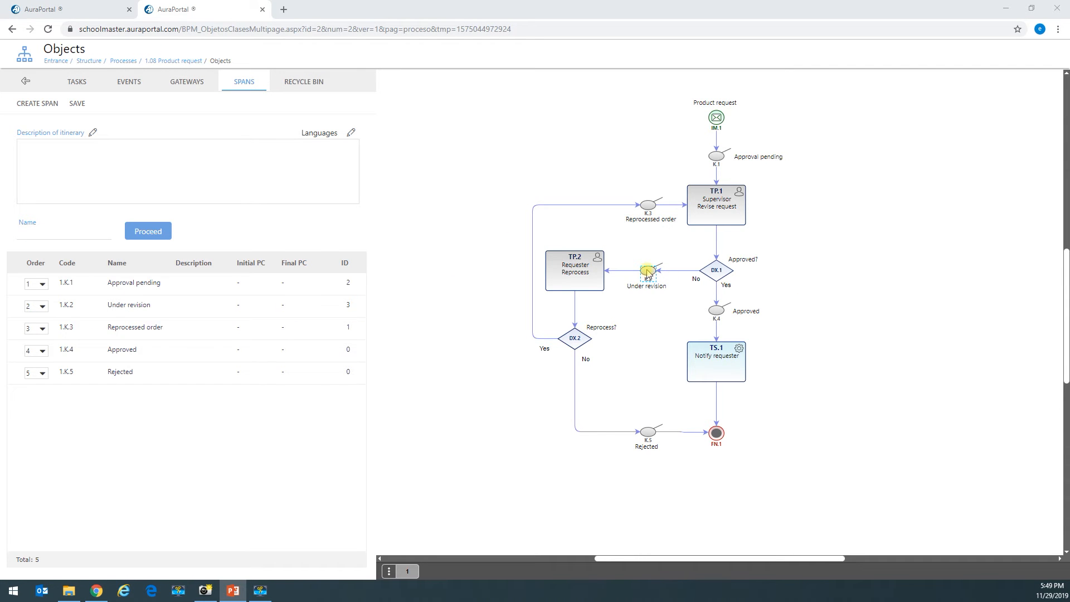
{"action": "left_click", "coordinate": [647, 207]}
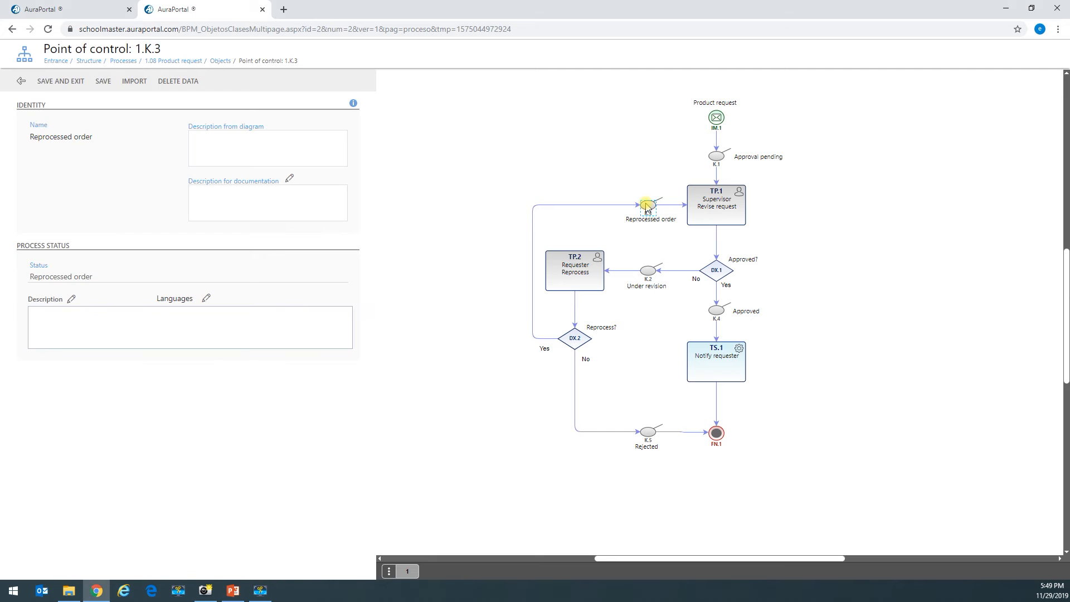
{"action": "left_click", "coordinate": [71, 301]}
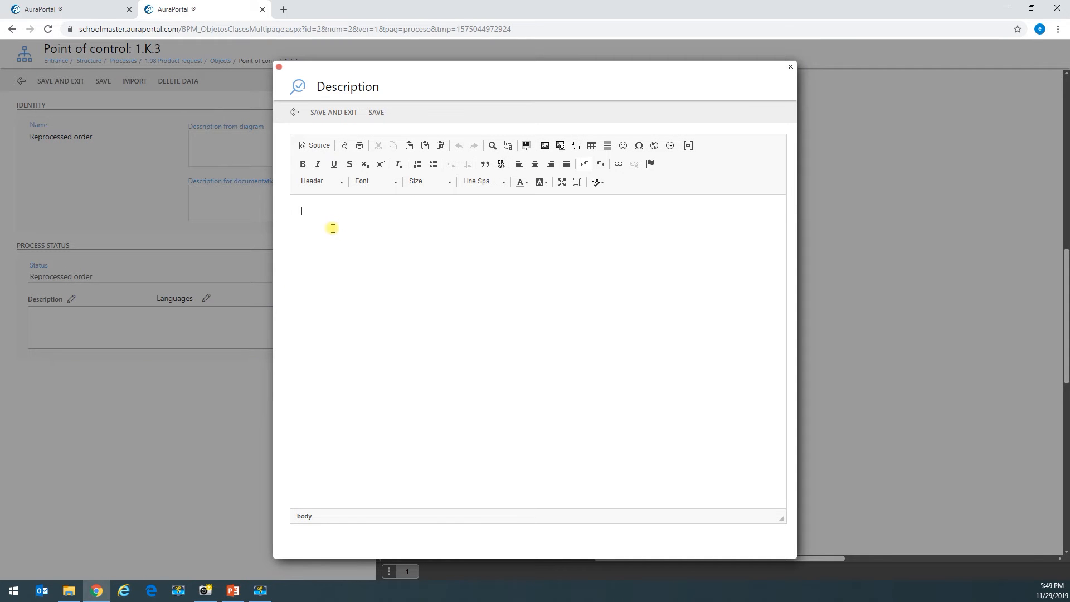
{"action": "type", "text": "The request has been processed again and is pending revision. You will be notified when the request has been rejected or approved within 48 hours."}
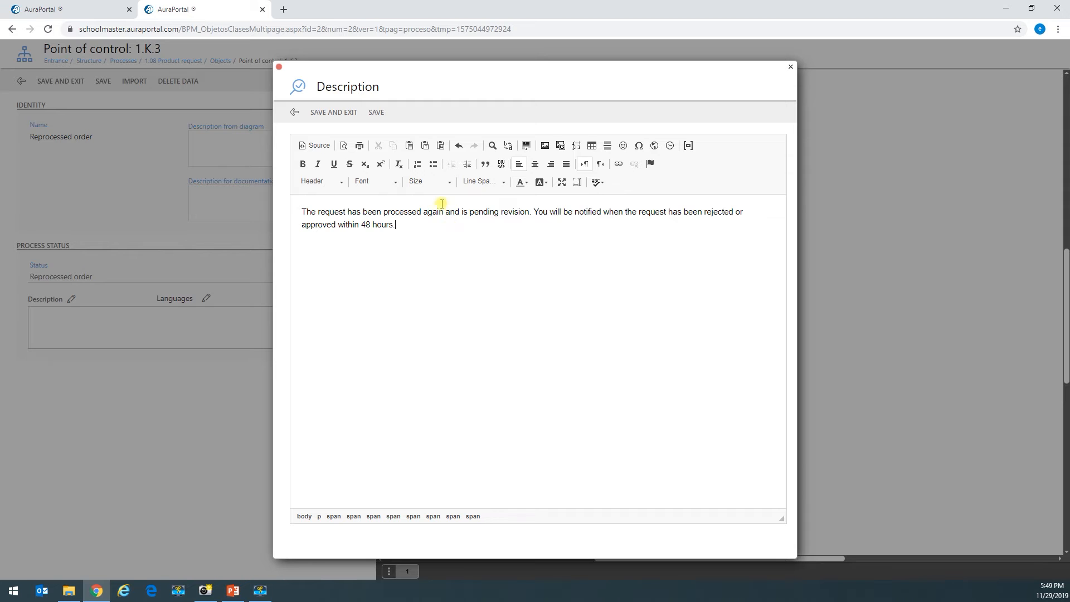
{"action": "left_click", "coordinate": [334, 112]}
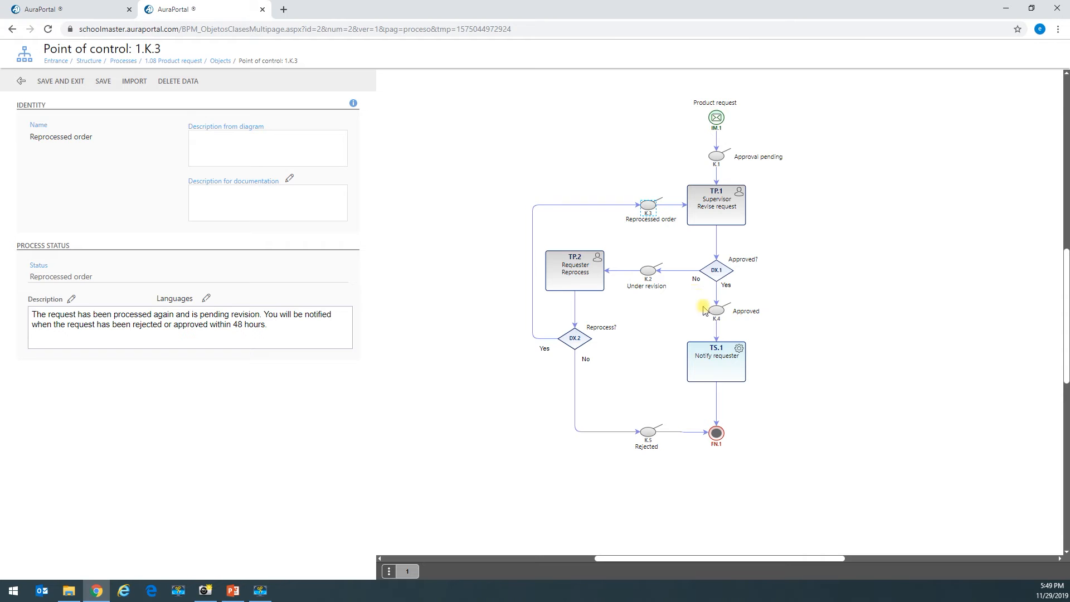
- Paste and save the Rejected control point's status description
{"action": "key", "text": "alt+Tab"}
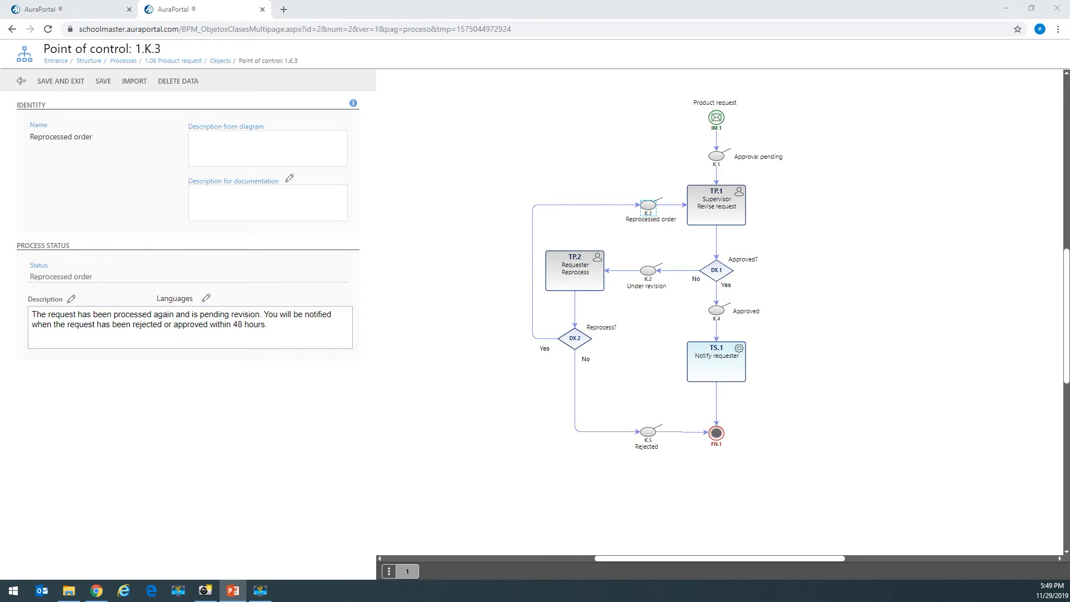
{"action": "left_click", "coordinate": [642, 435]}
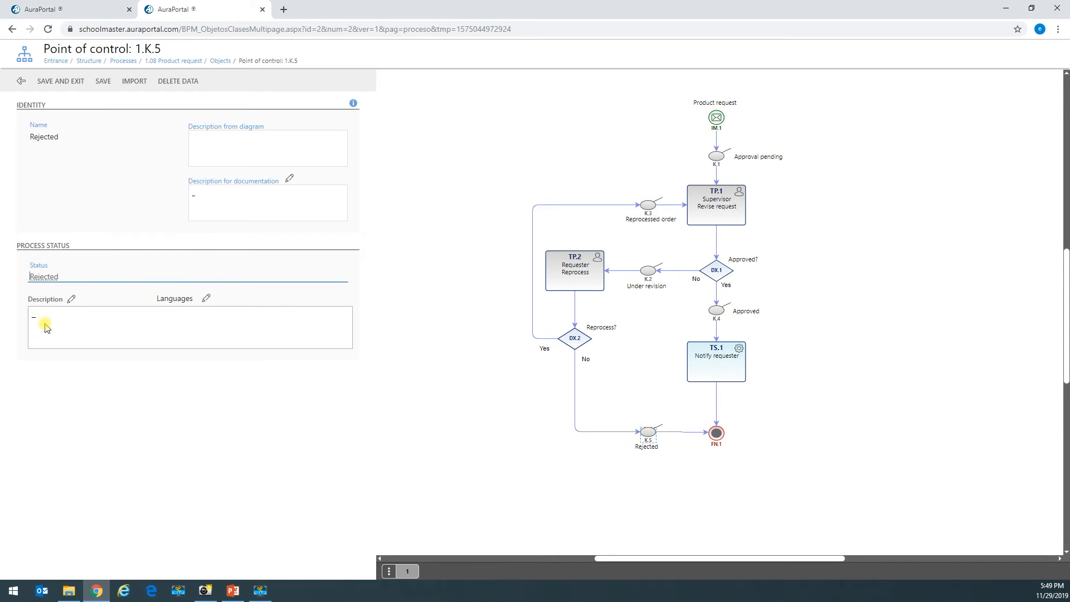
{"action": "left_click", "coordinate": [73, 299]}
{"action": "type", "text": "The request has been rejected."}
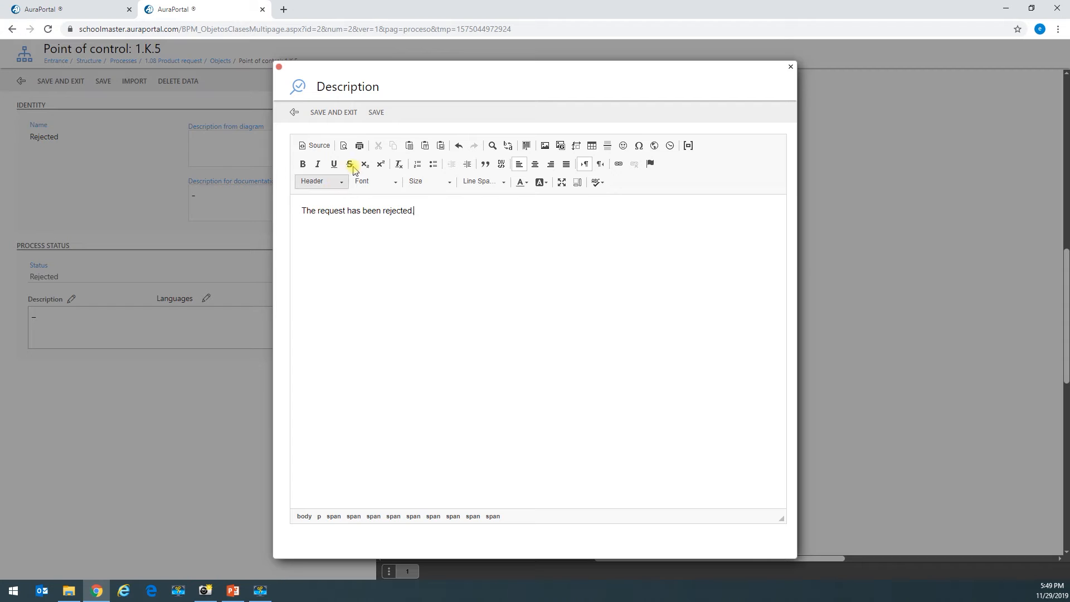
{"action": "left_click", "coordinate": [334, 113]}
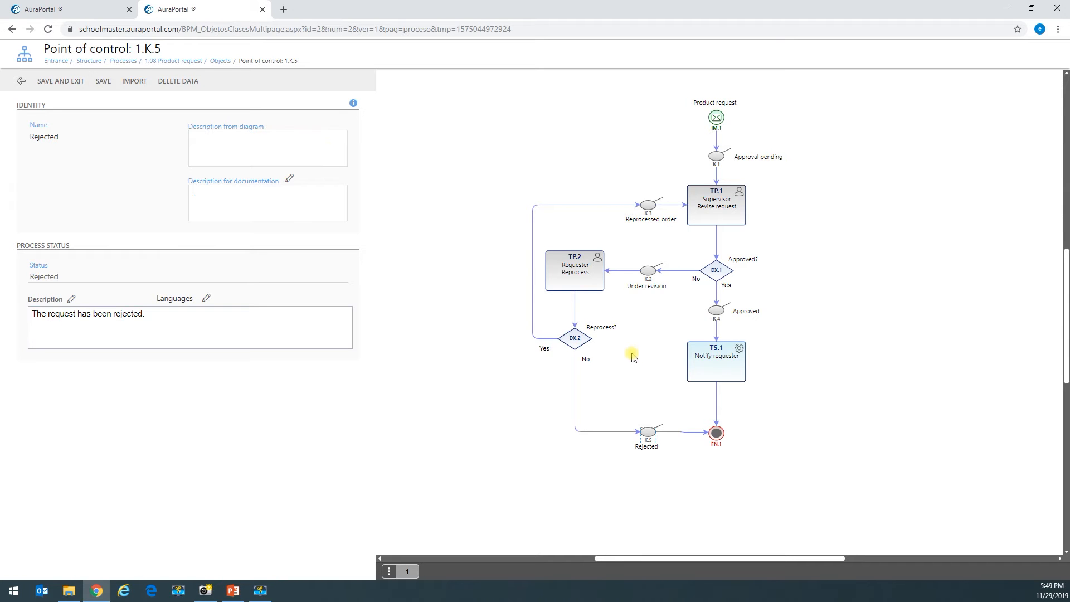
{"action": "left_click", "coordinate": [62, 81]}
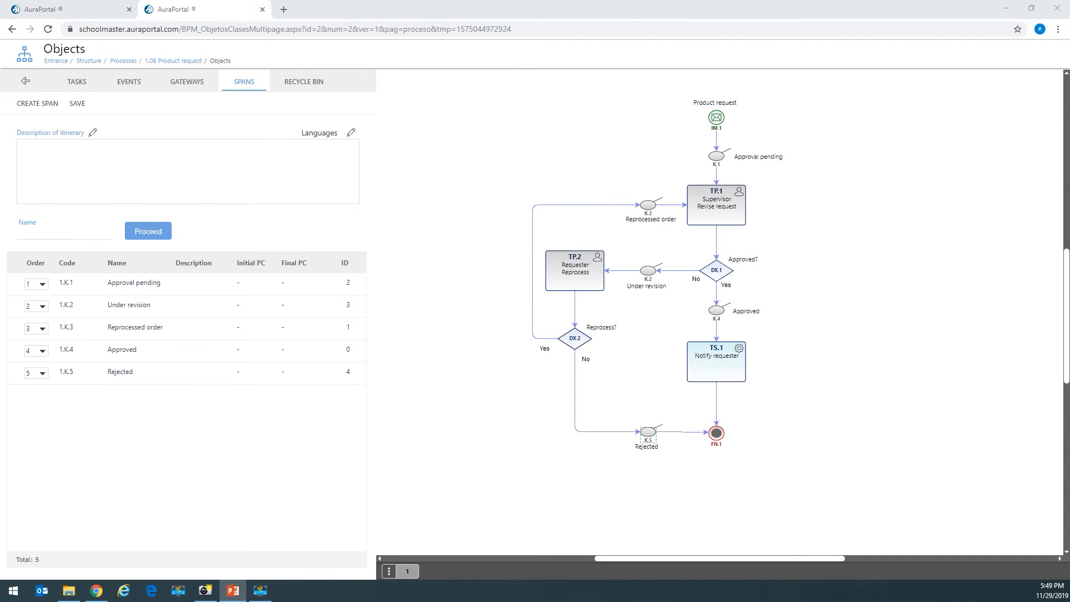
- Give Approved the description 'The request has been approved and the requester has been notified.'
{"action": "double_click", "coordinate": [717, 312]}
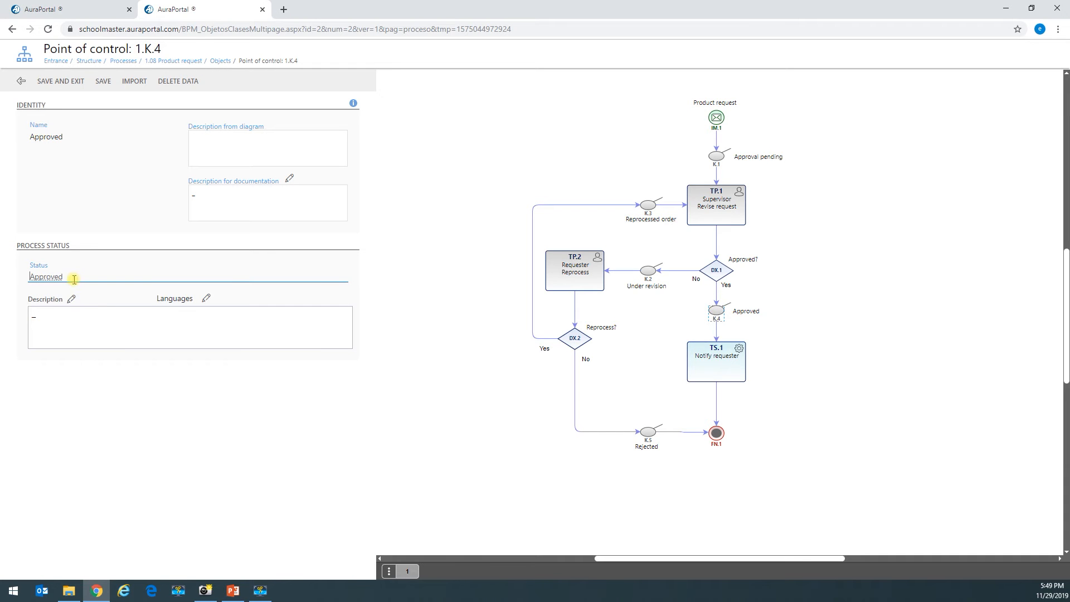
{"action": "left_click", "coordinate": [71, 299]}
{"action": "left_click", "coordinate": [293, 200]}
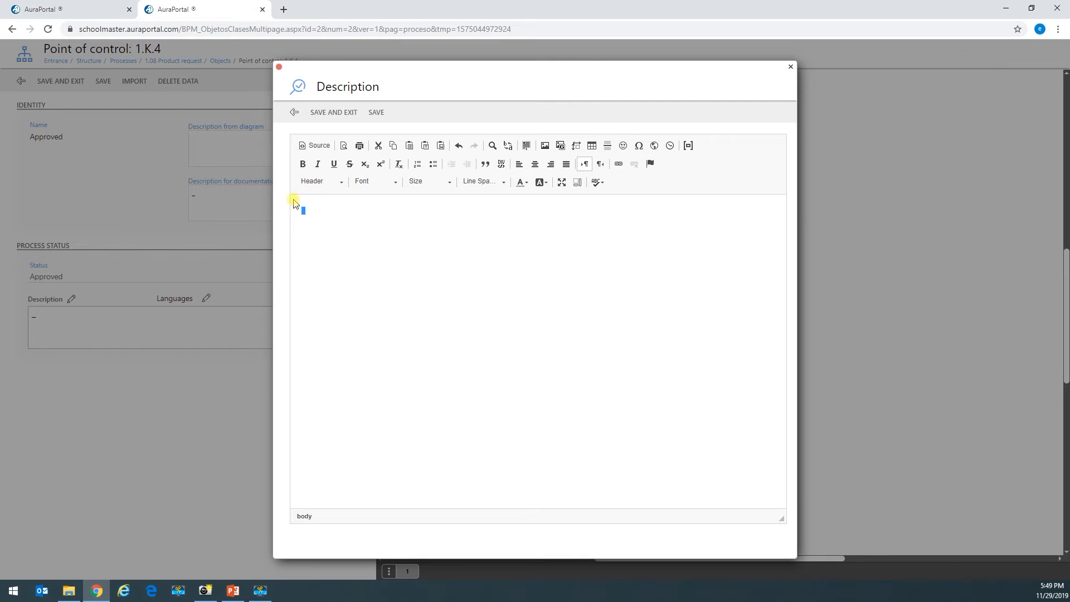
{"action": "type", "text": "The request has been approved and the requester has been notified."}
{"action": "left_click", "coordinate": [335, 113]}
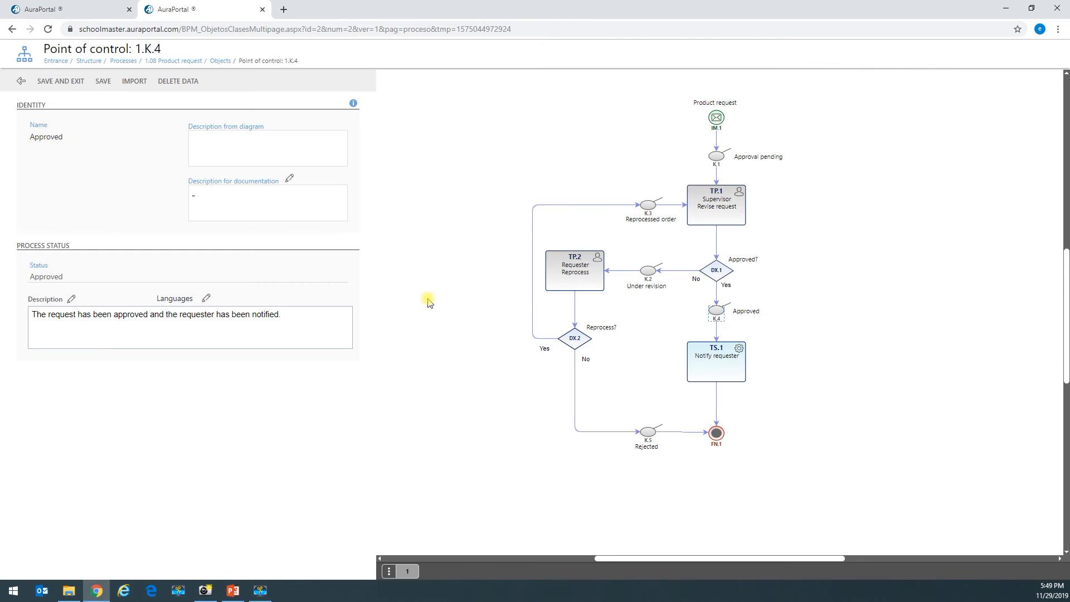
{"action": "left_click", "coordinate": [105, 83]}
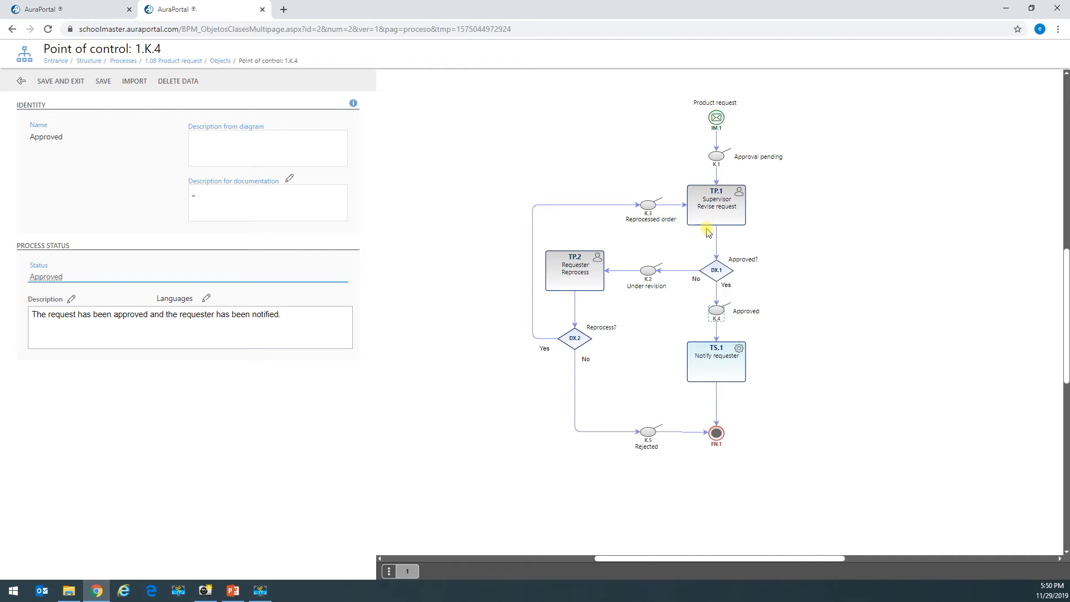
- Keep TP.1 as an Employee task, attach a copy of Material request, and open it in the designer
{"action": "left_click", "coordinate": [715, 209]}
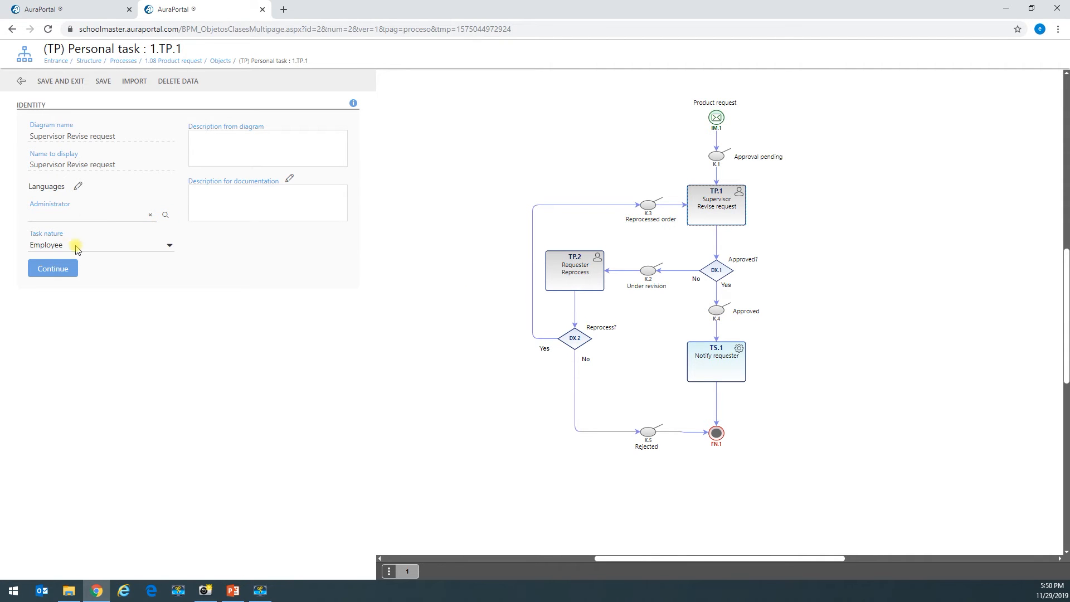
{"action": "left_click", "coordinate": [106, 246]}
{"action": "left_click", "coordinate": [72, 304]}
{"action": "left_click", "coordinate": [58, 270]}
{"action": "left_click", "coordinate": [33, 429]}
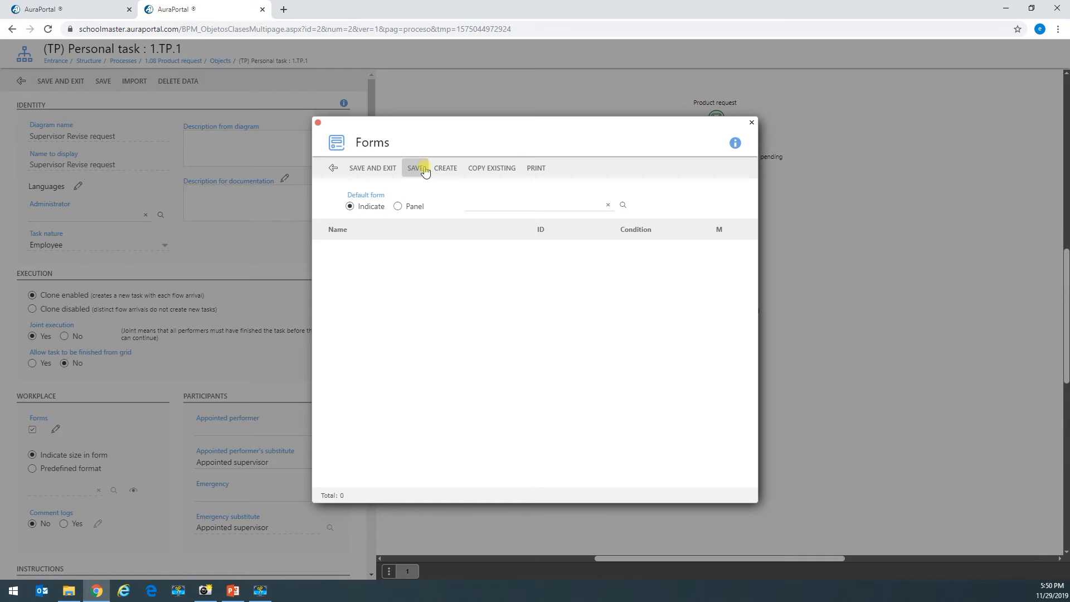
{"action": "left_click", "coordinate": [494, 169]}
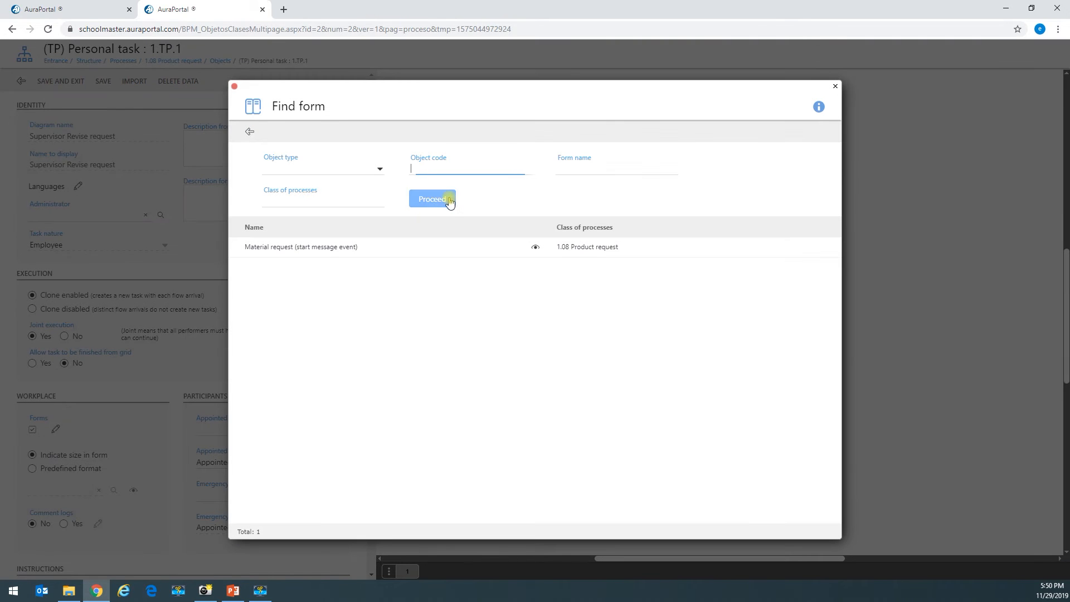
{"action": "left_click", "coordinate": [290, 252]}
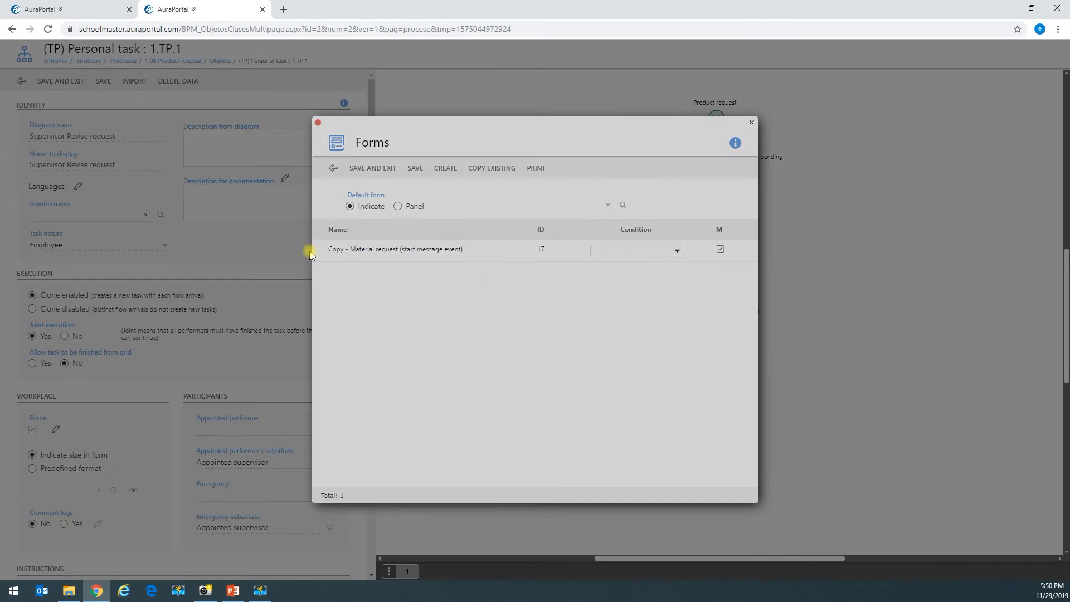
{"action": "left_click", "coordinate": [384, 252]}
{"action": "left_click", "coordinate": [393, 379]}
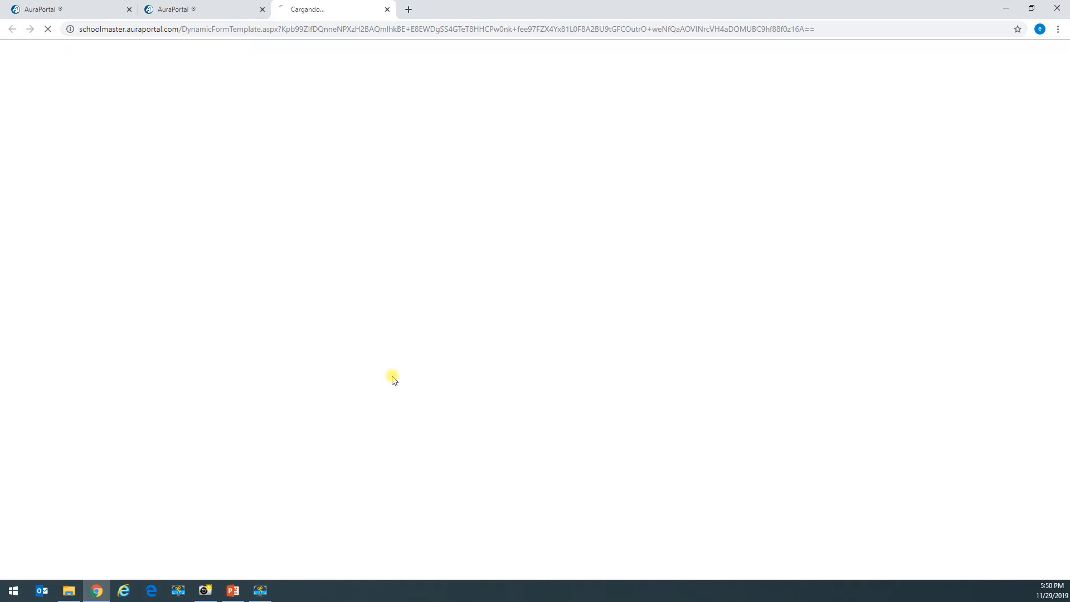
- Rename the copied form to 'Supervisor's Task'
{"action": "left_click", "coordinate": [174, 52]}
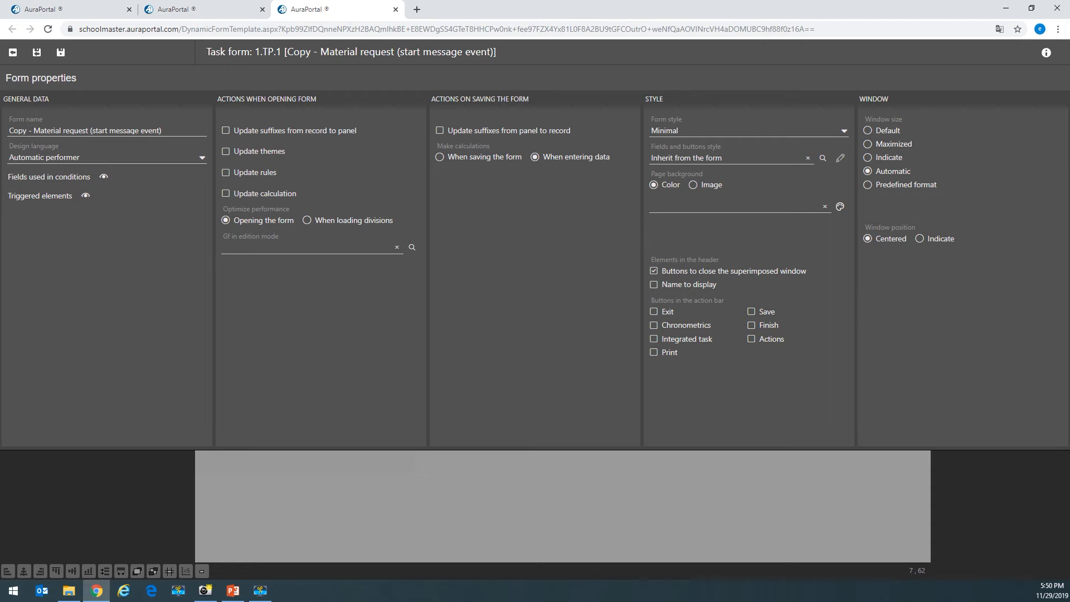
{"action": "left_click", "coordinate": [179, 132]}
{"action": "left_click_drag", "start_coordinate": [172, 131], "coordinate": [2, 128]}
{"action": "type", "text": "Supervisor's Task"}
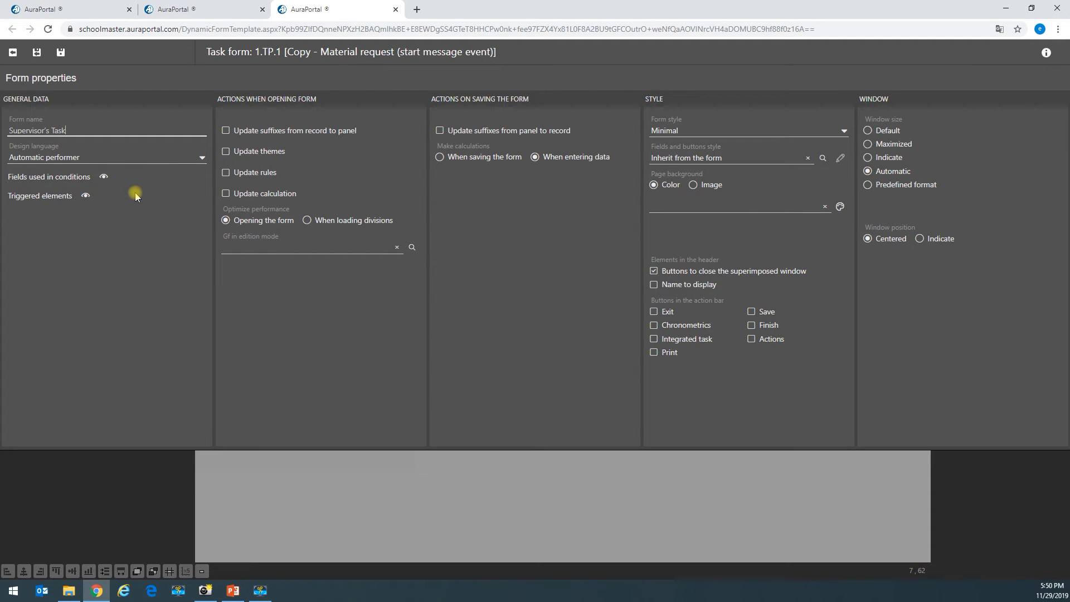
{"action": "left_click", "coordinate": [38, 54]}
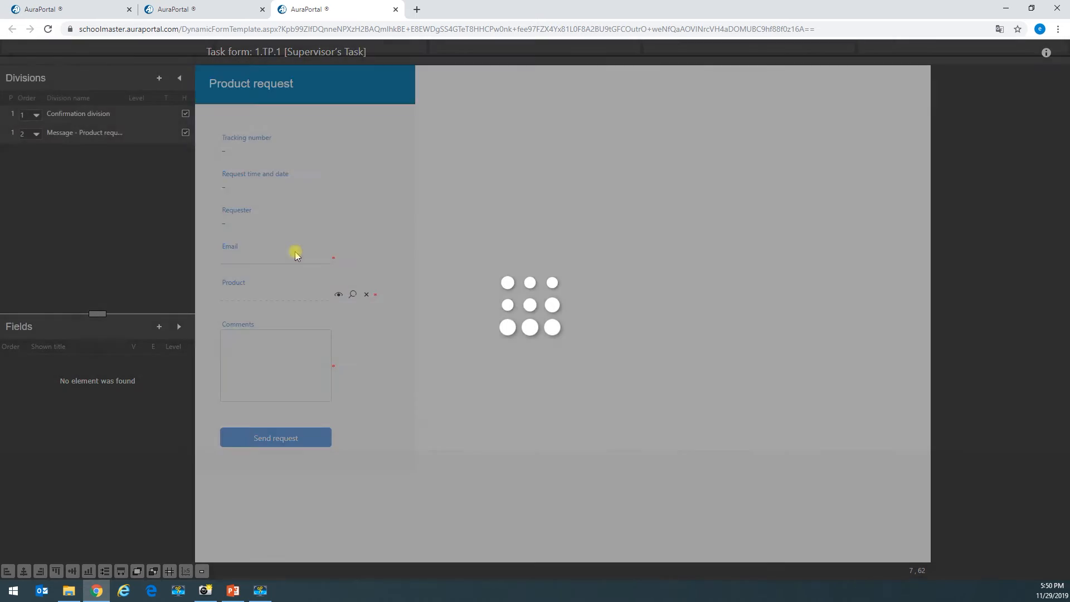
- Replace the header title 'Product request' with 'Supervisor's Task' in the HTML source and save
{"action": "double_click", "coordinate": [238, 79]}
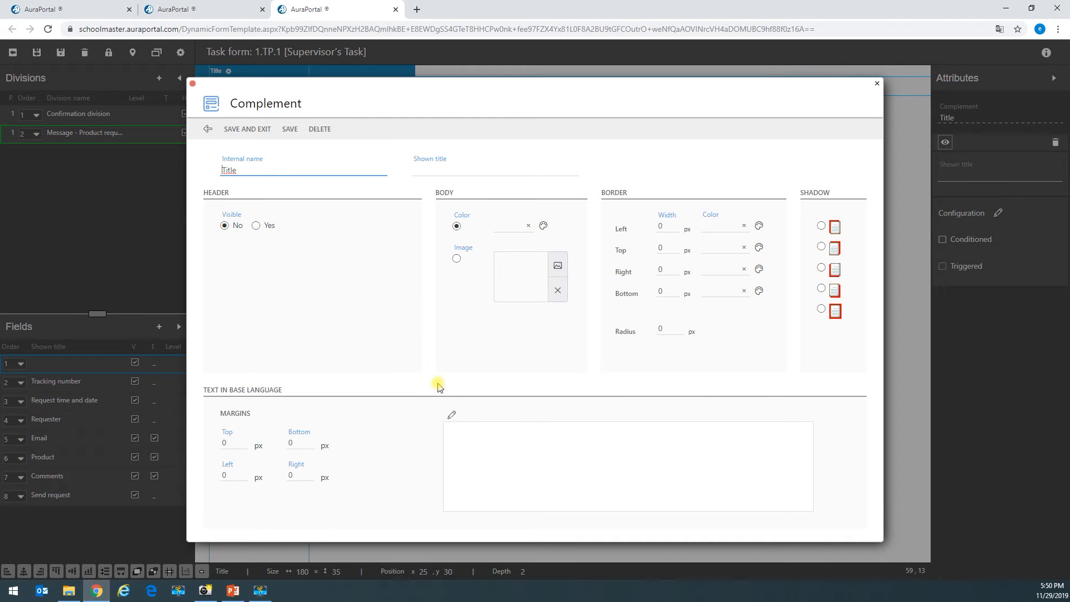
{"action": "left_click", "coordinate": [451, 415]}
{"action": "left_click_drag", "start_coordinate": [345, 282], "coordinate": [296, 285]}
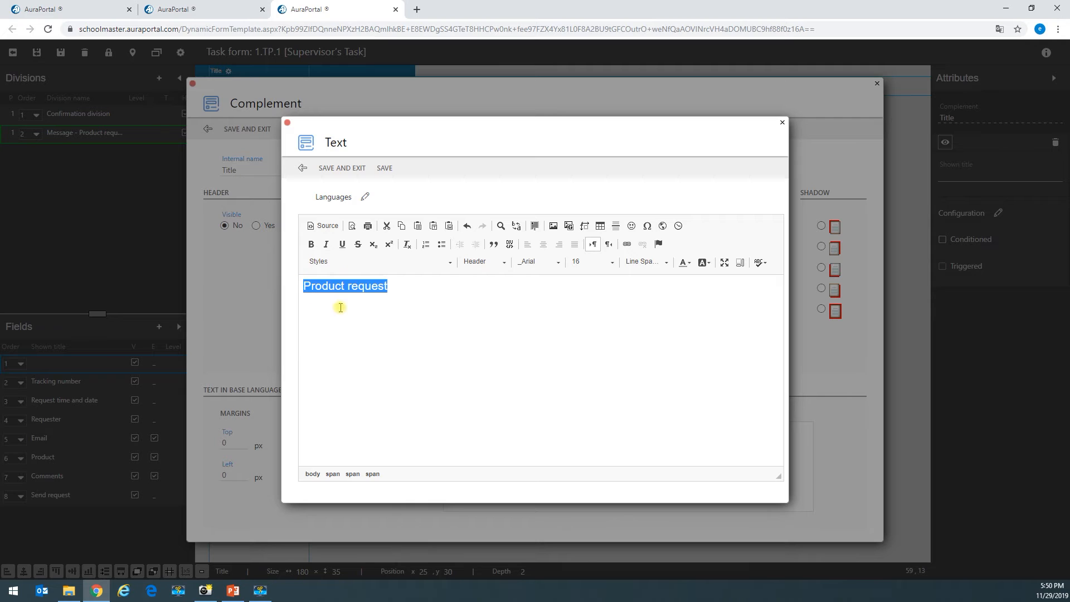
{"action": "left_click", "coordinate": [341, 290]}
{"action": "left_click_drag", "start_coordinate": [410, 291], "coordinate": [202, 289]}
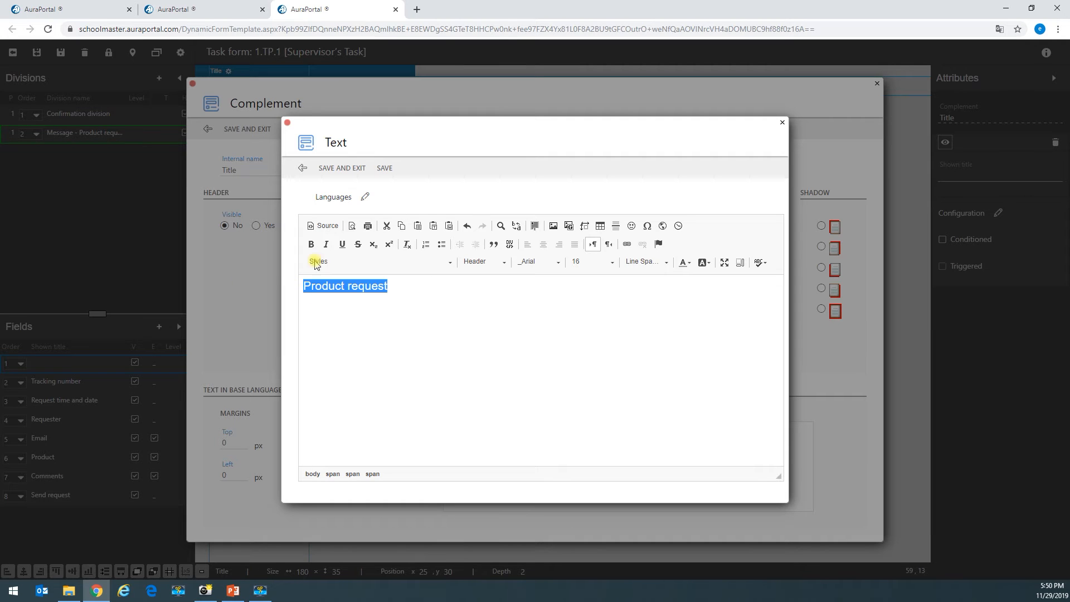
{"action": "left_click", "coordinate": [323, 230]}
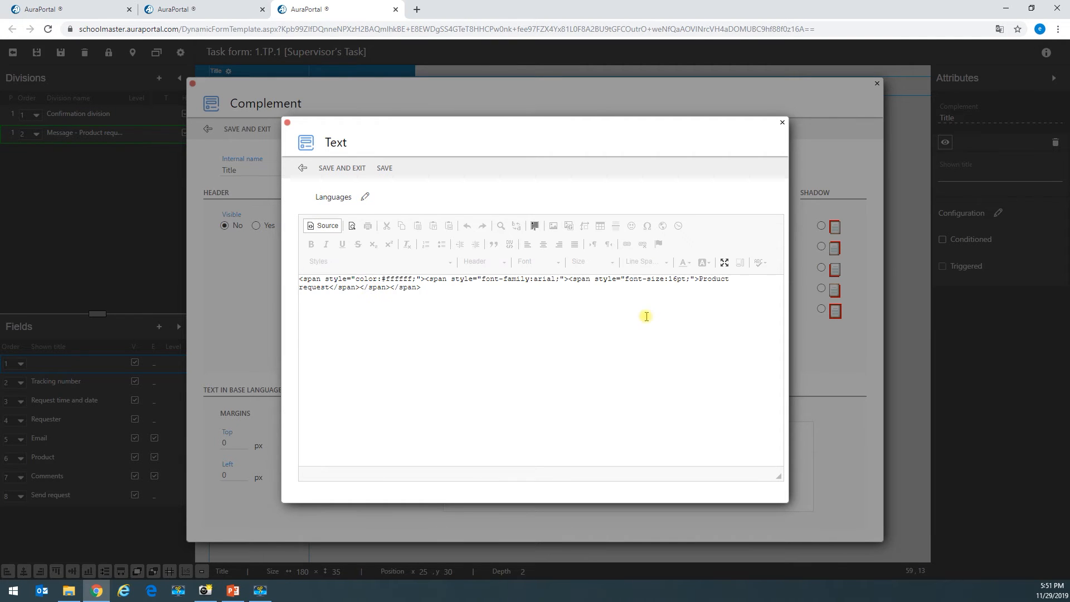
{"action": "left_click_drag", "start_coordinate": [701, 279], "coordinate": [335, 292]}
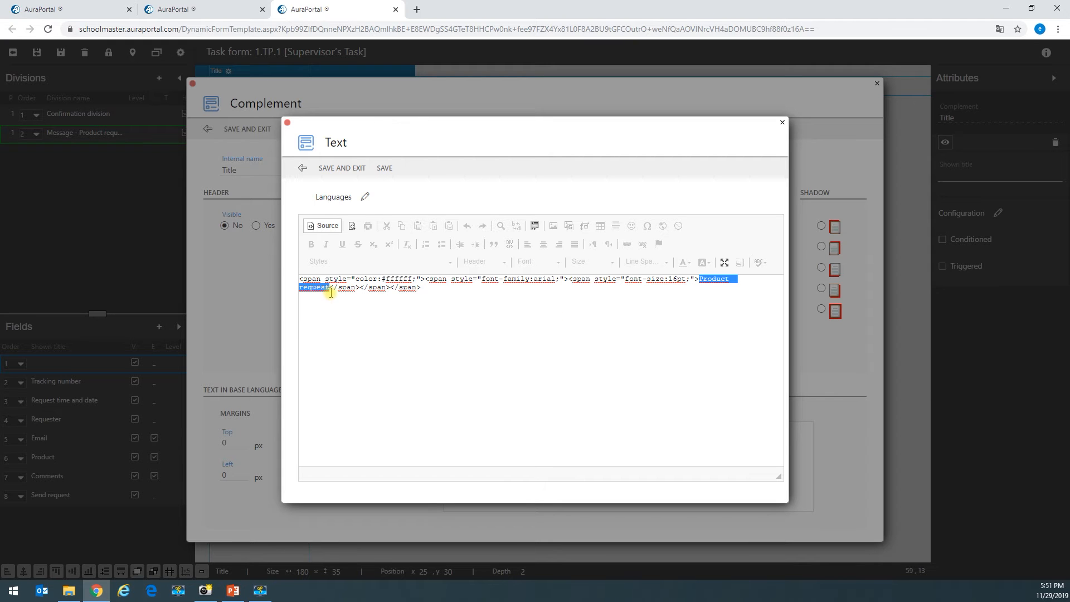
{"action": "type", "text": "Supervisor's Task"}
{"action": "left_click", "coordinate": [324, 226]}
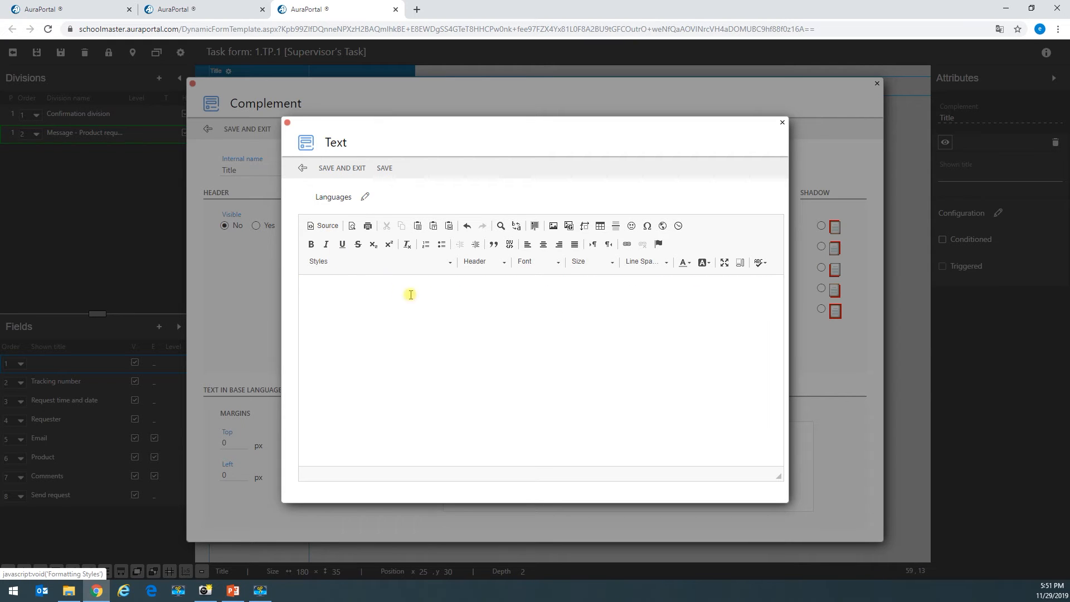
{"action": "left_click_drag", "start_coordinate": [410, 295], "coordinate": [252, 302]}
{"action": "left_click", "coordinate": [343, 169]}
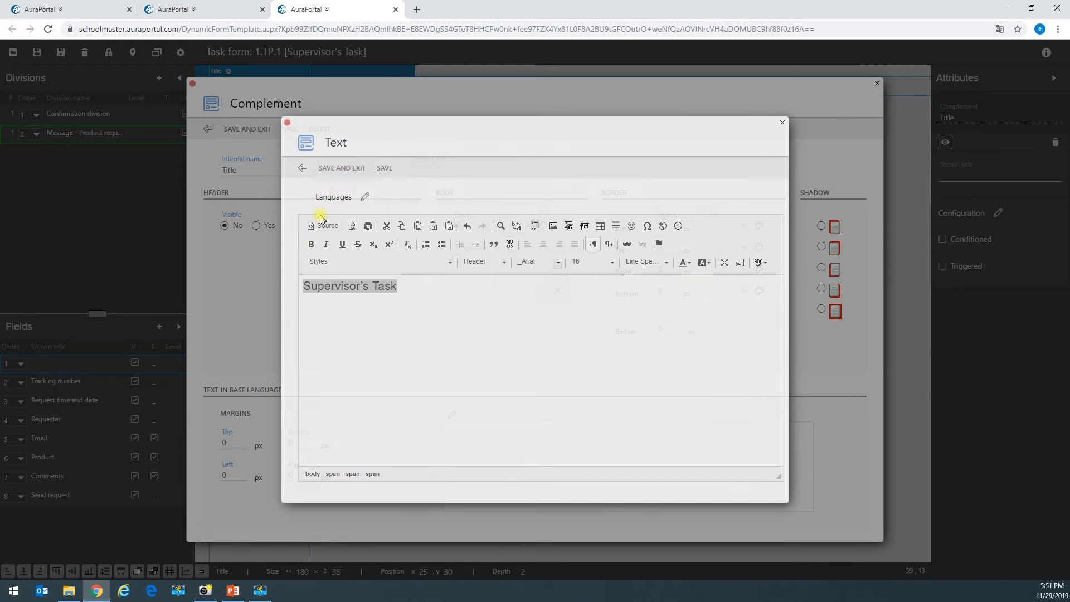
{"action": "left_click", "coordinate": [257, 130]}
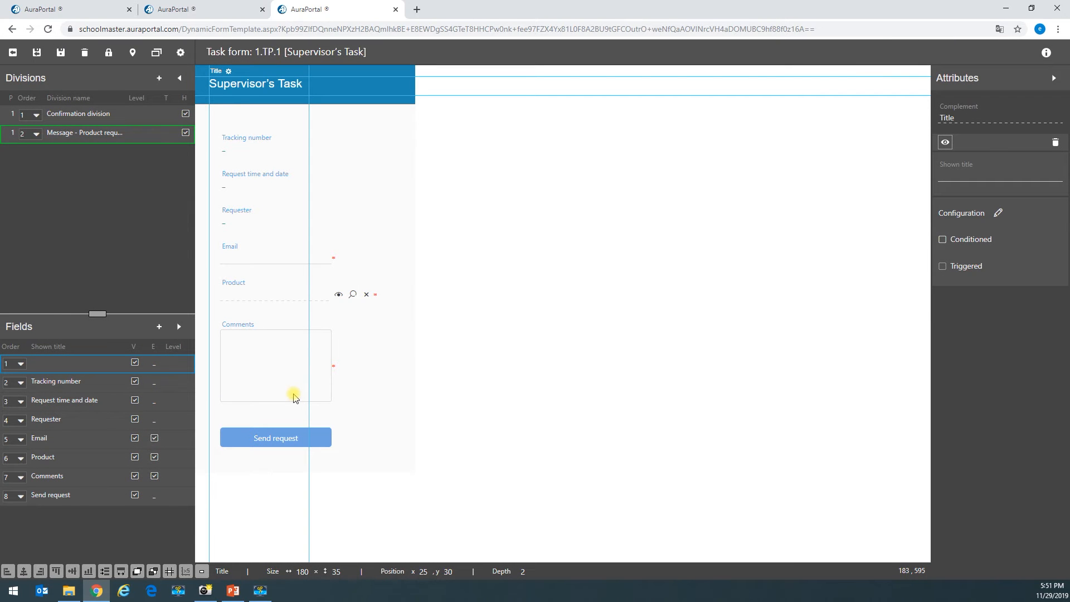
- Make the Email and Product fields read-only, leaving Comments editable
{"action": "left_click", "coordinate": [314, 263]}
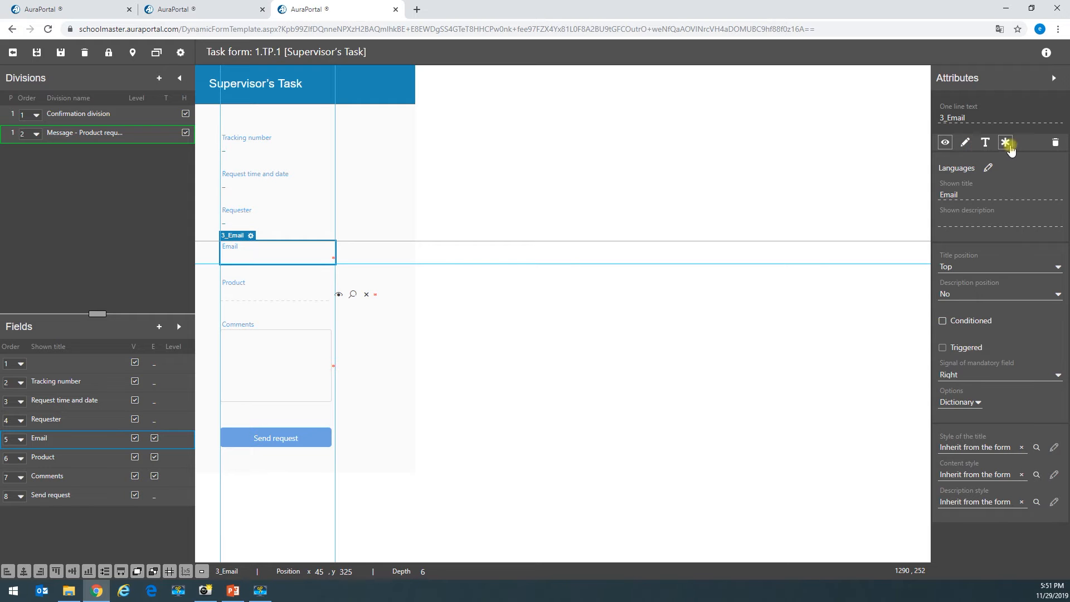
{"action": "left_click", "coordinate": [301, 297]}
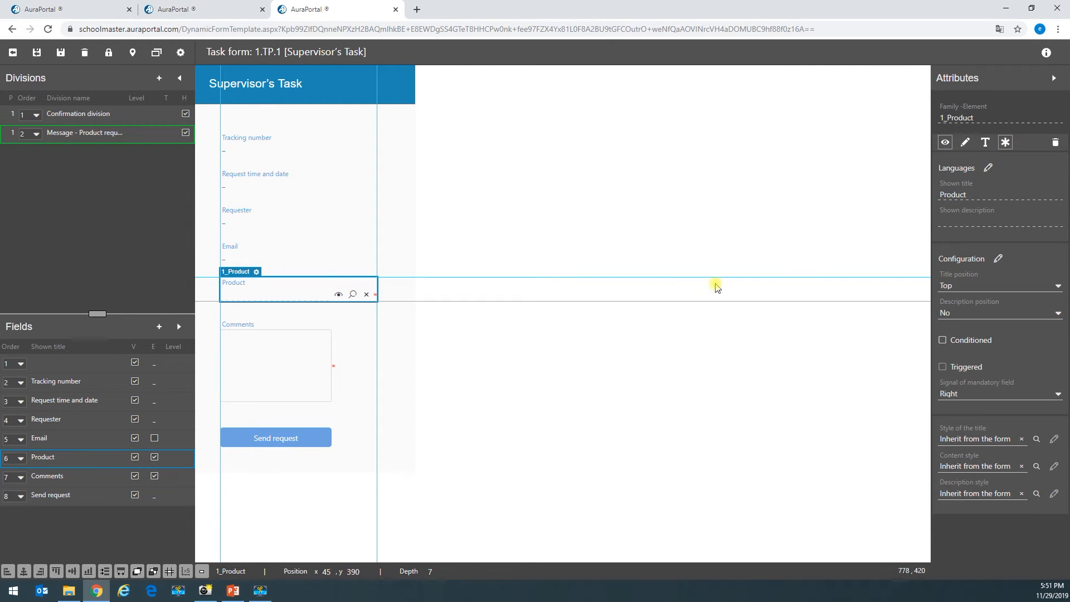
{"action": "left_click", "coordinate": [315, 369]}
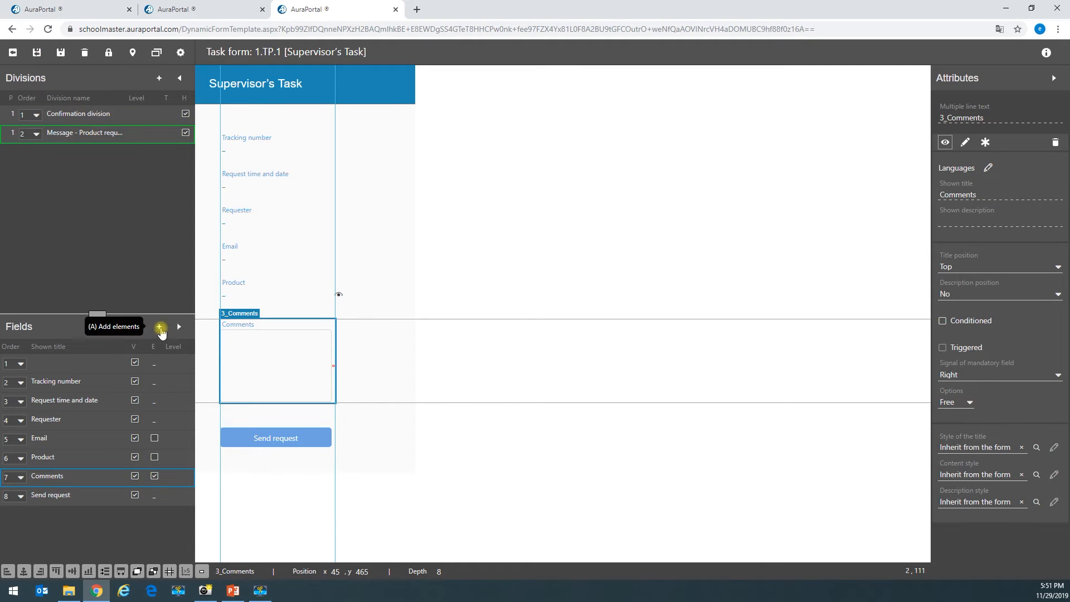
- Add a Yes/No field to the form using a new general term named 'Approved?'
{"action": "left_click", "coordinate": [159, 327]}
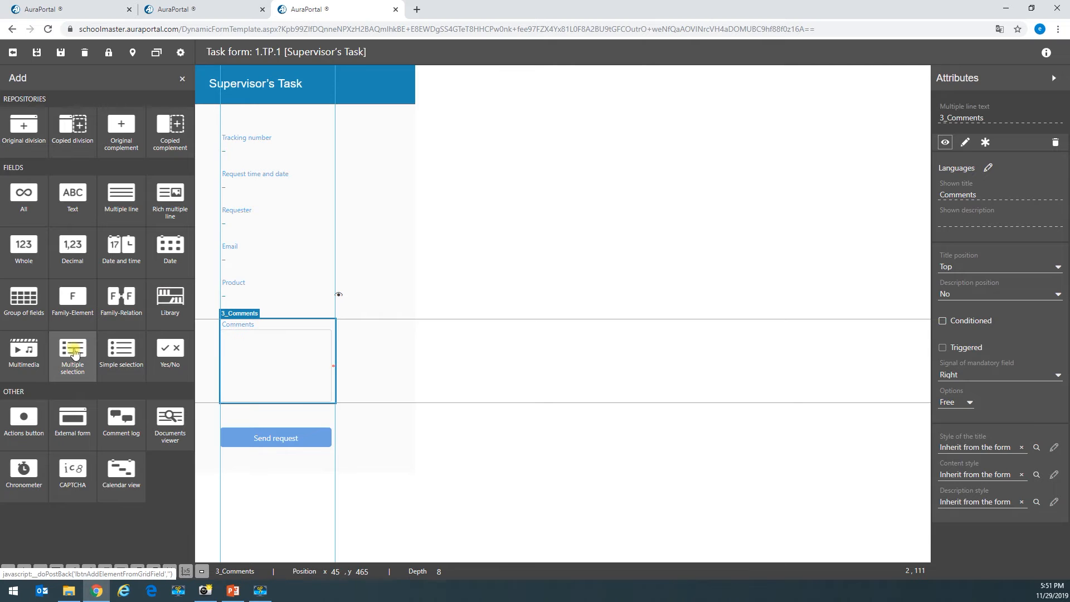
{"action": "left_click", "coordinate": [168, 354]}
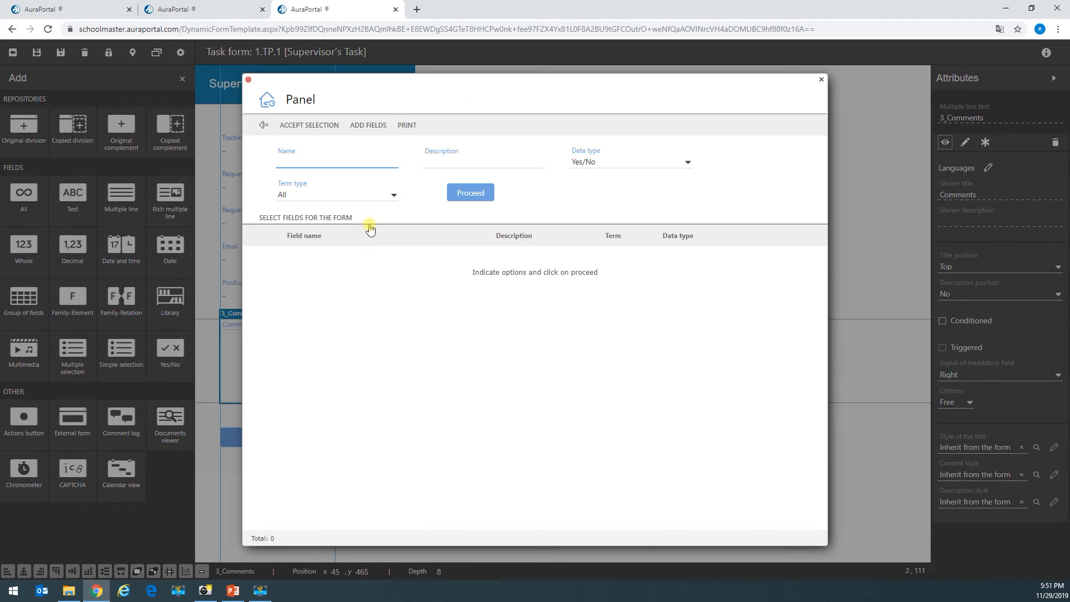
{"action": "left_click", "coordinate": [365, 126]}
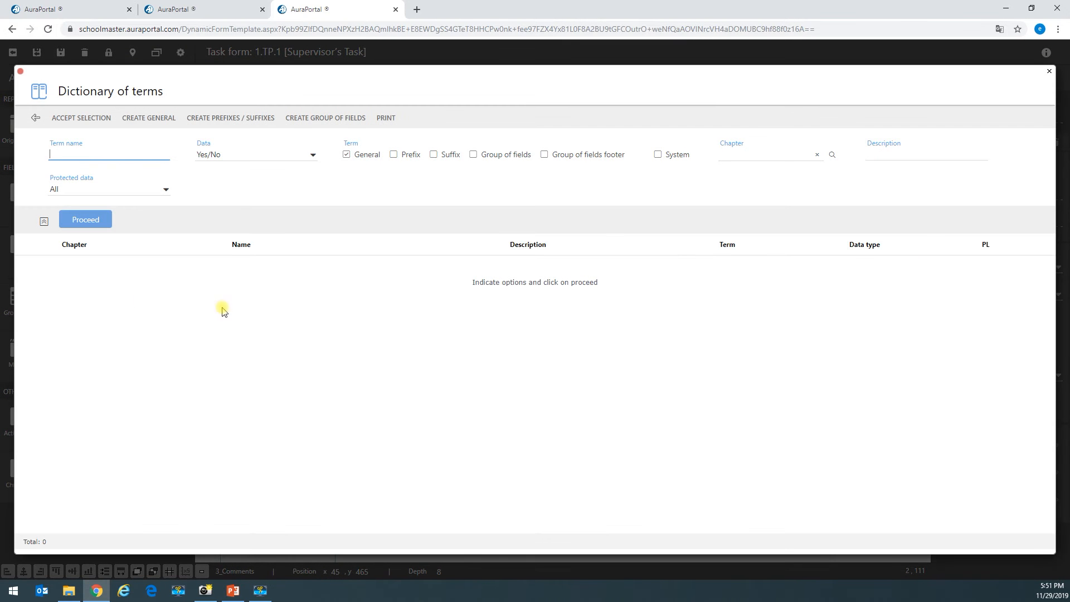
{"action": "left_click", "coordinate": [85, 220]}
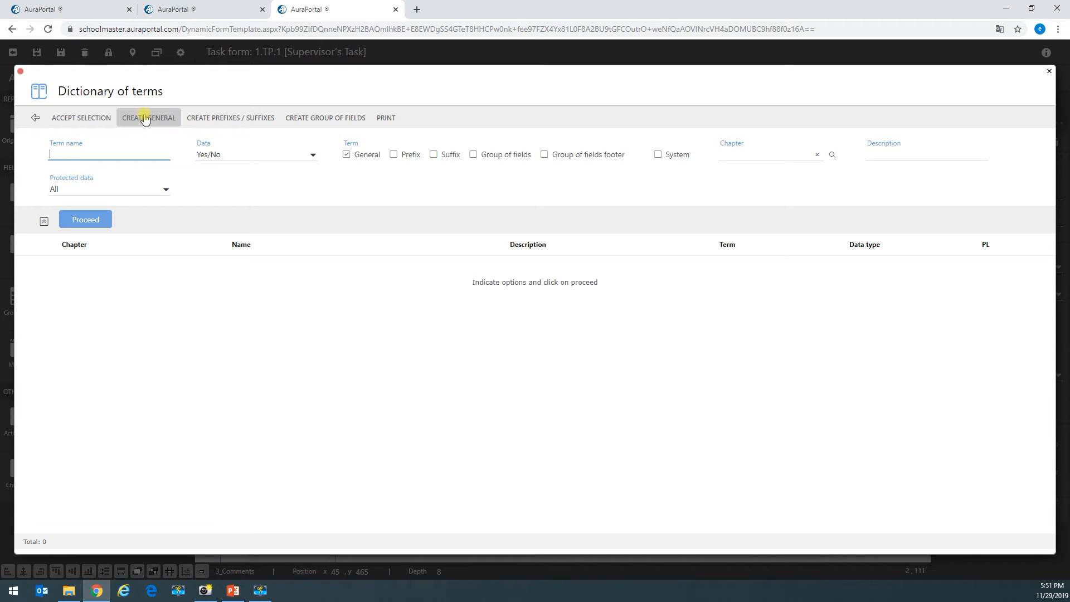
{"action": "left_click", "coordinate": [152, 120]}
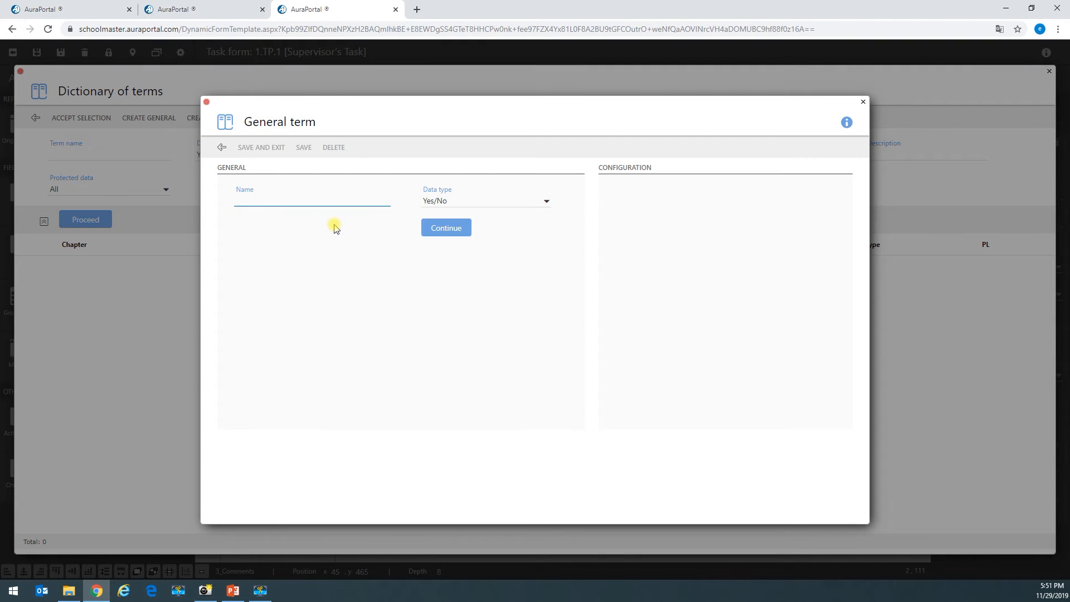
{"action": "type", "text": "Approved?"}
{"action": "left_click", "coordinate": [460, 228]}
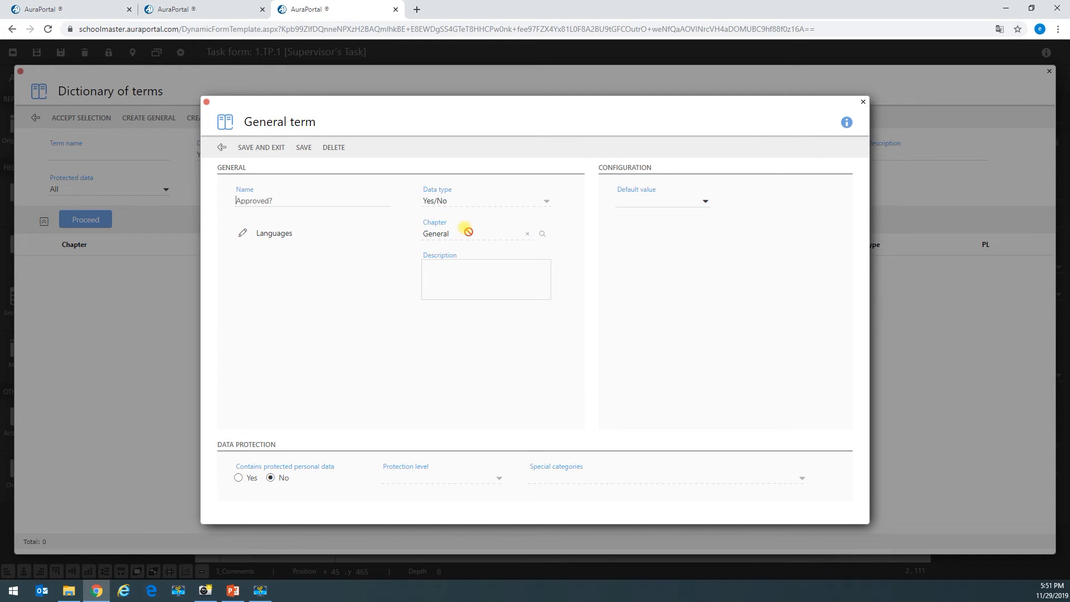
{"action": "left_click", "coordinate": [266, 146]}
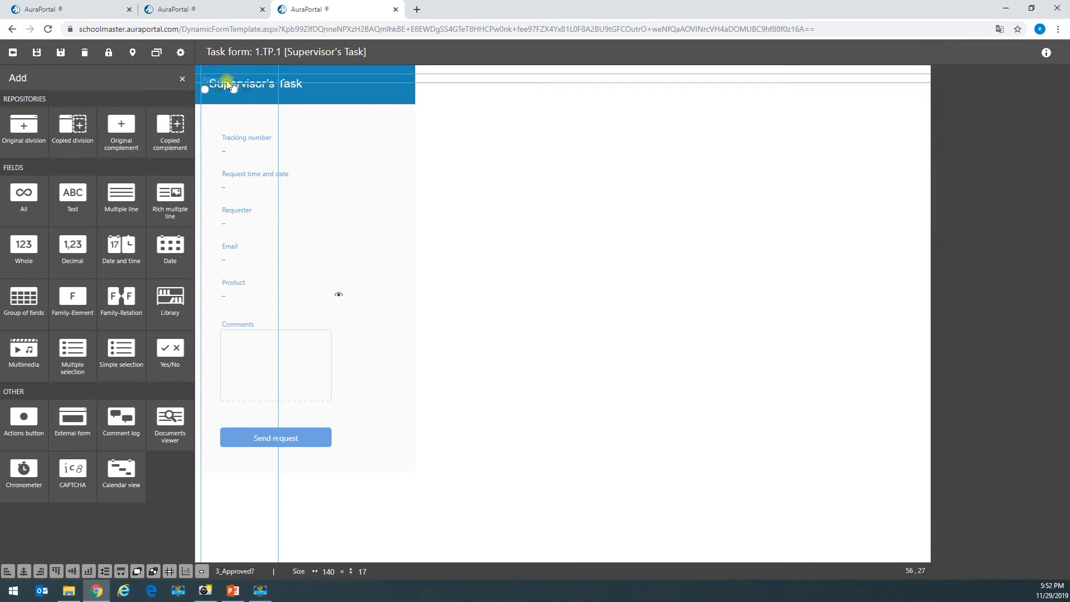
- Place Approved? on the form, widen the division to 953 px, and move Approved? beside Tracking number
{"action": "left_click_drag", "start_coordinate": [205, 80], "coordinate": [411, 165]}
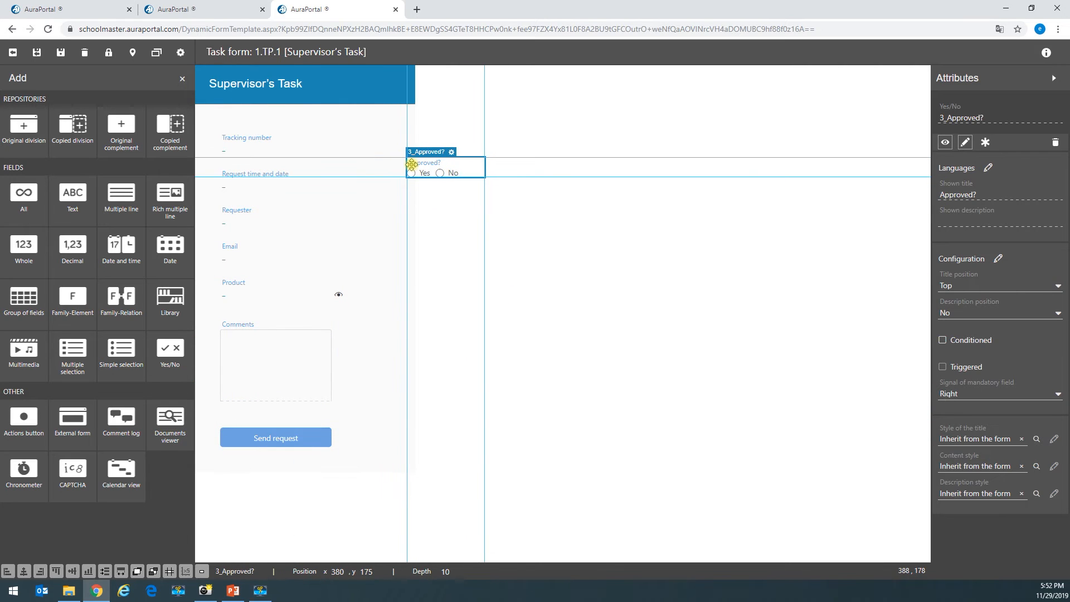
{"action": "left_click", "coordinate": [416, 256]}
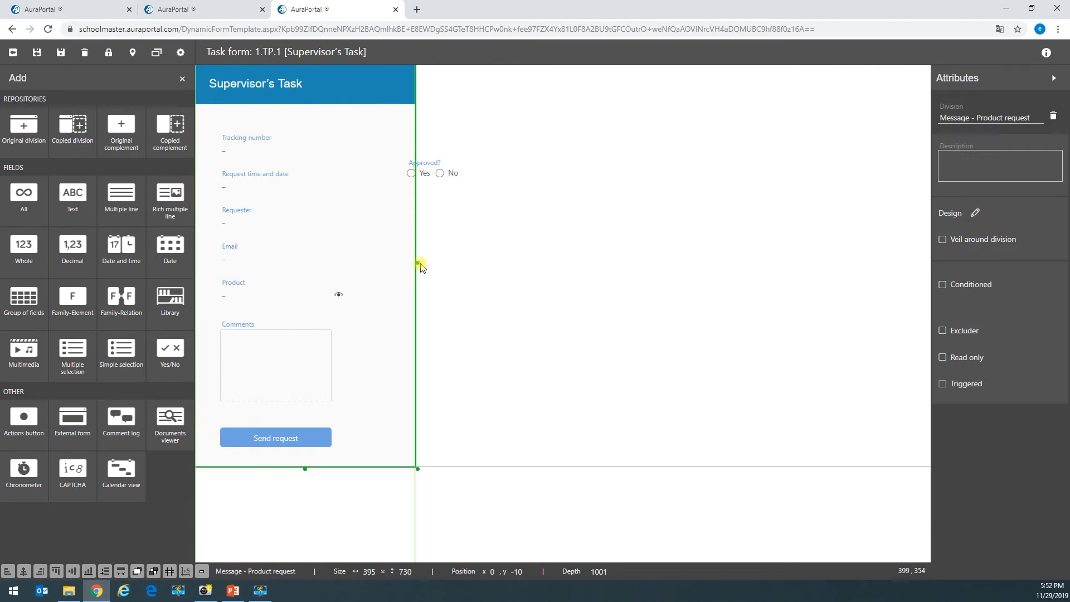
{"action": "left_click_drag", "start_coordinate": [418, 263], "coordinate": [730, 286]}
{"action": "left_click", "coordinate": [429, 177]}
{"action": "left_click_drag", "start_coordinate": [429, 177], "coordinate": [426, 150]}
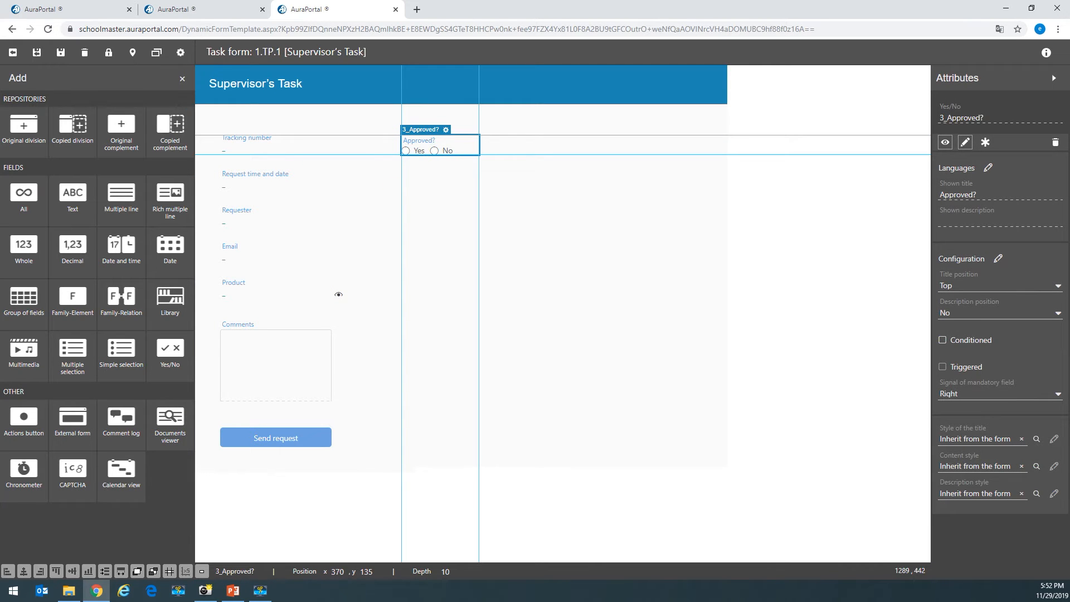
{"action": "key", "text": "alt+Tab"}
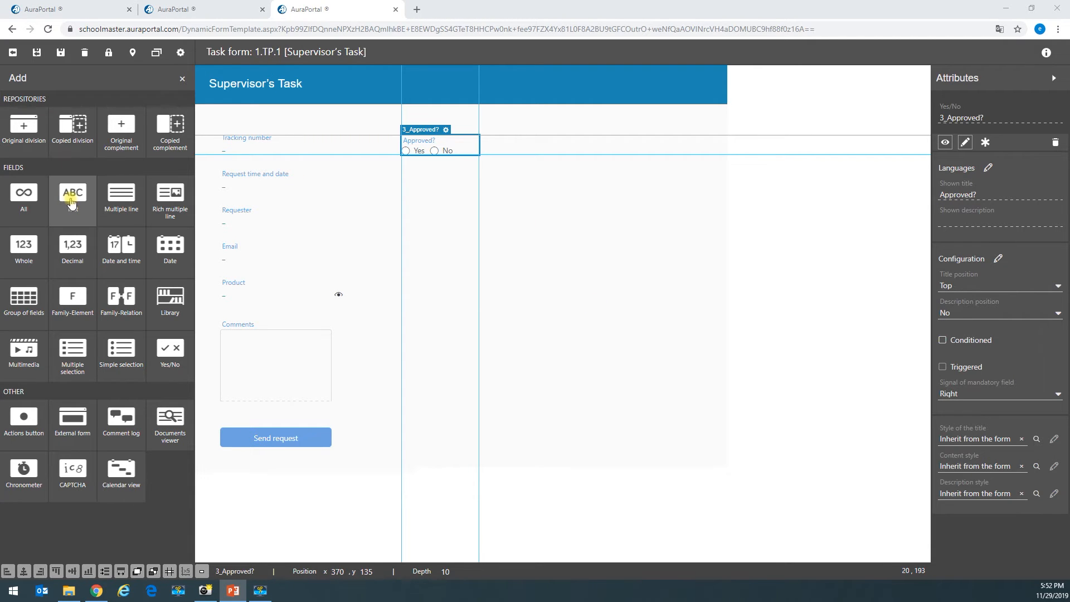
- Add a multiple-line field backed by a new general term named 'Description'
{"action": "left_click", "coordinate": [127, 220]}
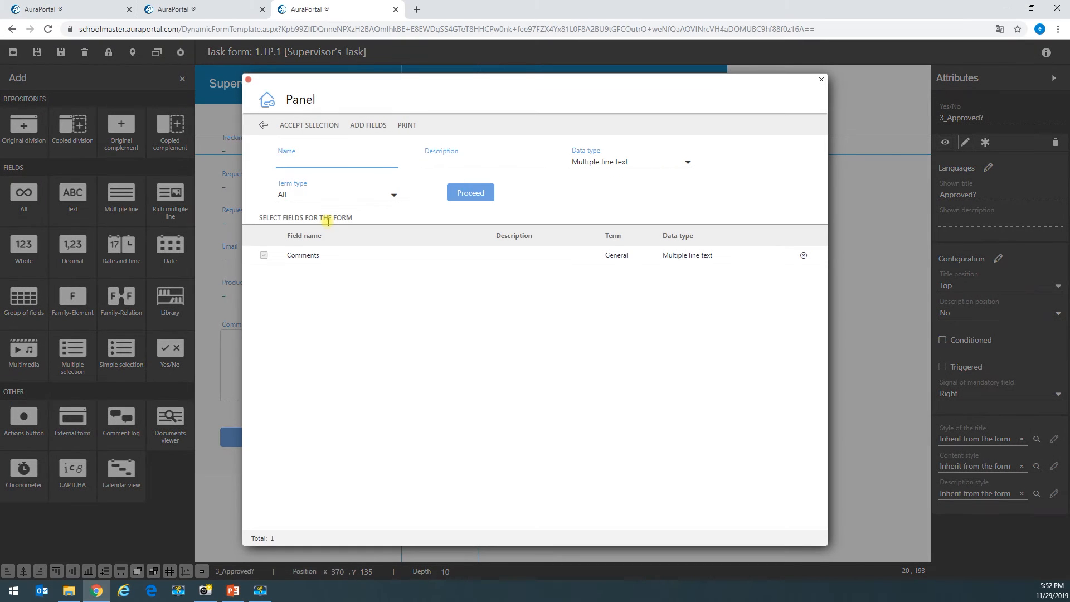
{"action": "left_click", "coordinate": [367, 125]}
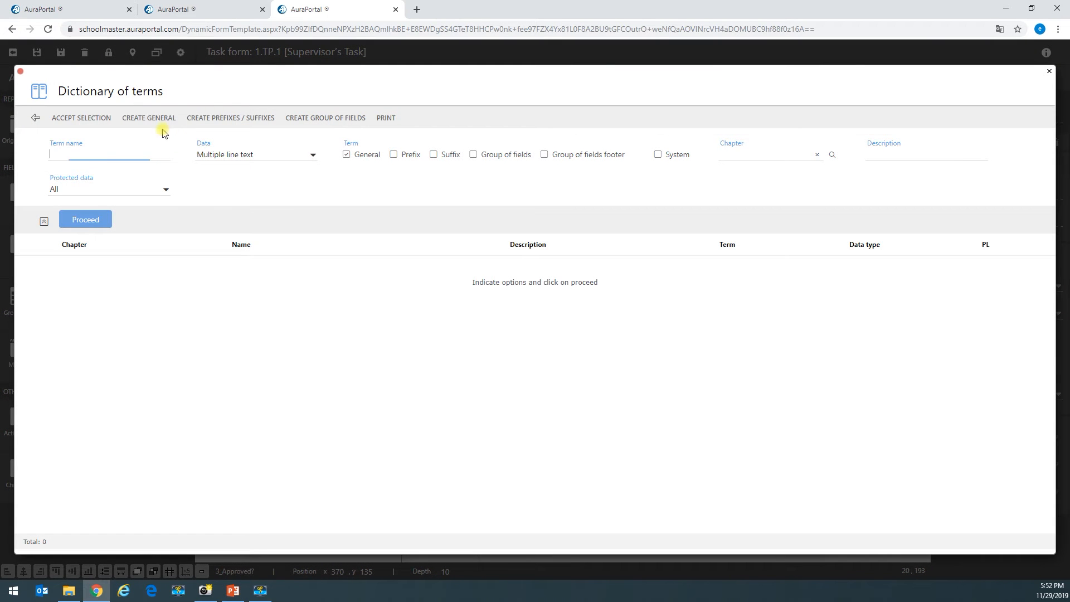
{"action": "left_click", "coordinate": [143, 118]}
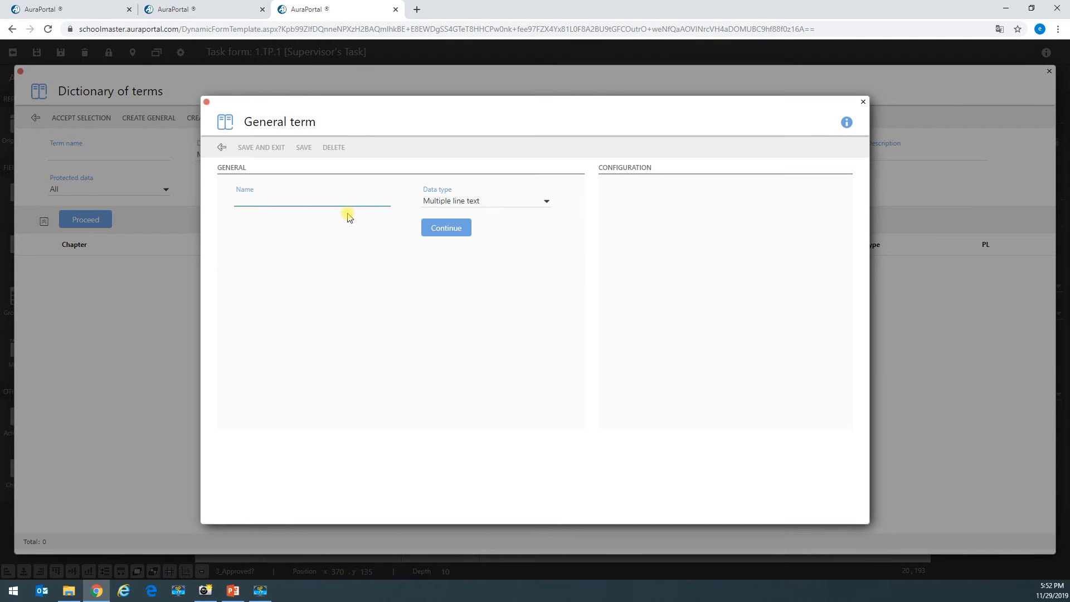
{"action": "type", "text": "Description"}
{"action": "left_click", "coordinate": [466, 230]}
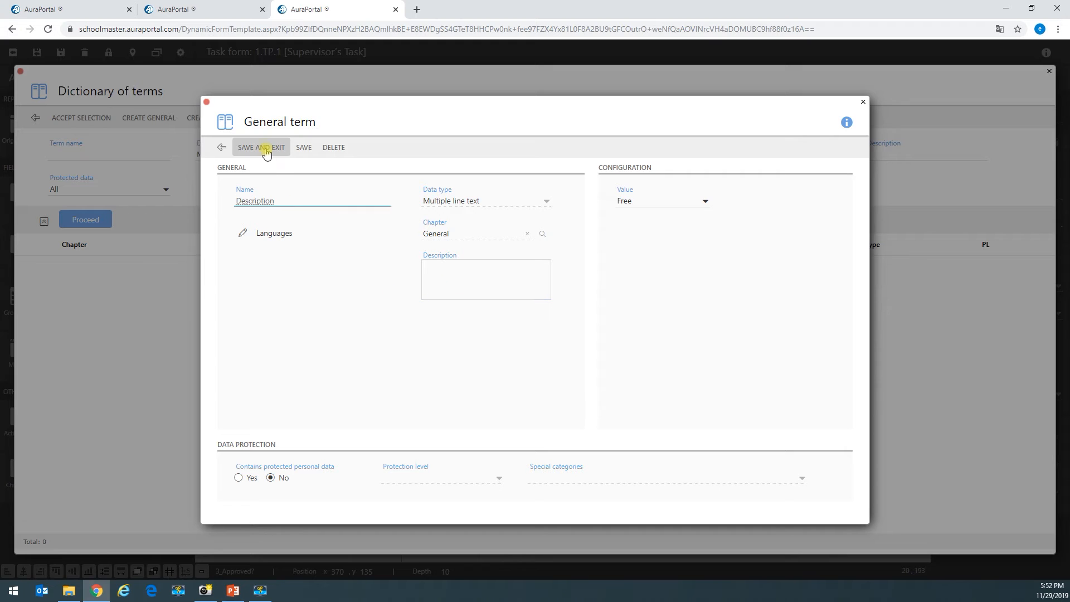
{"action": "left_click", "coordinate": [270, 146]}
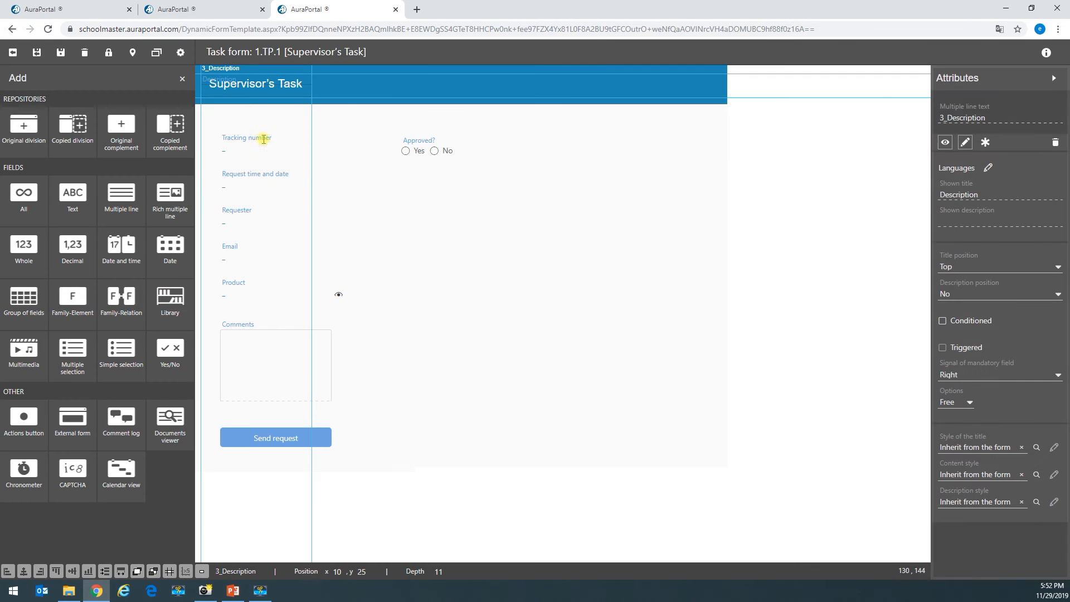
- Place Description under Approved? in the second column and stretch it into a large text box
{"action": "left_click_drag", "start_coordinate": [211, 85], "coordinate": [407, 193]}
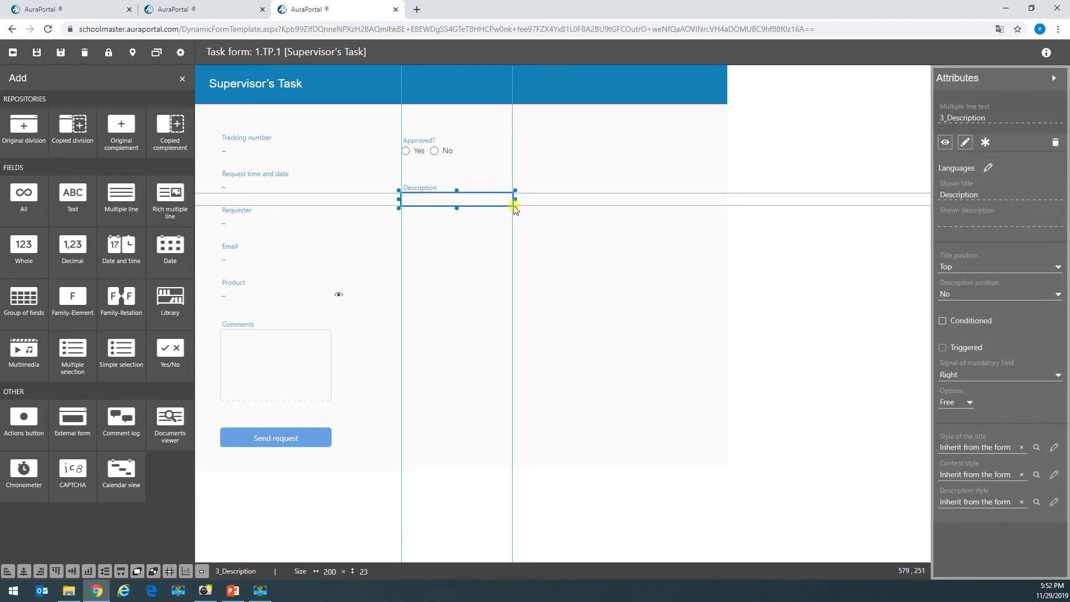
{"action": "left_click_drag", "start_coordinate": [513, 207], "coordinate": [661, 406]}
{"action": "left_click", "coordinate": [607, 433]}
{"action": "left_click", "coordinate": [575, 304]}
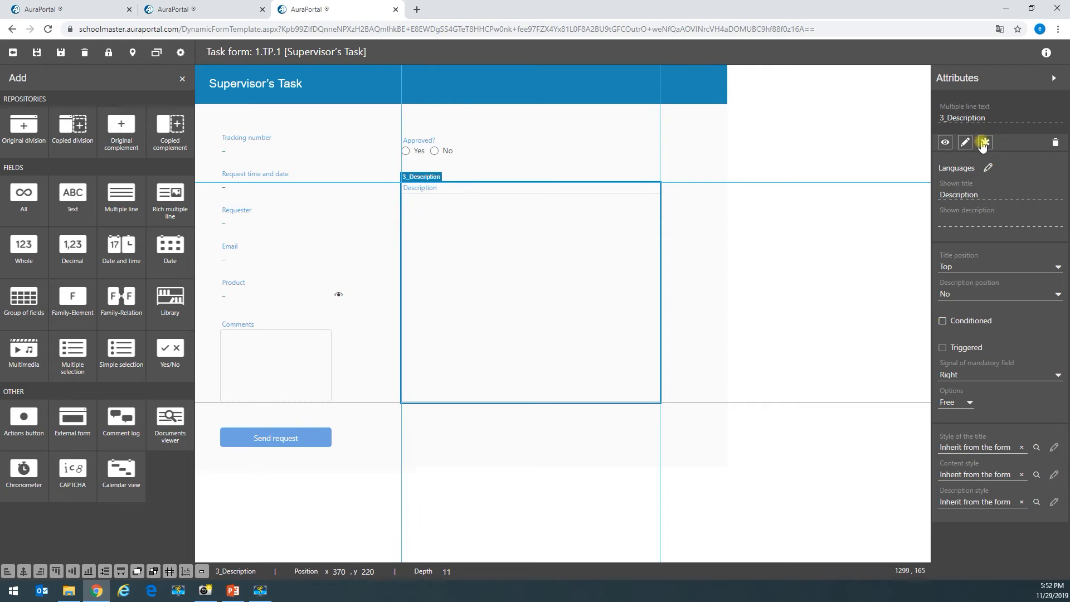
{"action": "left_click", "coordinate": [442, 150]}
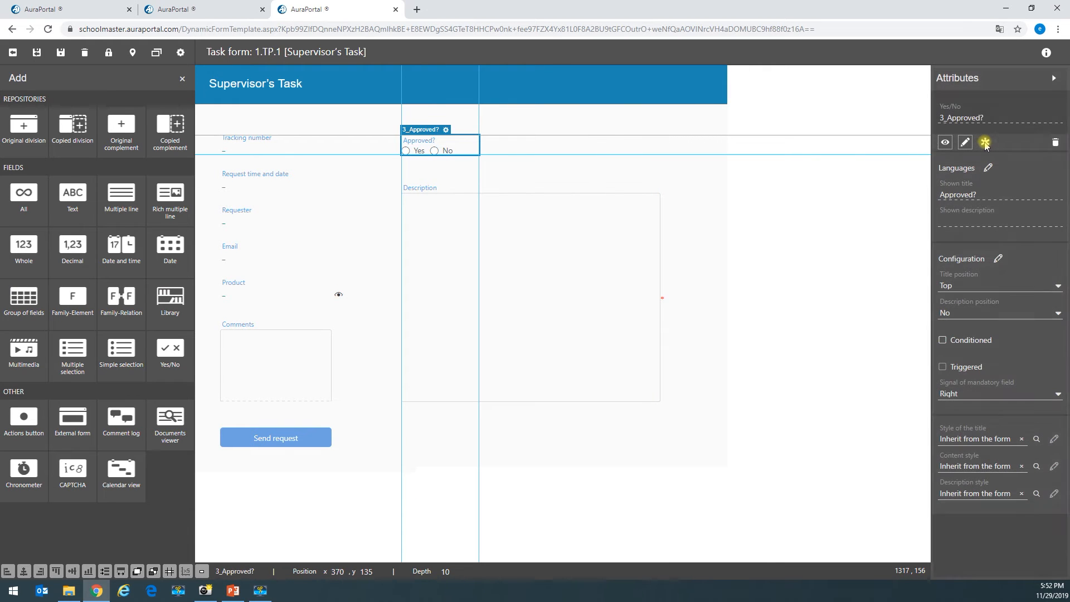
- Make Approved? mandatory and move Send request below the Description box
{"action": "left_click", "coordinate": [728, 273]}
{"action": "left_click", "coordinate": [255, 441]}
{"action": "left_click_drag", "start_coordinate": [283, 439], "coordinate": [577, 435]}
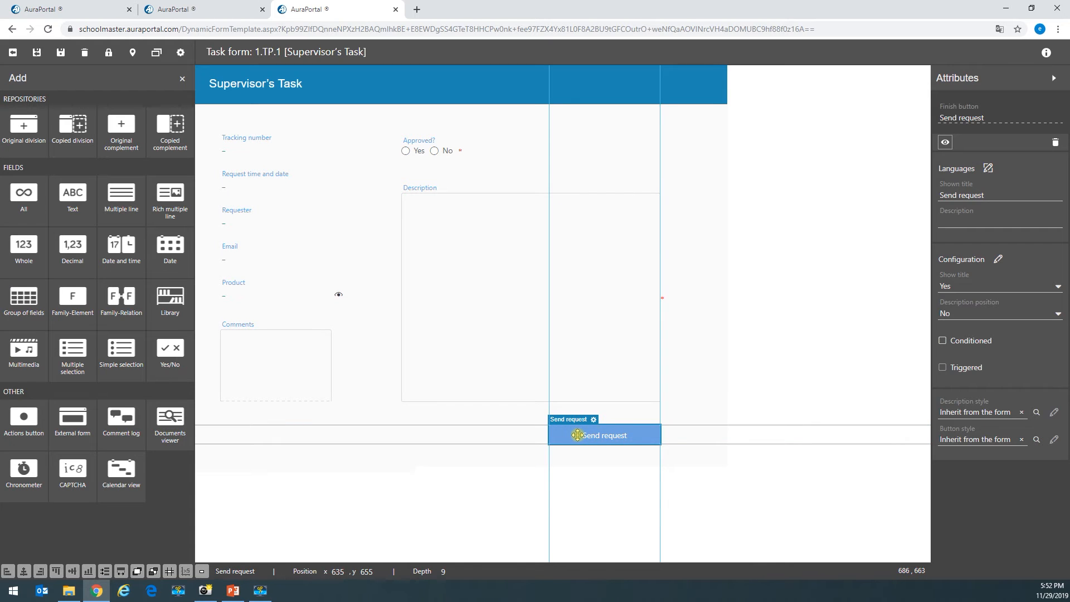
- Narrow the form division to 925 × 730 to fit its two columns
{"action": "left_click", "coordinate": [695, 394]}
{"action": "left_click_drag", "start_coordinate": [730, 262], "coordinate": [713, 262]}
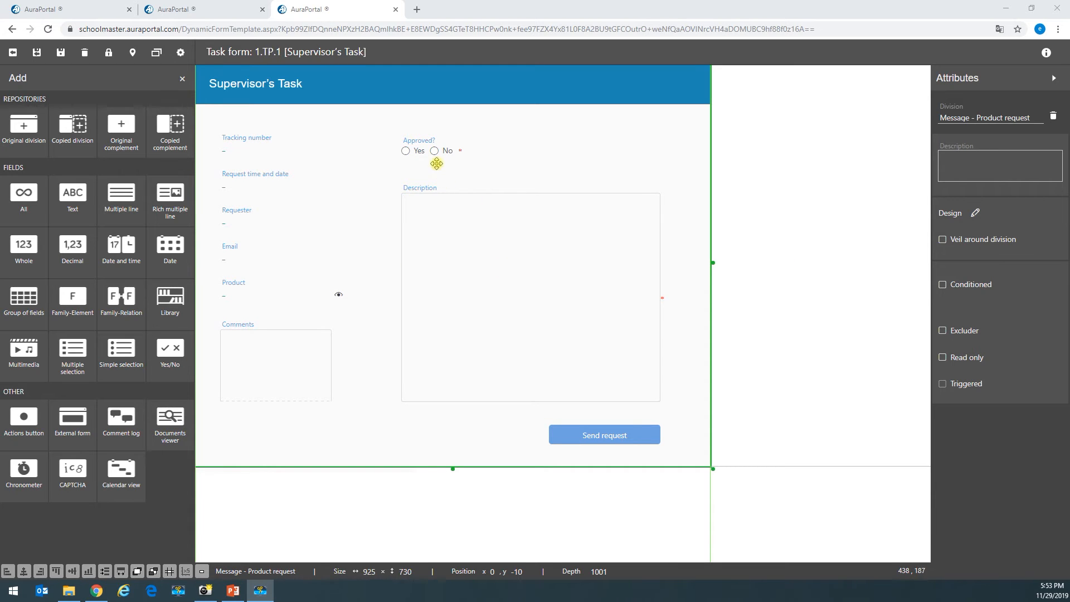
{"action": "left_click", "coordinate": [484, 239]}
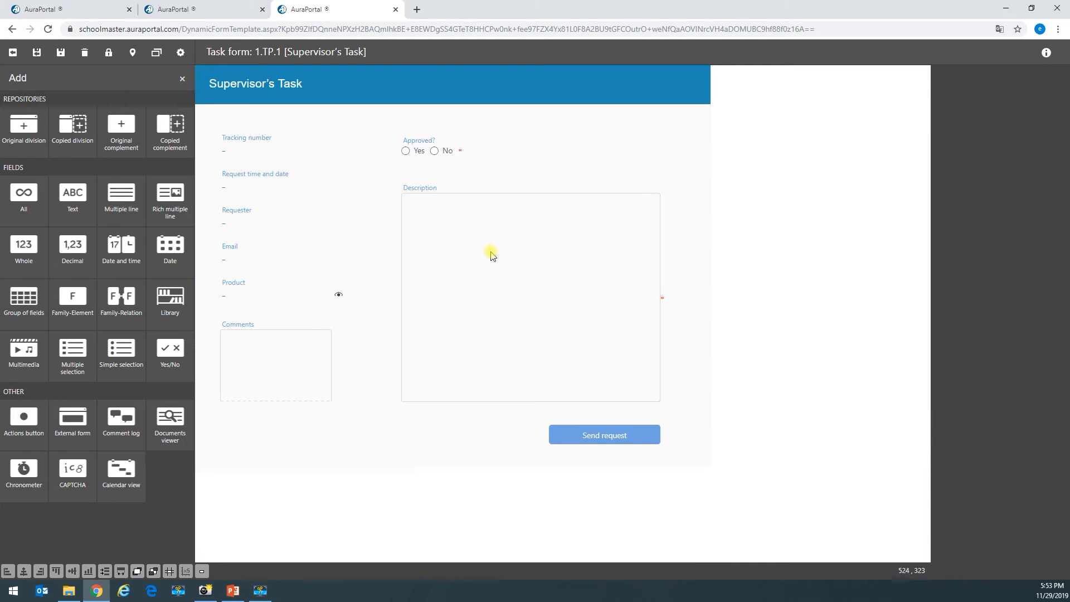
- Keep Description as free input and make it a conditional field
{"action": "left_click", "coordinate": [964, 402]}
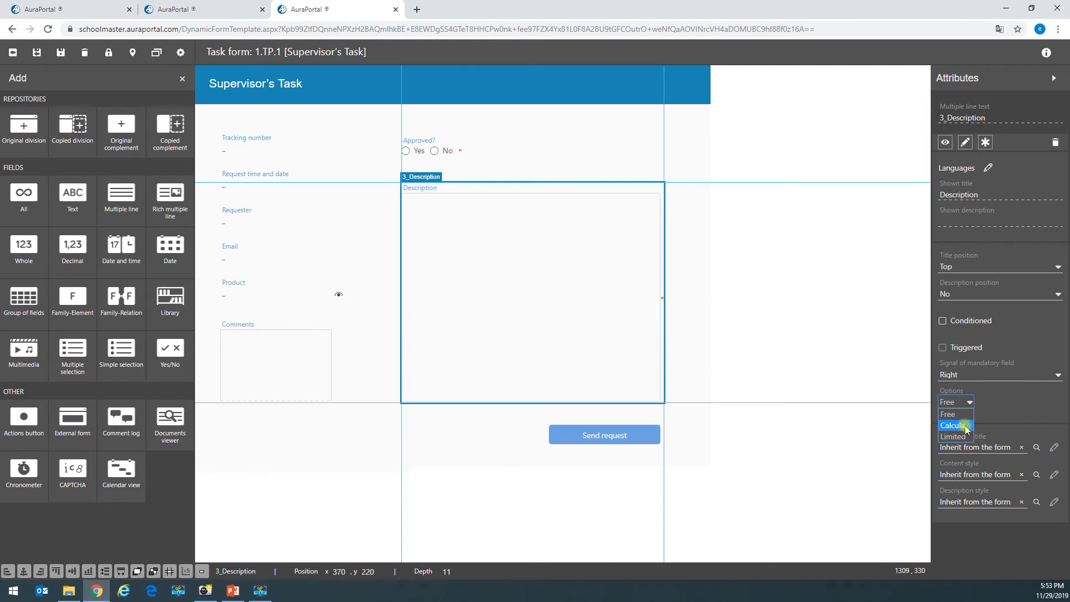
{"action": "left_click", "coordinate": [1017, 411]}
{"action": "left_click", "coordinate": [957, 321]}
{"action": "left_click", "coordinate": [1008, 321]}
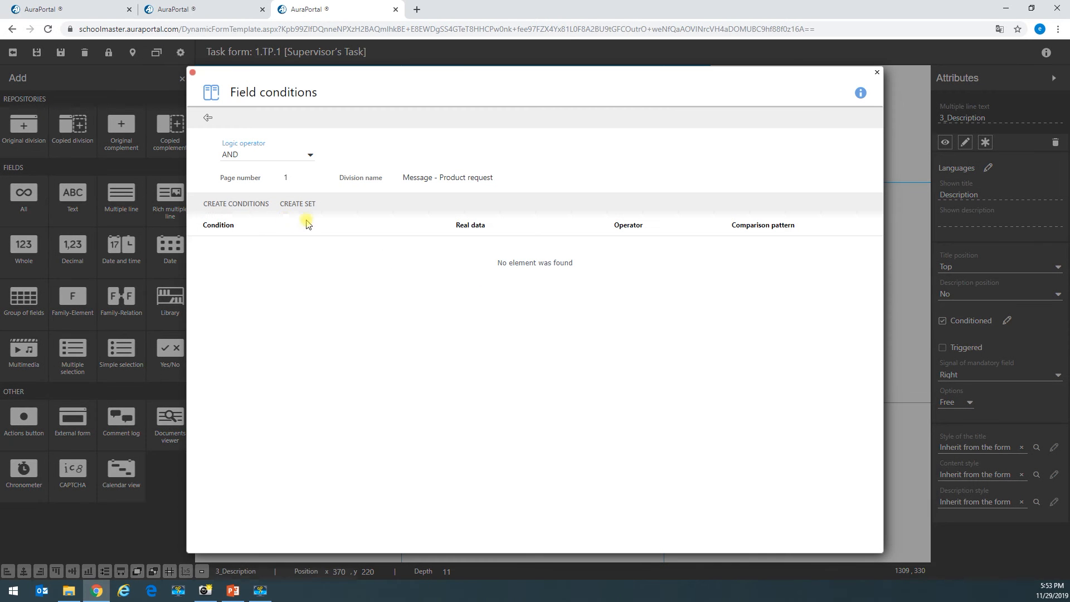
- Add a condition on Description: Approved? Equal to No, then save it
{"action": "left_click", "coordinate": [228, 205]}
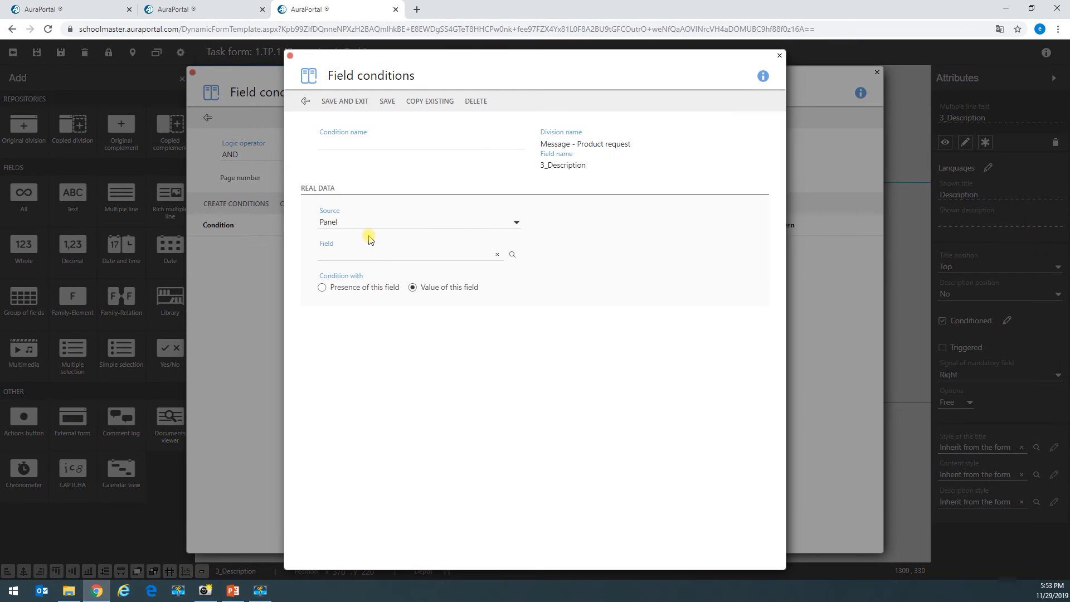
{"action": "left_click", "coordinate": [489, 254]}
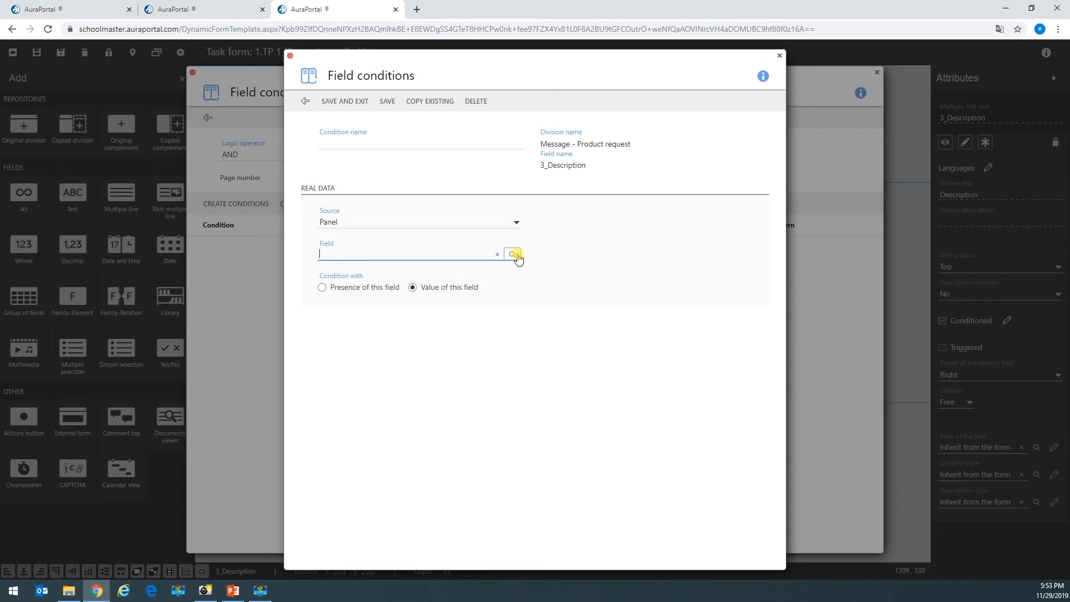
{"action": "left_click", "coordinate": [512, 254]}
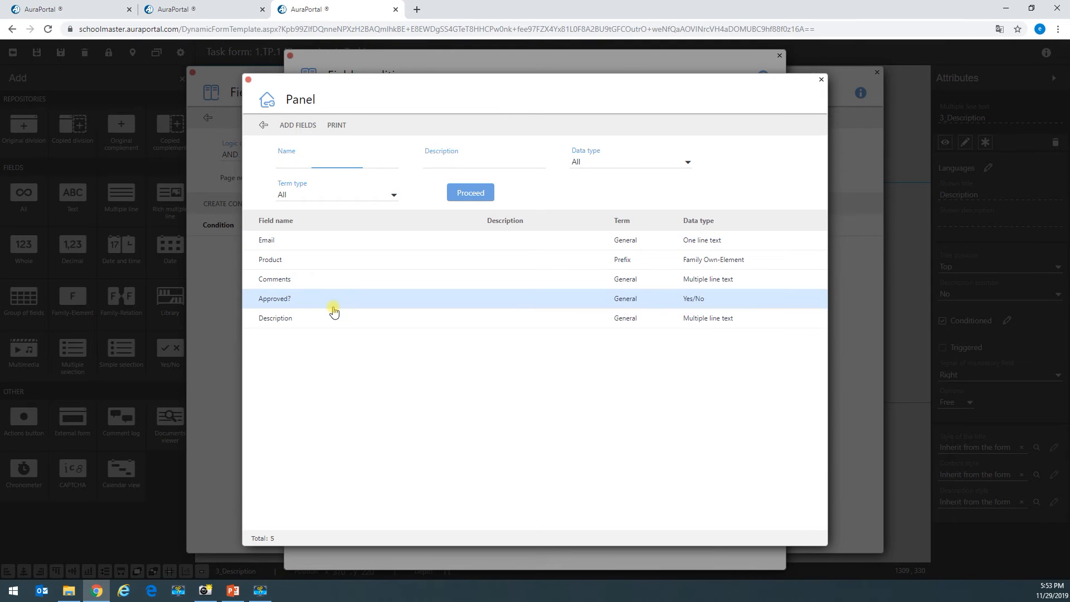
{"action": "left_click", "coordinate": [332, 304]}
{"action": "left_click", "coordinate": [403, 474]}
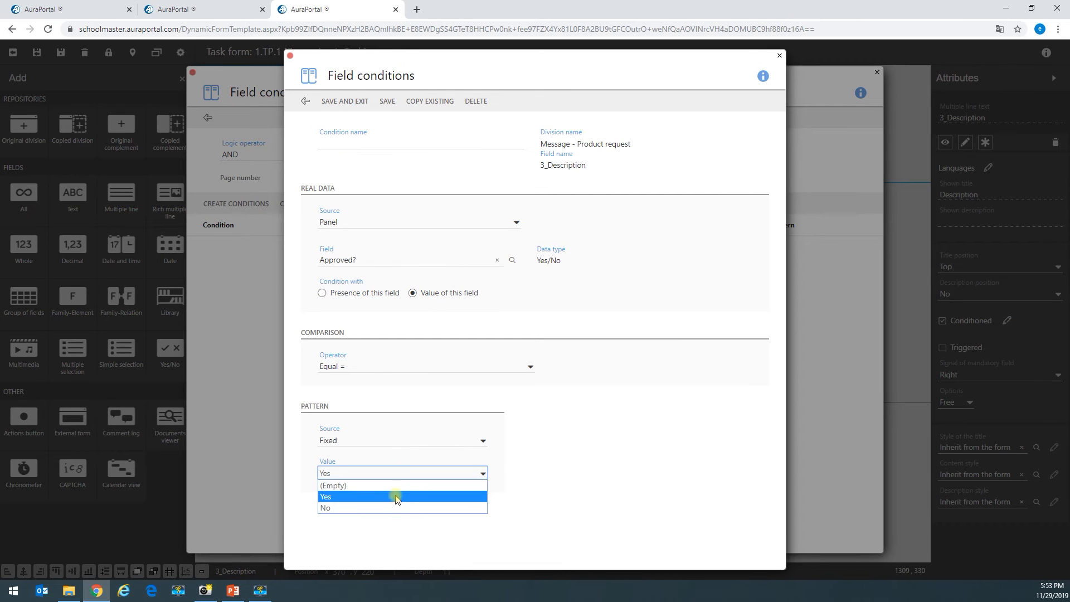
{"action": "left_click", "coordinate": [395, 507]}
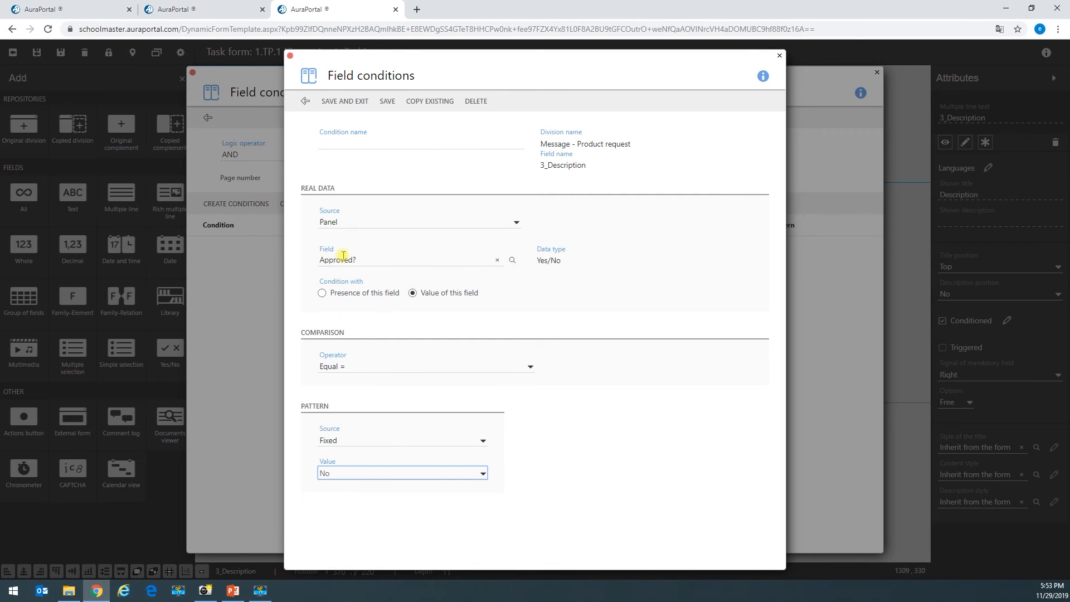
{"action": "left_click", "coordinate": [325, 367]}
{"action": "left_click", "coordinate": [325, 368]}
{"action": "left_click", "coordinate": [346, 473]}
{"action": "left_click", "coordinate": [345, 478]}
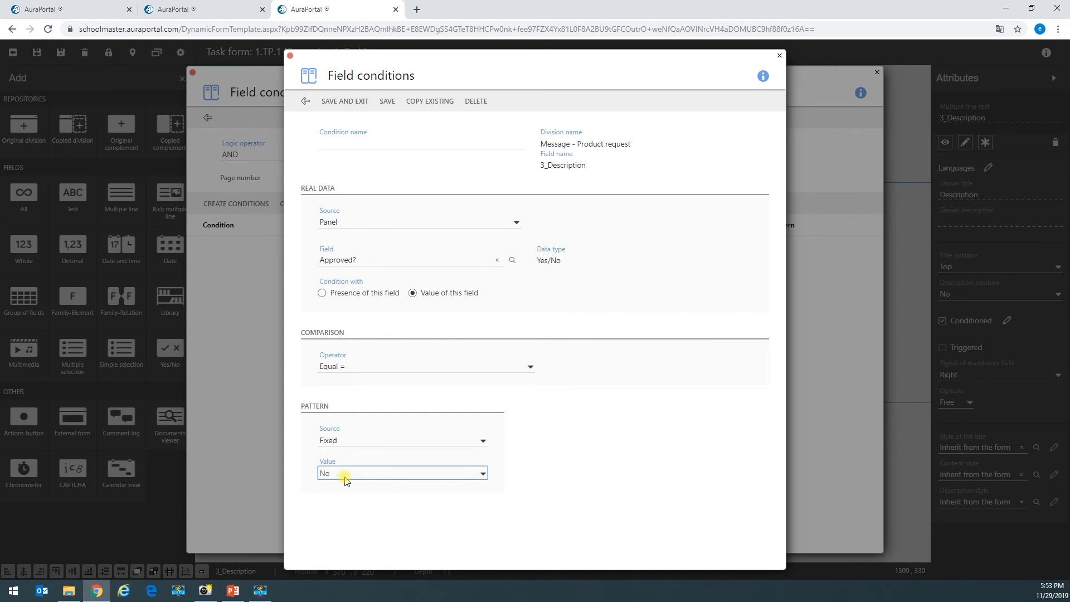
{"action": "left_click", "coordinate": [356, 103]}
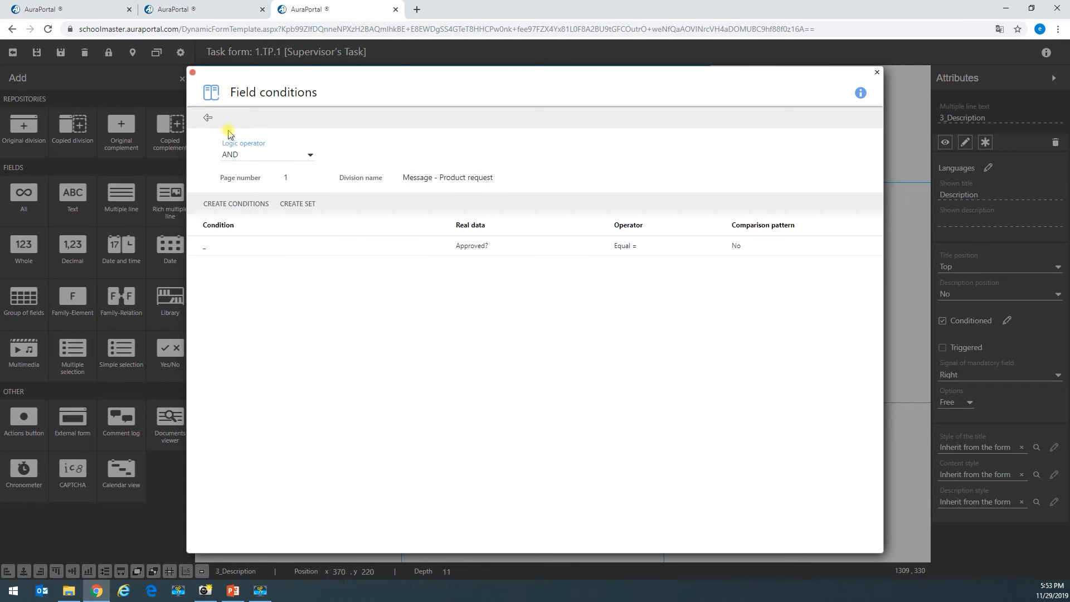
{"action": "left_click", "coordinate": [207, 118]}
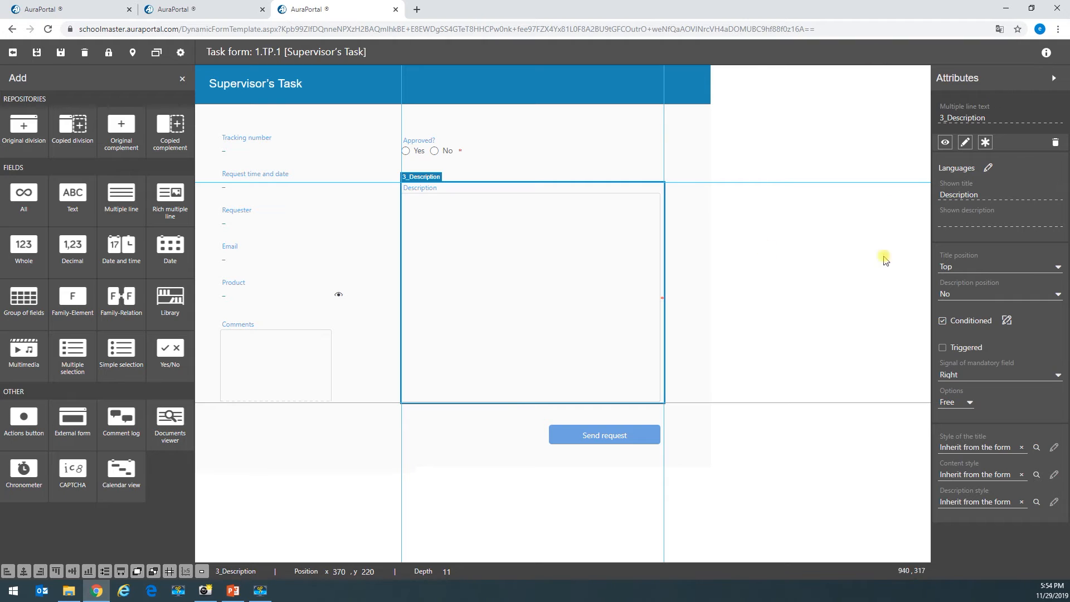
- Hide the Product request message division to expose the Confirmation division
{"action": "left_click", "coordinate": [188, 78]}
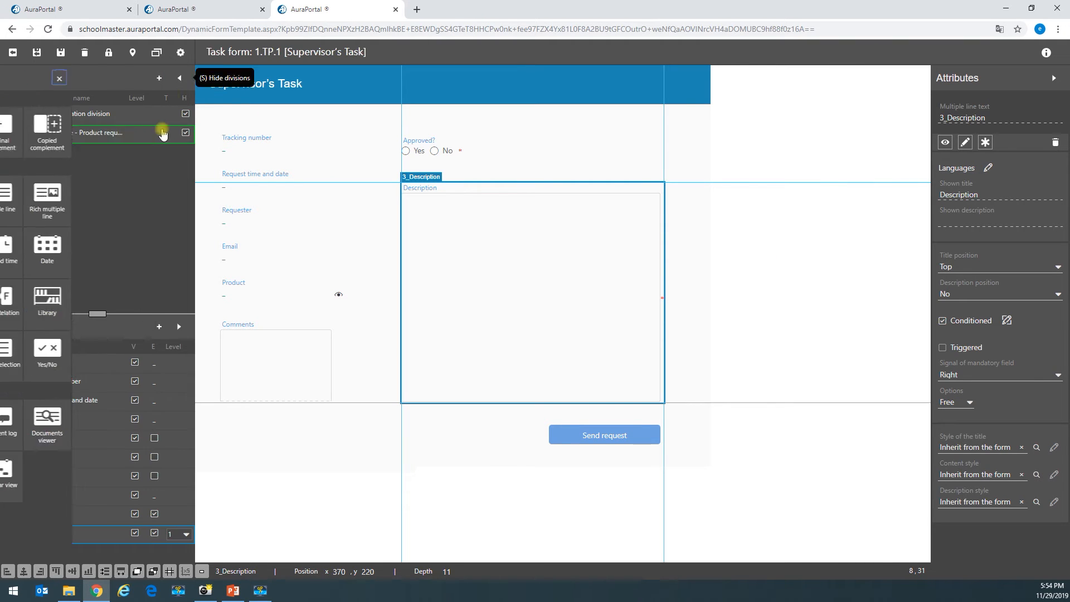
{"action": "left_click", "coordinate": [77, 116]}
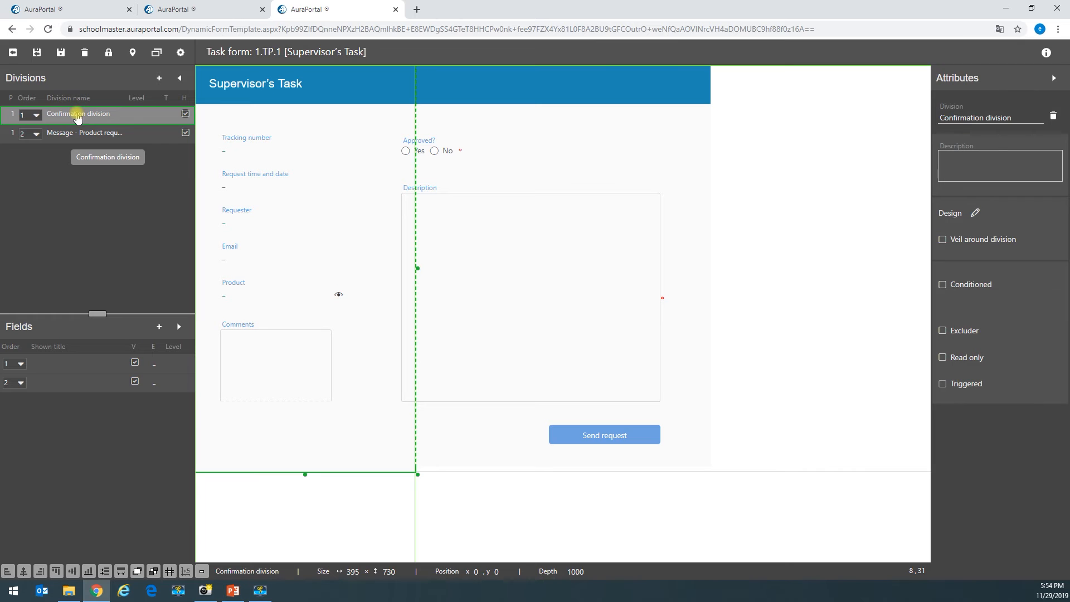
{"action": "left_click", "coordinate": [185, 133]}
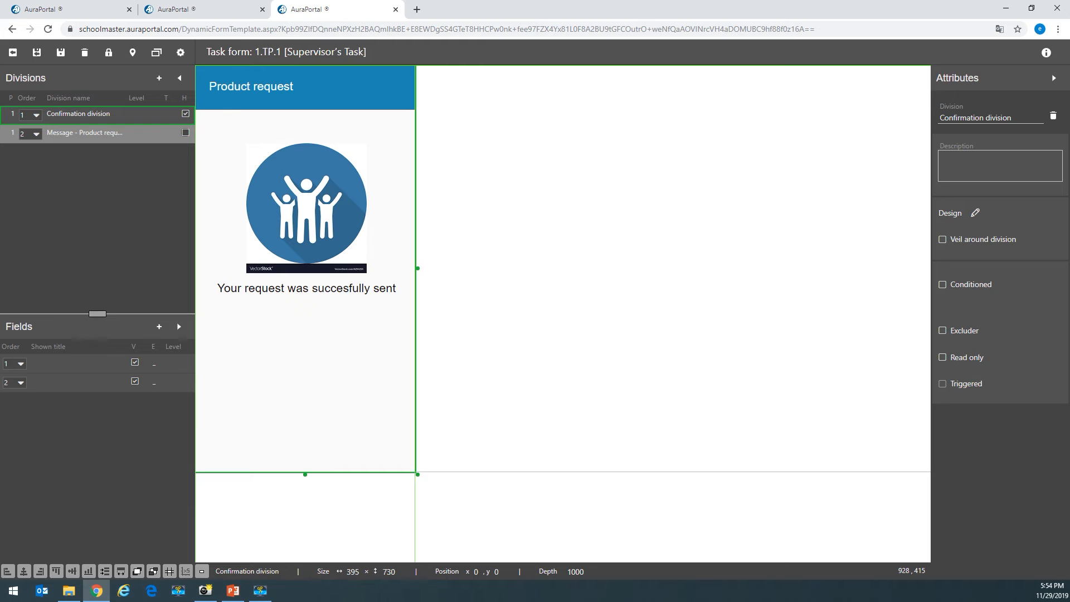
- Change the confirmation text to 'Your decision was succesfully submitted', then unhide the message division
{"action": "left_click", "coordinate": [287, 289]}
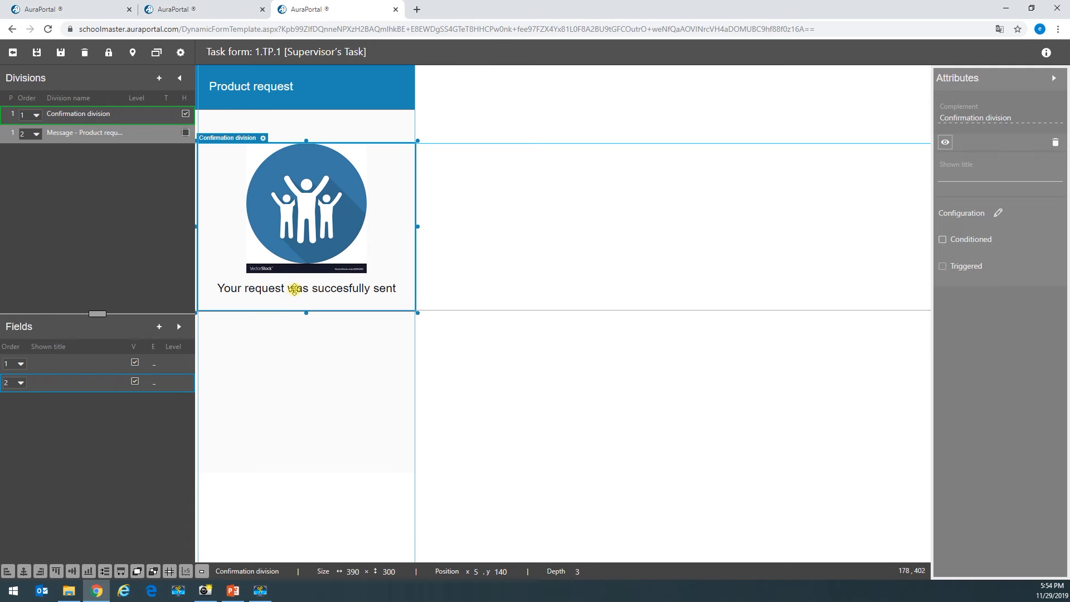
{"action": "left_click", "coordinate": [266, 140]}
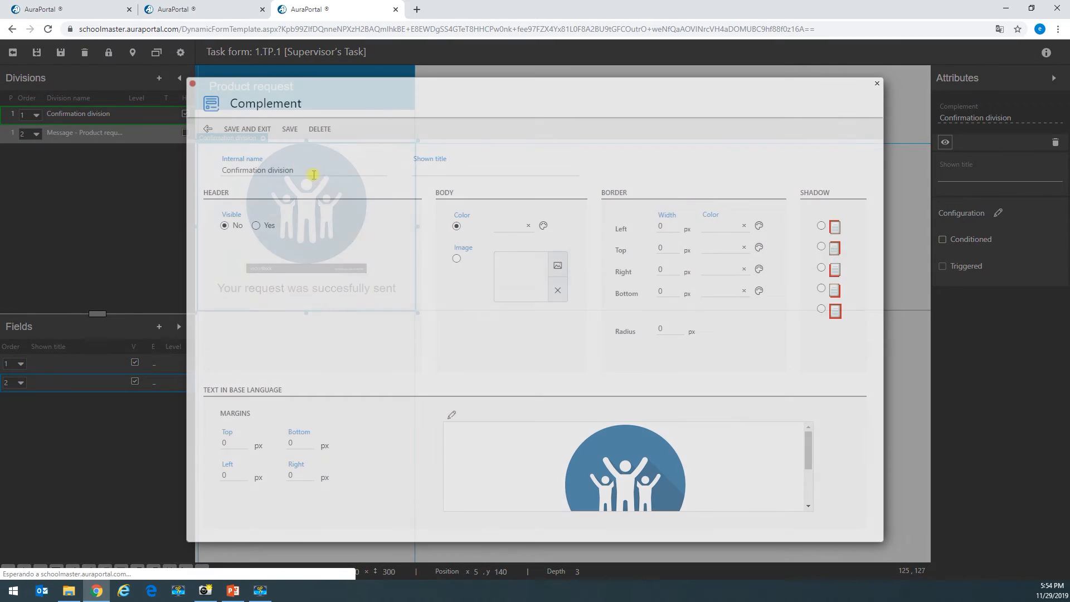
{"action": "left_click", "coordinate": [449, 416]}
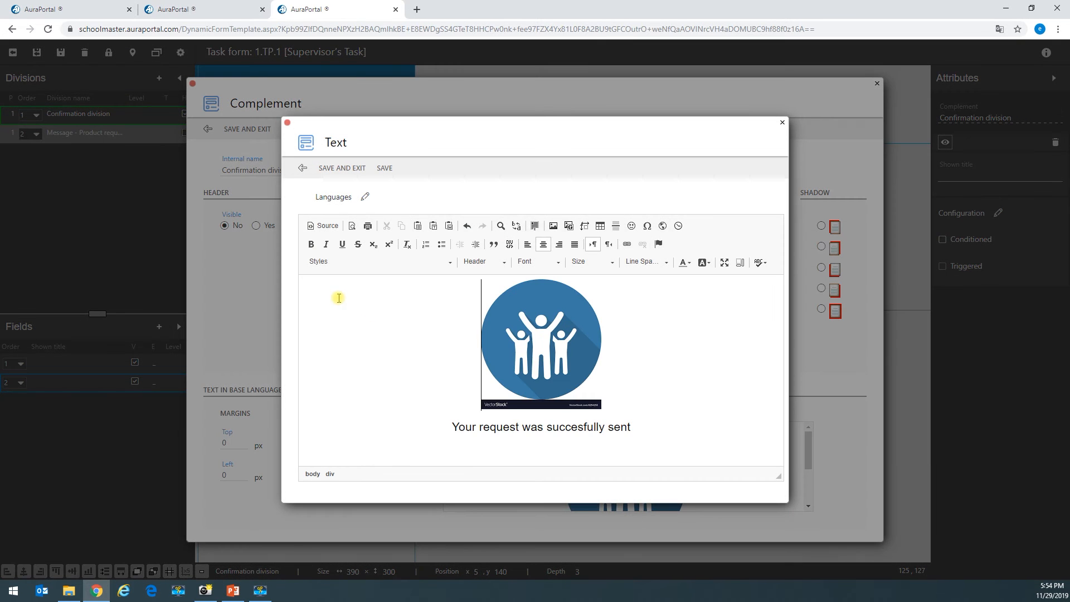
{"action": "double_click", "coordinate": [506, 430]}
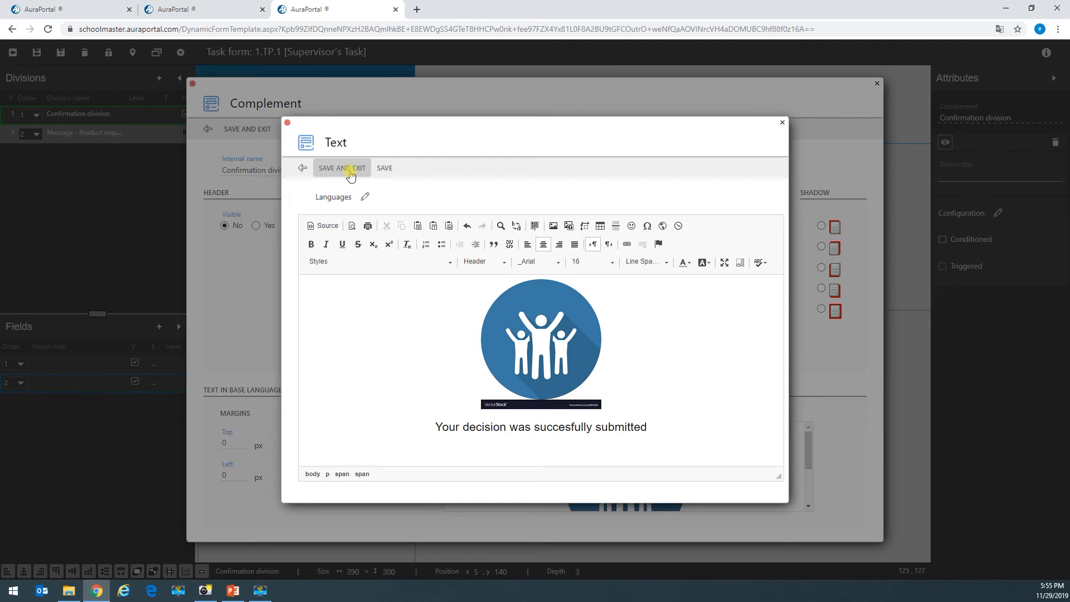
{"action": "left_click", "coordinate": [350, 169]}
{"action": "left_click", "coordinate": [247, 128]}
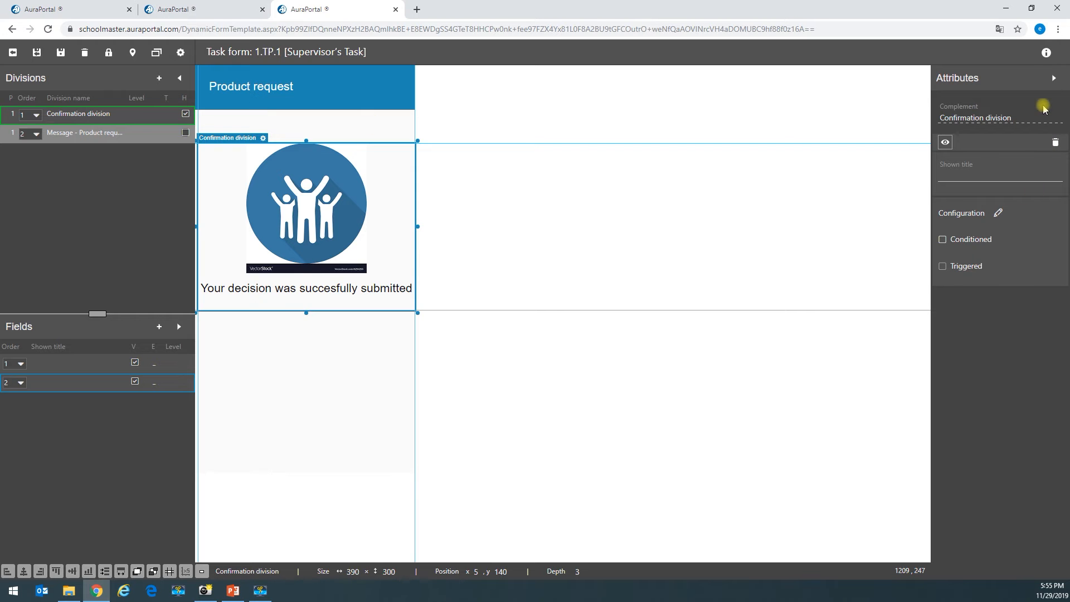
{"action": "left_click", "coordinate": [186, 133]}
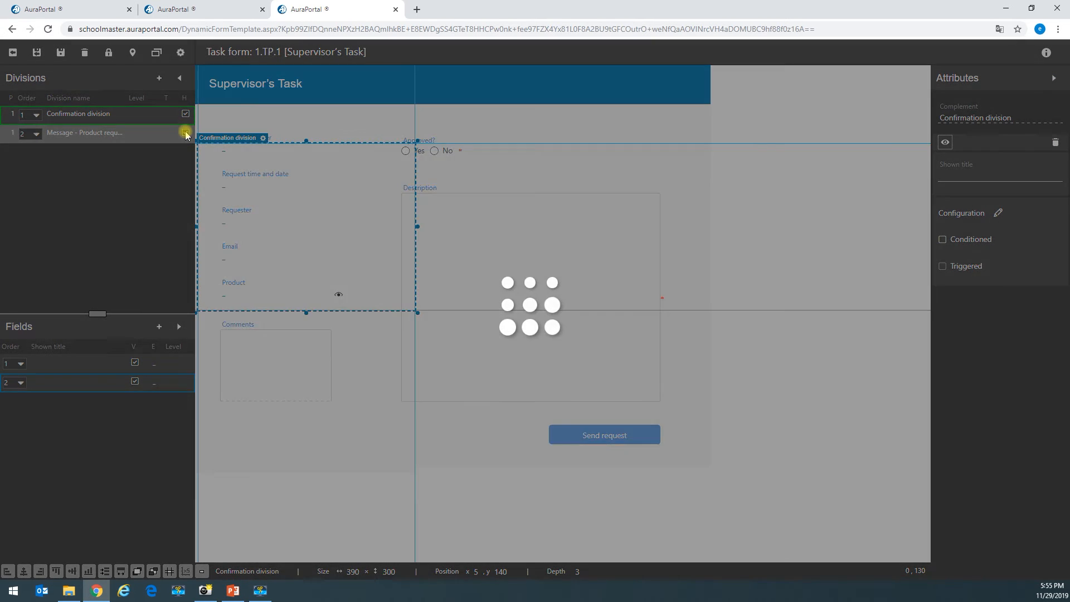
- Shorten the Description box to 160 px high
{"action": "left_click", "coordinate": [515, 176]}
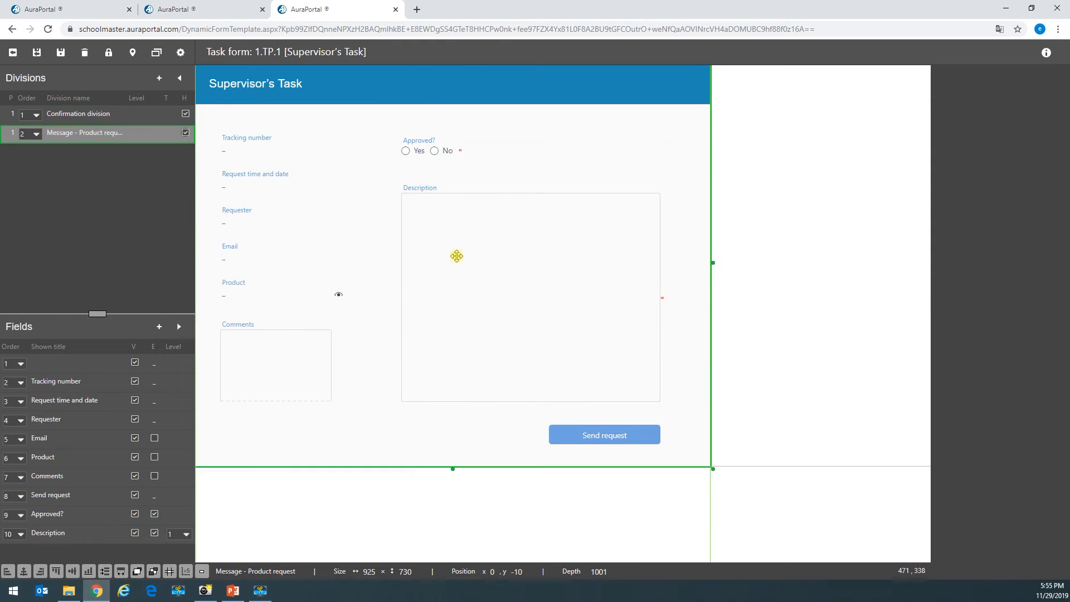
{"action": "left_click", "coordinate": [507, 354]}
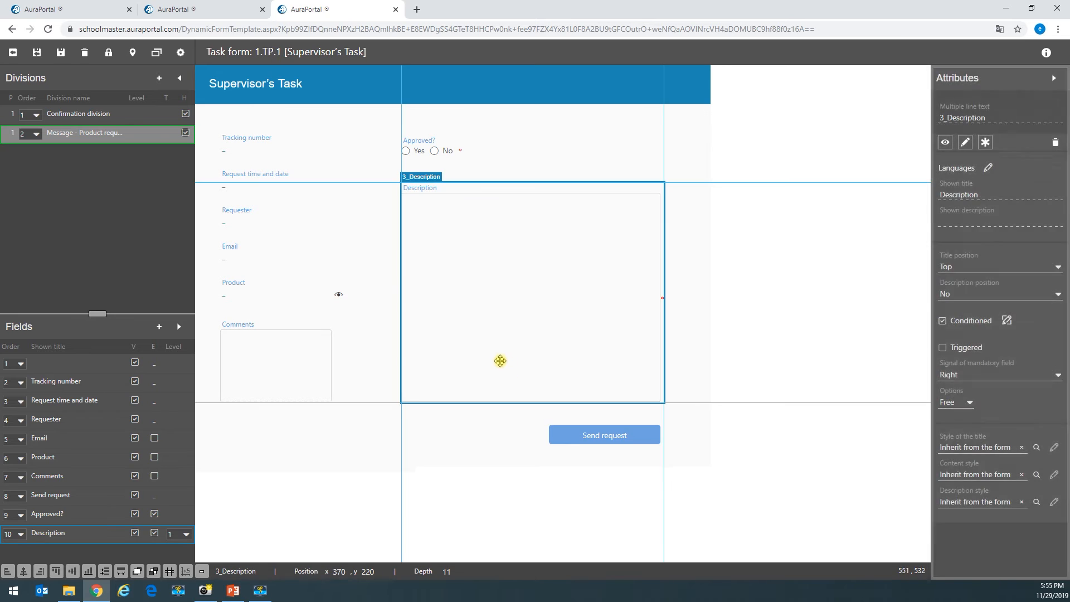
{"action": "left_click", "coordinate": [499, 361]}
{"action": "left_click_drag", "start_coordinate": [533, 405], "coordinate": [568, 283]}
{"action": "left_click", "coordinate": [478, 175]}
- Move Approved? and Description down about 205 px, to position 355, 345
{"action": "left_click", "coordinate": [421, 145]}
{"action": "left_click_drag", "start_coordinate": [437, 209], "coordinate": [434, 319]}
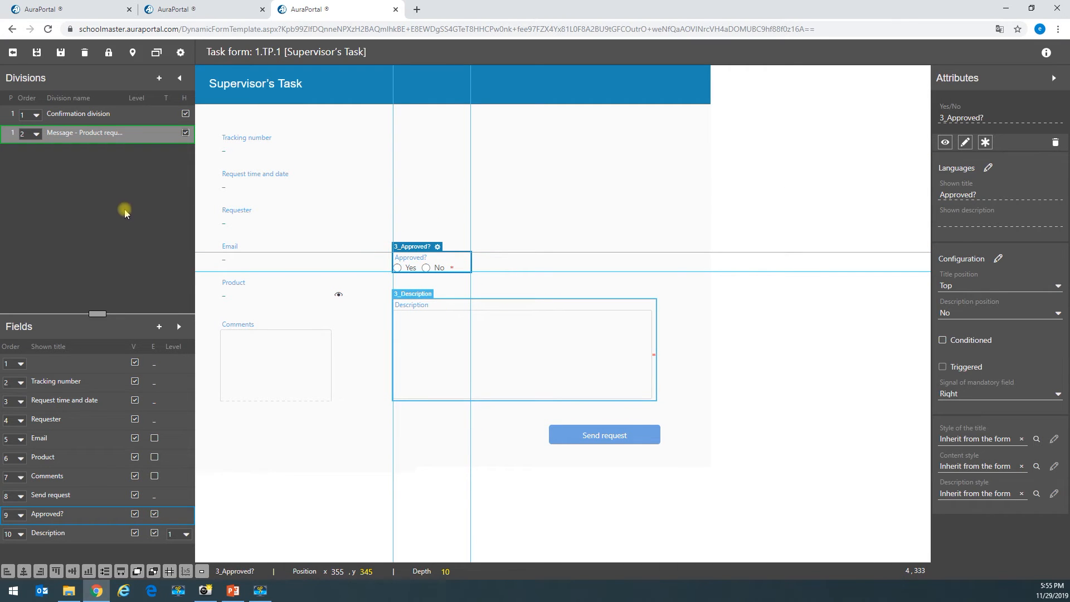
{"action": "left_click", "coordinate": [159, 78]}
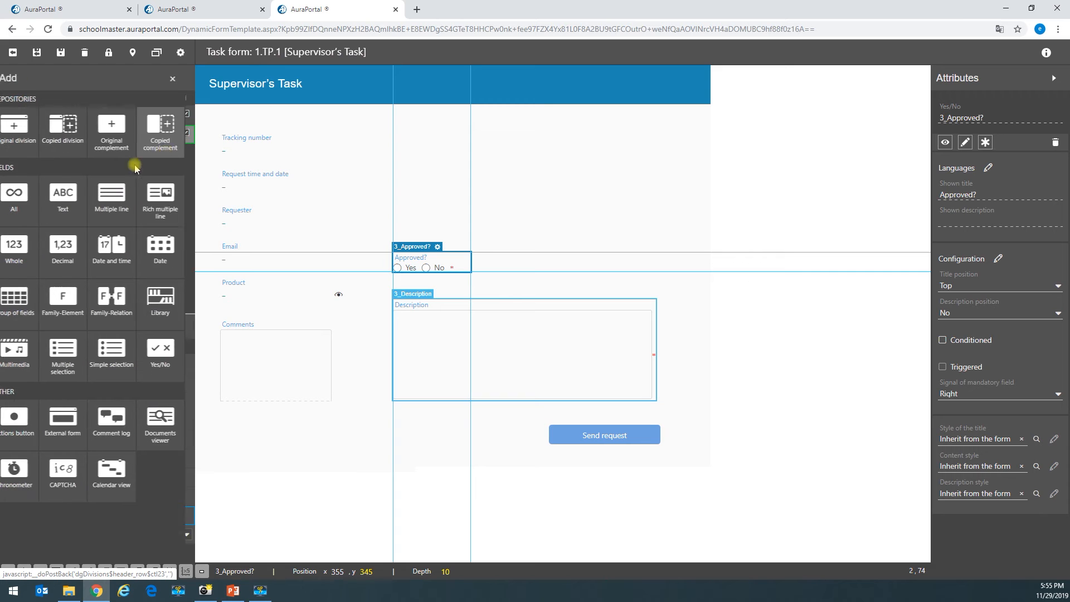
- Add an 'Instrucctions' complement with bold pasted text, placed in the middle column at 490 × 185
{"action": "left_click", "coordinate": [121, 135]}
{"action": "left_click", "coordinate": [282, 167]}
{"action": "type", "text": "Instrucctions"}
{"action": "left_click", "coordinate": [451, 416]}
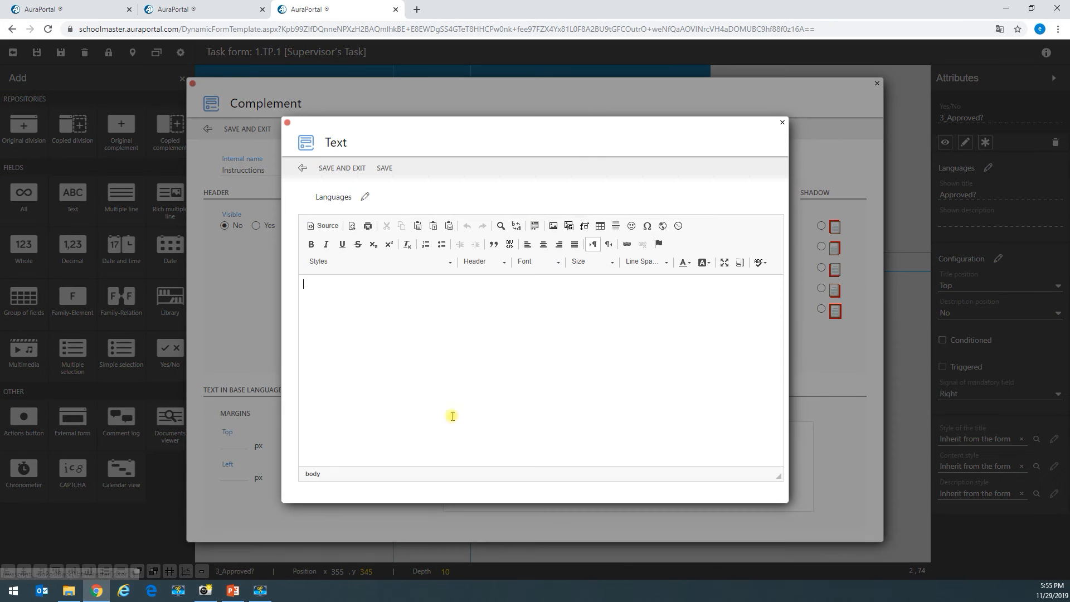
{"action": "type", "text": "You must review the equipment request. If you approve it, it must be delivered to the requester within 48 hours. In the case that you reject the request, the applicant will receive a task to cancel this request or process it again."}
{"action": "left_click_drag", "start_coordinate": [653, 299], "coordinate": [257, 281]}
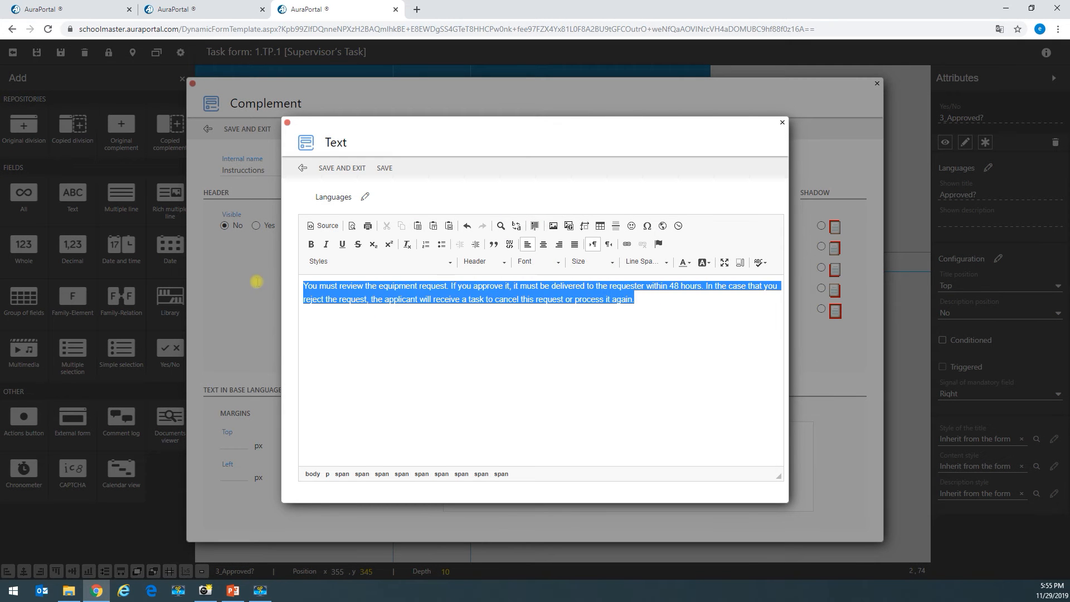
{"action": "left_click", "coordinate": [311, 244]}
{"action": "left_click", "coordinate": [342, 168]}
{"action": "left_click", "coordinate": [247, 128]}
{"action": "left_click_drag", "start_coordinate": [327, 125], "coordinate": [517, 177]}
{"action": "left_click_drag", "start_coordinate": [563, 298], "coordinate": [668, 235]}
- Set the instructions paragraph's line spacing to 2.50 and shorten its box to fit
{"action": "left_click", "coordinate": [436, 124]}
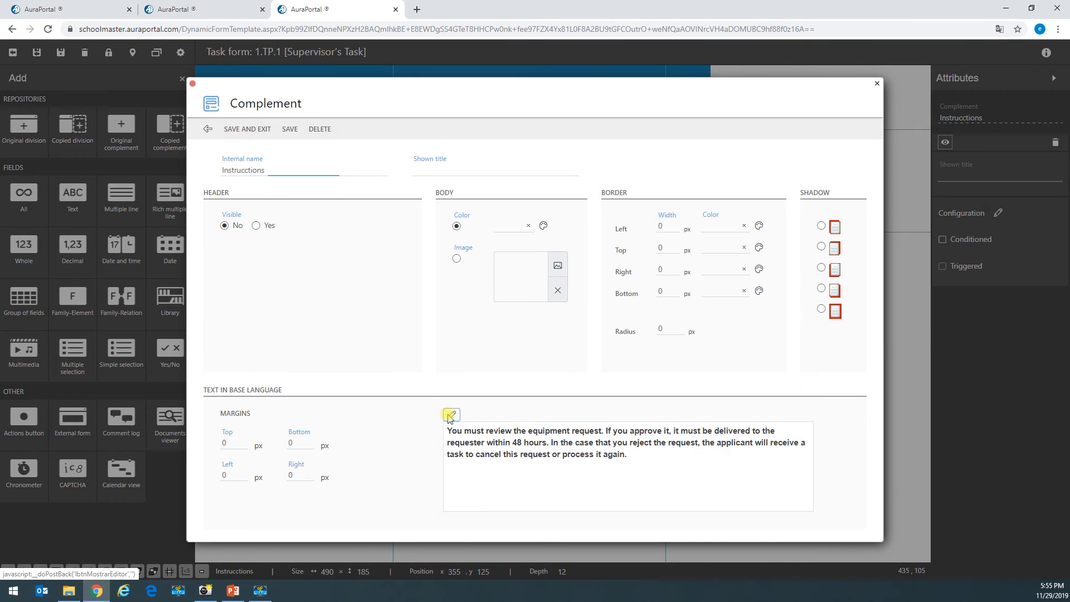
{"action": "left_click", "coordinate": [449, 412]}
{"action": "left_click_drag", "start_coordinate": [707, 327], "coordinate": [463, 286]}
{"action": "left_click_drag", "start_coordinate": [256, 210], "coordinate": [546, 199]}
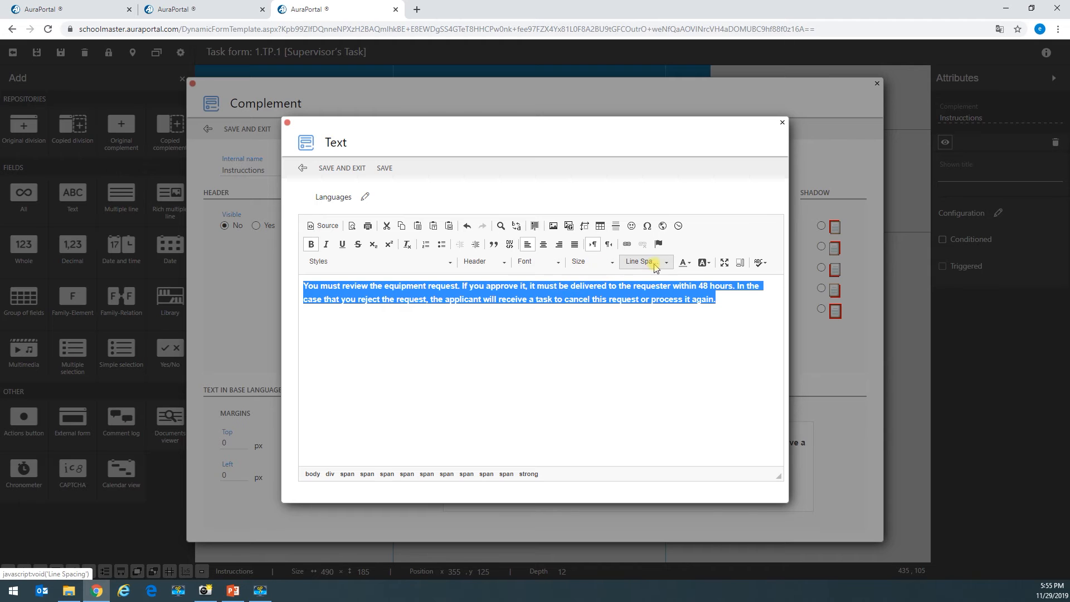
{"action": "left_click", "coordinate": [644, 261]}
{"action": "scroll", "coordinate": [668, 345], "scroll_direction": "down", "scroll_amount": 3}
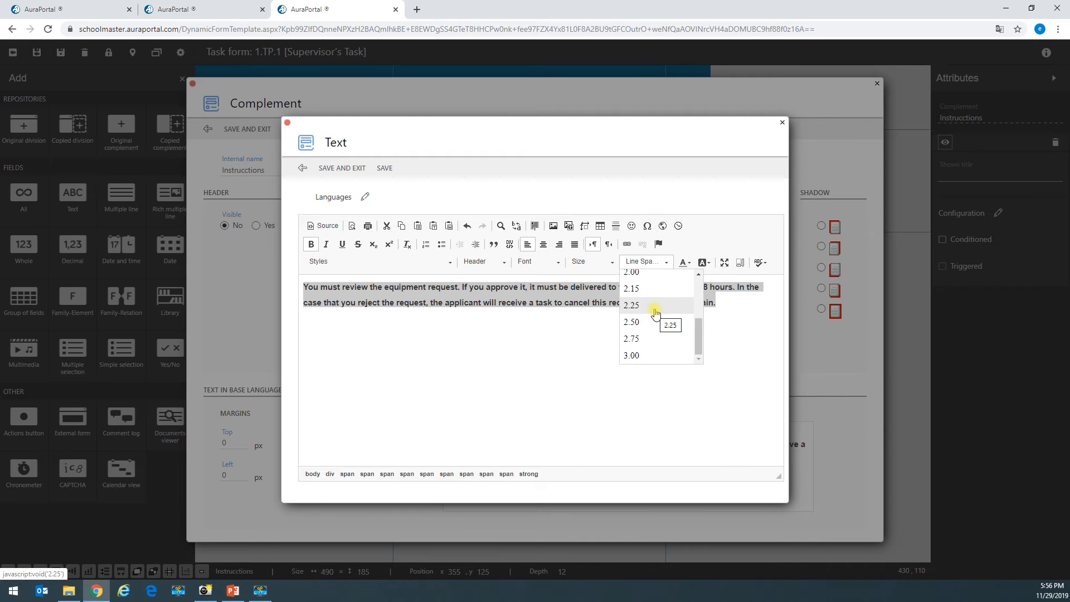
{"action": "left_click", "coordinate": [646, 321]}
{"action": "left_click", "coordinate": [345, 167]}
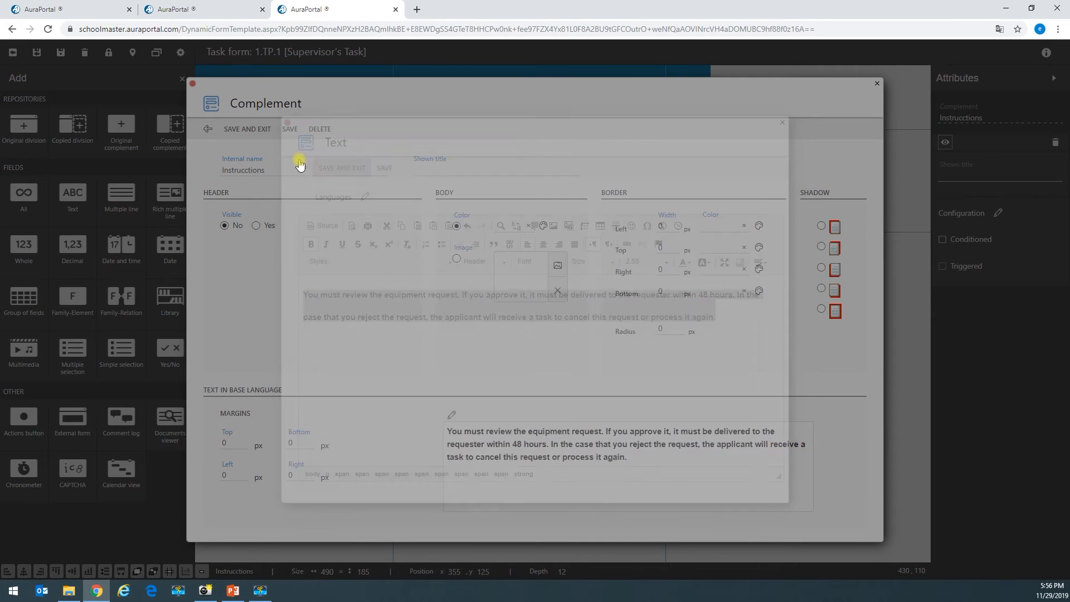
{"action": "left_click", "coordinate": [249, 130]}
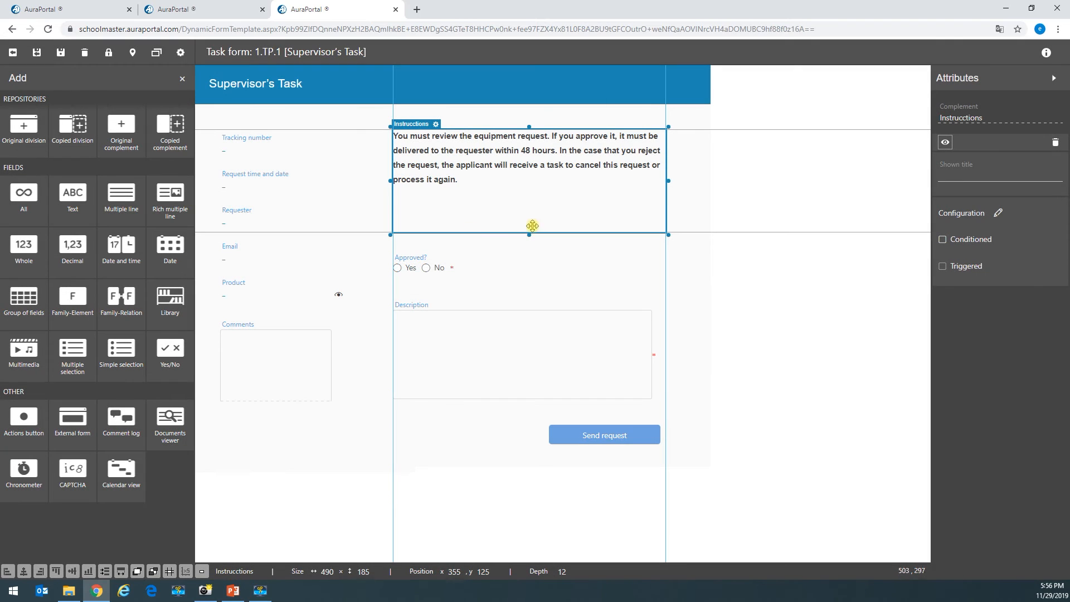
{"action": "left_click_drag", "start_coordinate": [530, 235], "coordinate": [547, 200]}
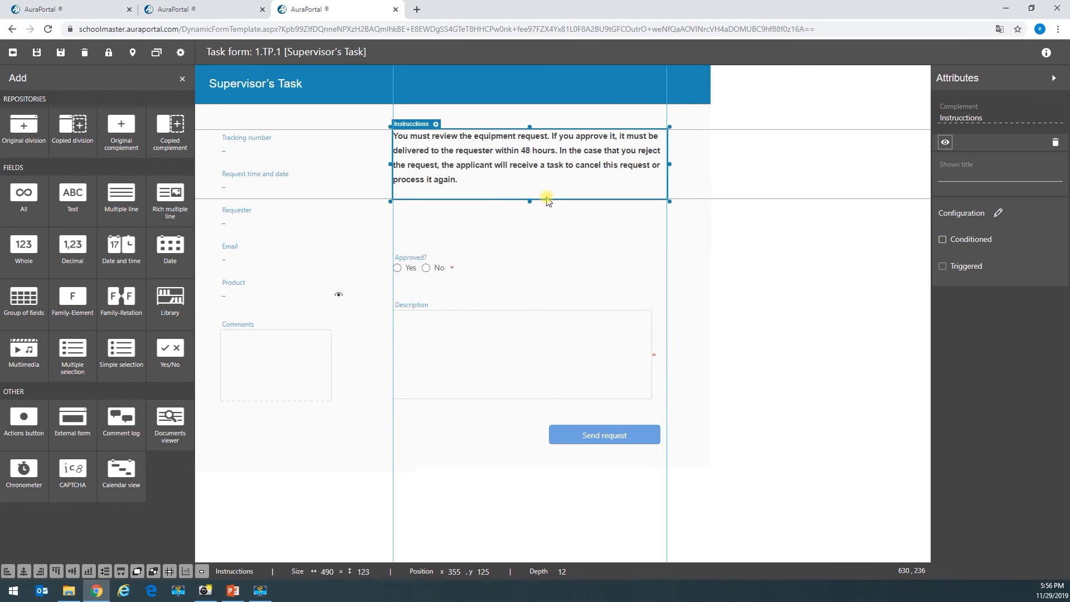
{"action": "left_click", "coordinate": [557, 215]}
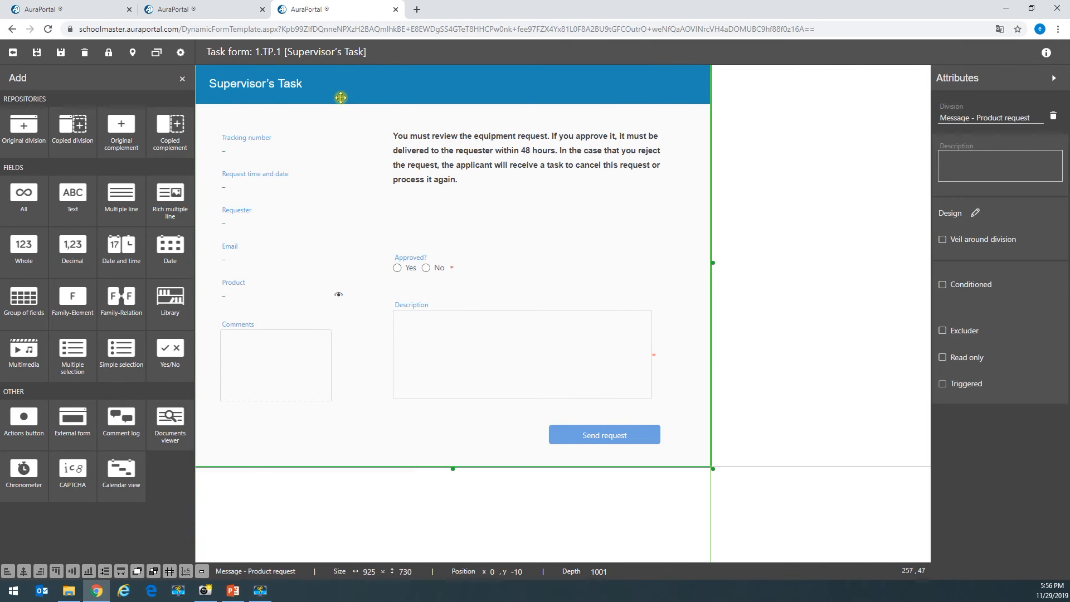
- Move Approved? up and resize Description to 220 px tall, repositioned at 355, 375
{"action": "left_click_drag", "start_coordinate": [418, 267], "coordinate": [412, 237]}
{"action": "left_click", "coordinate": [432, 316]}
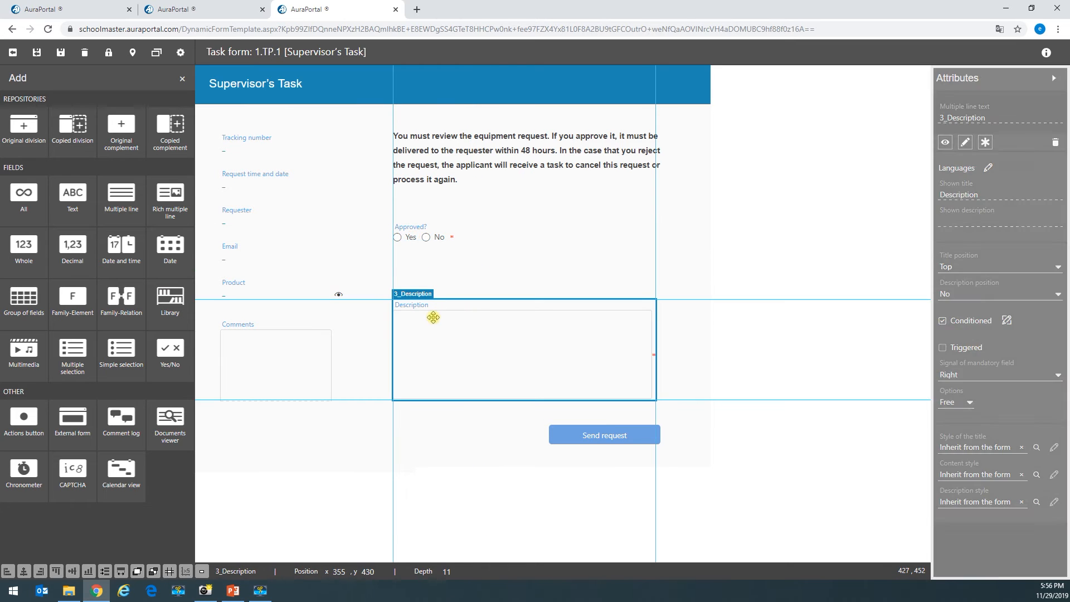
{"action": "left_click", "coordinate": [479, 345]}
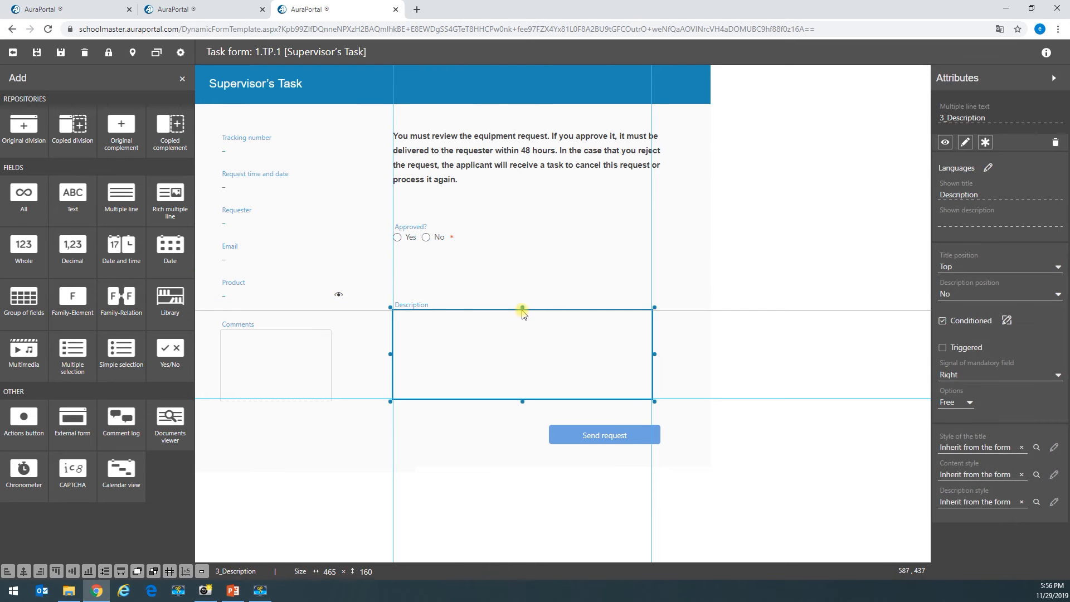
{"action": "left_click_drag", "start_coordinate": [524, 307], "coordinate": [529, 268]}
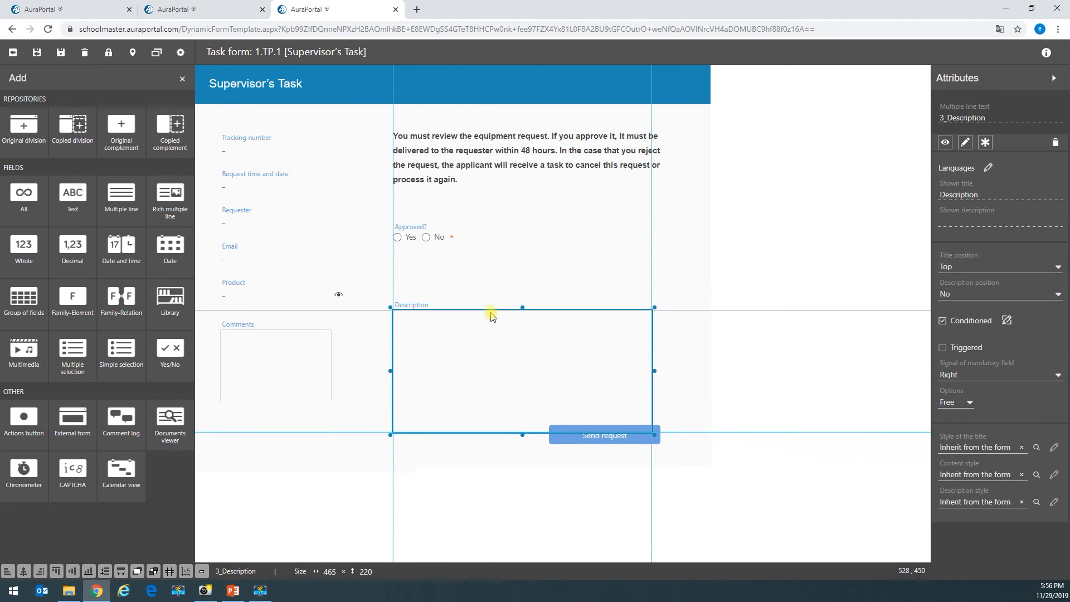
{"action": "left_click_drag", "start_coordinate": [426, 317], "coordinate": [458, 335]}
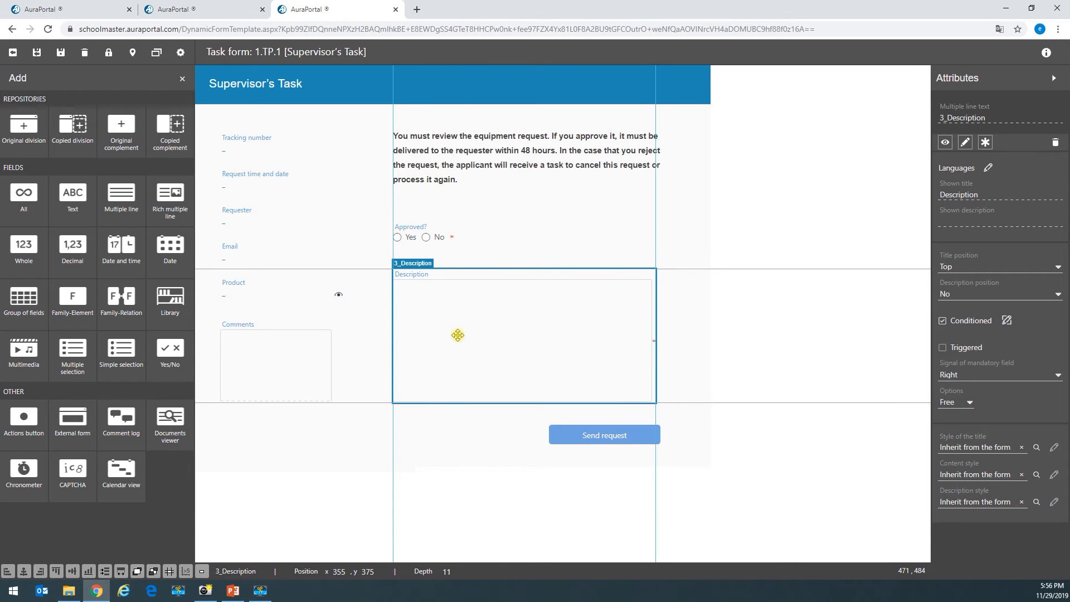
- Nudge Send request slightly left to 620, 655, aligned with Description's right edge
{"action": "left_click", "coordinate": [323, 397]}
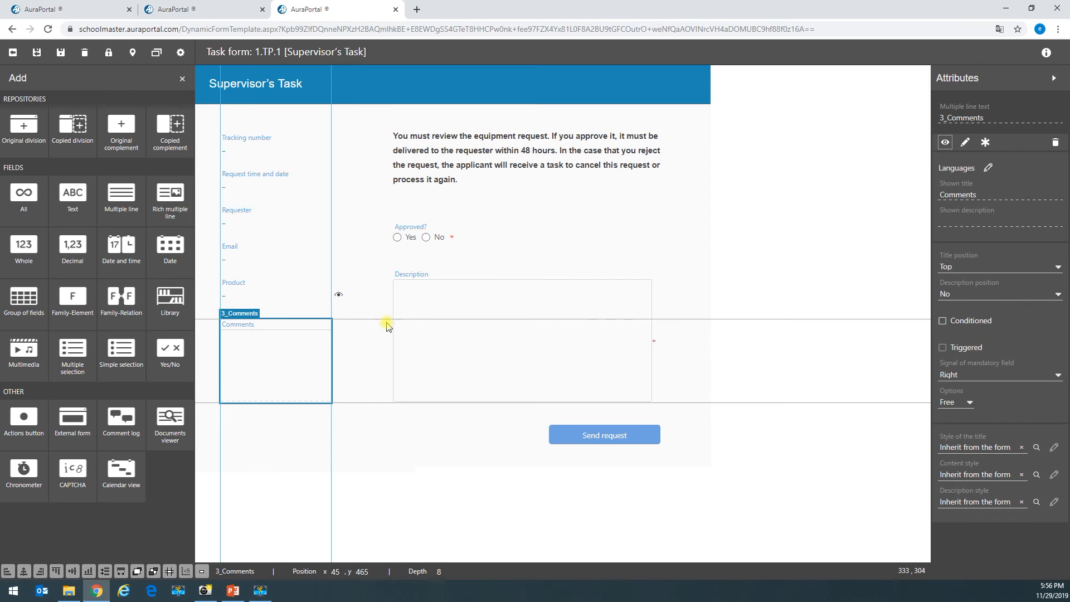
{"action": "left_click_drag", "start_coordinate": [616, 436], "coordinate": [618, 439]}
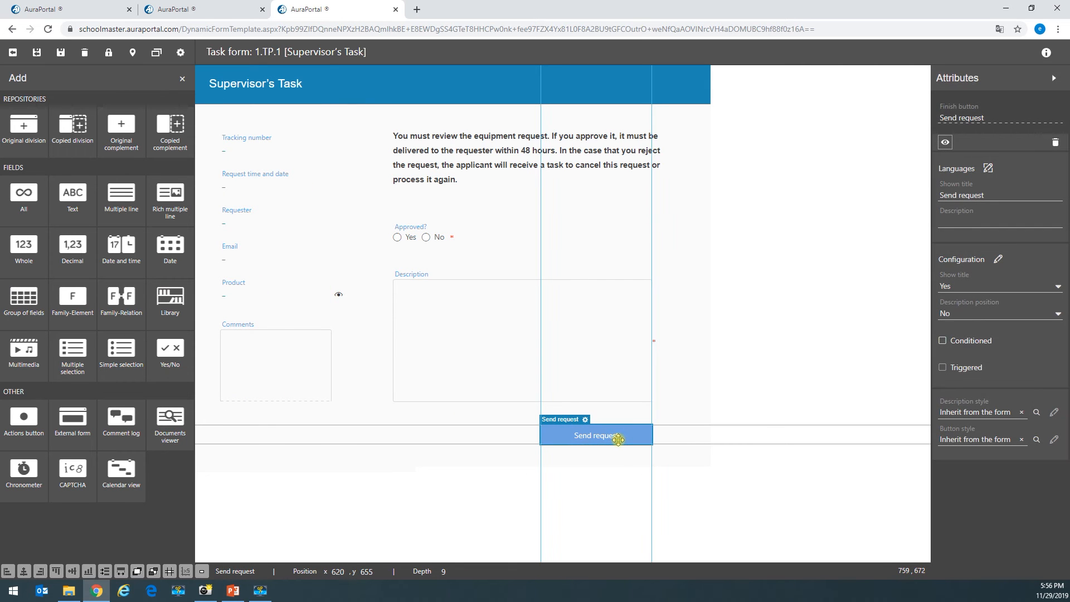
- Rename the Send request button to Submit, keeping its Finish action
{"action": "left_click", "coordinate": [585, 420]}
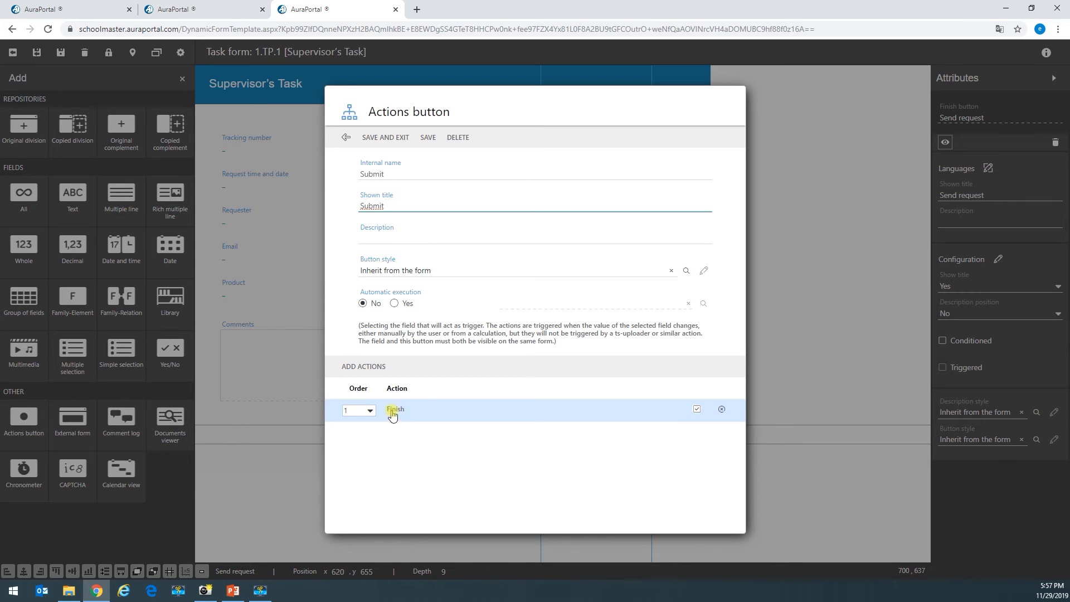
{"action": "left_click", "coordinate": [393, 412]}
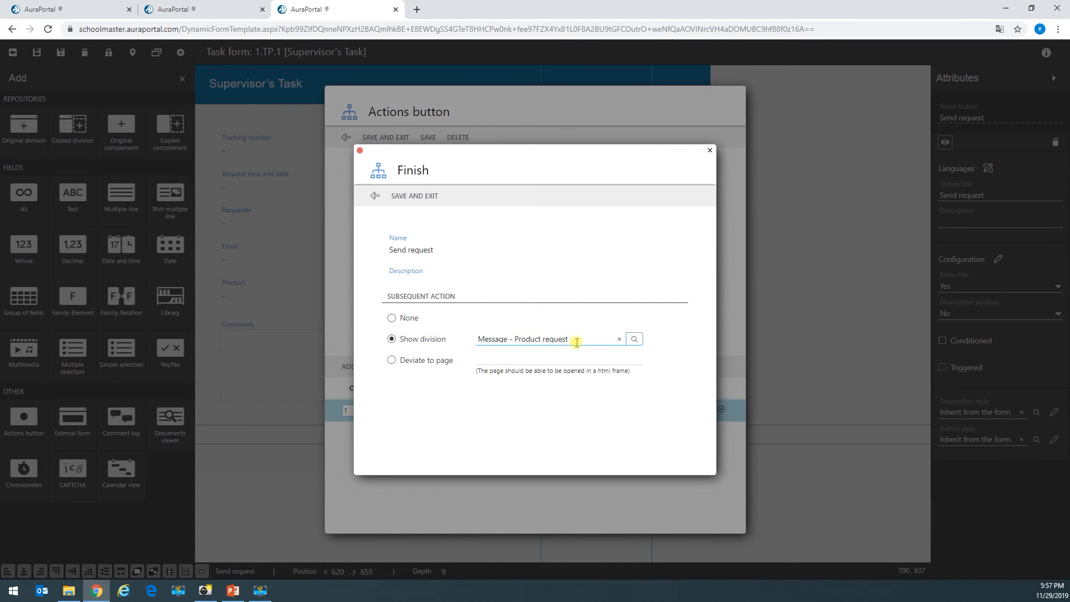
{"action": "left_click", "coordinate": [402, 195]}
{"action": "left_click", "coordinate": [389, 139]}
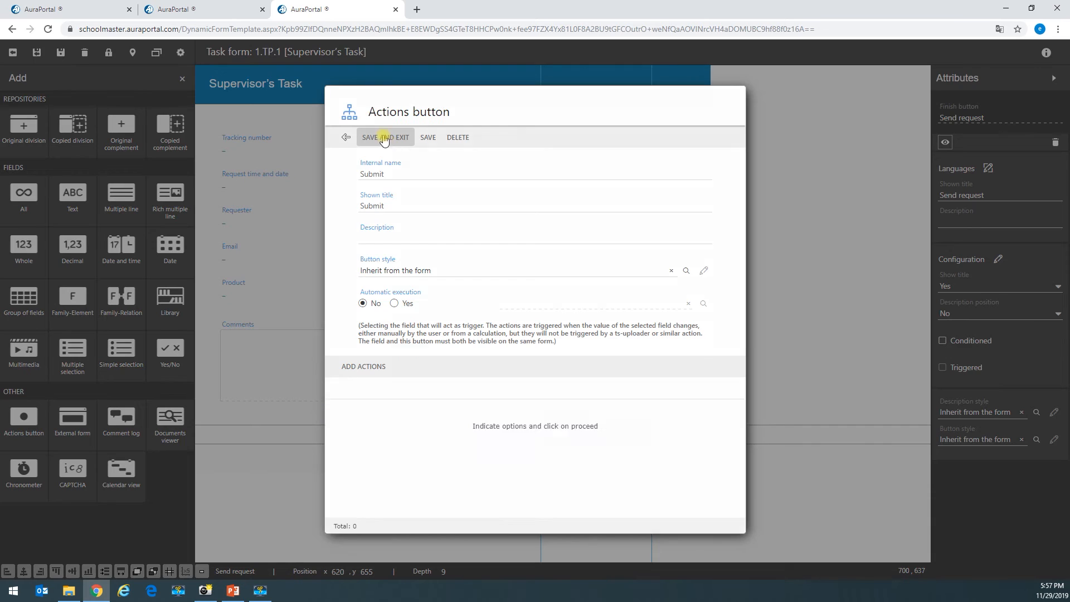
- Save the form and close the designer and the task form settings
{"action": "left_click", "coordinate": [60, 53]}
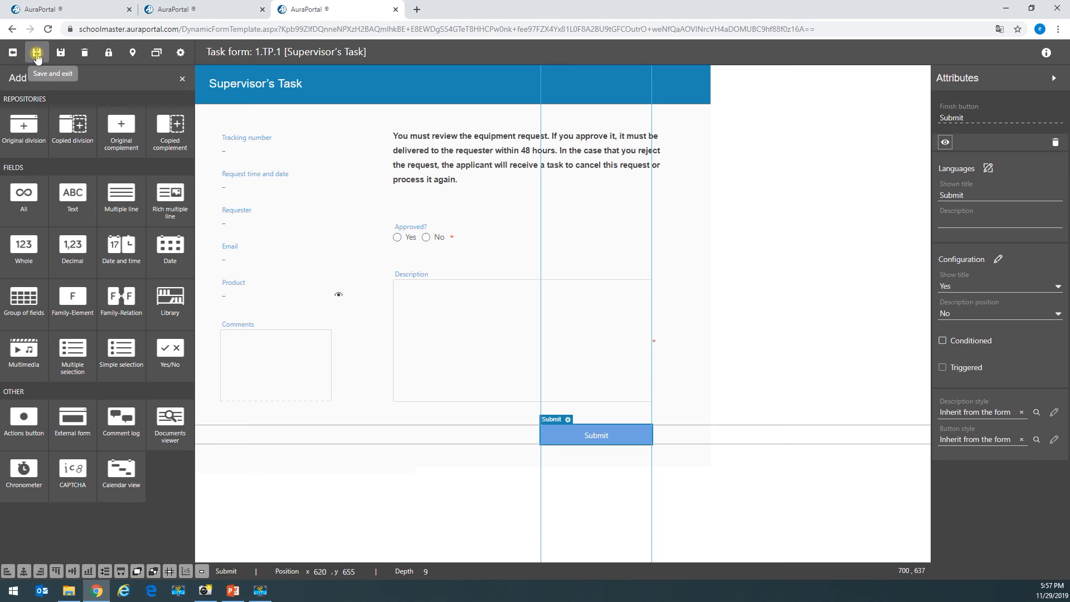
{"action": "left_click", "coordinate": [36, 54]}
{"action": "left_click", "coordinate": [270, 180]}
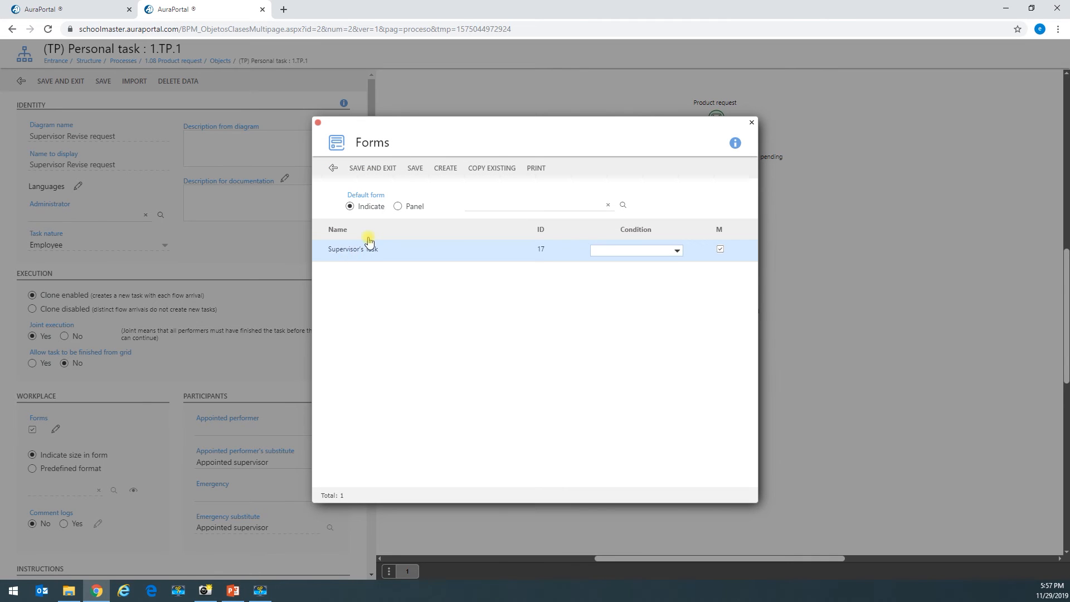
- Copy the Supervisor's Task form into task 1.TP.2 Requester Reprocess and open it for editing
{"action": "left_click", "coordinate": [363, 177]}
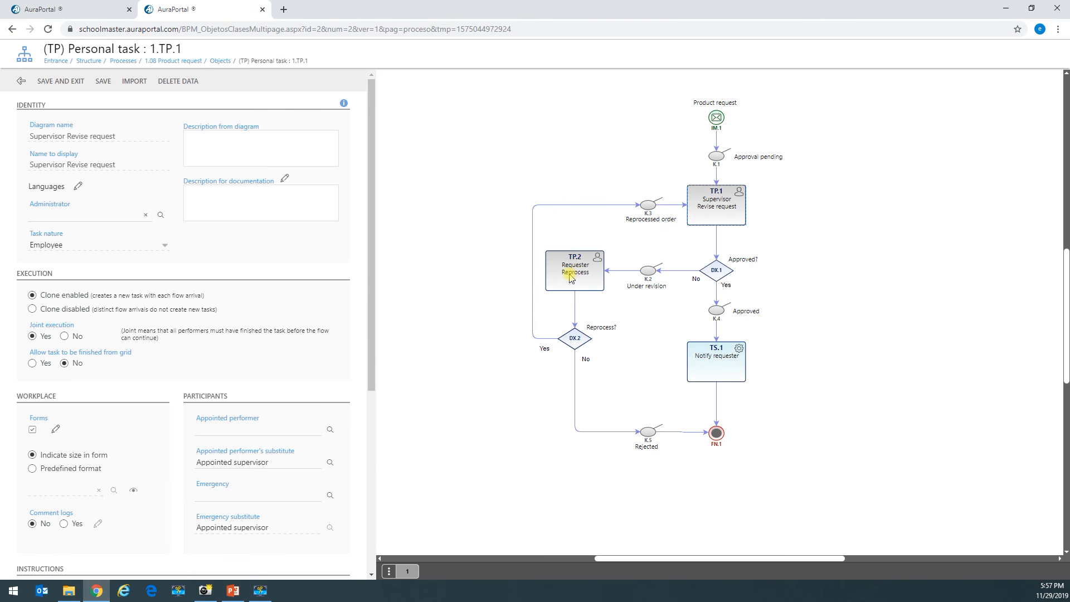
{"action": "left_click", "coordinate": [572, 278]}
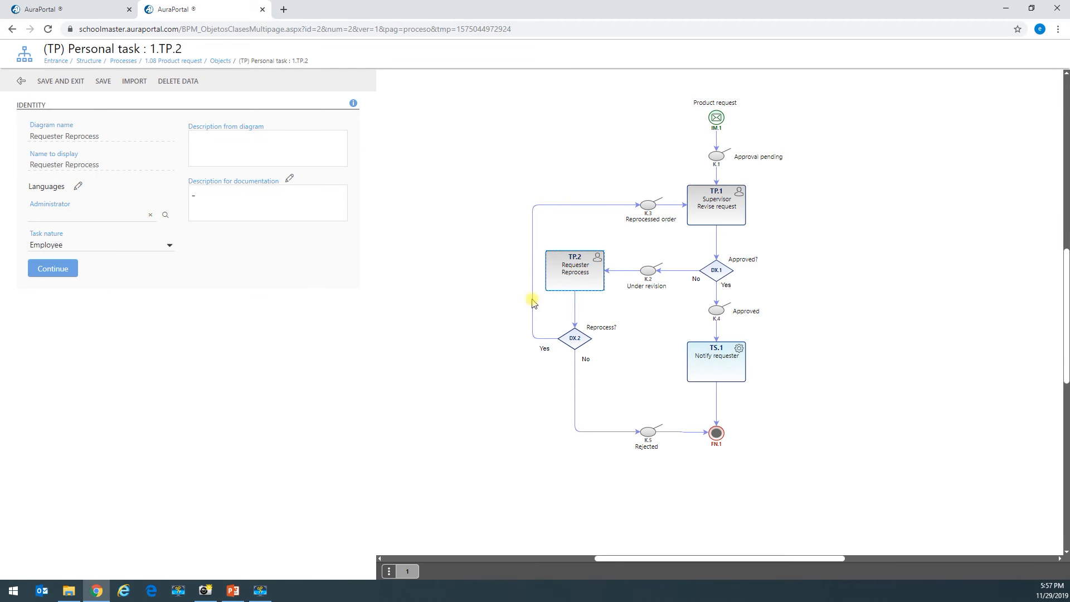
{"action": "left_click", "coordinate": [65, 270]}
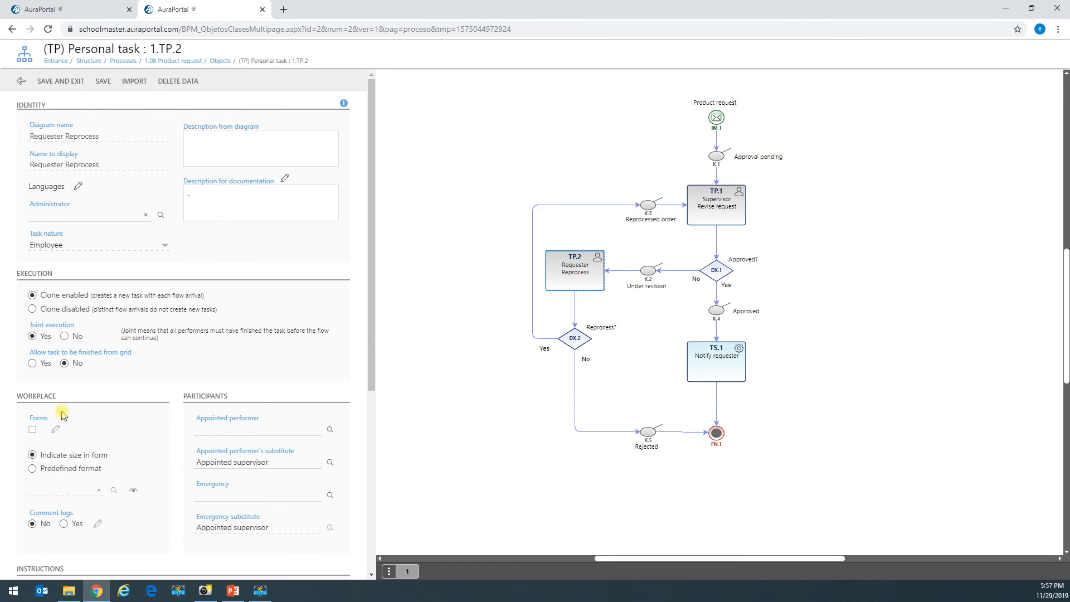
{"action": "left_click", "coordinate": [54, 431]}
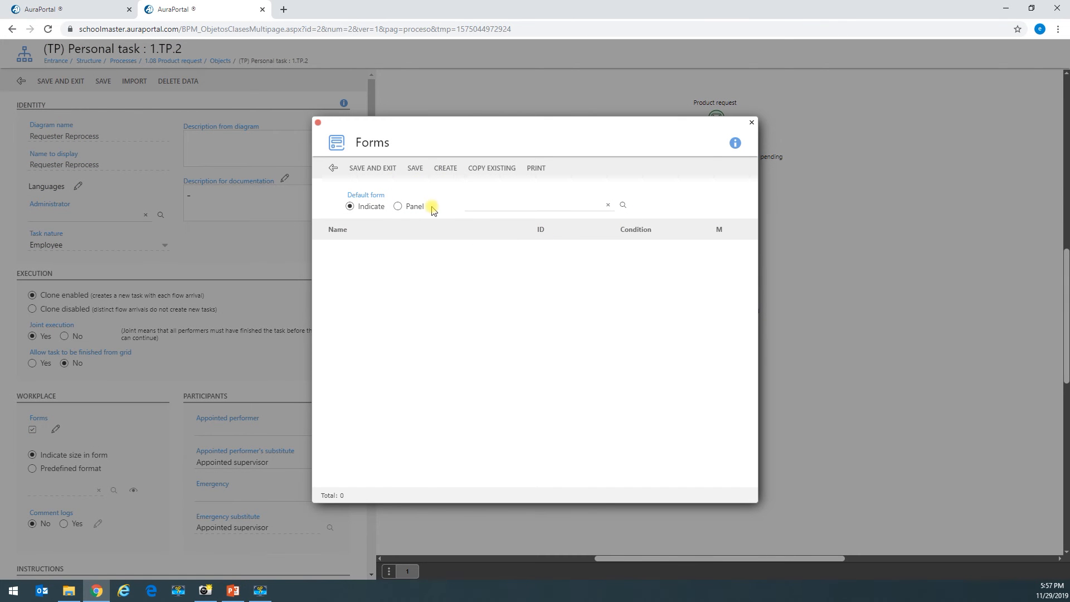
{"action": "left_click", "coordinate": [492, 169]}
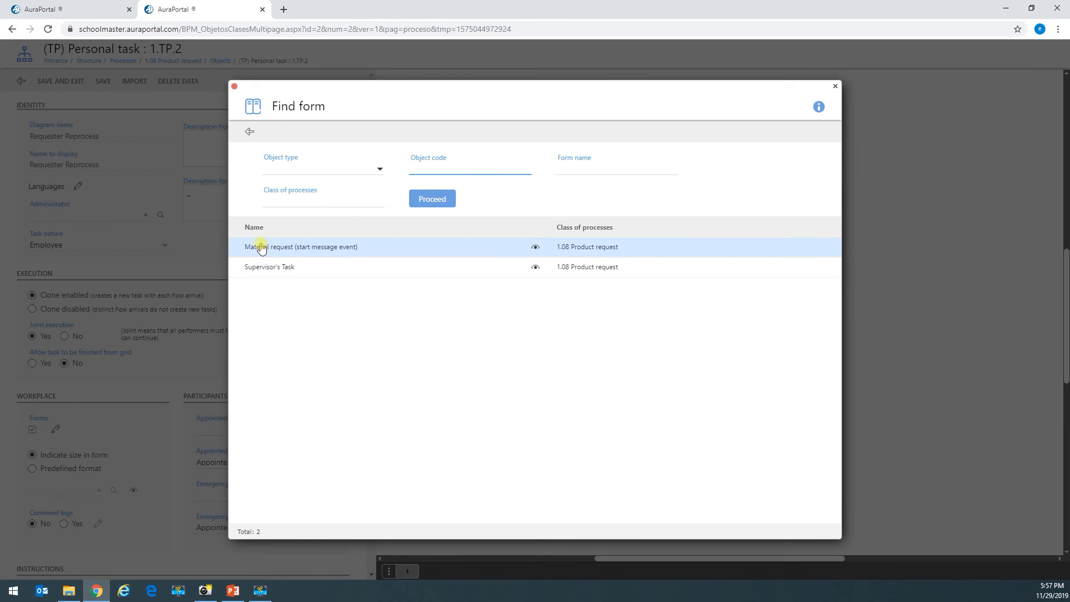
{"action": "left_click", "coordinate": [265, 274]}
{"action": "left_click", "coordinate": [396, 376]}
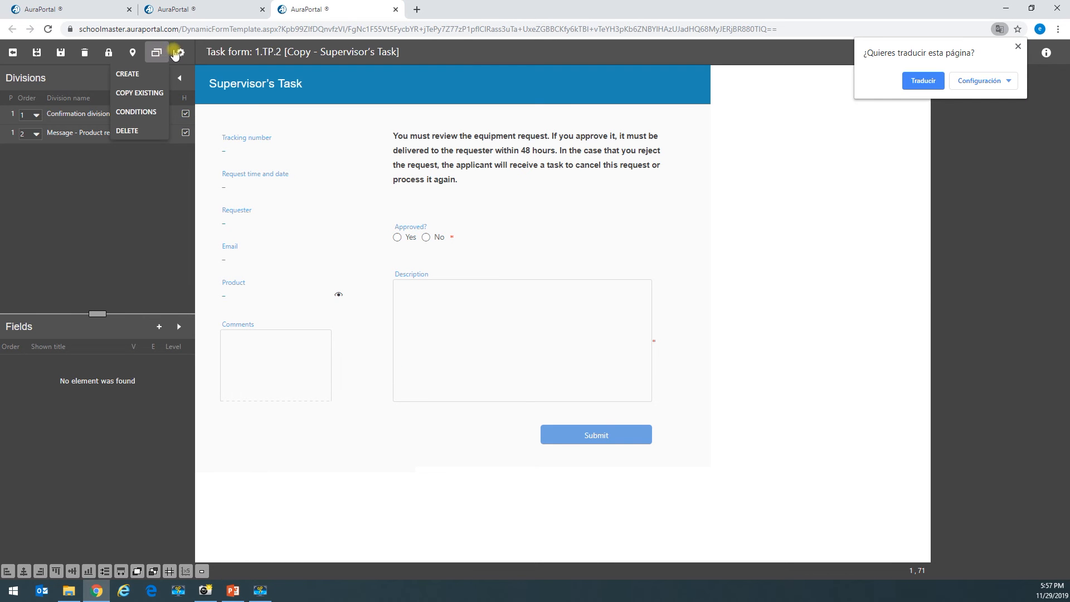
- Rename the copied form to 'Do you want to reprocess your order?' in Form properties
{"action": "left_click", "coordinate": [180, 53]}
{"action": "left_click", "coordinate": [333, 156]}
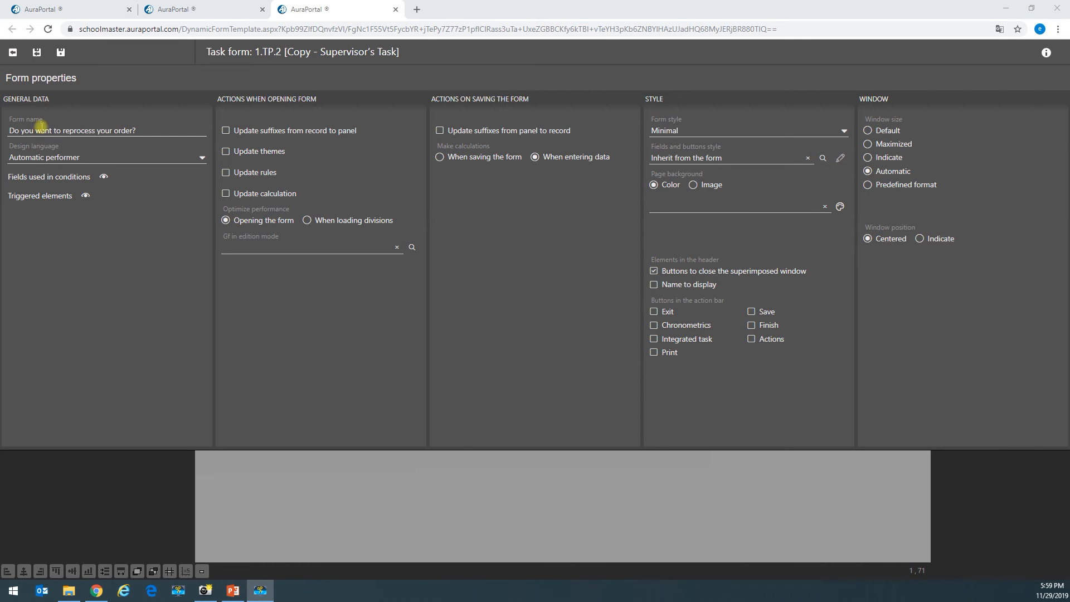
{"action": "left_click", "coordinate": [37, 51]}
{"action": "left_click", "coordinate": [241, 78]}
{"action": "left_click", "coordinate": [245, 84]}
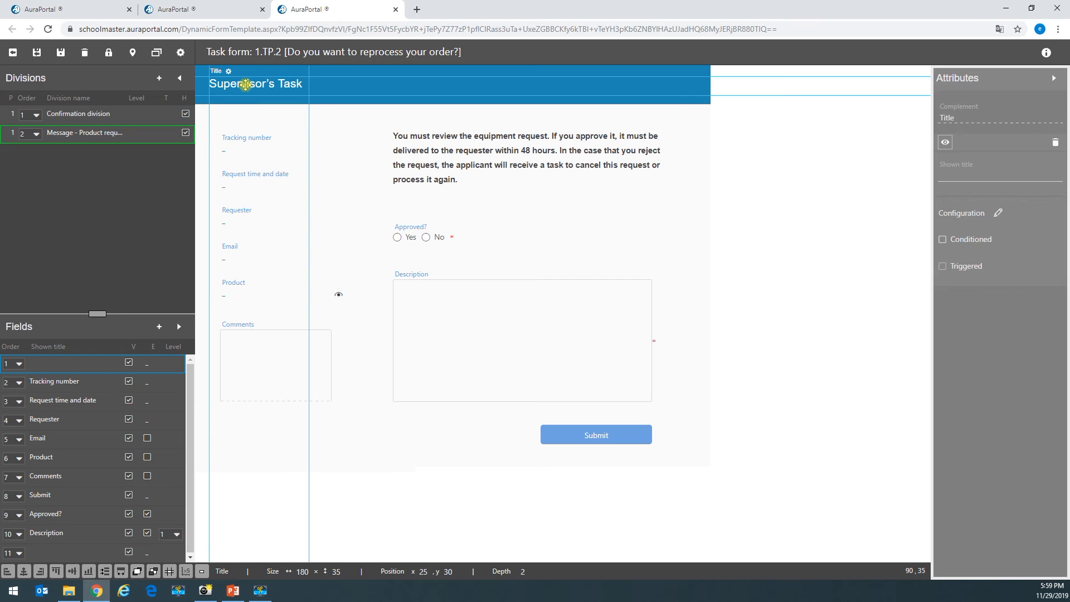
- Replace the header title text with 'Do you want to reprocess your order?' and save the title settings
{"action": "left_click", "coordinate": [228, 71]}
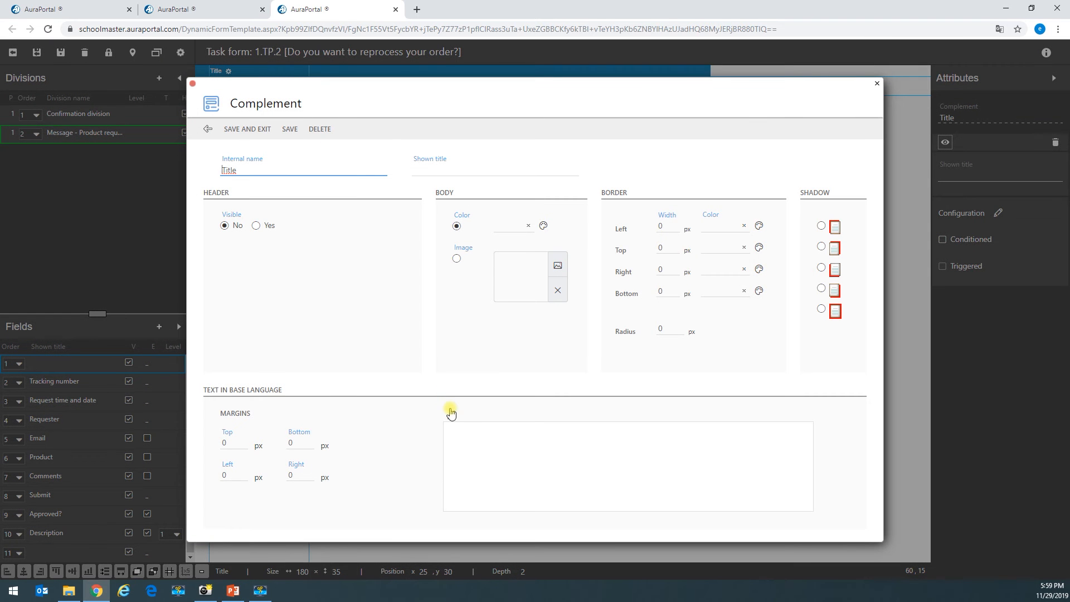
{"action": "left_click", "coordinate": [451, 415]}
{"action": "double_click", "coordinate": [336, 290]}
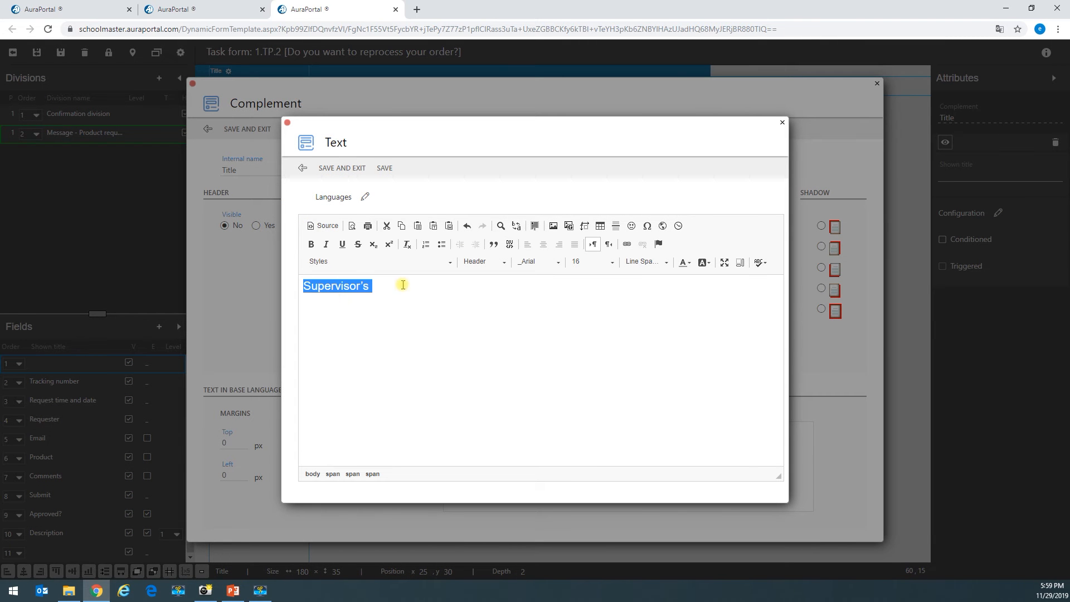
{"action": "left_click", "coordinate": [323, 225]}
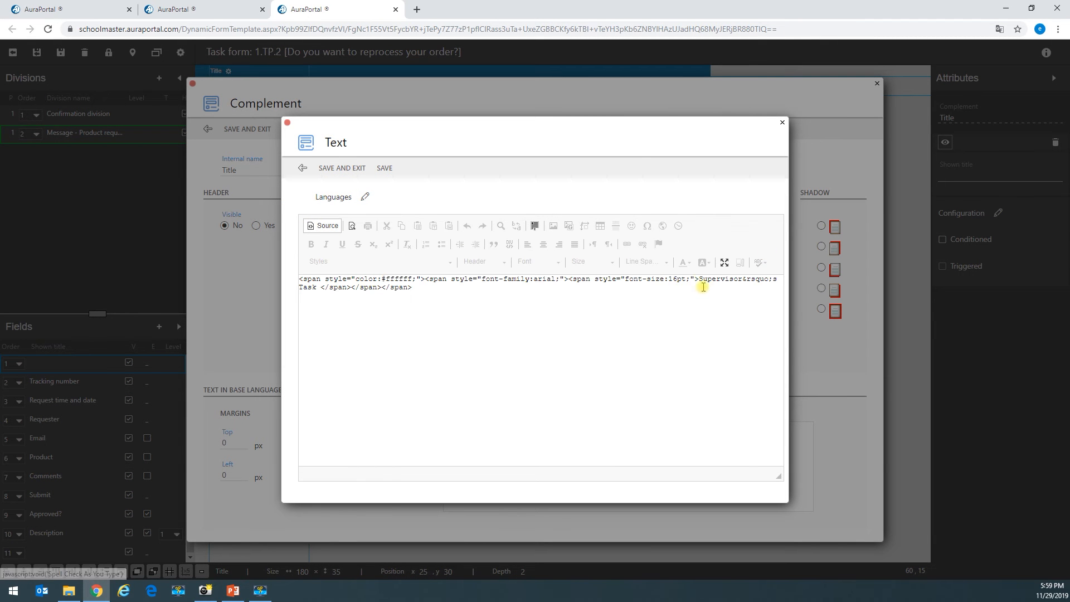
{"action": "left_click_drag", "start_coordinate": [699, 279], "coordinate": [321, 293]}
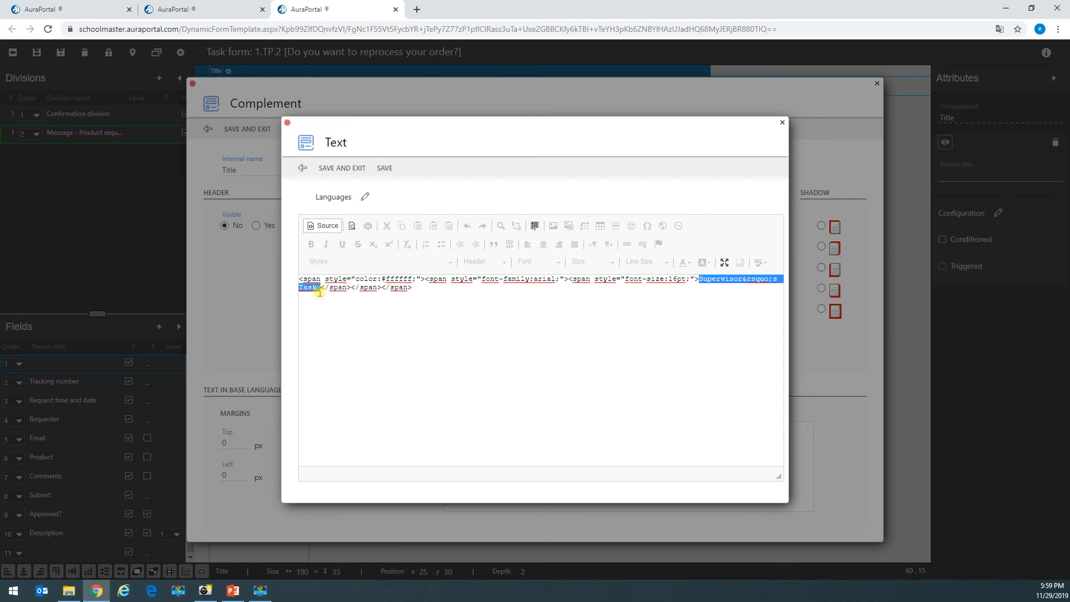
{"action": "type", "text": "Do you want to reprocess your order?"}
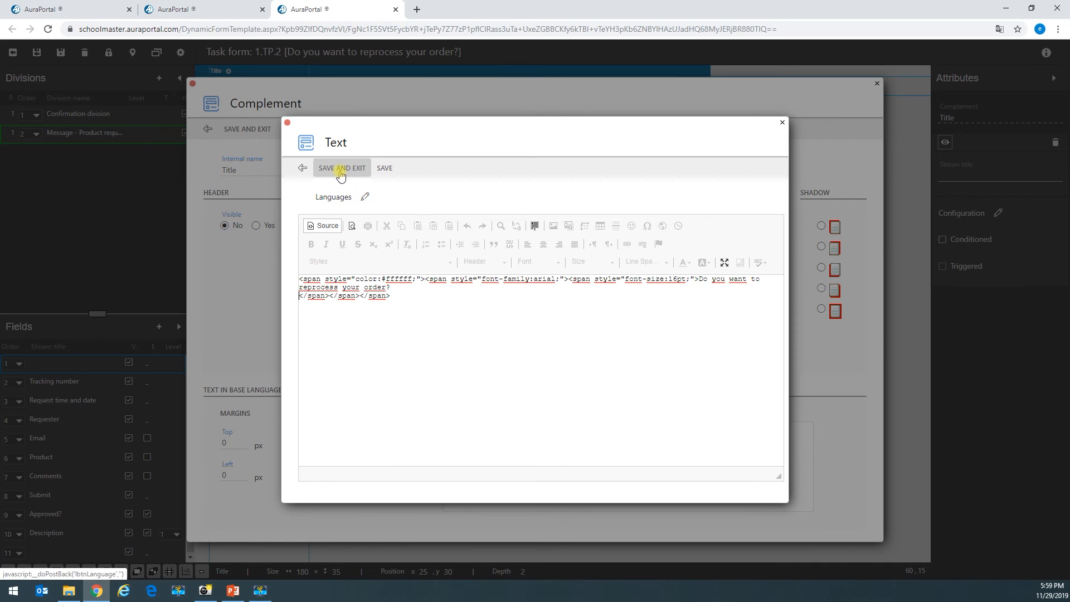
{"action": "left_click", "coordinate": [340, 176]}
{"action": "left_click", "coordinate": [254, 128]}
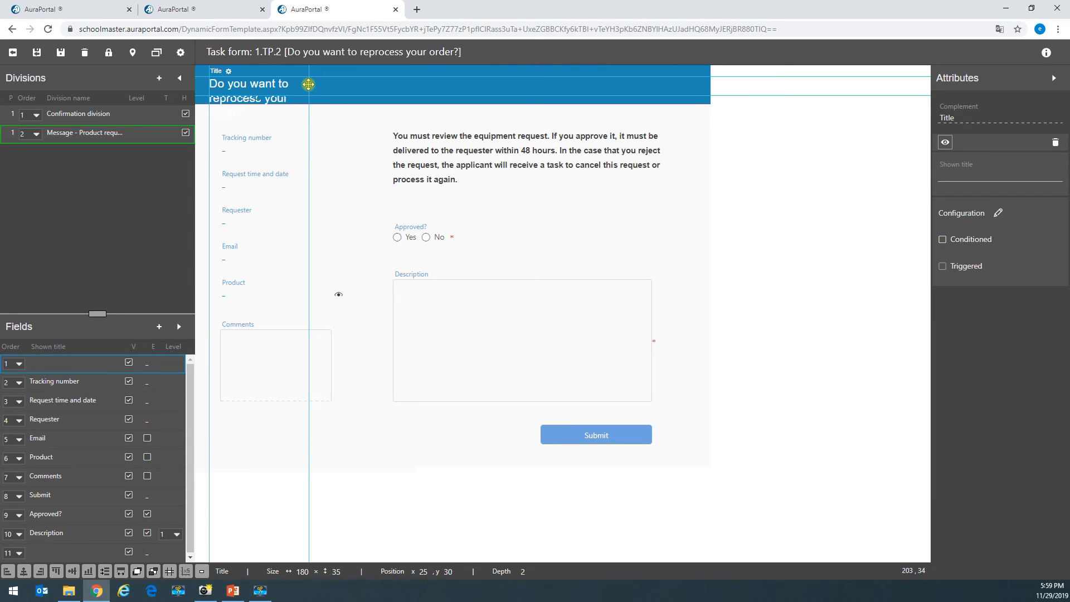
- Widen the title block to 500 × 35 so the question fits on one line
{"action": "left_click_drag", "start_coordinate": [311, 86], "coordinate": [488, 89]}
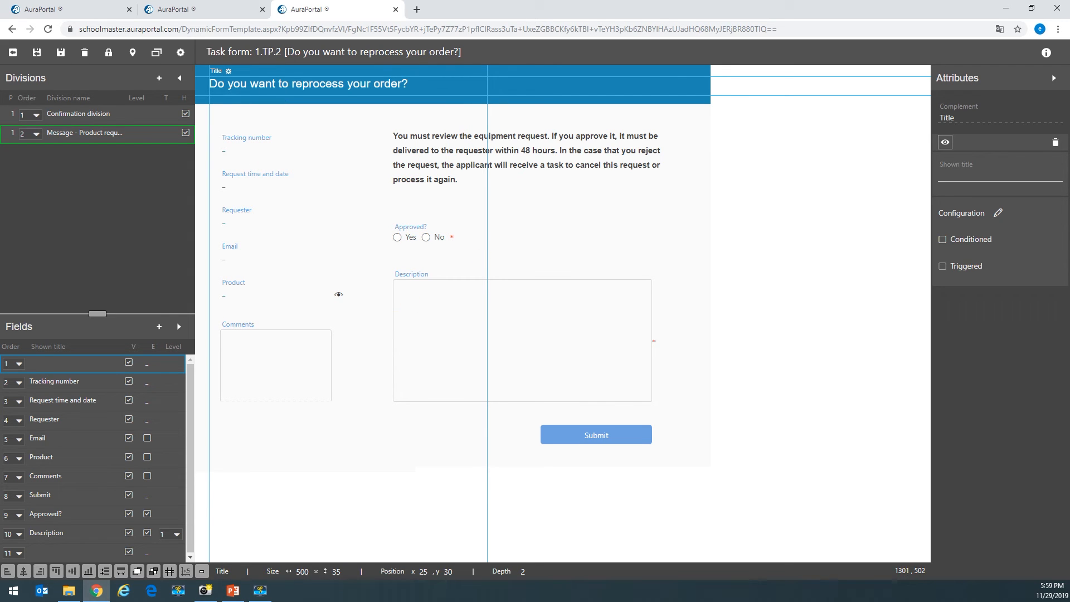
{"action": "left_click", "coordinate": [452, 302]}
{"action": "left_click", "coordinate": [409, 233]}
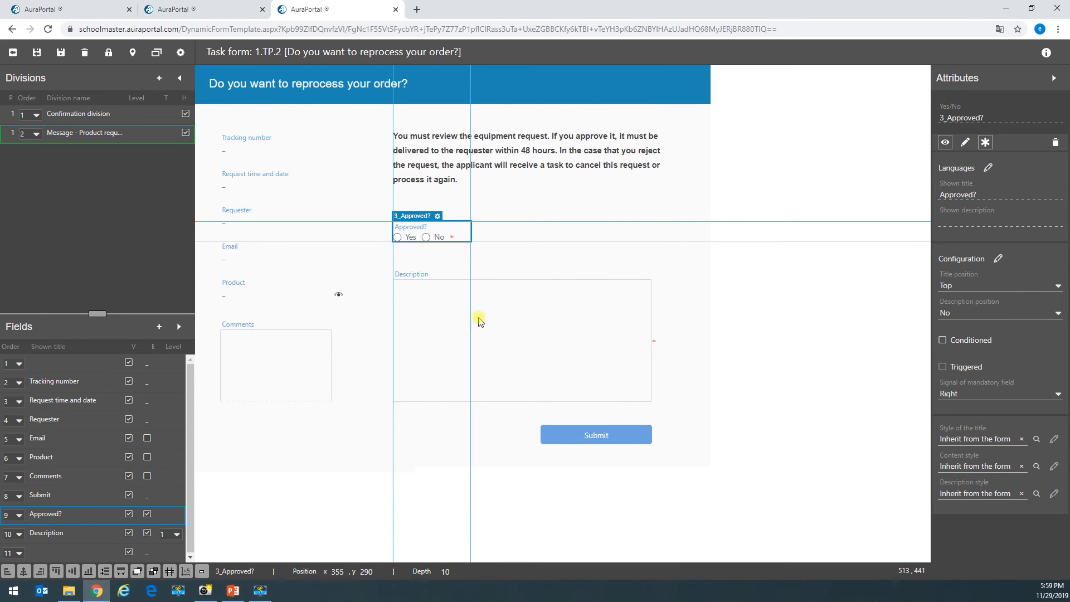
- Customise the Description field's English (US) label to 'Supervisors comments' and save the form
{"action": "left_click", "coordinate": [479, 321]}
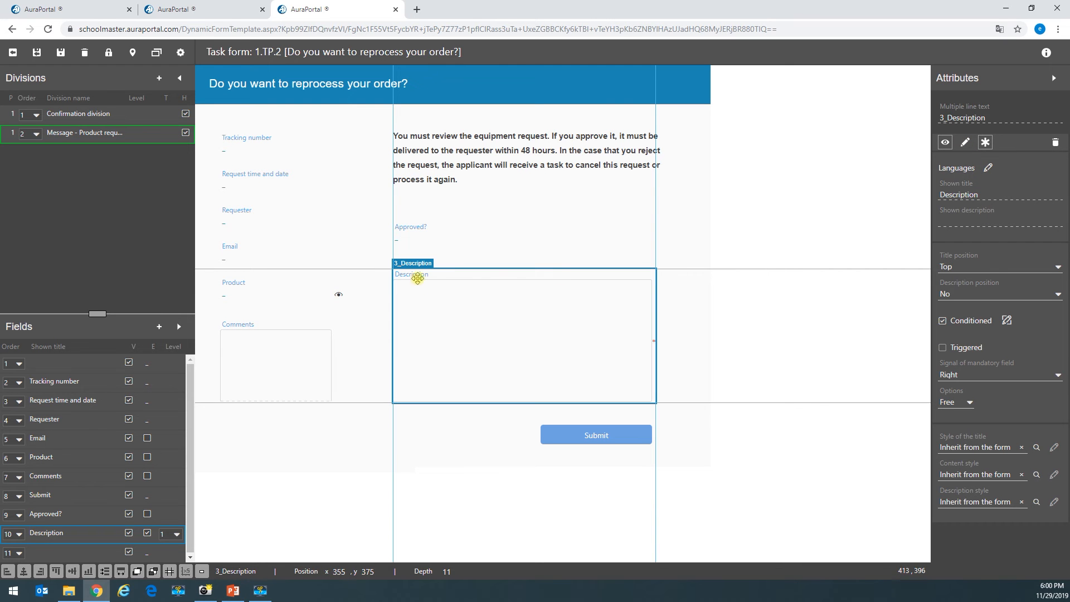
{"action": "left_click", "coordinate": [988, 167]}
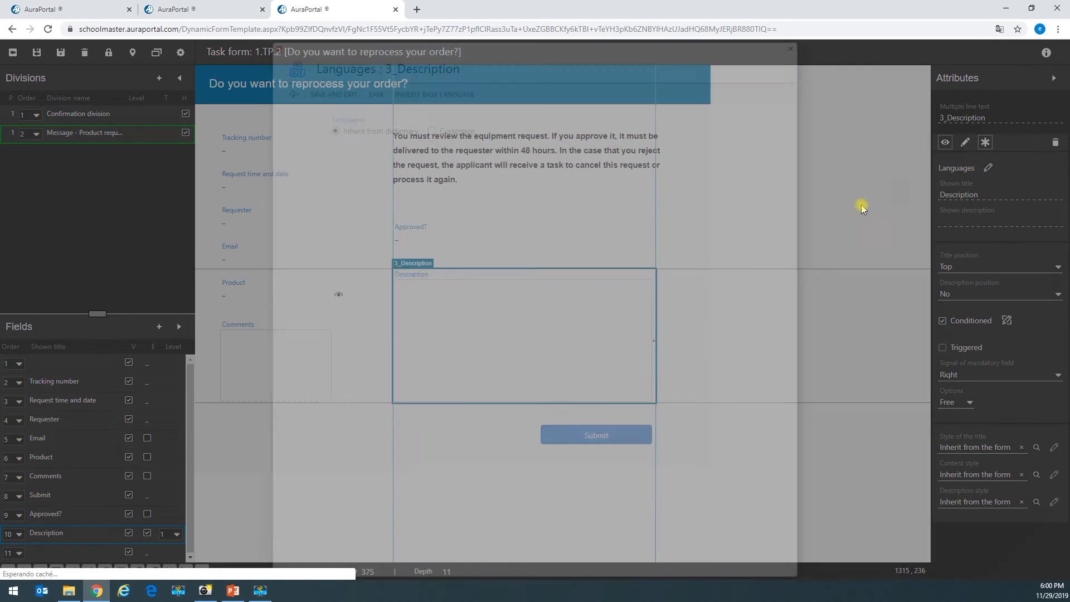
{"action": "left_click", "coordinate": [430, 132]}
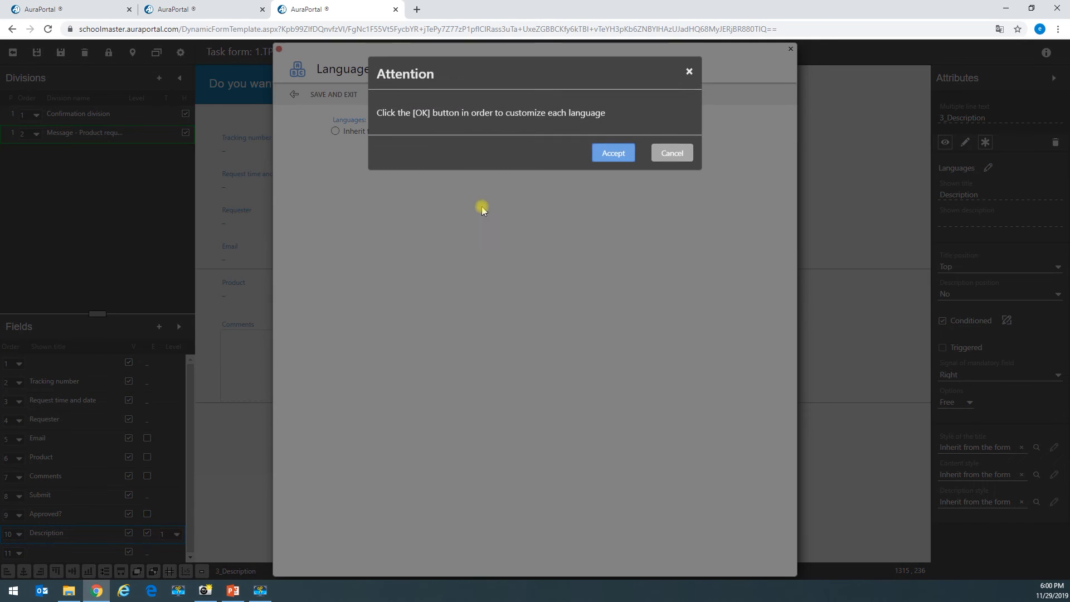
{"action": "left_click", "coordinate": [616, 152]}
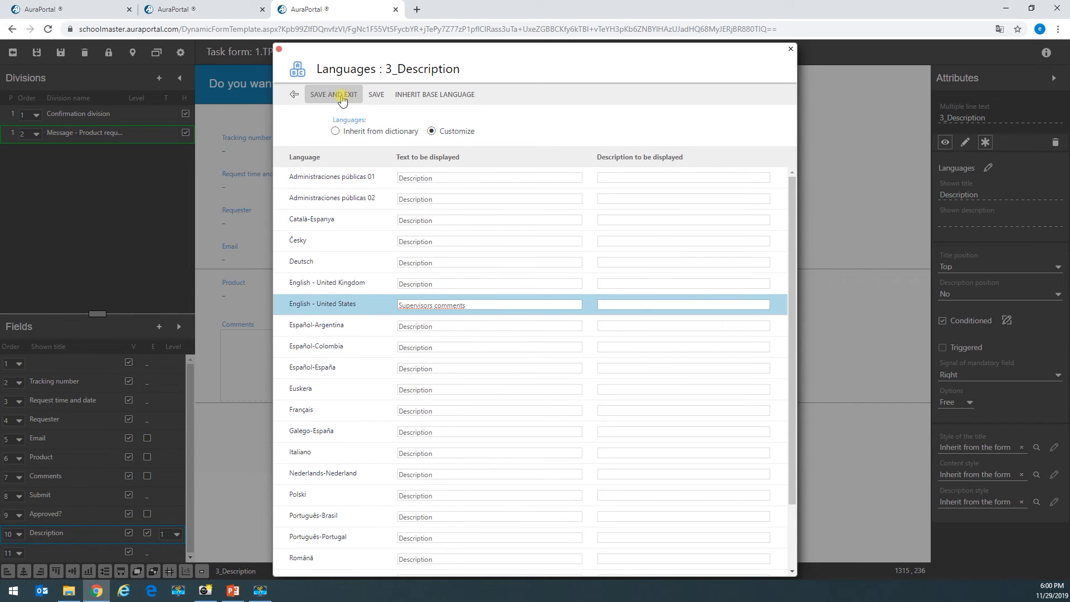
{"action": "left_click", "coordinate": [335, 95]}
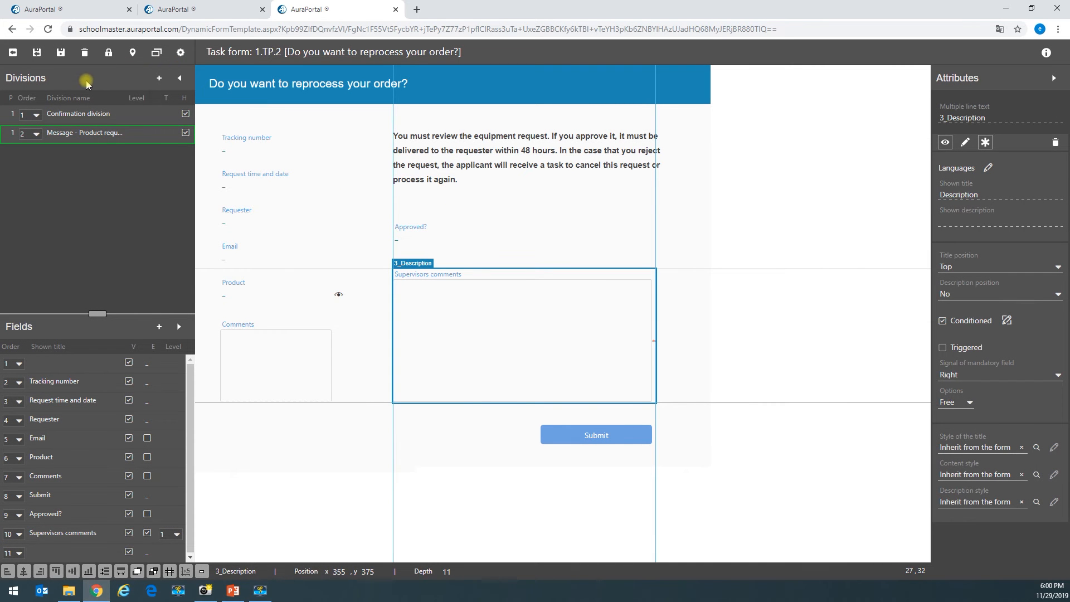
{"action": "left_click", "coordinate": [63, 55]}
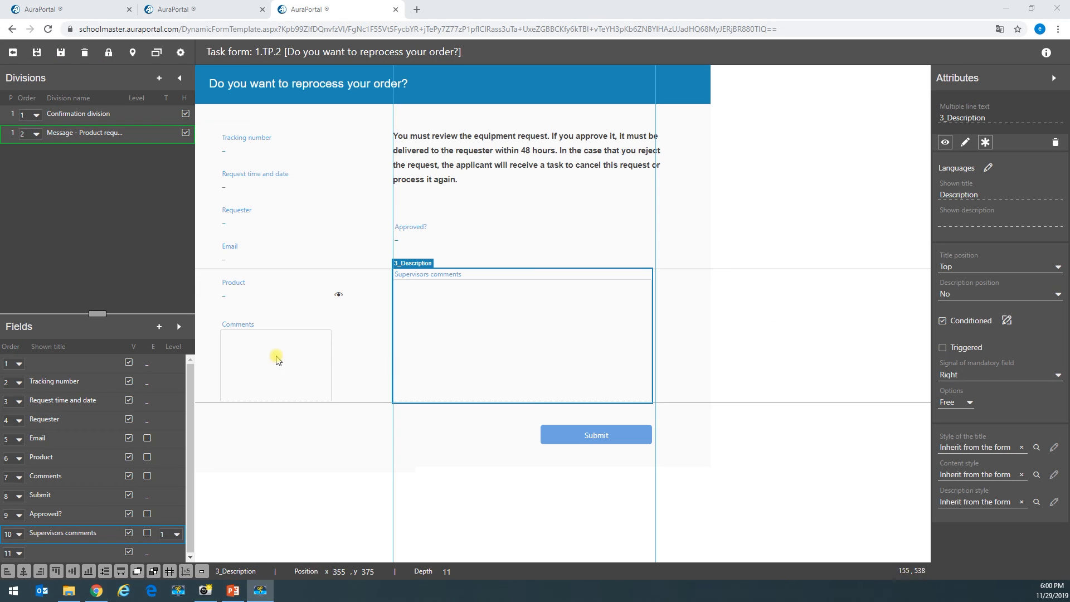
{"action": "left_click", "coordinate": [266, 357]}
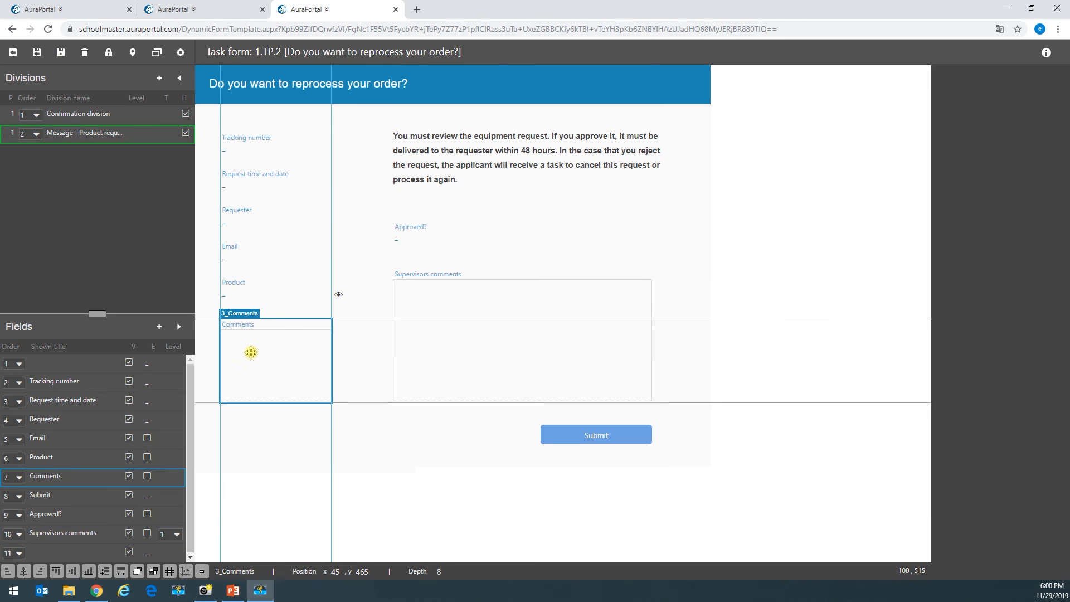
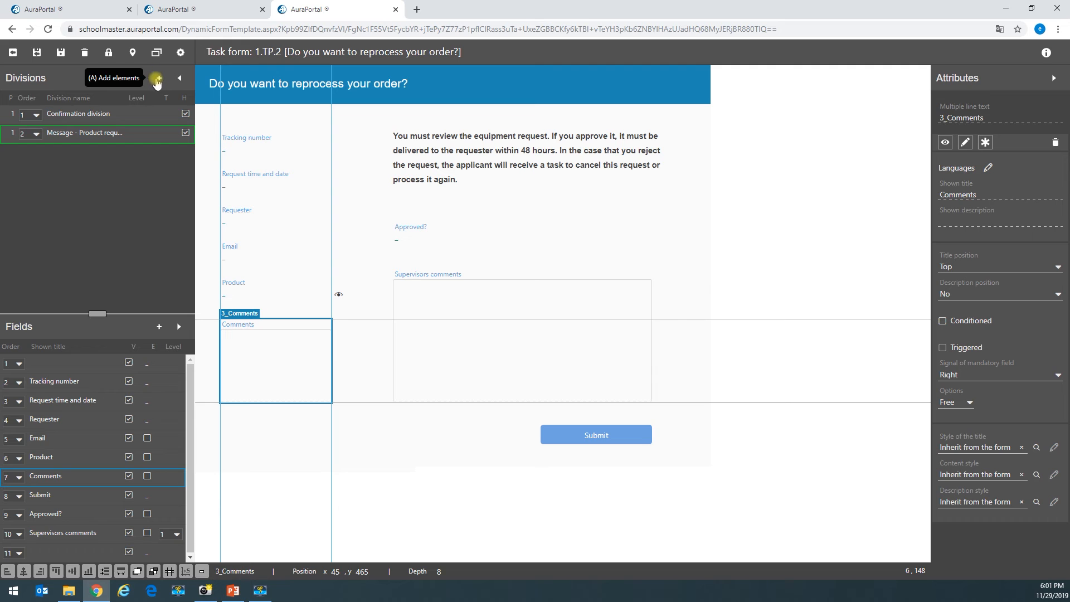
- Place a 450×300 Original division over the form, enable Veil around division, and name it Warning
{"action": "left_click", "coordinate": [158, 78]}
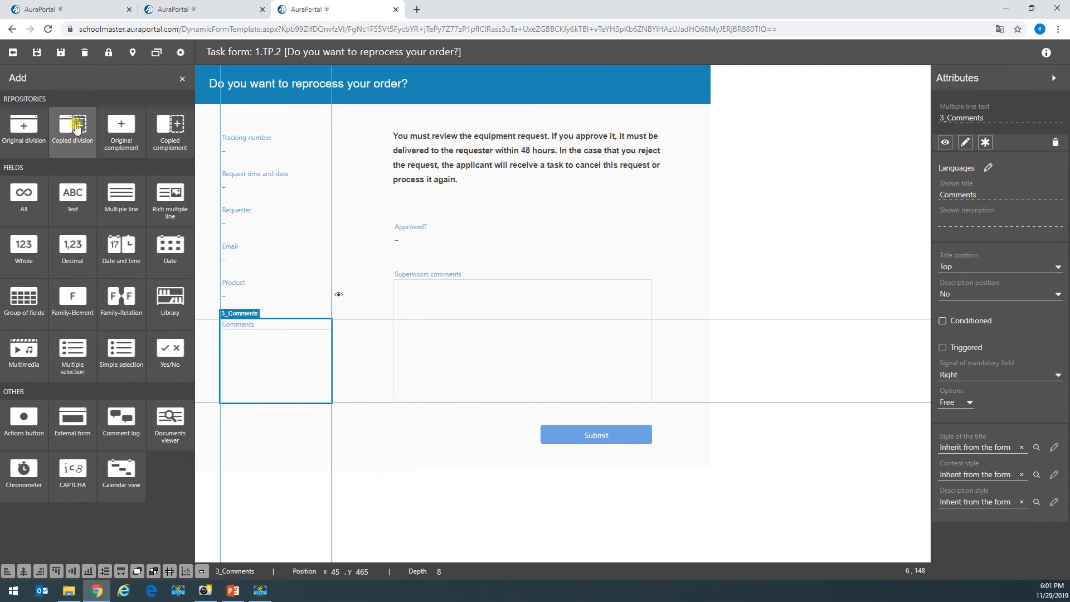
{"action": "left_click_drag", "start_coordinate": [33, 125], "coordinate": [456, 274]}
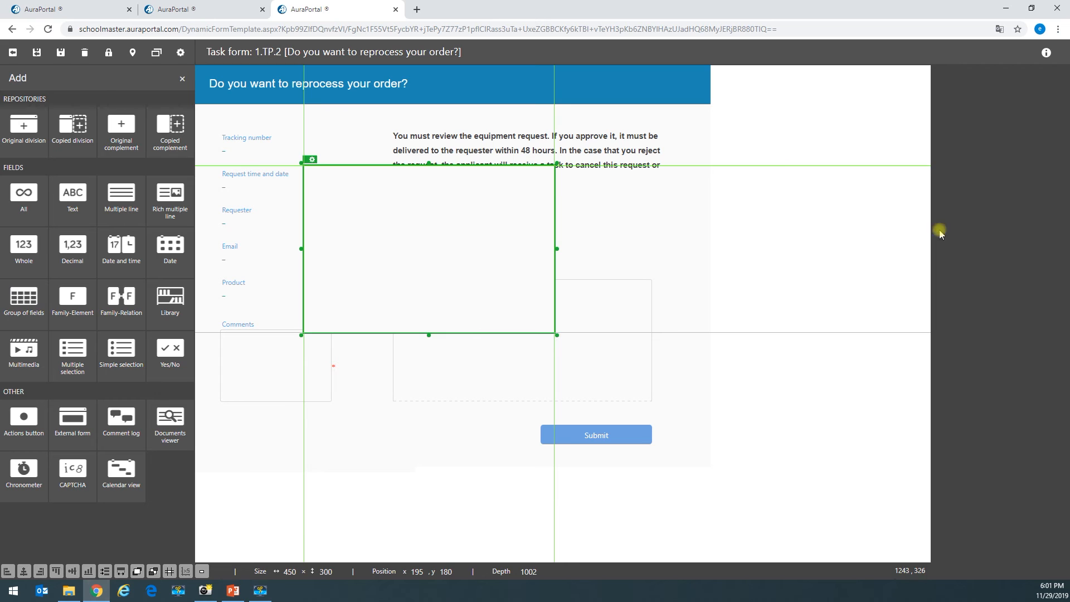
{"action": "left_click", "coordinate": [513, 261]}
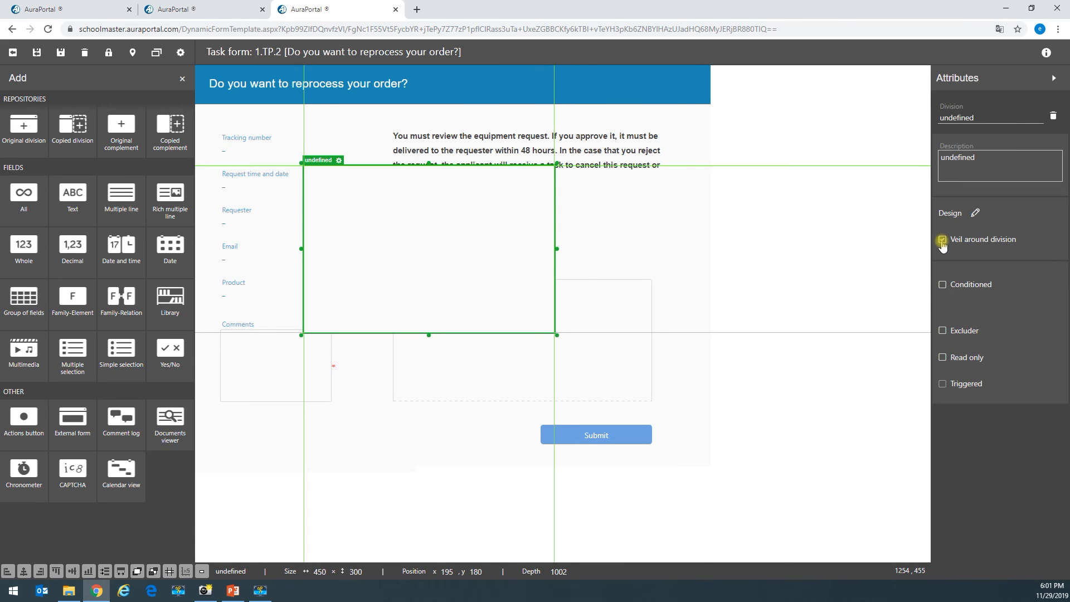
{"action": "left_click", "coordinate": [667, 290]}
{"action": "left_click", "coordinate": [429, 283]}
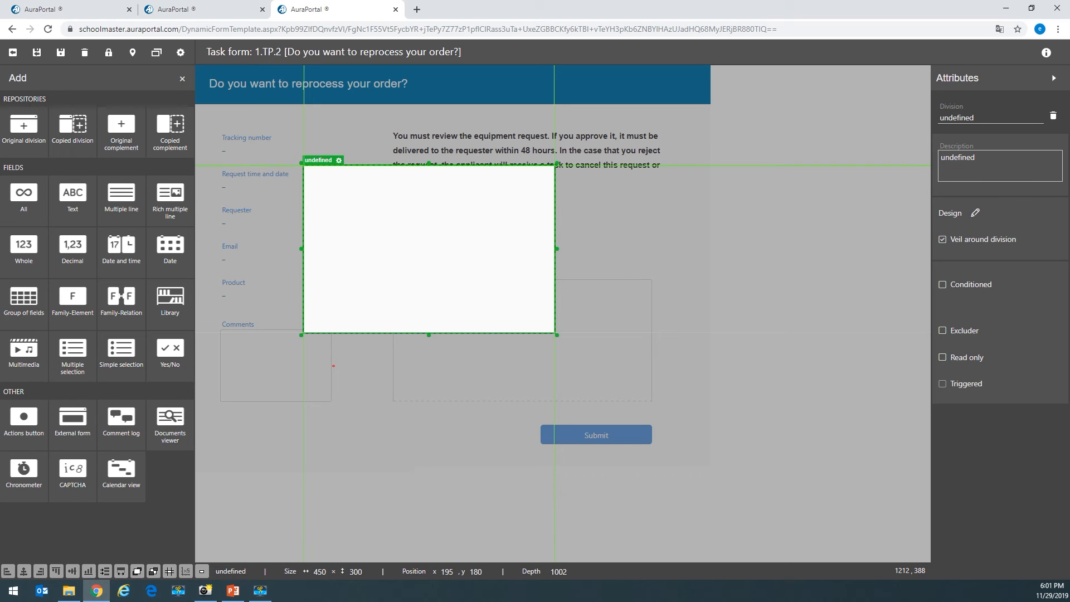
{"action": "double_click", "coordinate": [991, 118]}
{"action": "type", "text": "Warning"}
{"action": "key", "text": "alt+Tab"}
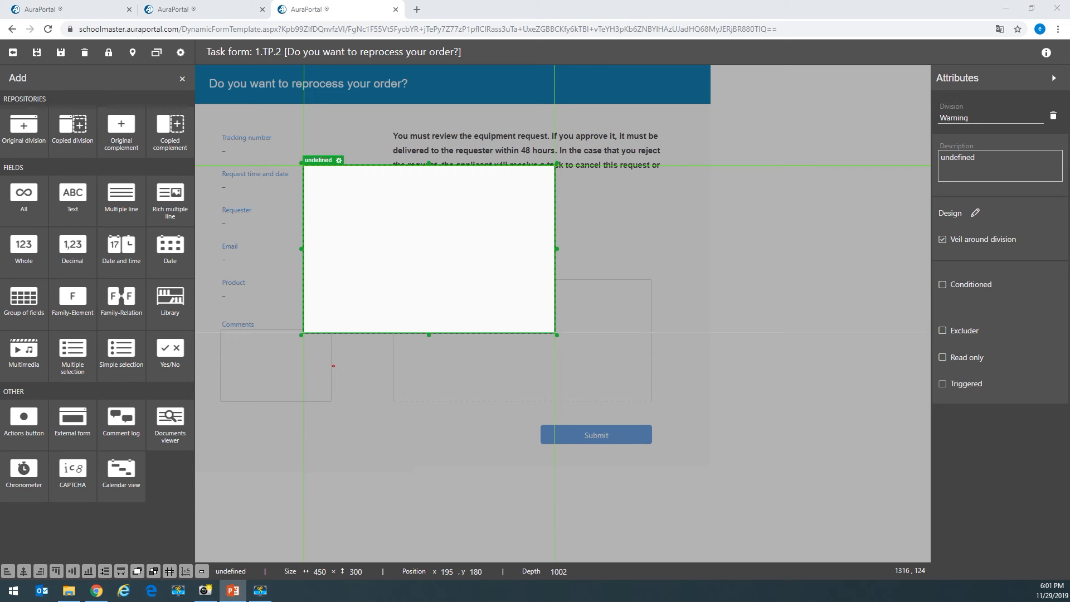
- Set the Warning text's line spacing to 2.50 and make the ATTENTION heading bold and blue
{"action": "left_click", "coordinate": [339, 161]}
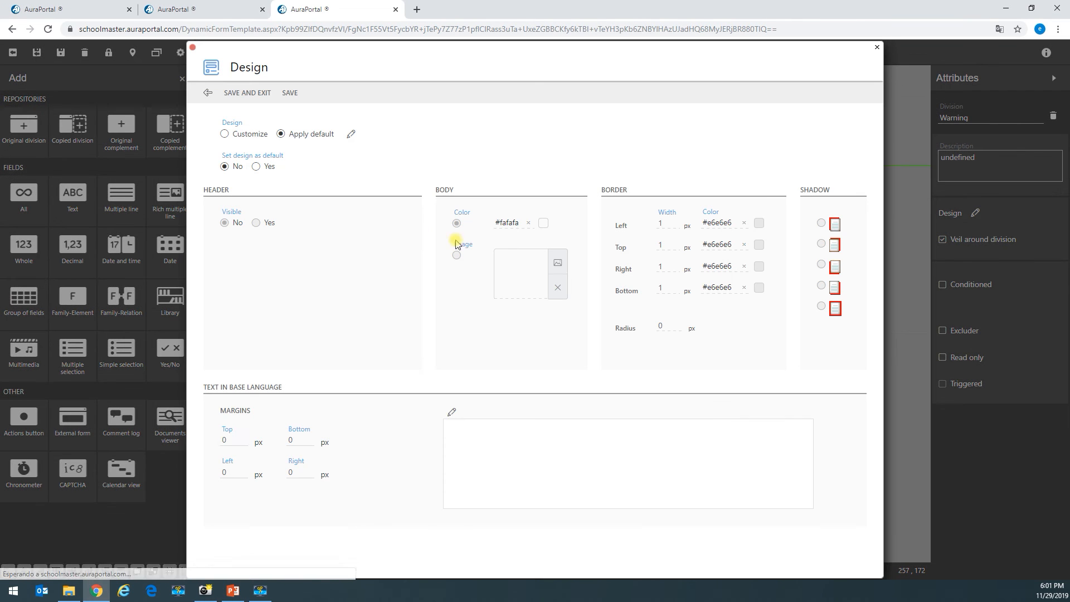
{"action": "left_click", "coordinate": [451, 412]}
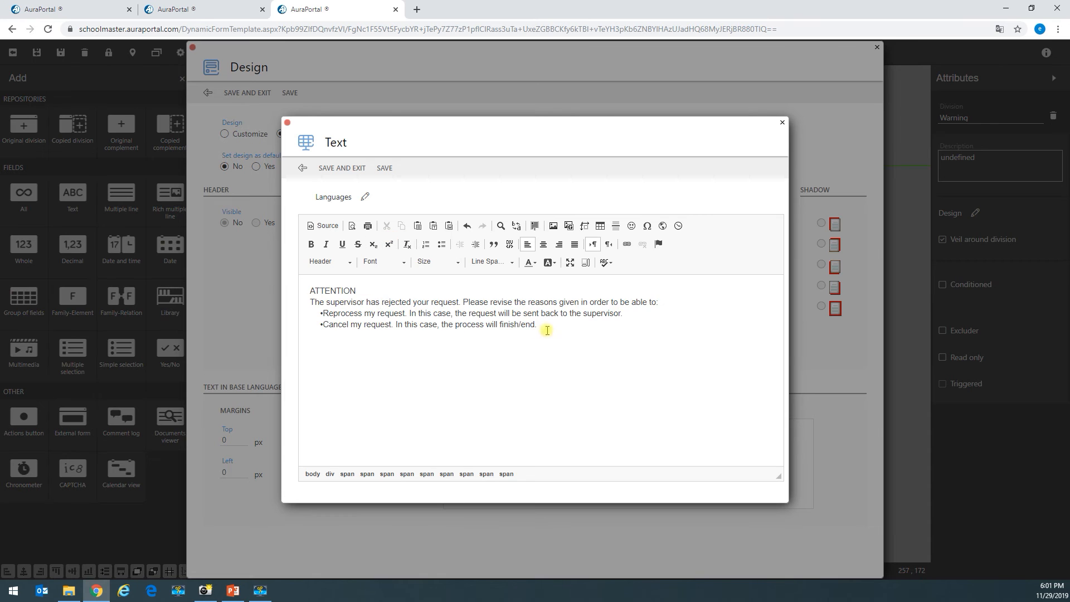
{"action": "left_click_drag", "start_coordinate": [544, 327], "coordinate": [294, 279]}
{"action": "left_click", "coordinate": [478, 266]}
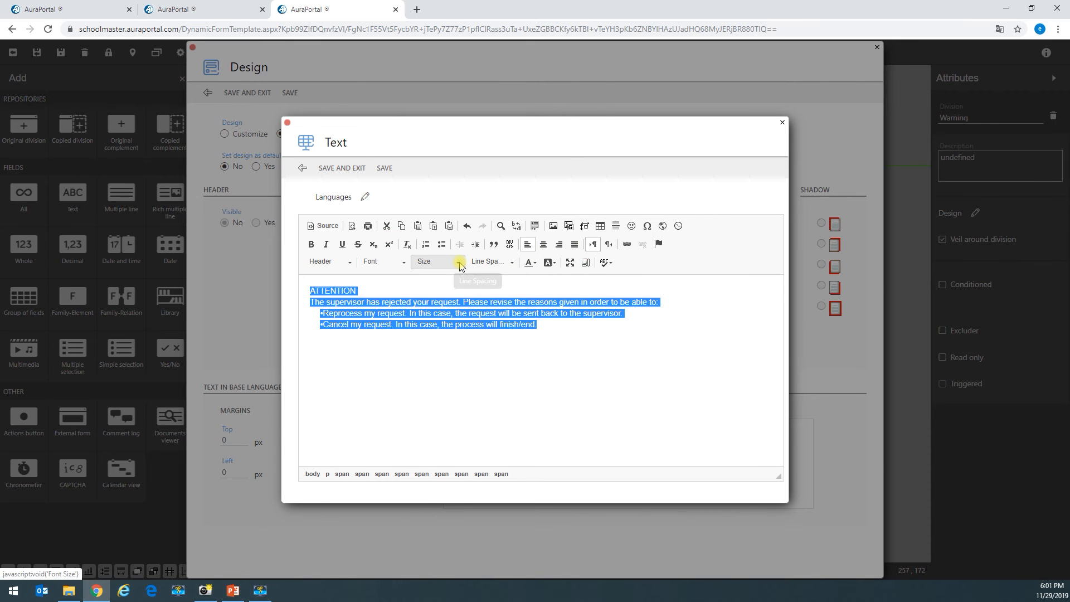
{"action": "left_click", "coordinate": [503, 327]}
{"action": "left_click_drag", "start_coordinate": [282, 293], "coordinate": [358, 294]}
{"action": "left_click", "coordinate": [530, 262]}
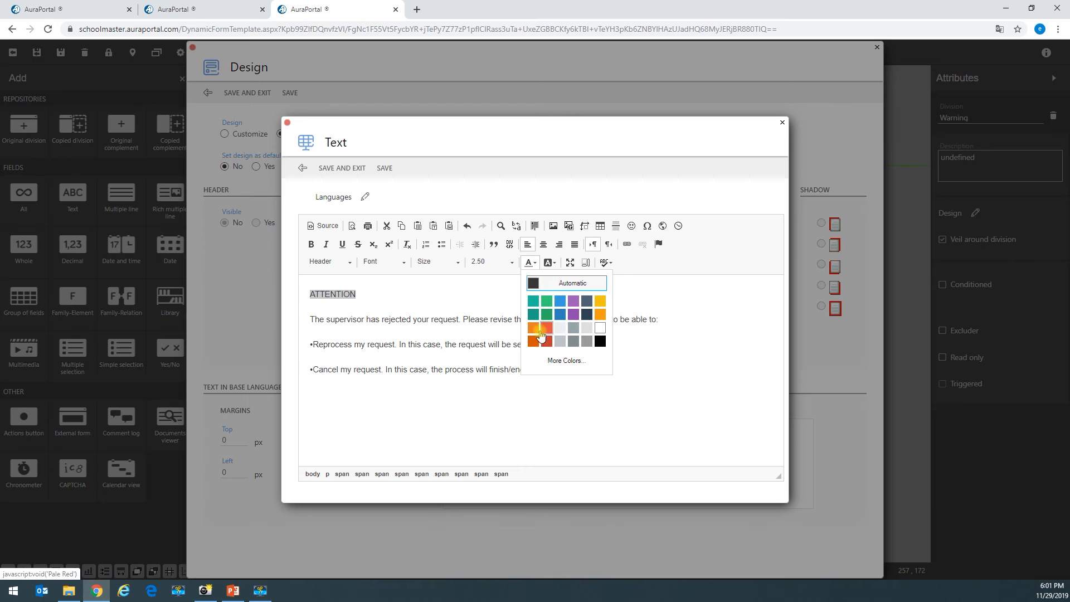
{"action": "left_click", "coordinate": [564, 319]}
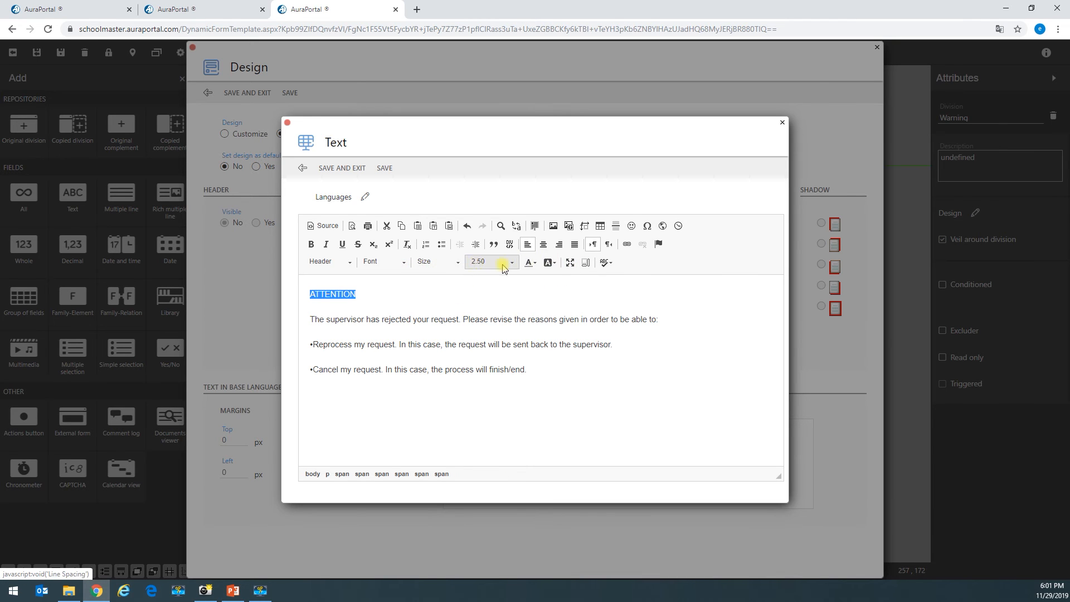
{"action": "left_click", "coordinate": [311, 247]}
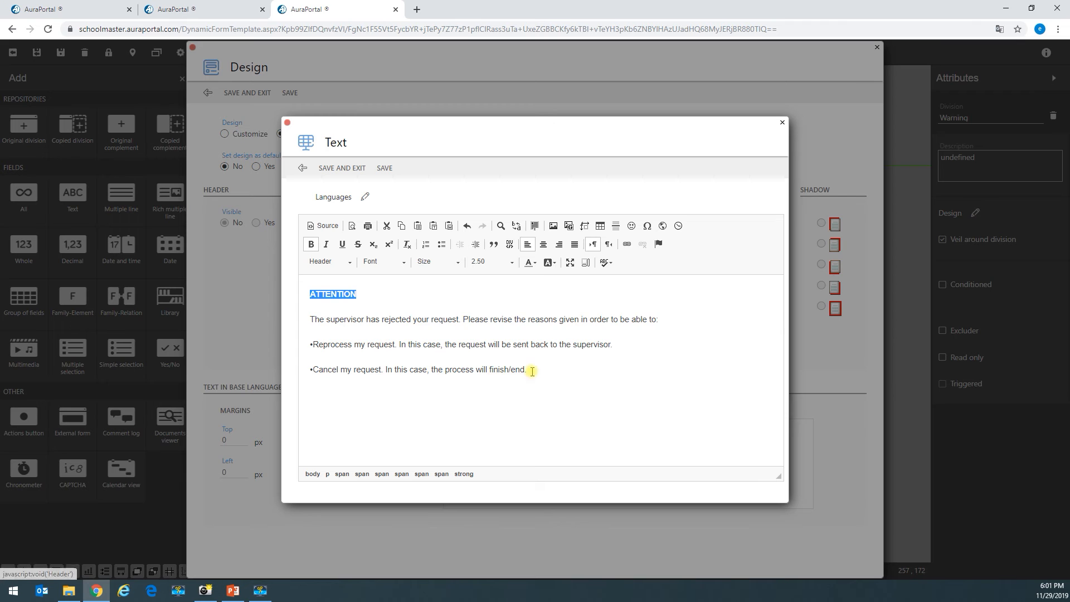
- Apply a new font to all the warning text and save the division's design settings
{"action": "left_click_drag", "start_coordinate": [538, 369], "coordinate": [215, 232]}
{"action": "left_click", "coordinate": [402, 267]}
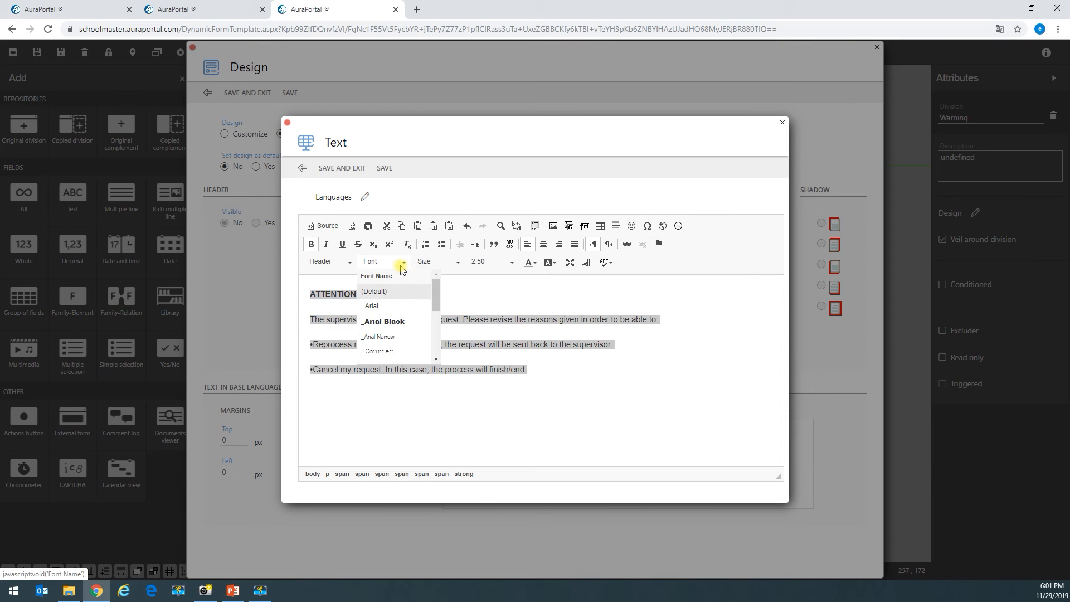
{"action": "left_click", "coordinate": [390, 306]}
{"action": "left_click", "coordinate": [342, 167]}
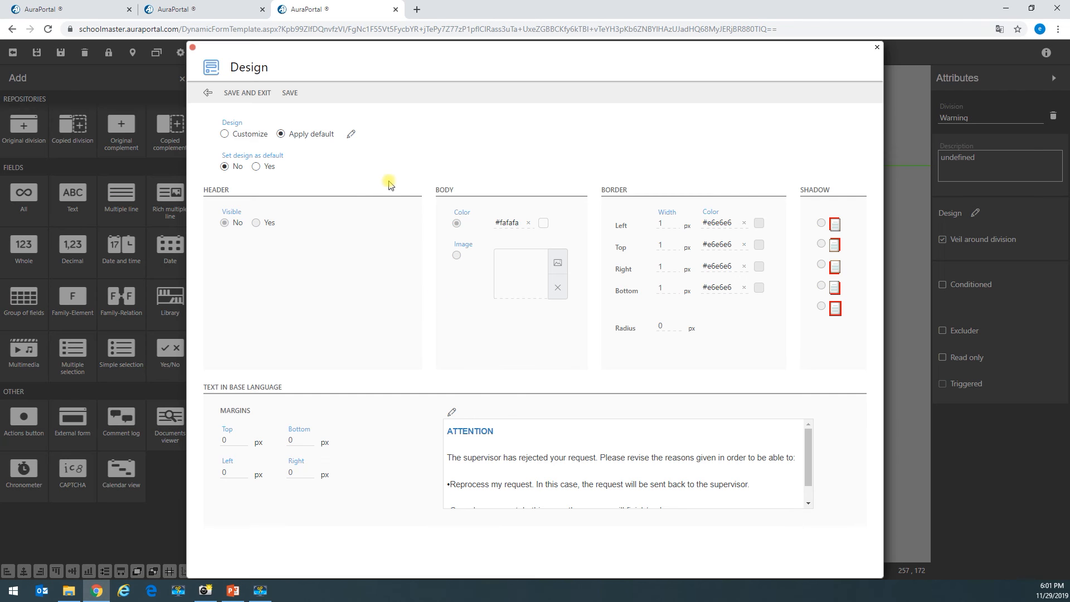
{"action": "scroll", "coordinate": [457, 473], "scroll_direction": "down", "scroll_amount": 1}
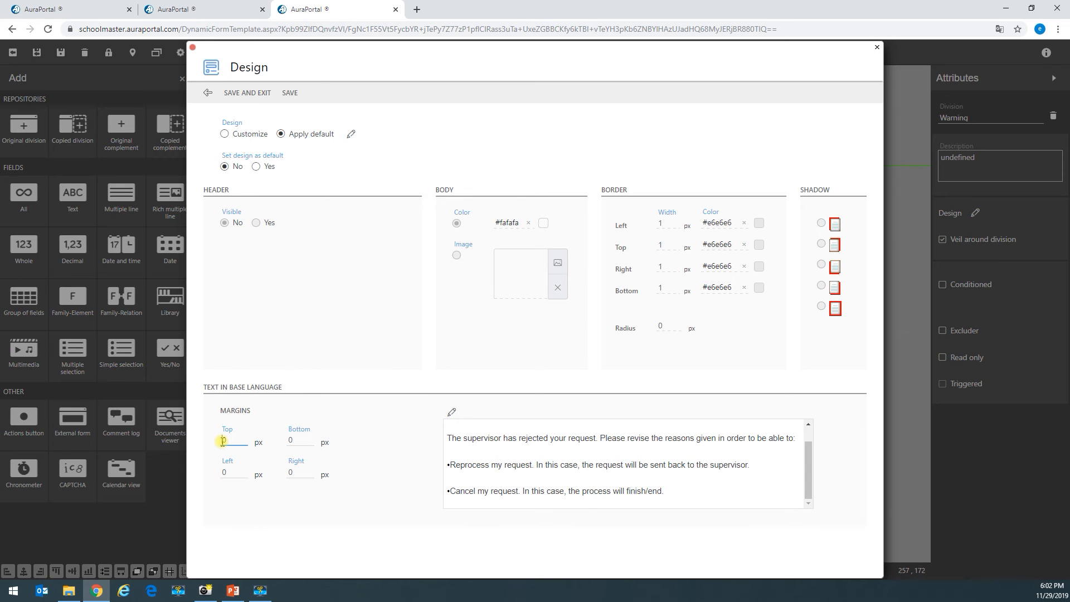
{"action": "type", "text": "2"}
{"action": "left_click", "coordinate": [248, 94]}
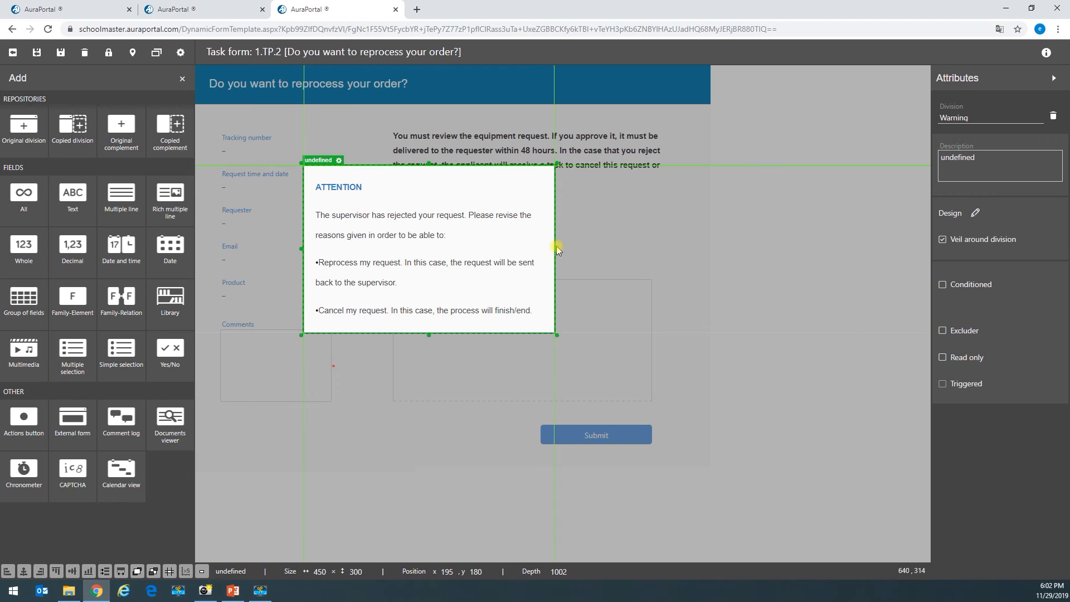
- Enlarge the Warning division to 730×345 and position it at 80, 165
{"action": "left_click_drag", "start_coordinate": [555, 248], "coordinate": [625, 248]}
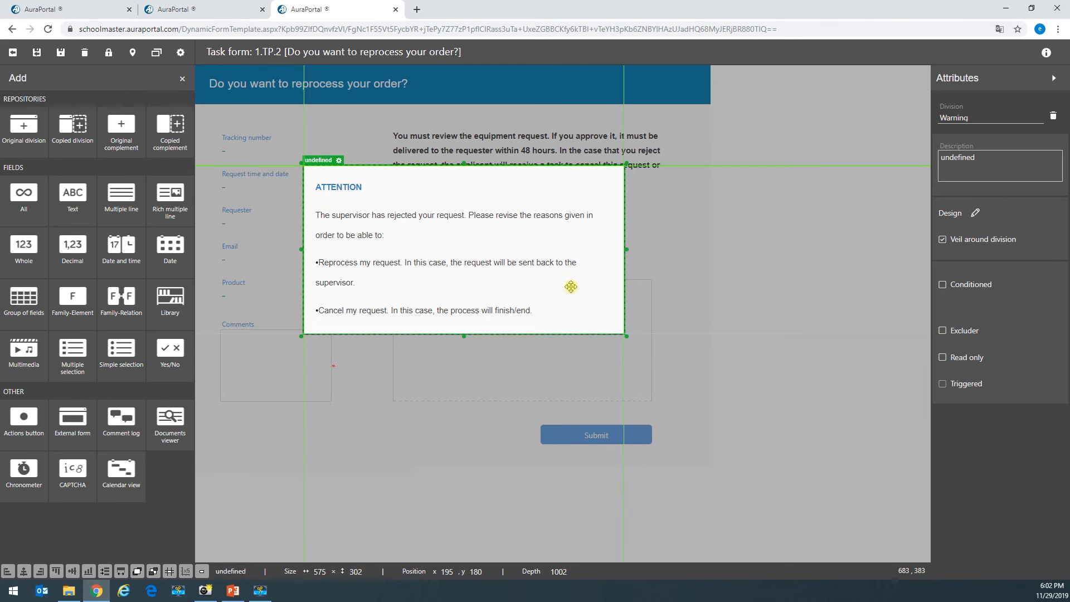
{"action": "left_click_drag", "start_coordinate": [302, 249], "coordinate": [216, 250]}
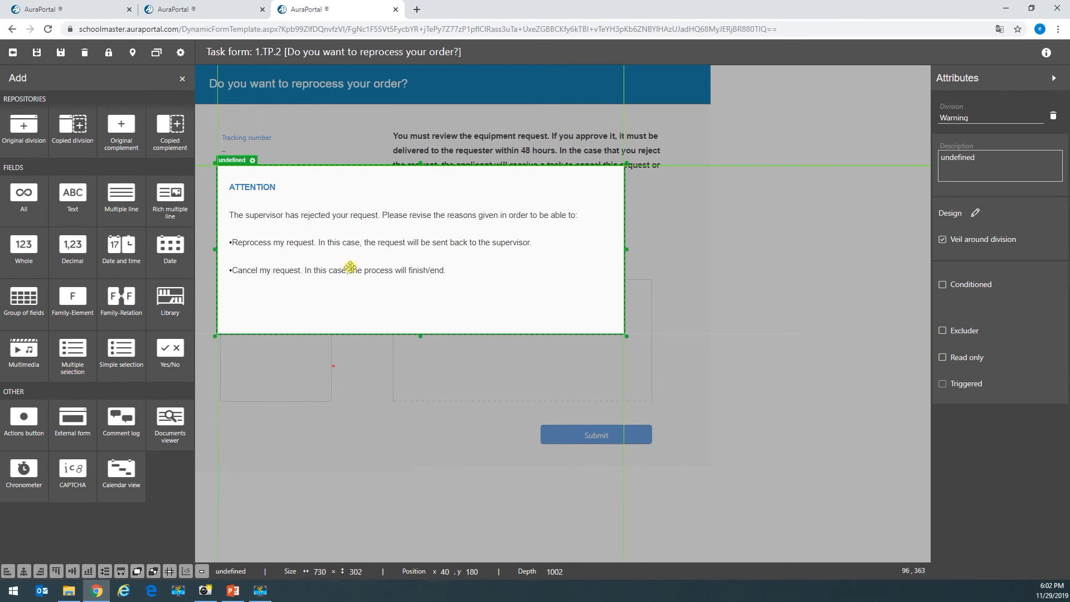
{"action": "left_click_drag", "start_coordinate": [422, 344], "coordinate": [432, 368]}
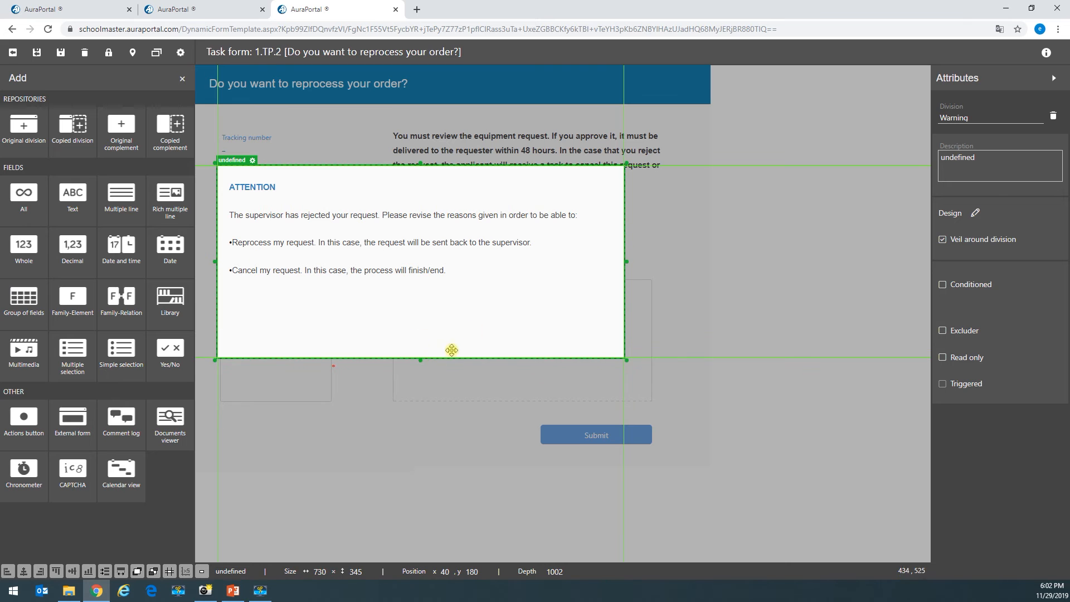
{"action": "mouse_move", "coordinate": [471, 299]}
{"action": "left_mouse_down"}
{"action": "mouse_move", "coordinate": [490, 289]}
{"action": "mouse_move", "coordinate": [473, 284]}
{"action": "mouse_move", "coordinate": [491, 290]}
{"action": "left_mouse_up"}
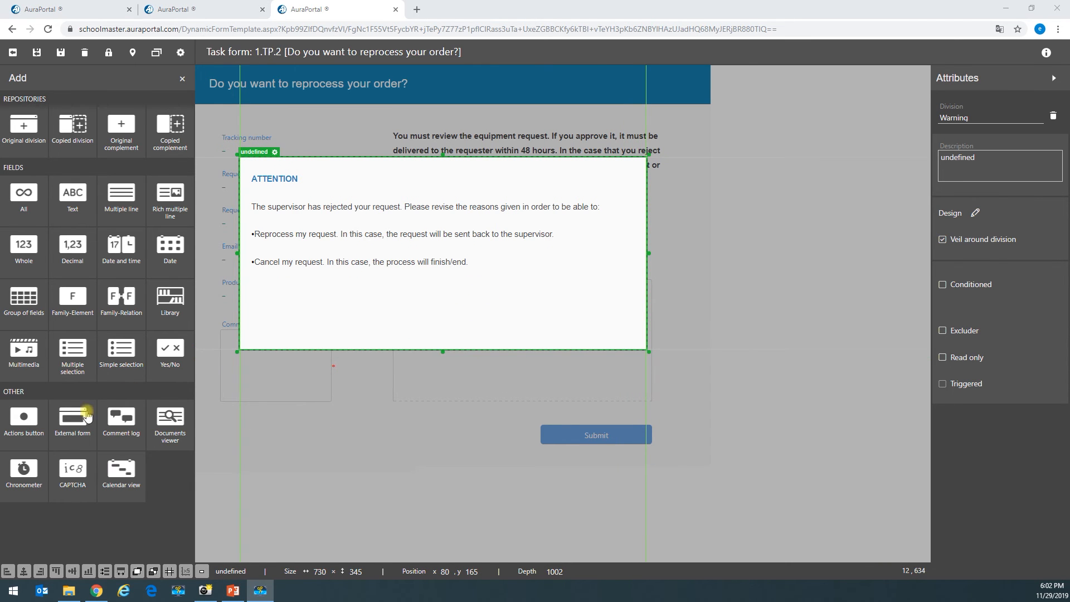
- Add an Accept actions button to the Warning division with a Trigger action
{"action": "left_click", "coordinate": [35, 428]}
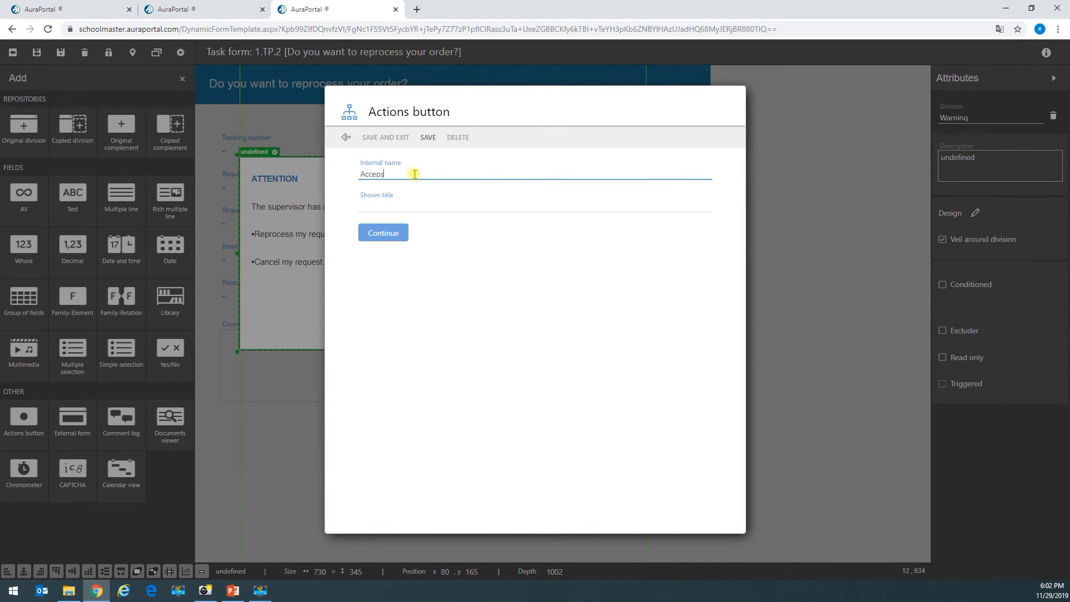
{"action": "double_click", "coordinate": [368, 173]}
{"action": "left_click", "coordinate": [384, 233]}
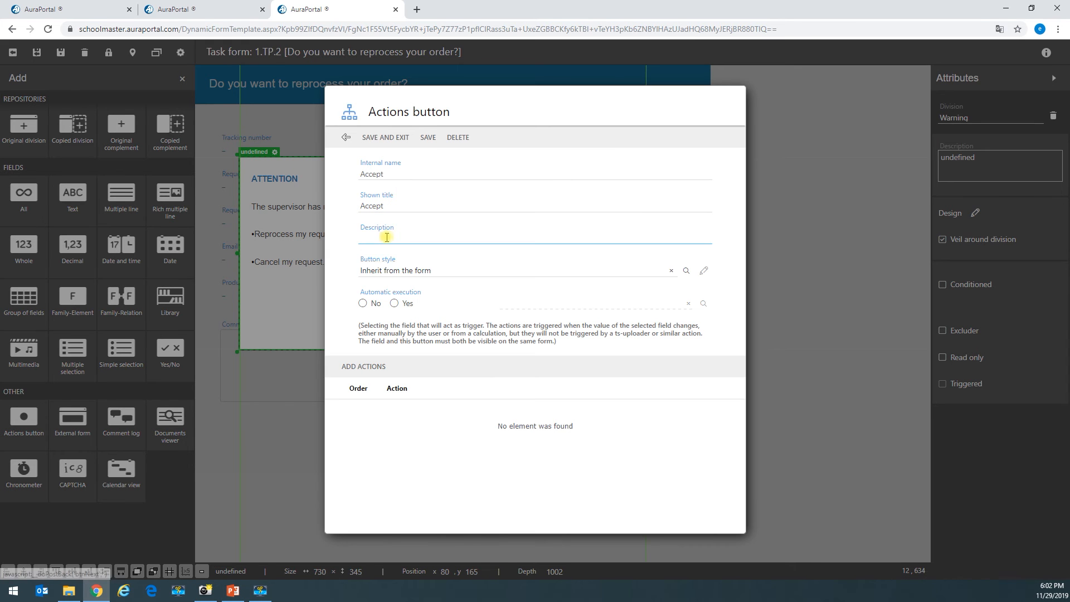
{"action": "left_click", "coordinate": [375, 367]}
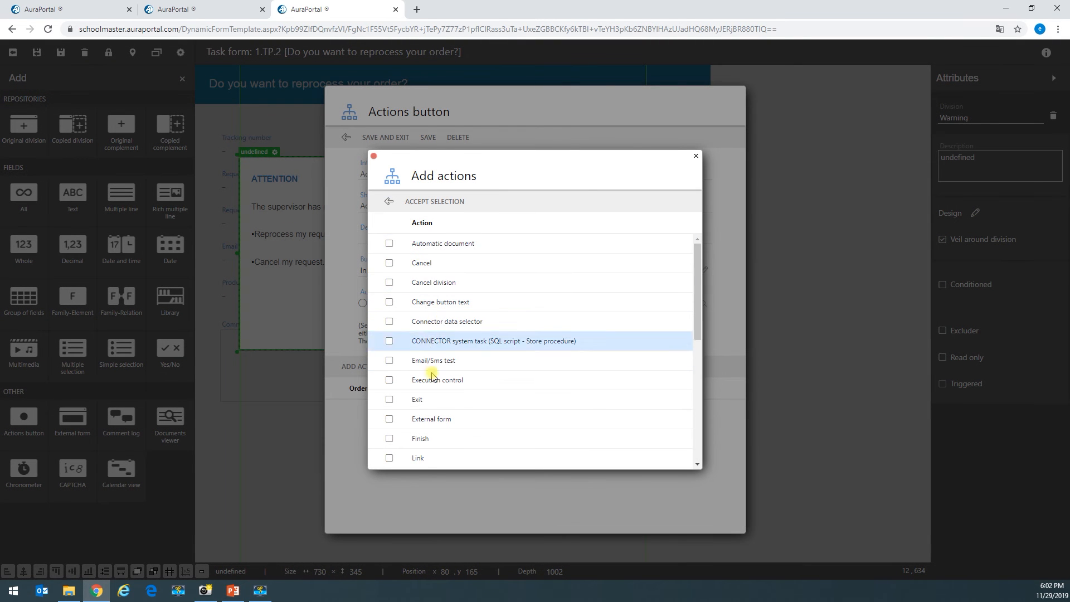
{"action": "scroll", "coordinate": [423, 375], "scroll_direction": "down", "scroll_amount": 3}
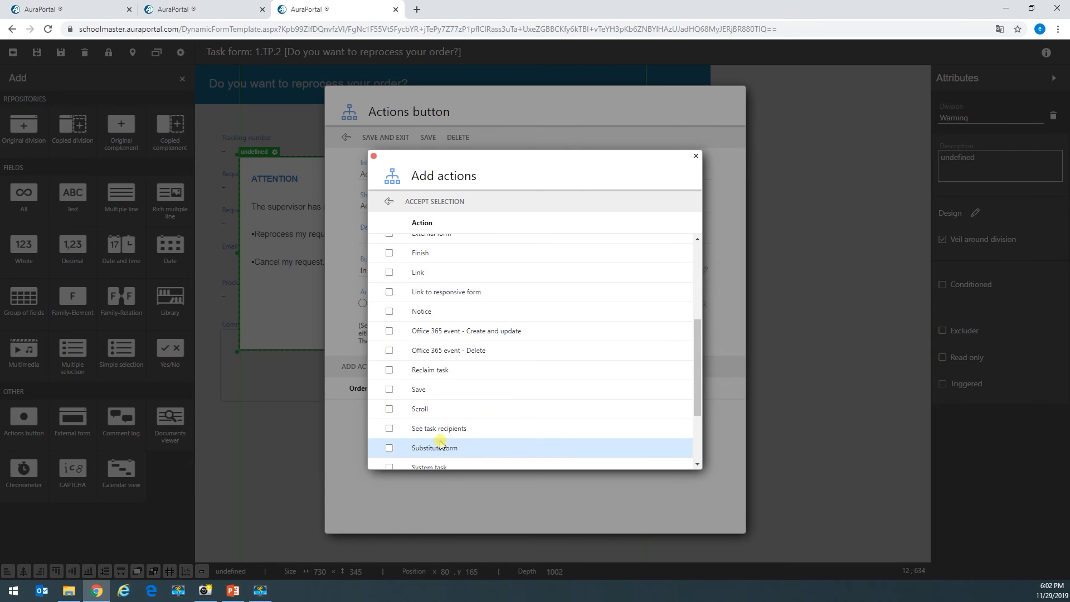
{"action": "scroll", "coordinate": [441, 438], "scroll_direction": "down", "scroll_amount": 2}
{"action": "left_click", "coordinate": [389, 414]}
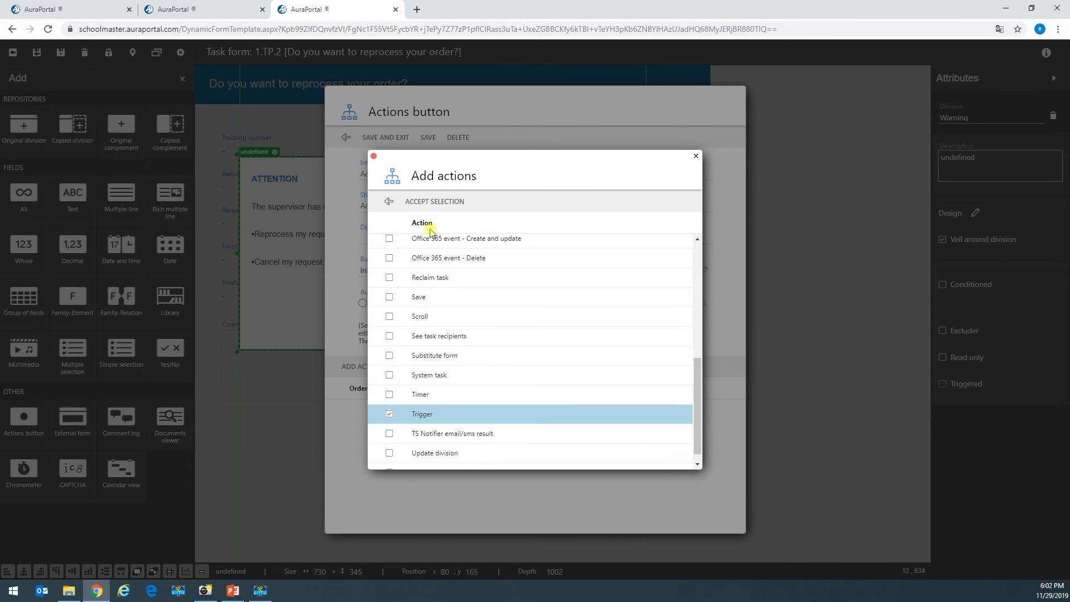
{"action": "left_click", "coordinate": [433, 202]}
- Make the Accept button's trigger hide the division, then save the button
{"action": "left_click", "coordinate": [393, 193]}
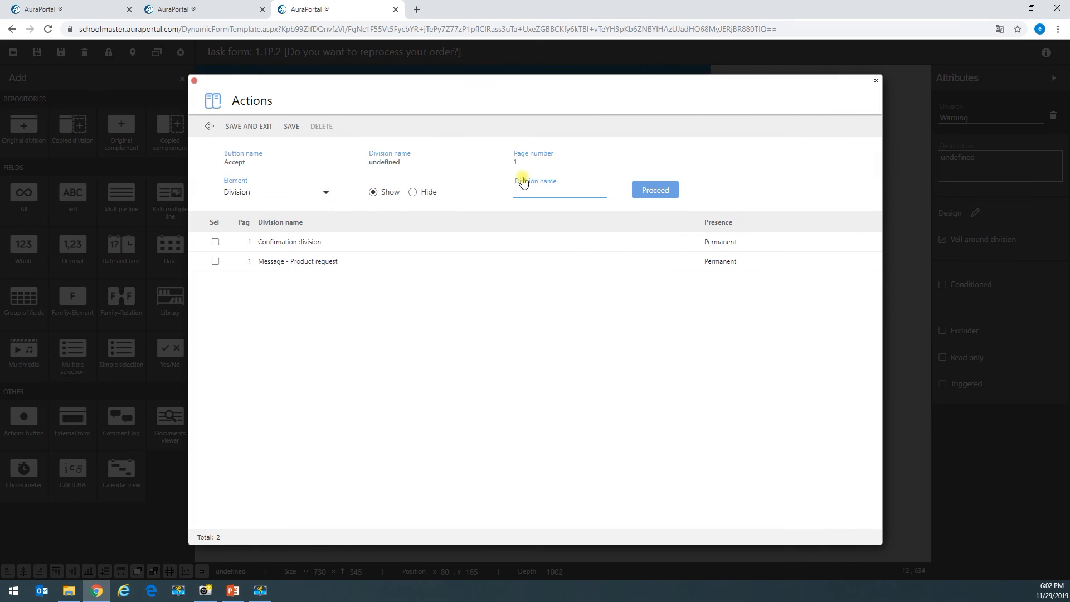
{"action": "left_click", "coordinate": [419, 194]}
{"action": "left_click", "coordinate": [215, 241]}
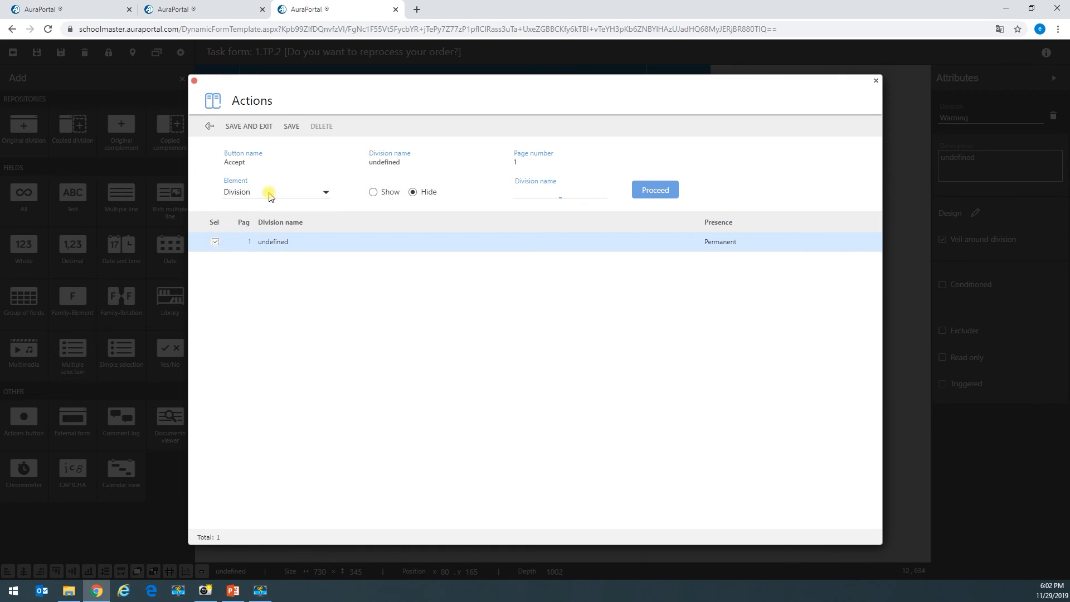
{"action": "left_click", "coordinate": [257, 127]}
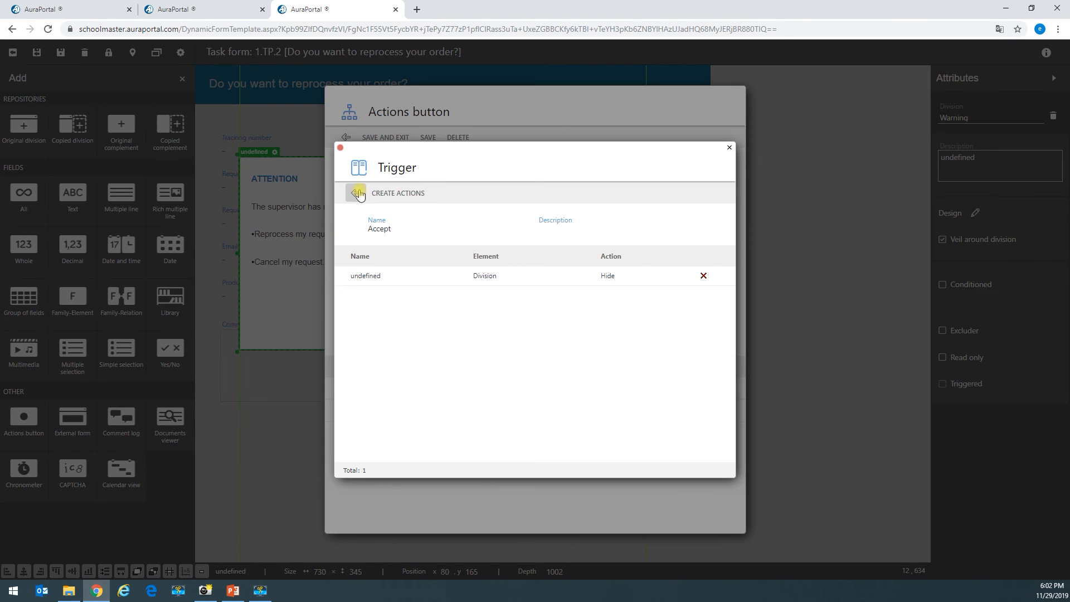
{"action": "left_click", "coordinate": [379, 192]}
{"action": "left_click", "coordinate": [392, 138]}
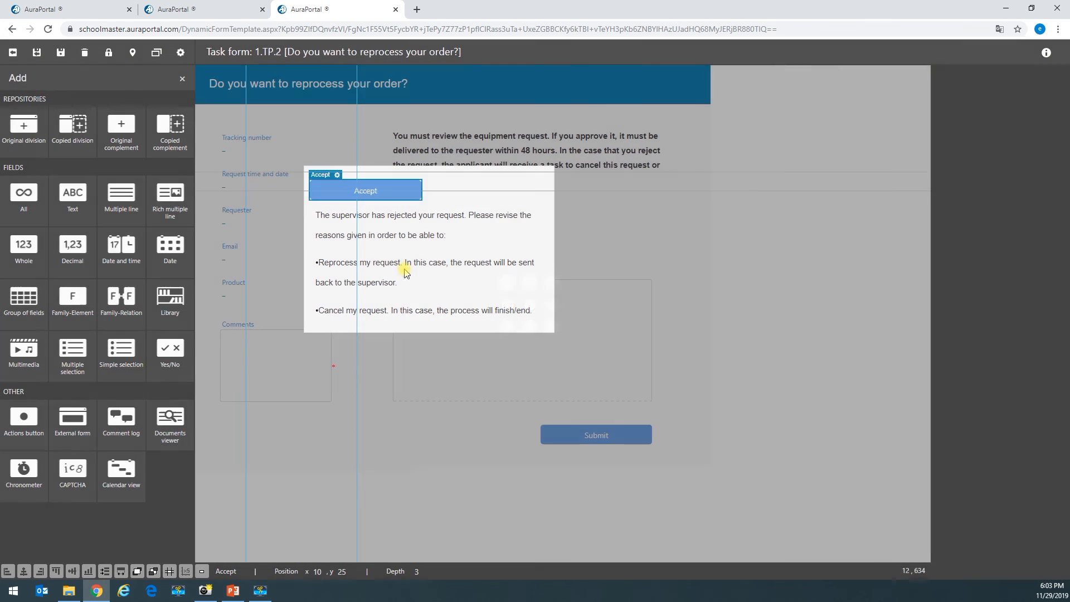
- Reposition and heighten the Warning division, move the Accept button lower, and save the form
{"action": "left_click", "coordinate": [524, 233]}
{"action": "left_click_drag", "start_coordinate": [535, 246], "coordinate": [638, 230]}
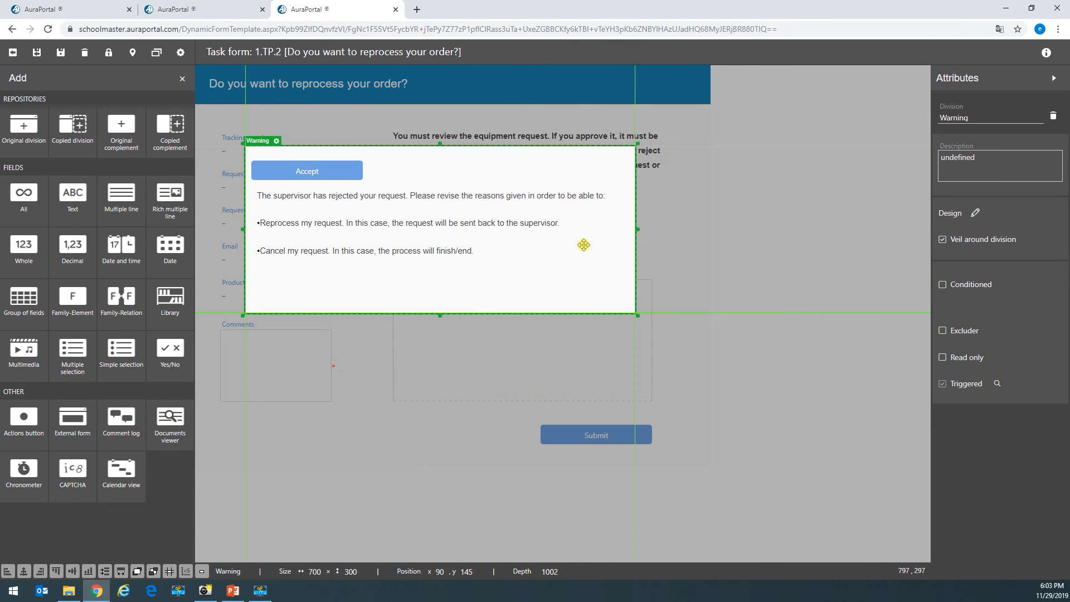
{"action": "left_click_drag", "start_coordinate": [439, 339], "coordinate": [439, 347]}
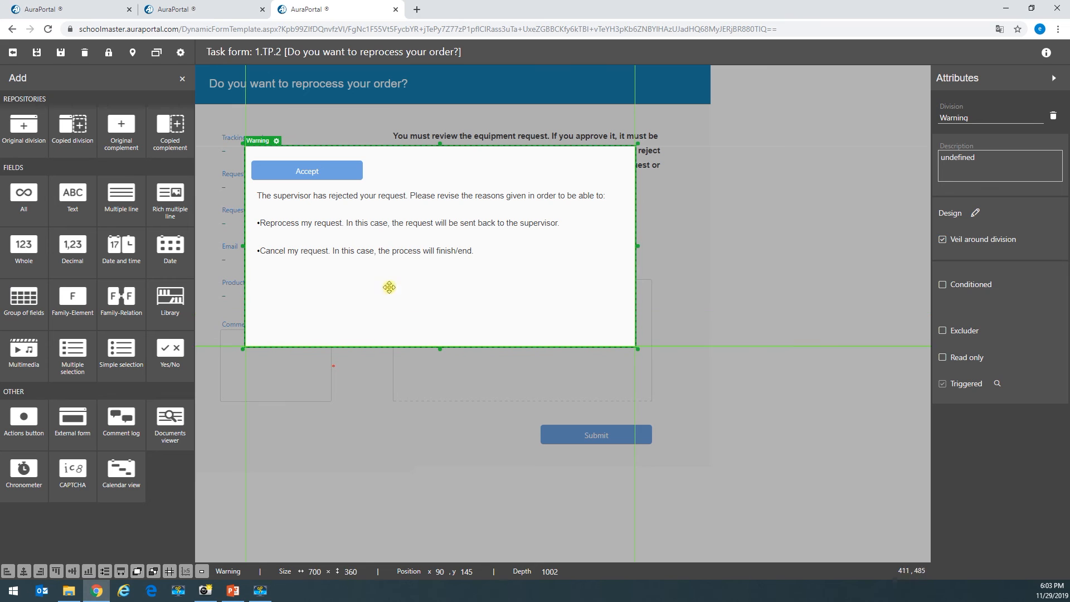
{"action": "left_click", "coordinate": [290, 172]}
{"action": "left_click_drag", "start_coordinate": [290, 173], "coordinate": [296, 316]}
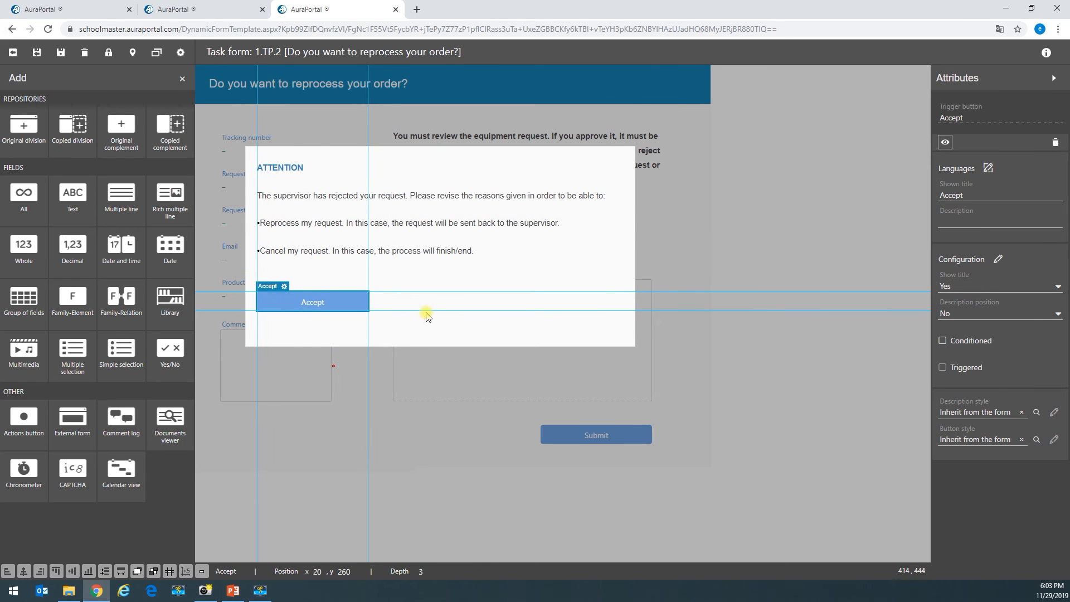
{"action": "left_click", "coordinate": [60, 52]}
- Preview the Product request success message via the H checkboxes, restore the ATTENTION warning, and save
{"action": "left_click", "coordinate": [390, 250]}
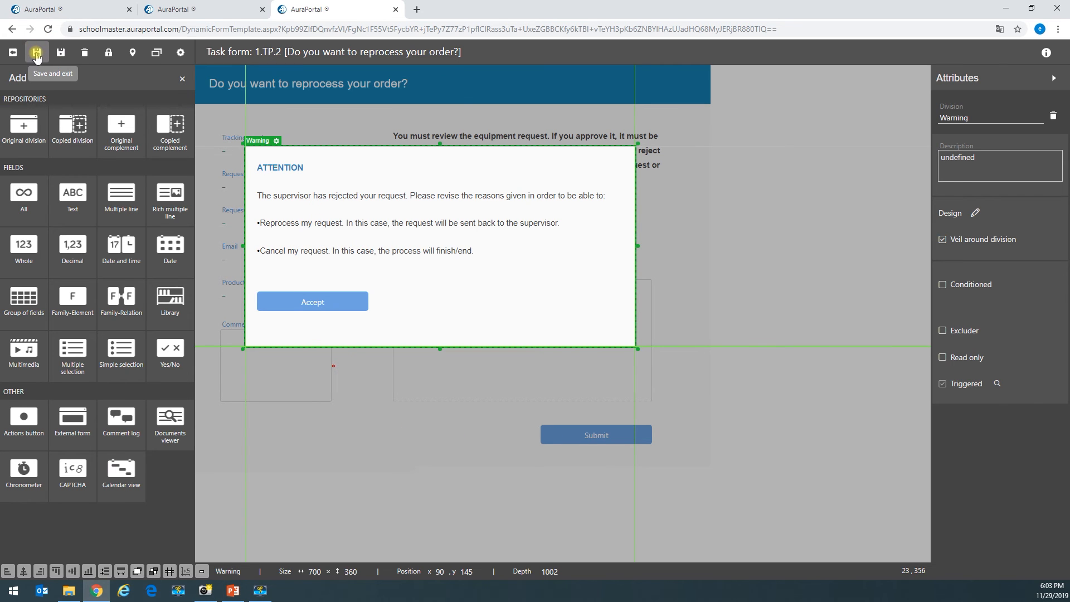
{"action": "left_click", "coordinate": [181, 80]}
{"action": "left_click", "coordinate": [185, 152]}
{"action": "left_click", "coordinate": [186, 133]}
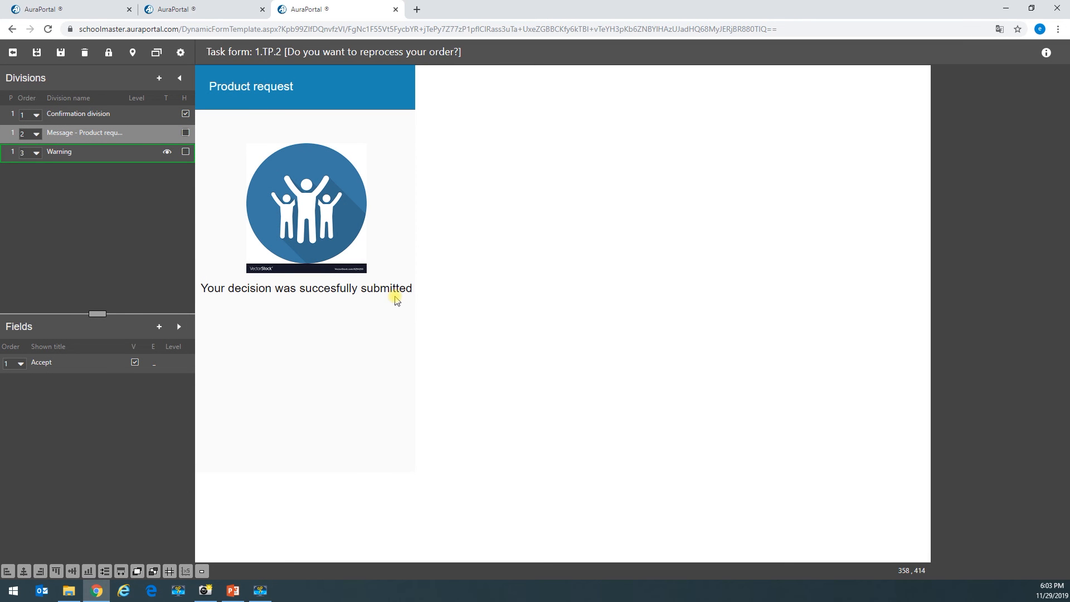
{"action": "left_click", "coordinate": [186, 133]}
{"action": "left_click", "coordinate": [185, 152]}
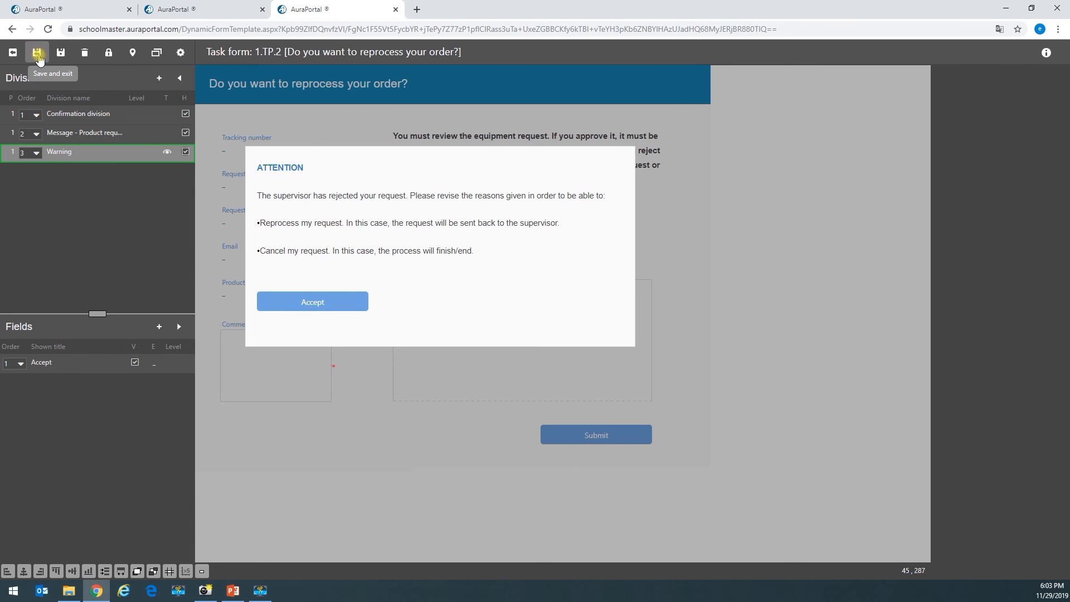
{"action": "left_click", "coordinate": [38, 57]}
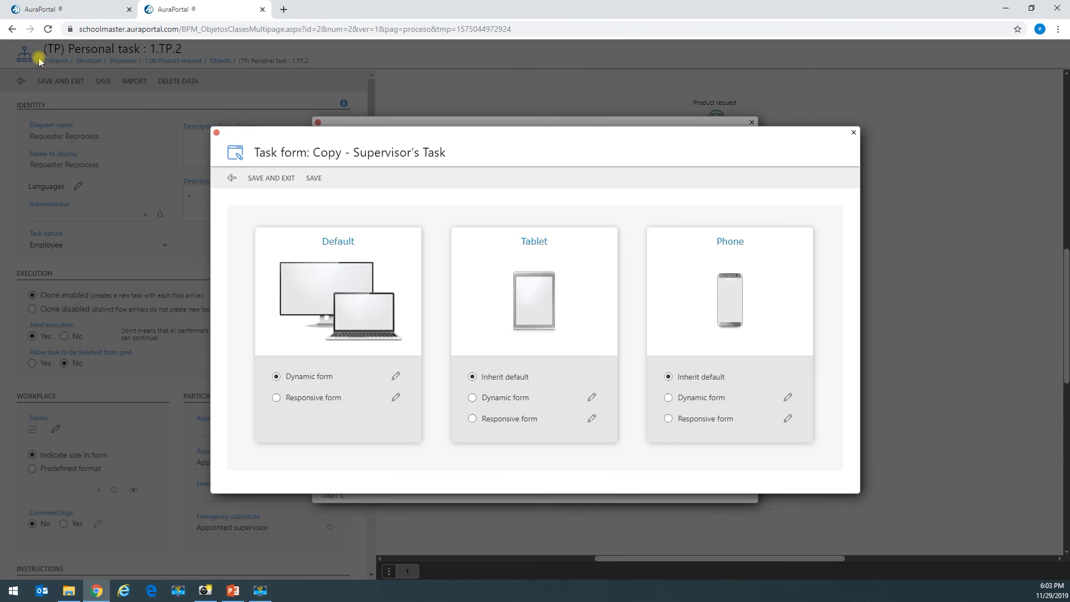
- Close the form dialogs and bring up gateway DX.1's properties at its Yes outlet
{"action": "left_click", "coordinate": [276, 188]}
{"action": "left_click", "coordinate": [368, 168]}
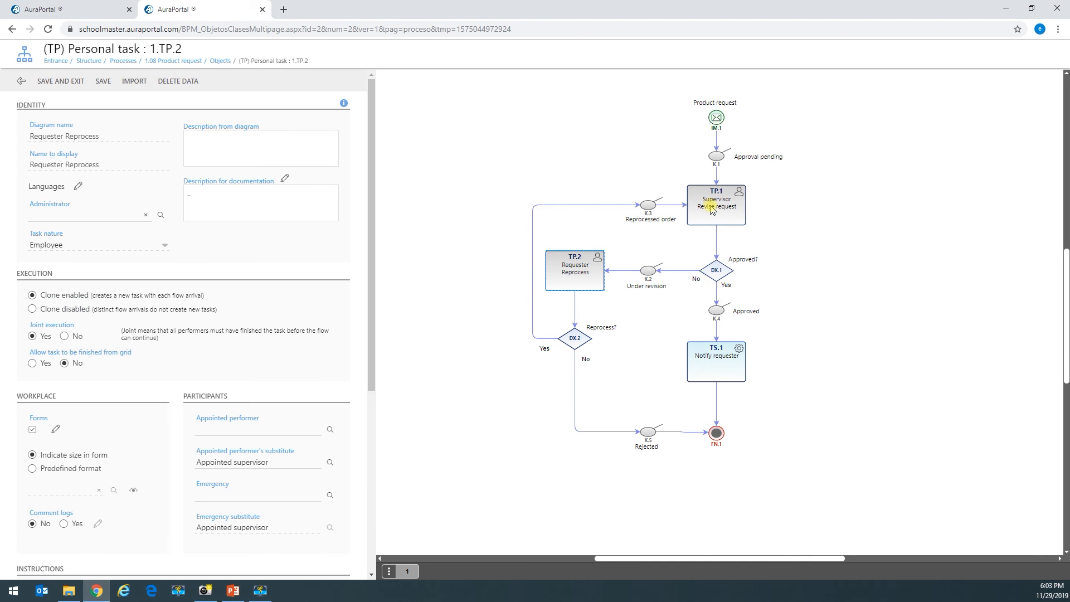
{"action": "left_click", "coordinate": [718, 270]}
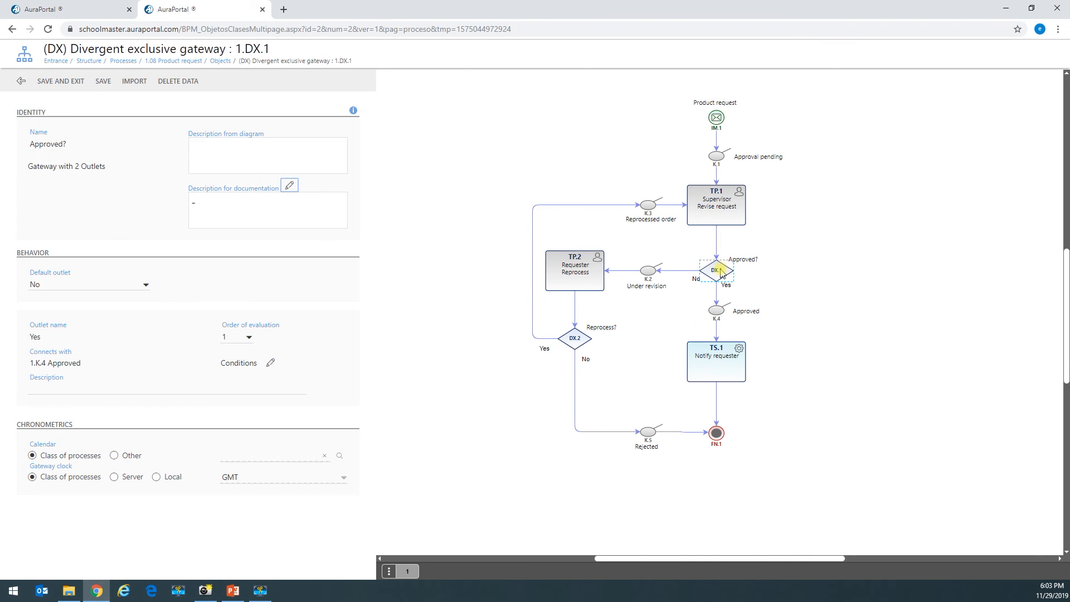
{"action": "left_click", "coordinate": [37, 385]}
{"action": "left_click_drag", "start_coordinate": [41, 336], "coordinate": [29, 338]}
- Give DX.1's Yes outlet the condition Approved? Equal = Yes and save the gateway conditions
{"action": "left_click", "coordinate": [270, 363]}
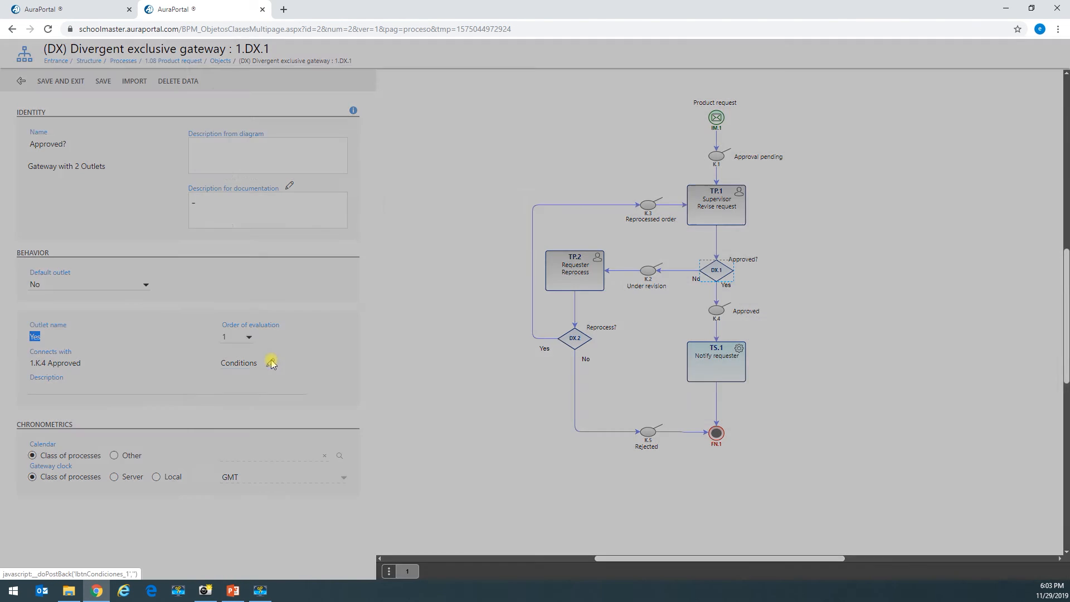
{"action": "left_click", "coordinate": [250, 205]}
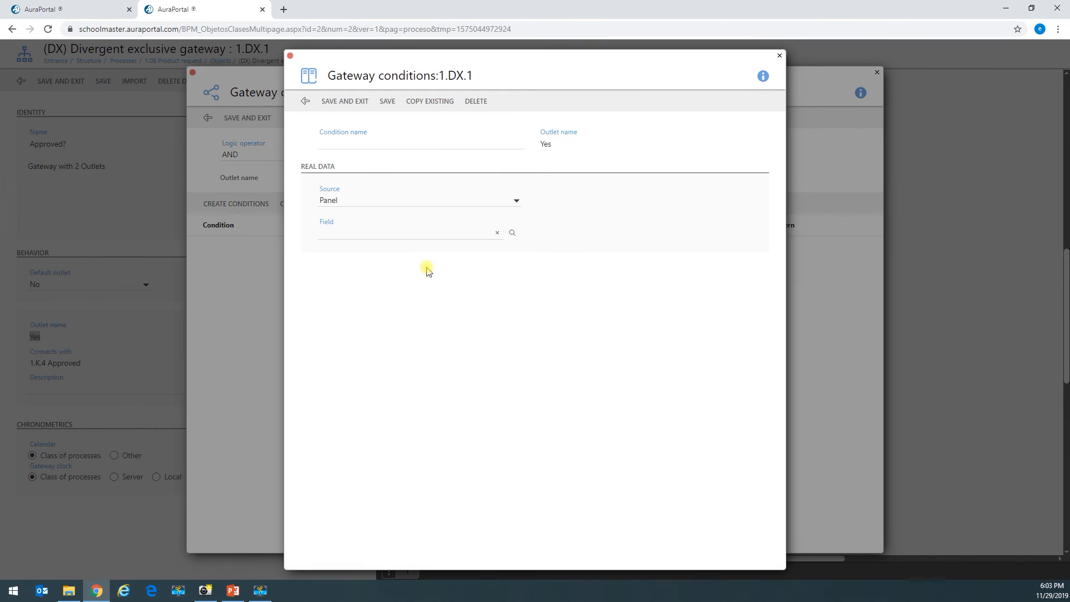
{"action": "left_click", "coordinate": [510, 234]}
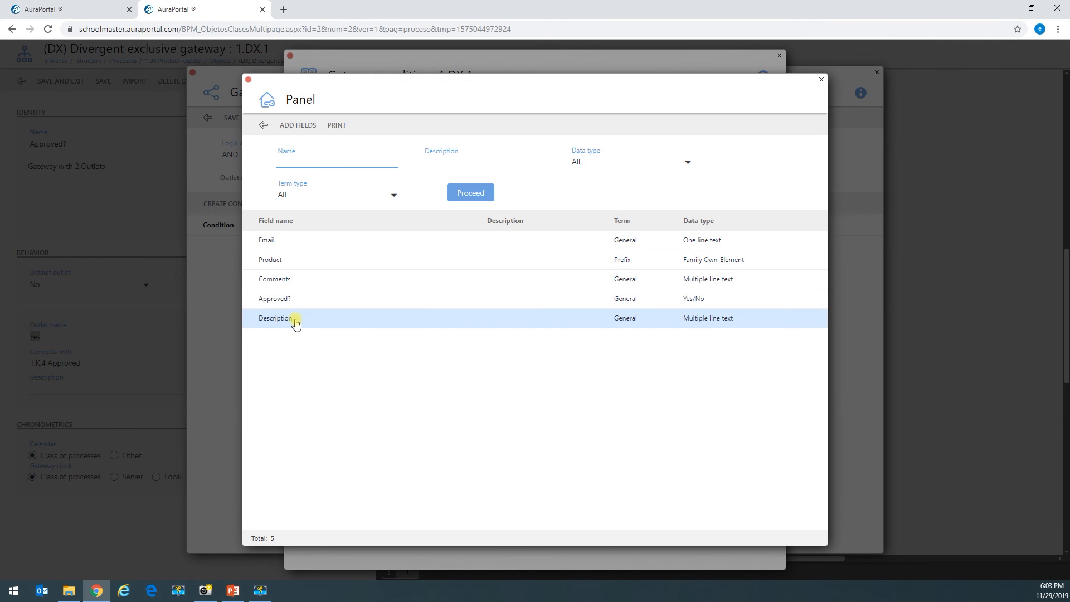
{"action": "left_click", "coordinate": [301, 303]}
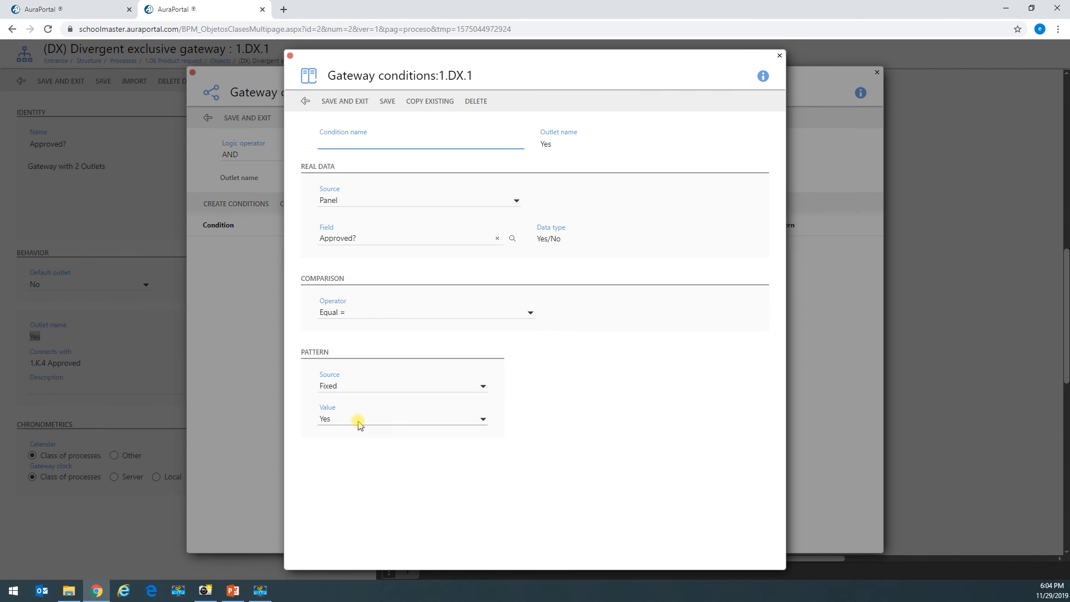
{"action": "left_click", "coordinate": [343, 100]}
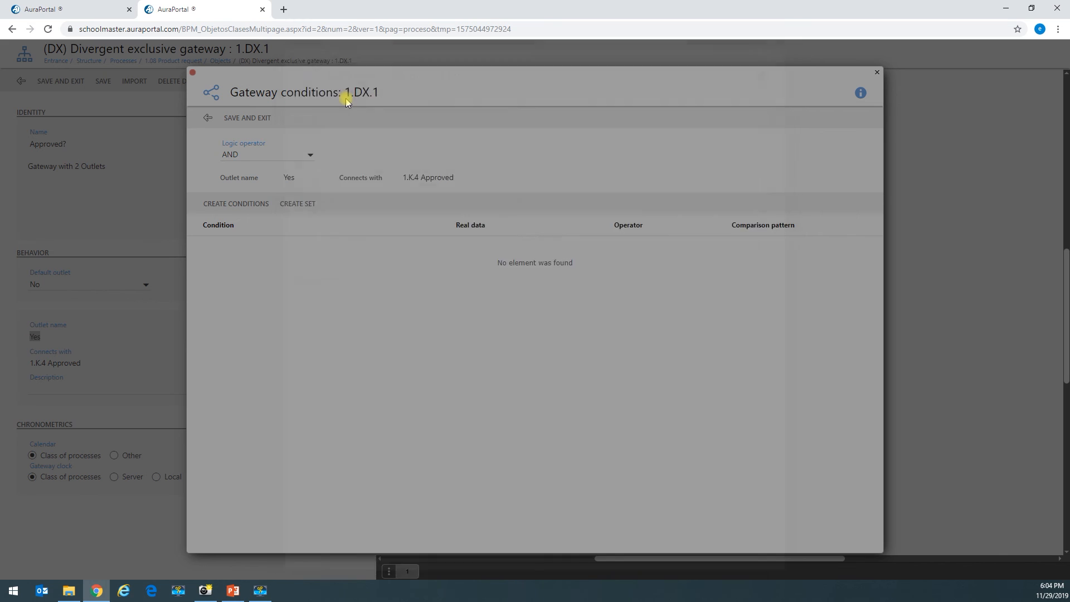
{"action": "left_click", "coordinate": [247, 118]}
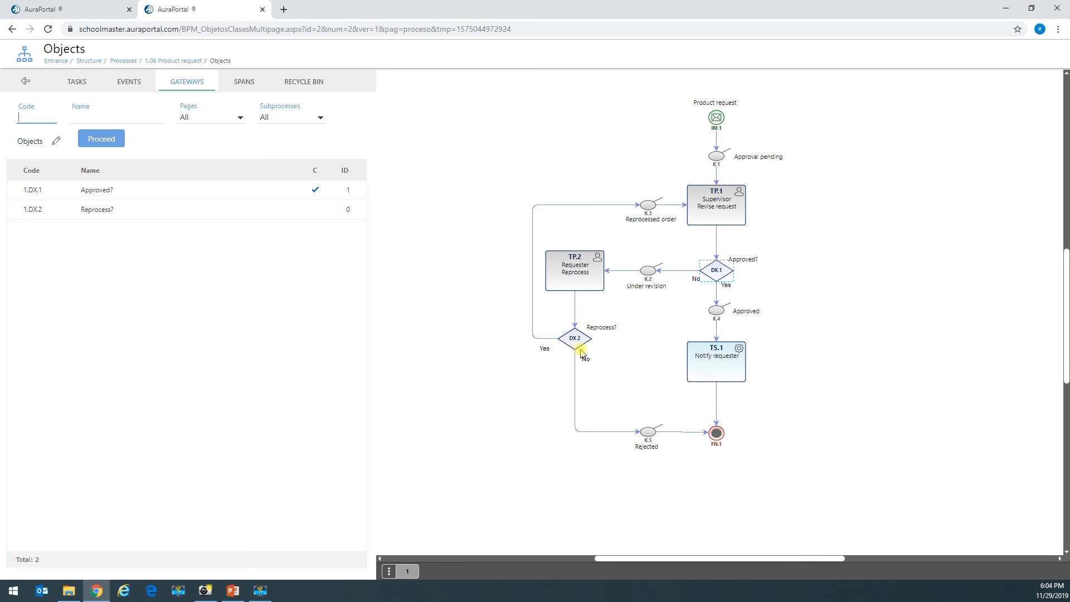
- Reopen task TP.2's 'Do you want to reprocess your order?' default dynamic form in the designer
{"action": "left_click", "coordinate": [569, 273]}
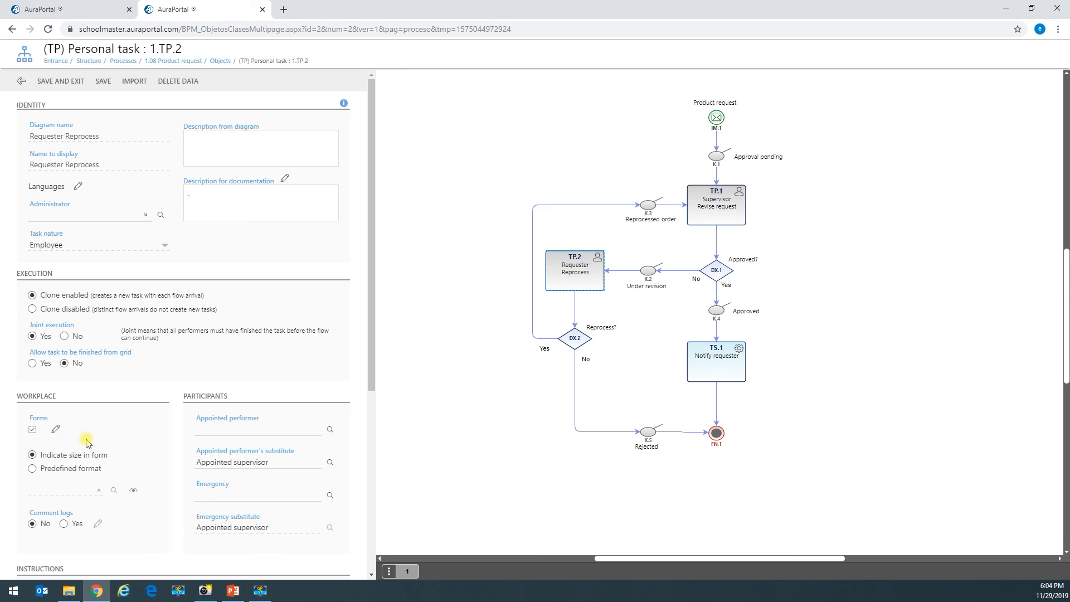
{"action": "left_click", "coordinate": [55, 429]}
{"action": "double_click", "coordinate": [426, 252]}
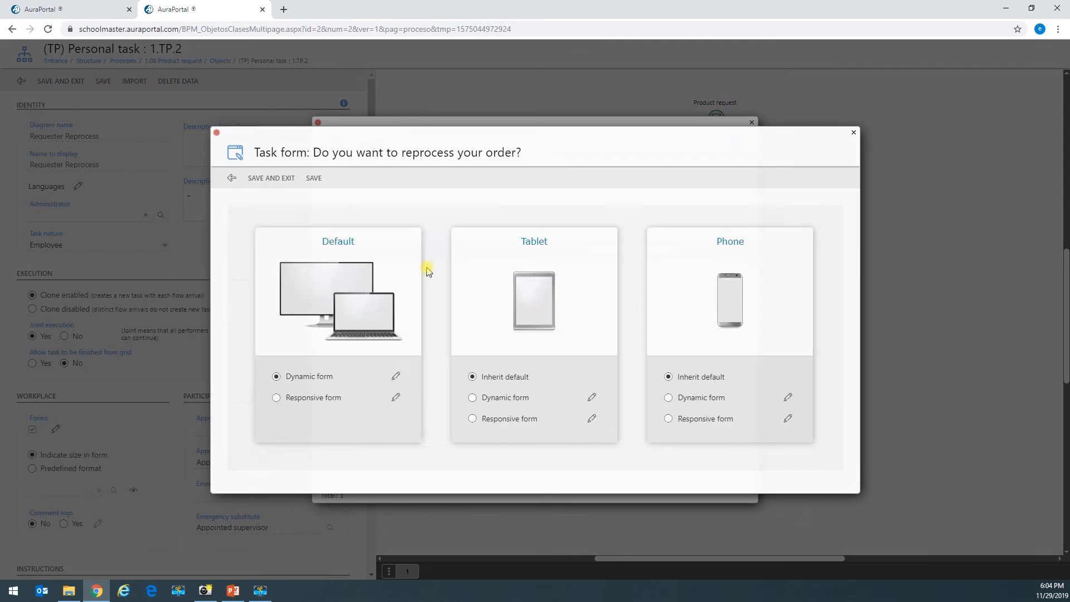
{"action": "left_click", "coordinate": [397, 377]}
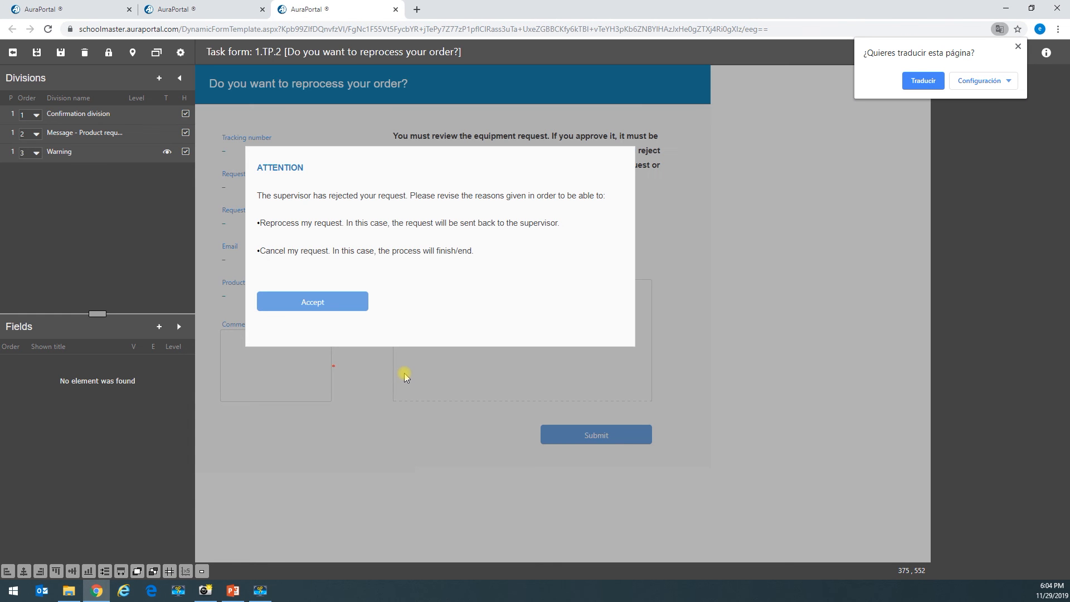
{"action": "left_click", "coordinate": [185, 154]}
- Hide the Warning division and add a new general Yes/No field named Reprocess? to the main division
{"action": "left_click", "coordinate": [186, 153]}
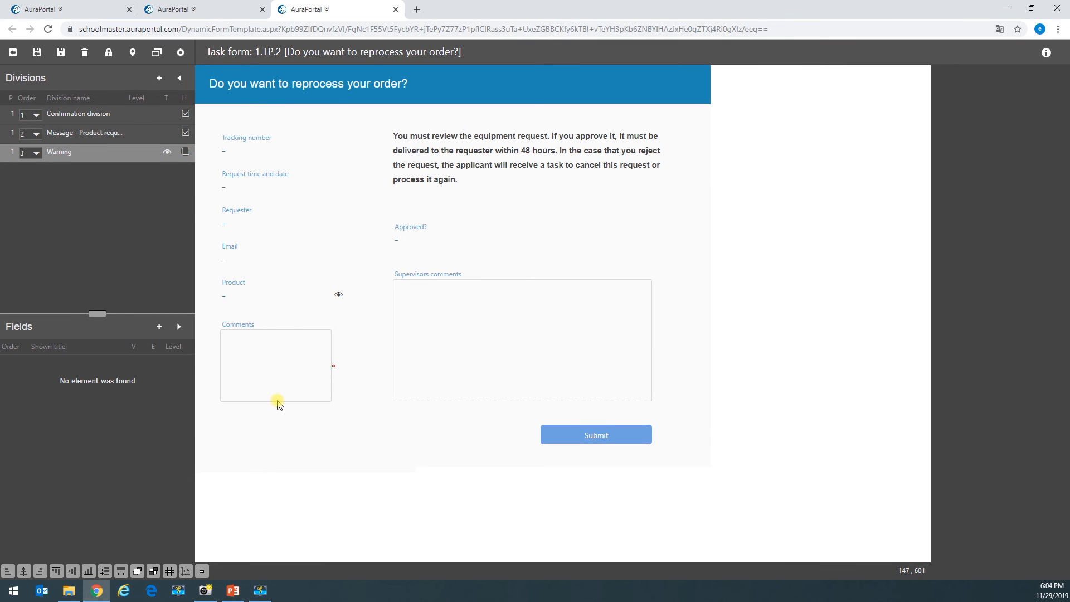
{"action": "left_click", "coordinate": [158, 78]}
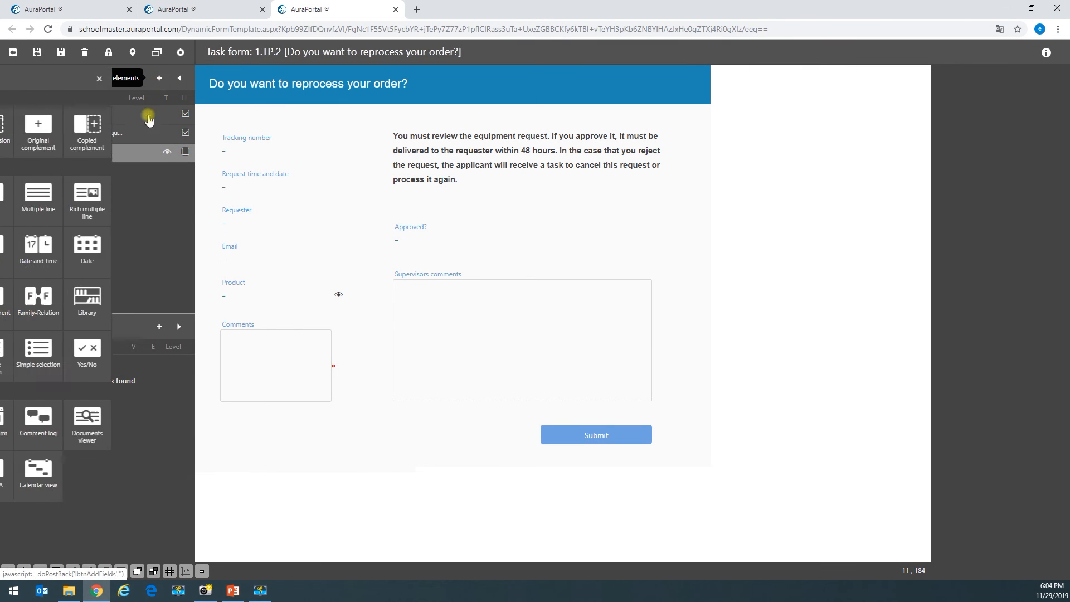
{"action": "left_click", "coordinate": [169, 351]}
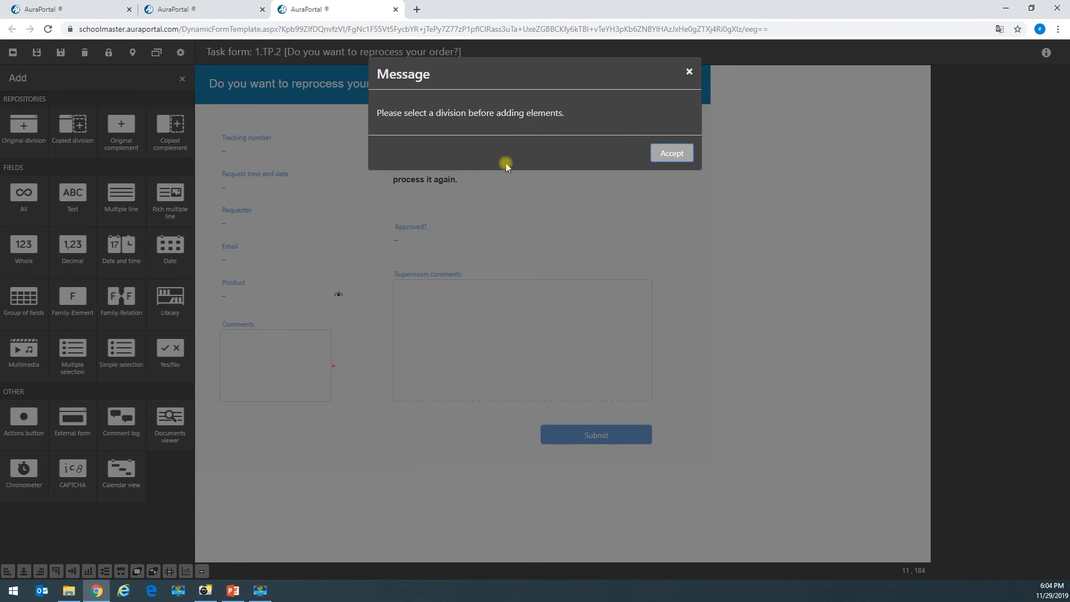
{"action": "left_click", "coordinate": [648, 159]}
{"action": "left_click", "coordinate": [418, 273]}
{"action": "left_click", "coordinate": [159, 363]}
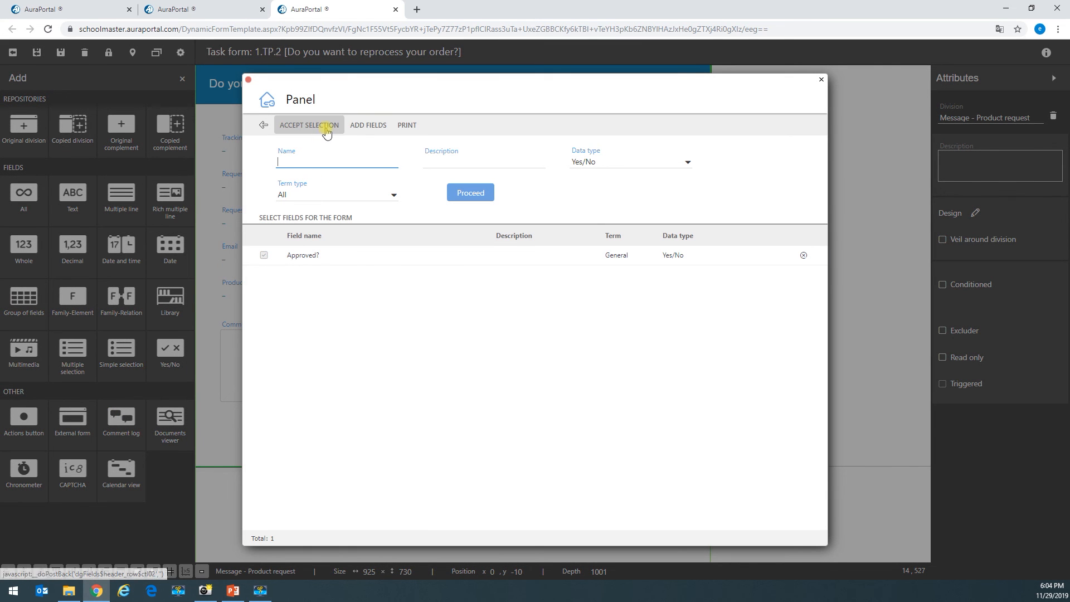
{"action": "left_click", "coordinate": [369, 125]}
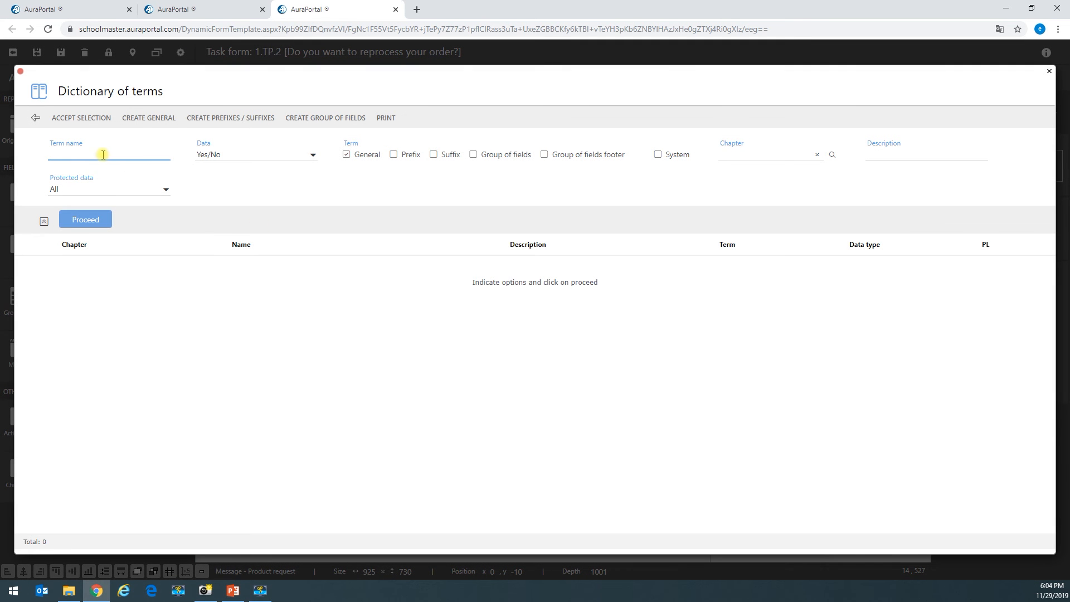
{"action": "left_click", "coordinate": [136, 118]}
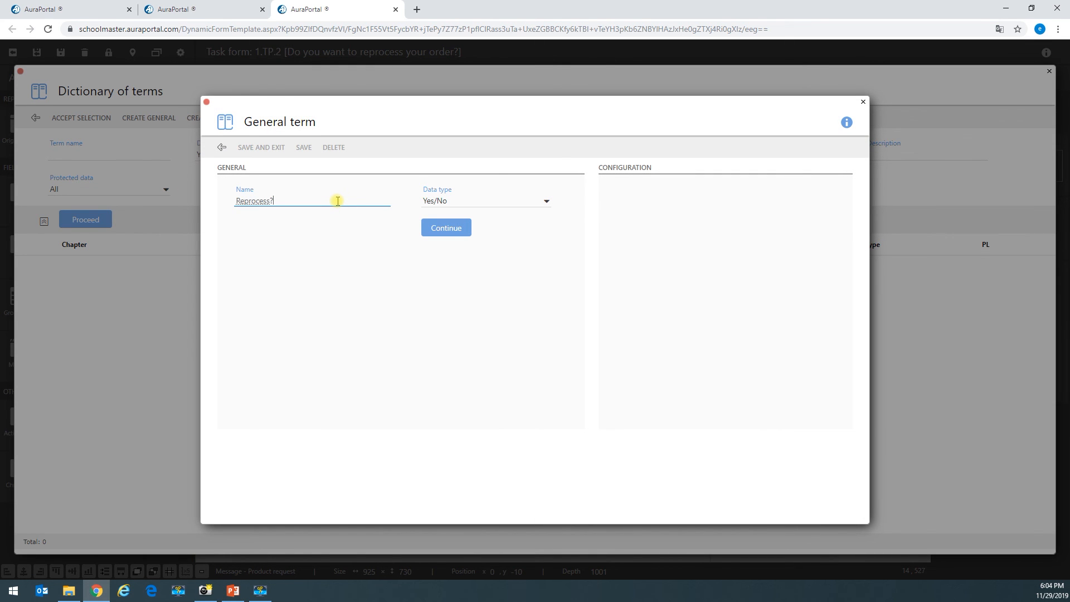
{"action": "left_click", "coordinate": [446, 228]}
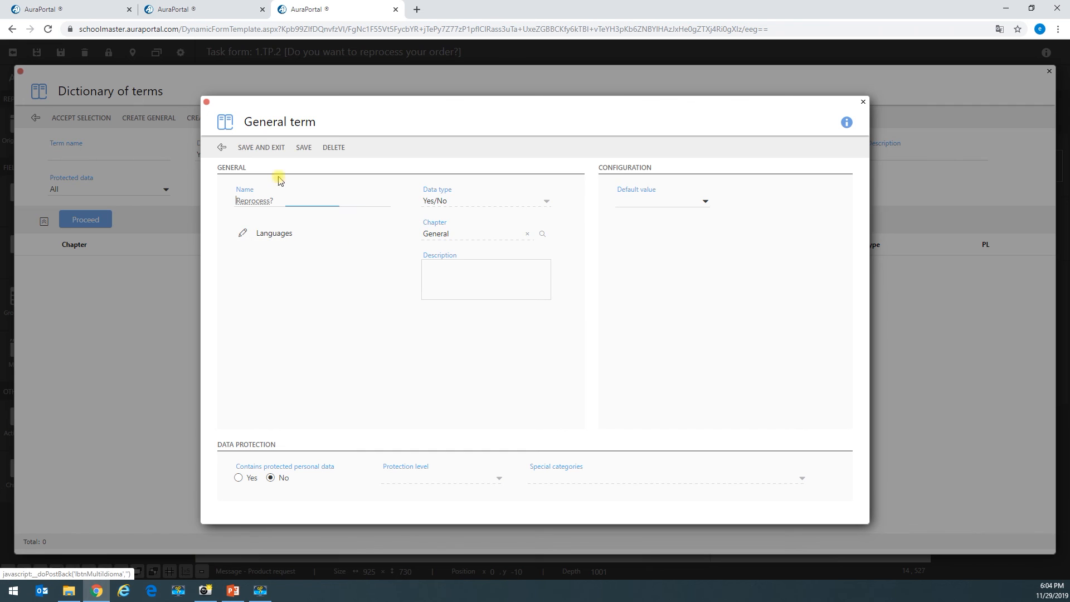
{"action": "left_click", "coordinate": [276, 149]}
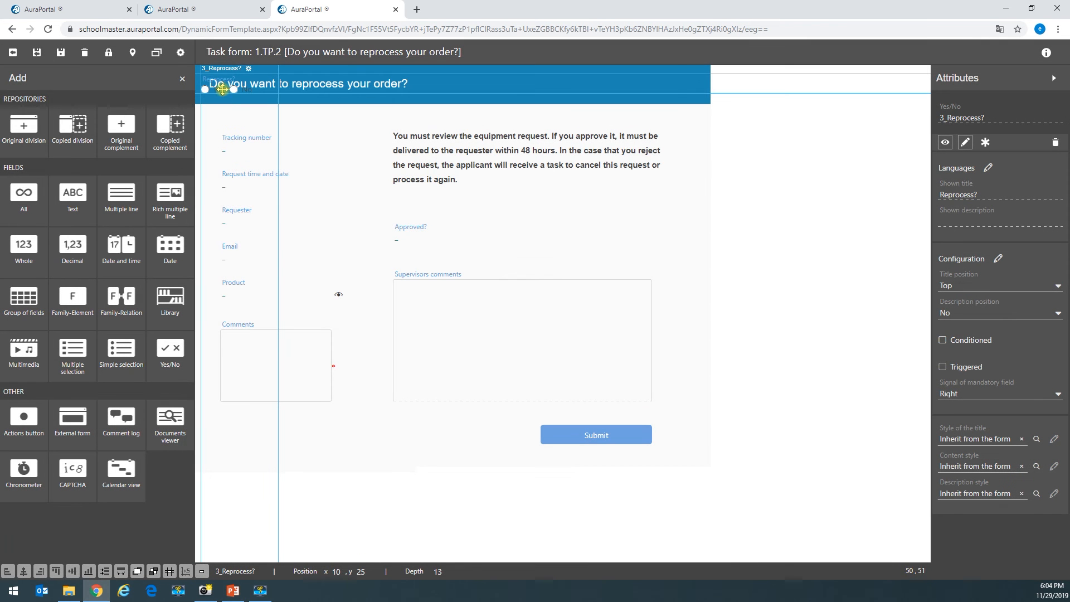
- Place the Reprocess? field at bottom left level with Submit and save the form
{"action": "left_click_drag", "start_coordinate": [222, 89], "coordinate": [223, 411]}
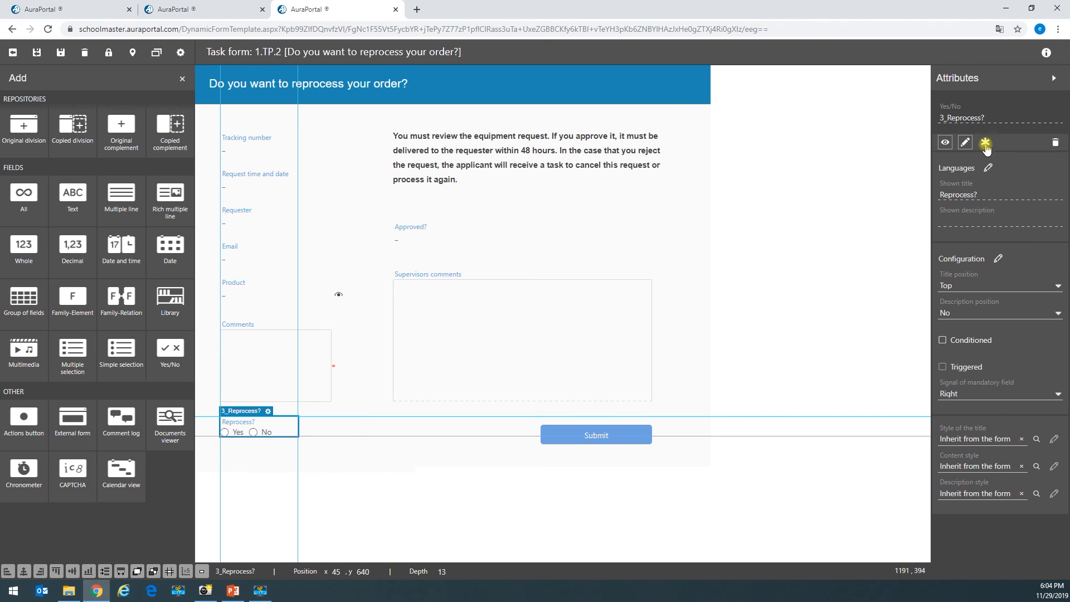
{"action": "left_click", "coordinate": [400, 485]}
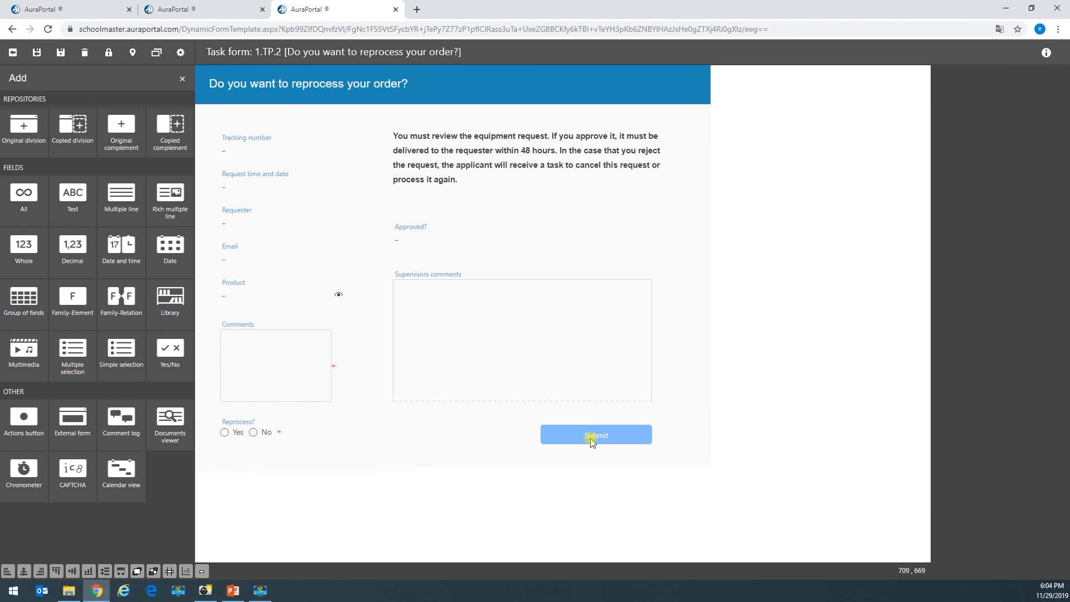
{"action": "left_click", "coordinate": [37, 53]}
{"action": "left_click", "coordinate": [287, 179]}
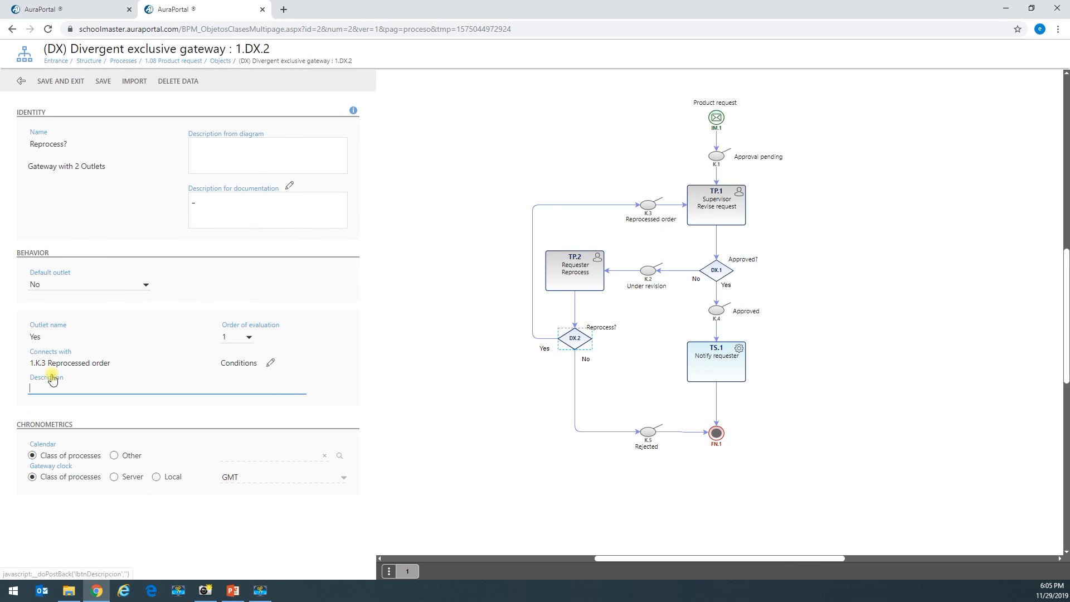
- Give DX.2's Yes outlet the condition Reprocess? Equal = Yes and save it
{"action": "left_click", "coordinate": [270, 365]}
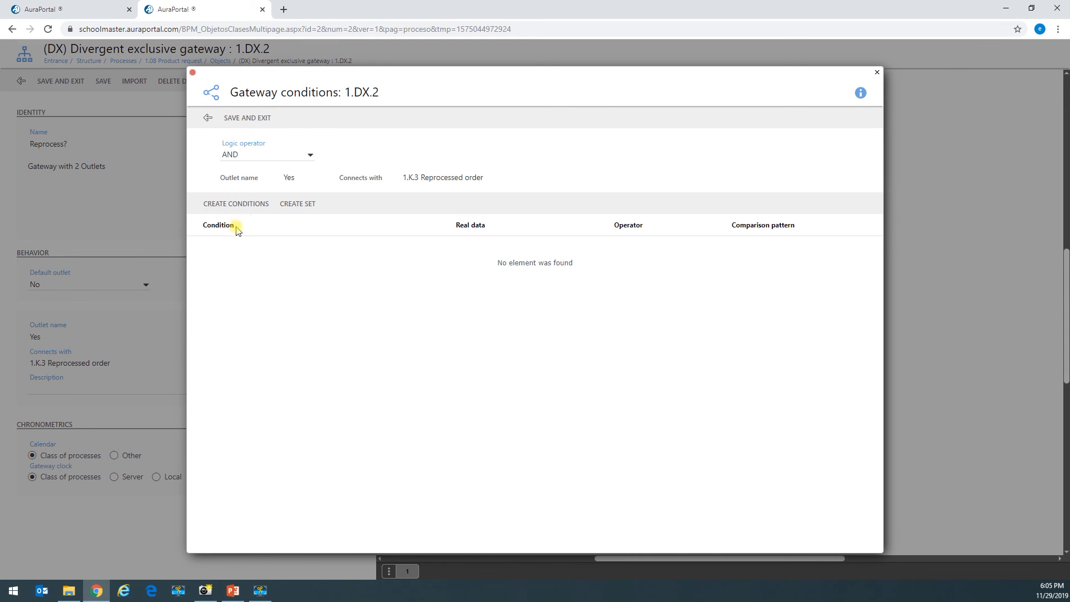
{"action": "left_click", "coordinate": [239, 208]}
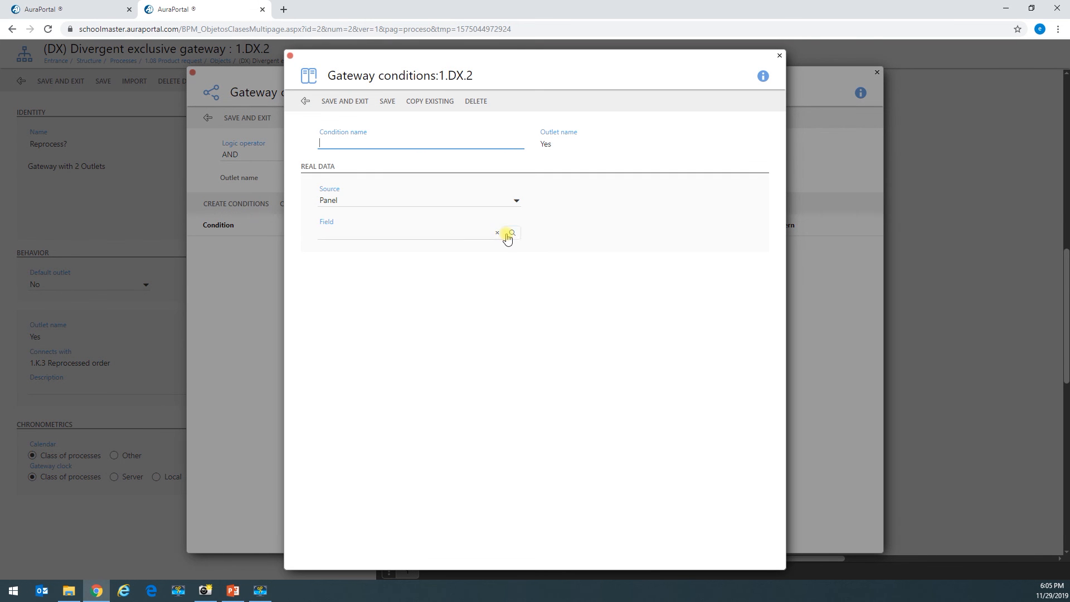
{"action": "left_click", "coordinate": [505, 235]}
{"action": "left_click", "coordinate": [270, 339]}
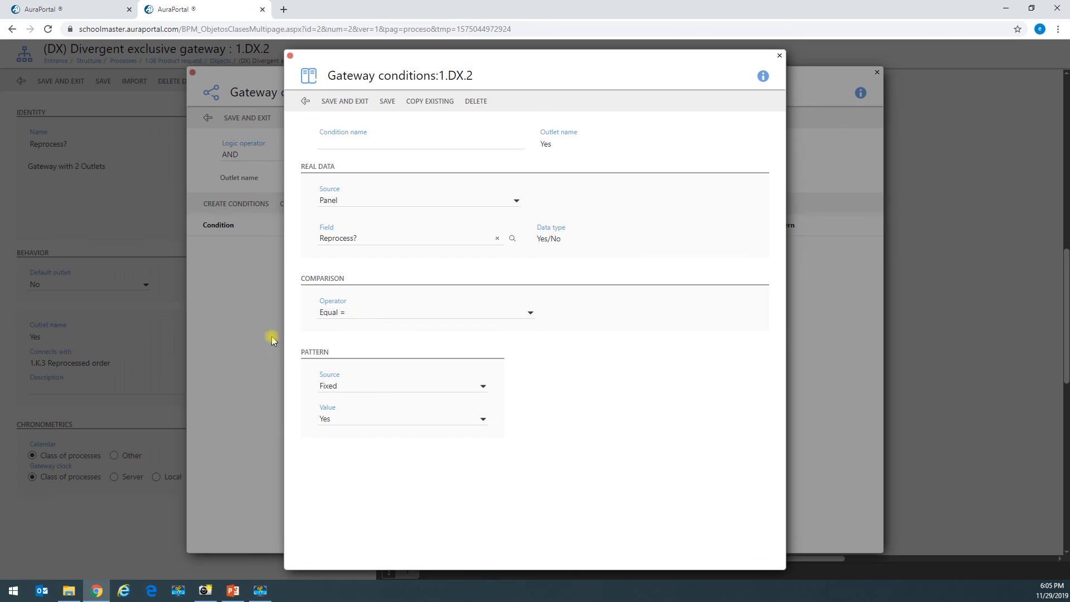
{"action": "left_click", "coordinate": [372, 313]}
{"action": "left_click", "coordinate": [353, 418]}
{"action": "left_click", "coordinate": [354, 419]}
{"action": "left_click", "coordinate": [342, 108]}
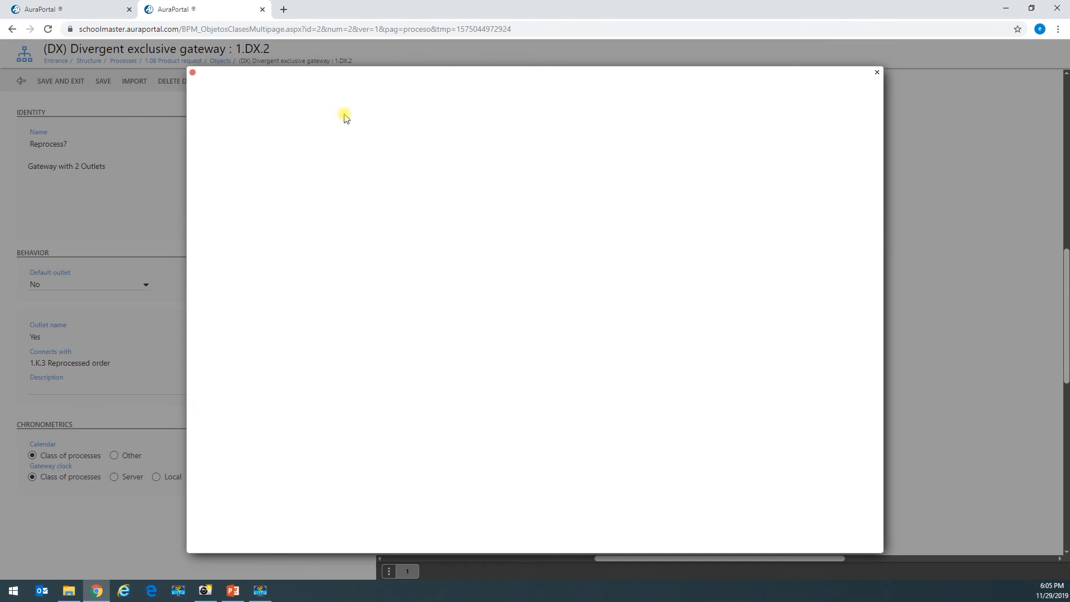
{"action": "left_click", "coordinate": [248, 126]}
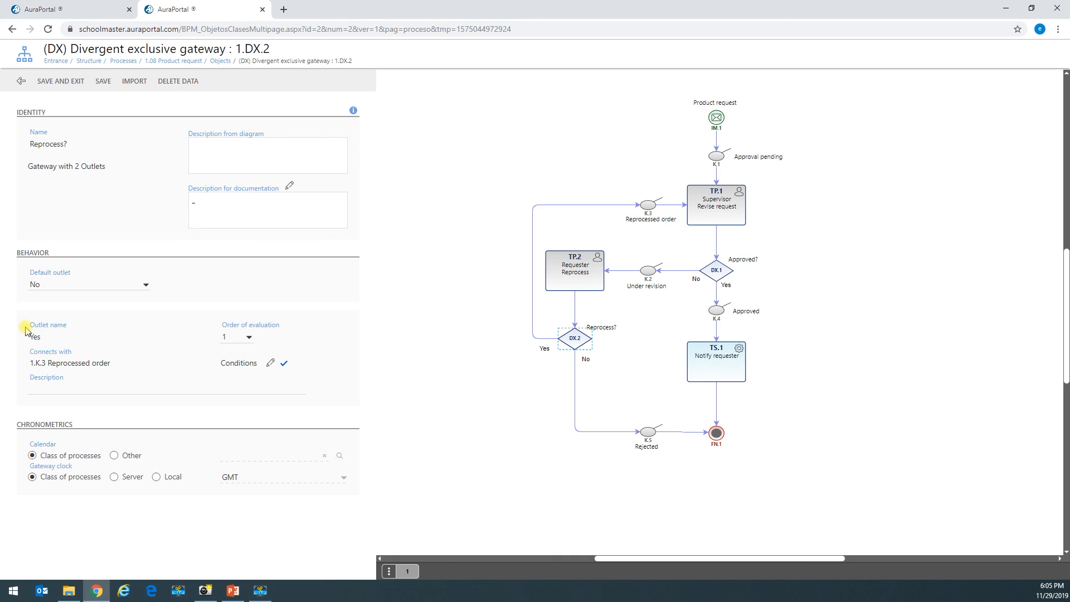
- Save gateway DX.2 and return to the gateways list
{"action": "double_click", "coordinate": [41, 338]}
{"action": "left_click_drag", "start_coordinate": [41, 340], "coordinate": [38, 329]}
{"action": "left_click", "coordinate": [76, 80]}
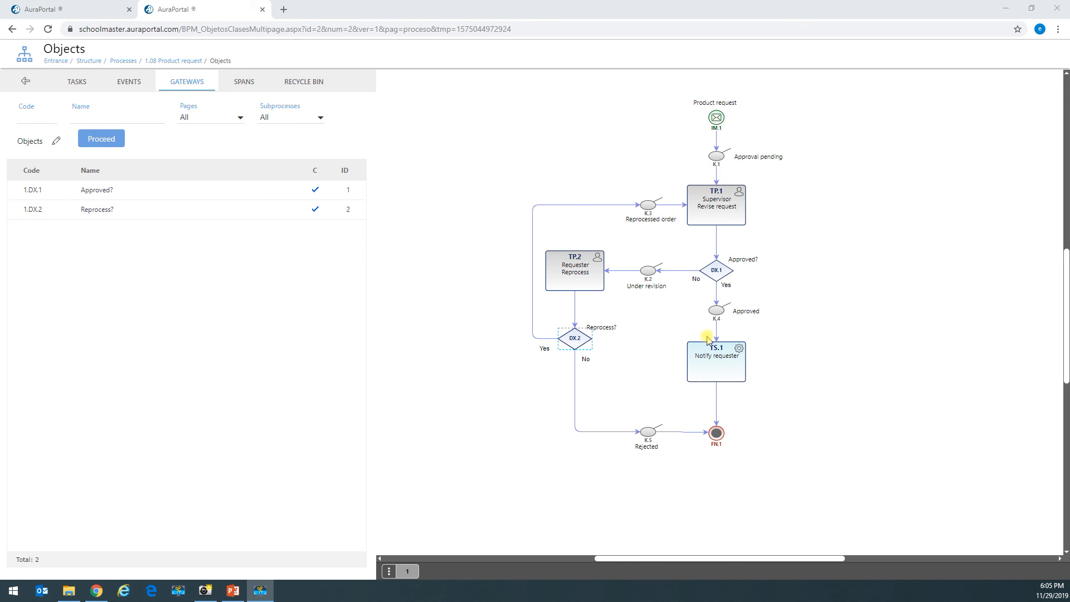
- Make Notify requester (TS.1) a NOTIFIER system task that notifies via email
{"action": "left_click", "coordinate": [711, 368]}
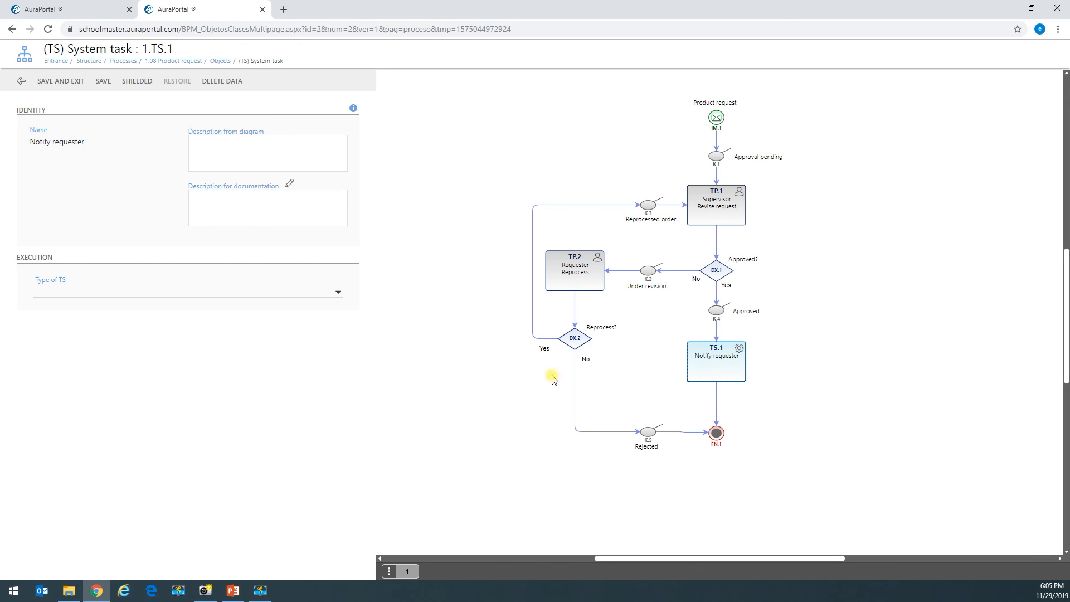
{"action": "left_click", "coordinate": [286, 292]}
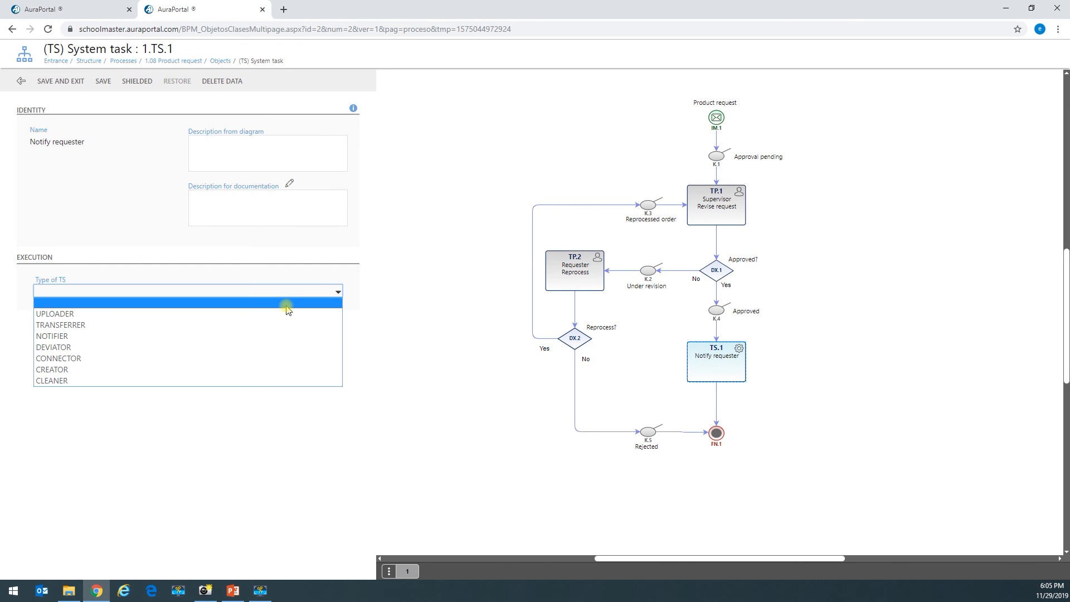
{"action": "left_click", "coordinate": [263, 337]}
{"action": "left_click", "coordinate": [136, 327]}
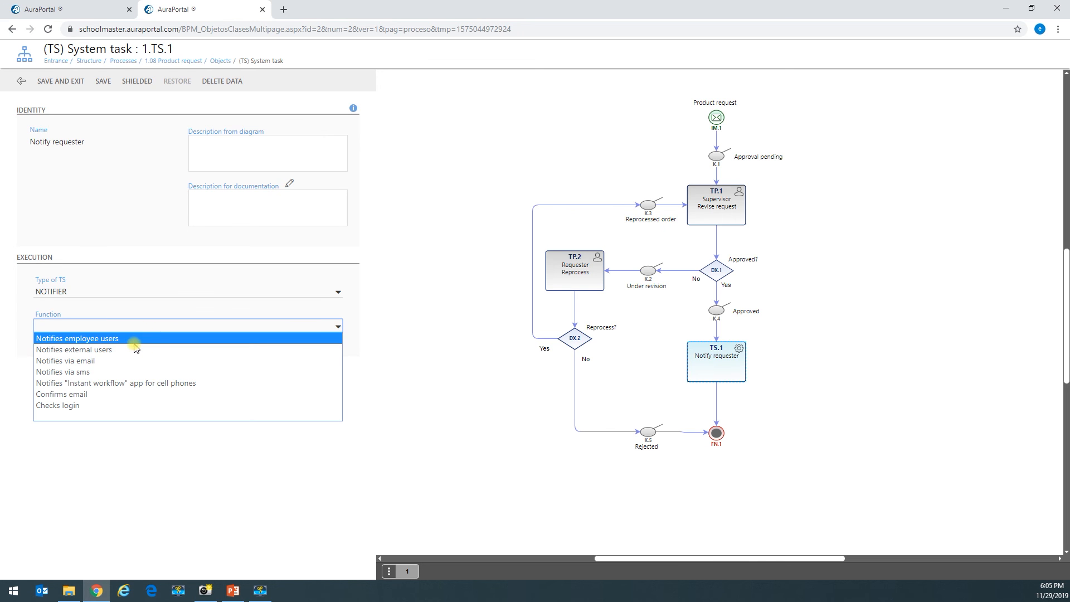
{"action": "left_click", "coordinate": [96, 362]}
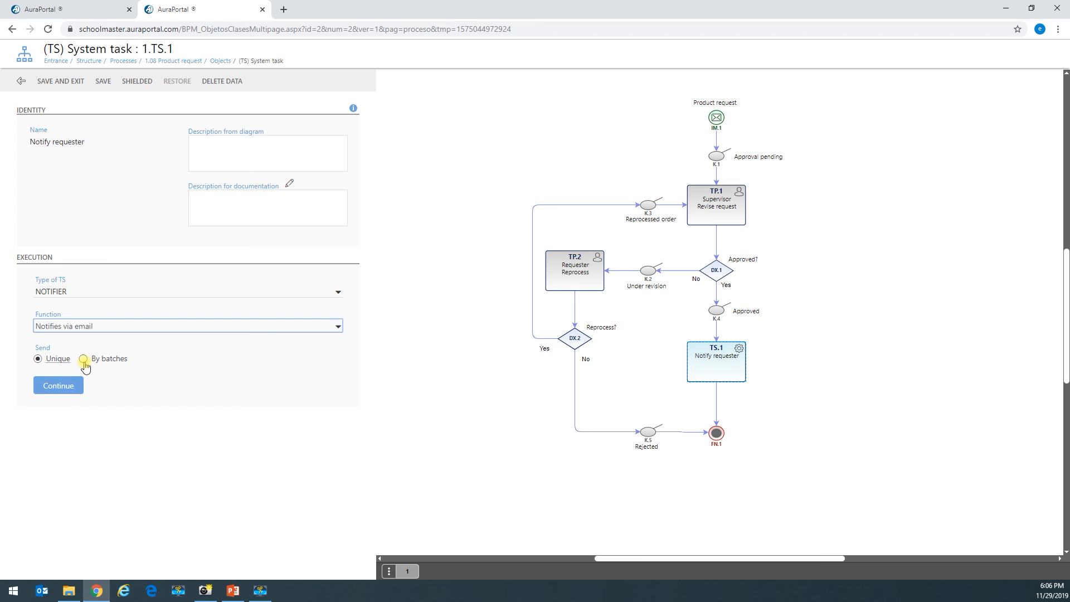
{"action": "left_click", "coordinate": [60, 387]}
- Add the panel's Email field as the notification addressee
{"action": "scroll", "coordinate": [77, 372], "scroll_direction": "down", "scroll_amount": 4}
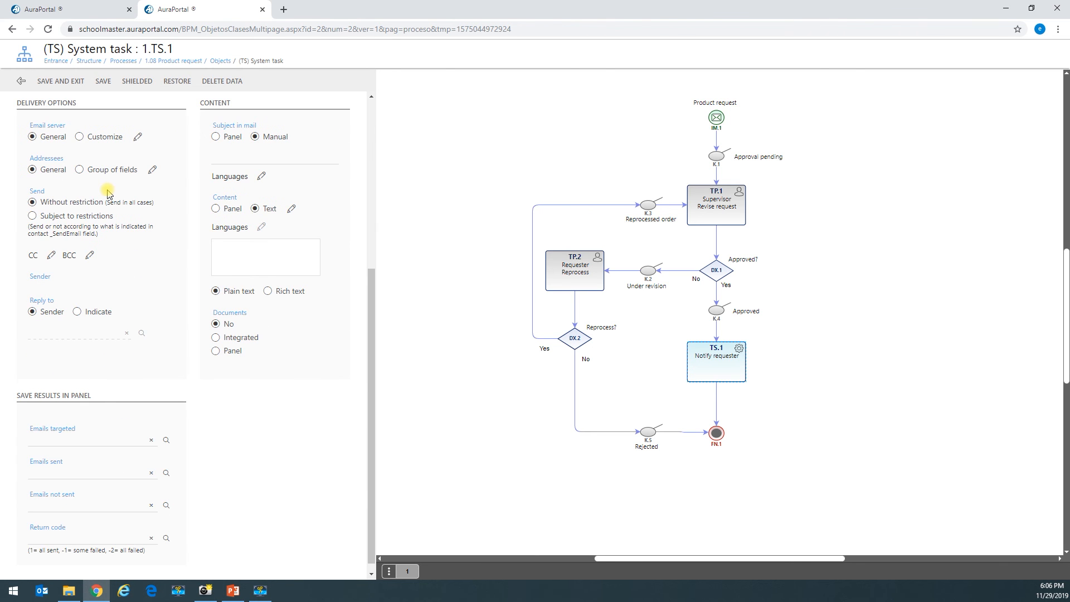
{"action": "scroll", "coordinate": [44, 245], "scroll_direction": "up", "scroll_amount": 2}
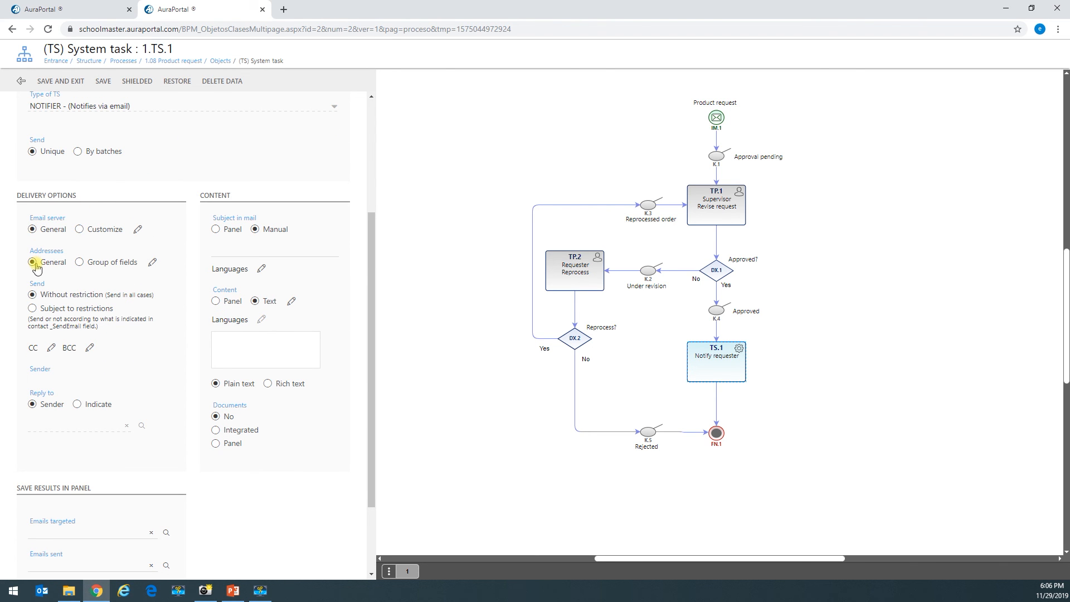
{"action": "left_click", "coordinate": [151, 262]}
{"action": "left_click", "coordinate": [399, 191]}
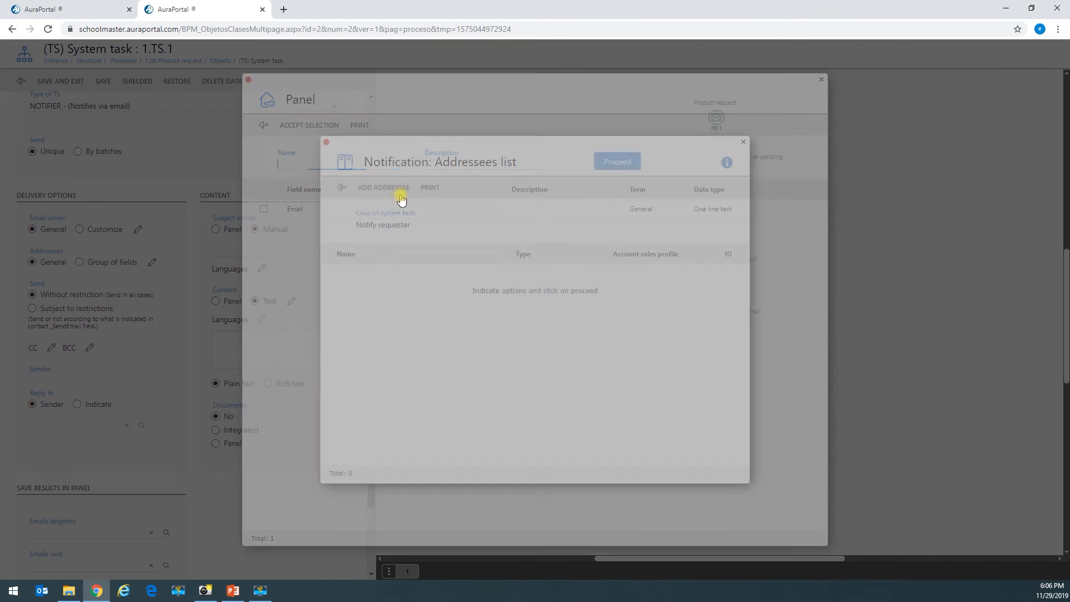
{"action": "left_click", "coordinate": [263, 210]}
{"action": "left_click", "coordinate": [334, 128]}
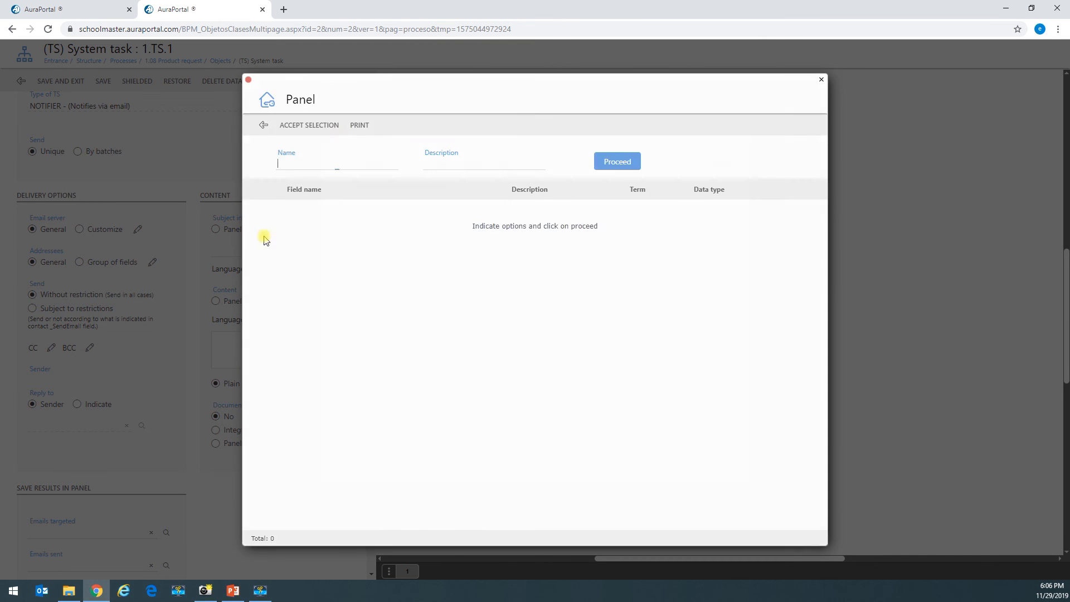
{"action": "left_click", "coordinate": [342, 187]}
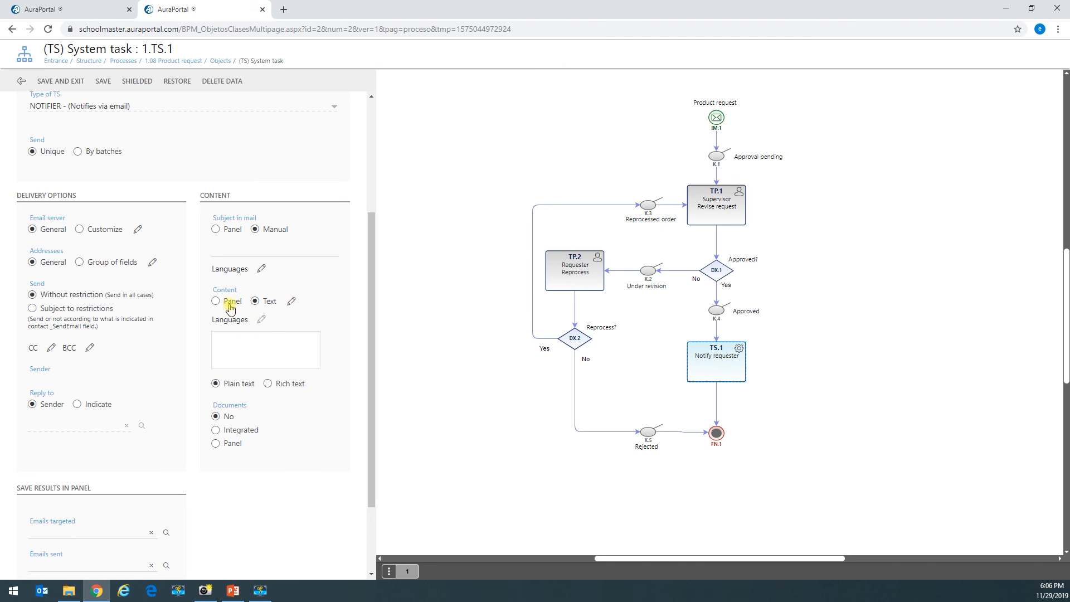
- Keep the email content as Text and bring up its body editor
{"action": "left_click", "coordinate": [231, 309]}
{"action": "left_click", "coordinate": [264, 302]}
{"action": "left_click", "coordinate": [292, 301]}
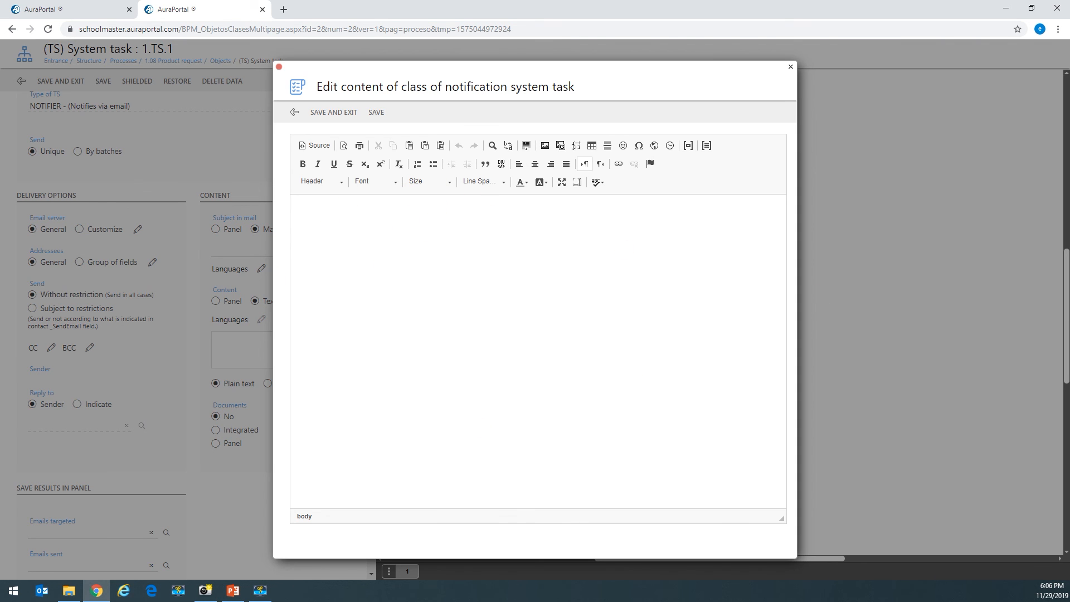
- Write the approval email body with the Start Message Creator panel field after 'Dear', then save it
{"action": "key", "text": "alt+Tab"}
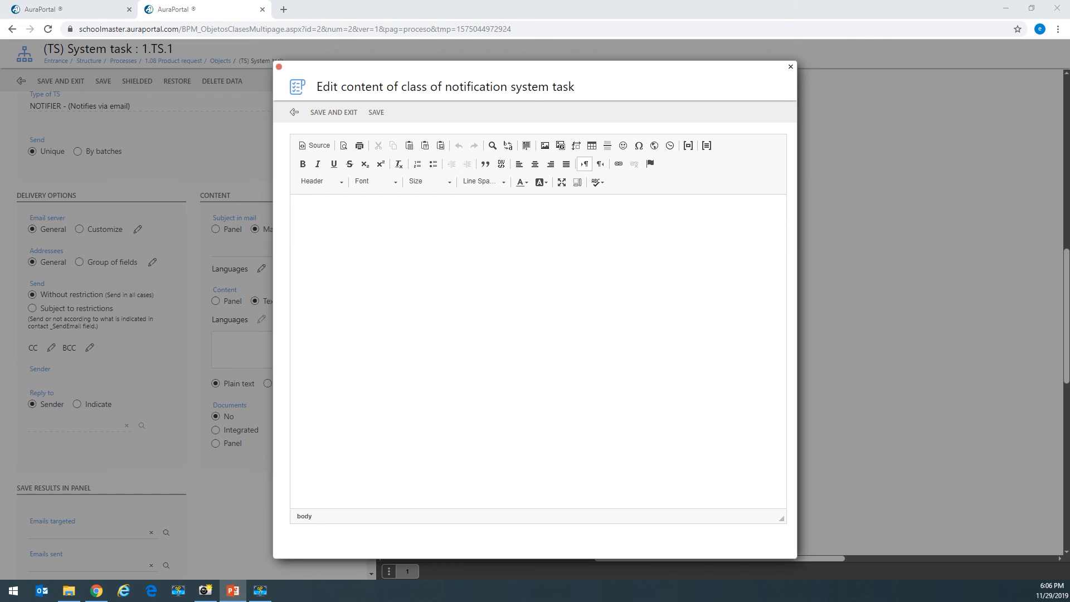
{"action": "key", "text": "alt+Tab"}
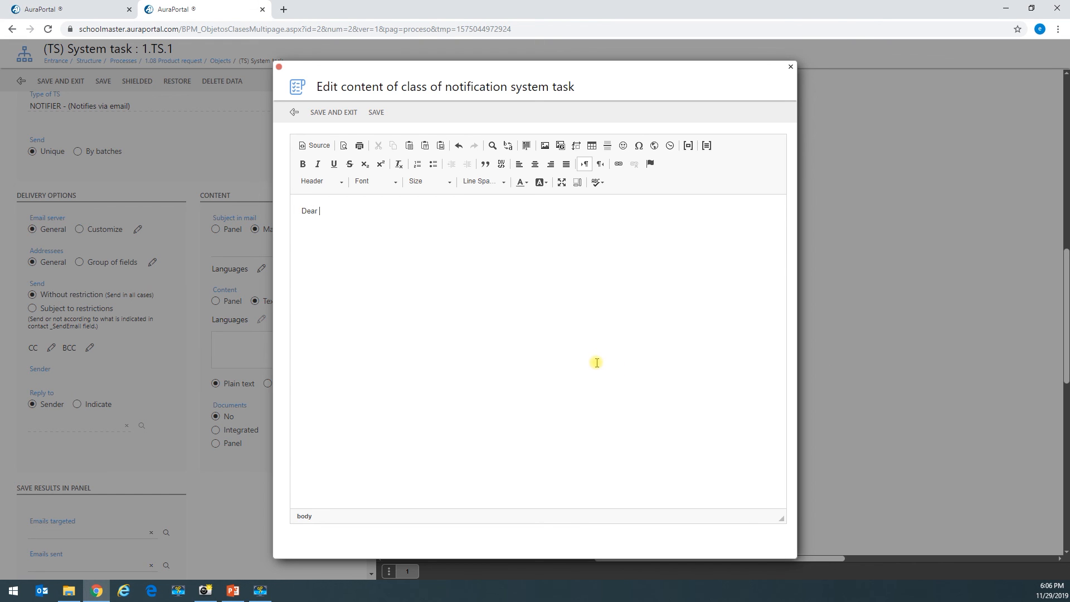
{"action": "left_click", "coordinate": [688, 146]}
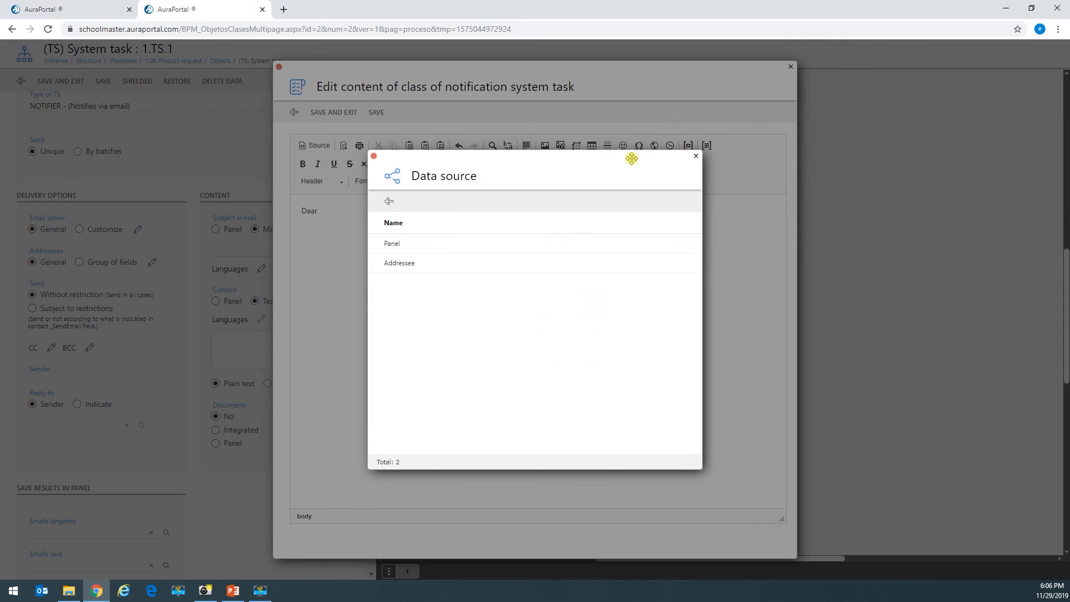
{"action": "left_click", "coordinate": [435, 249]}
{"action": "left_click", "coordinate": [264, 295]}
{"action": "left_click", "coordinate": [312, 126]}
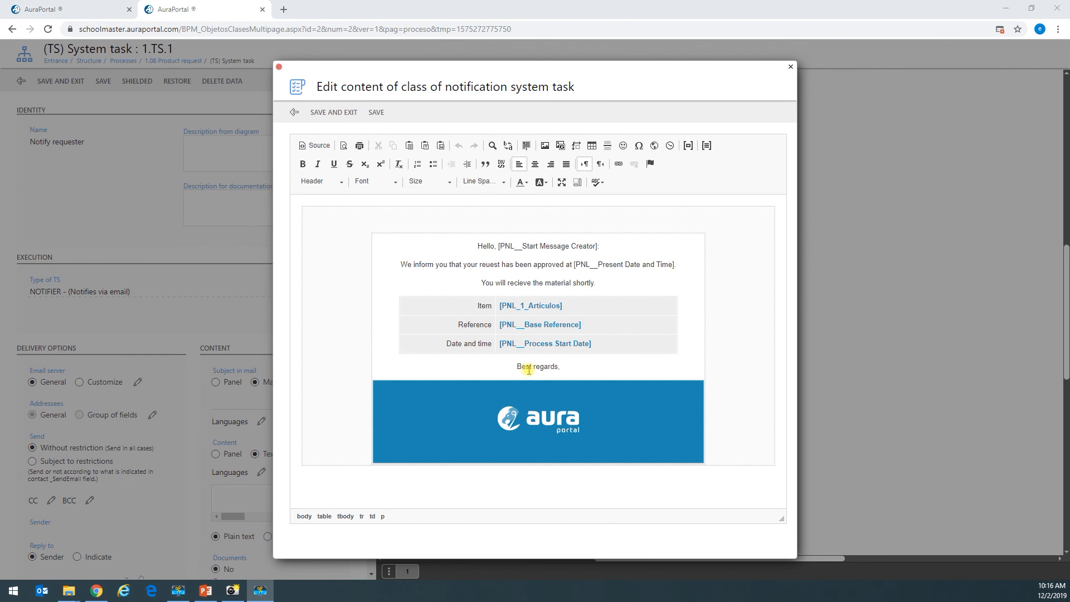
{"action": "left_click", "coordinate": [530, 422]}
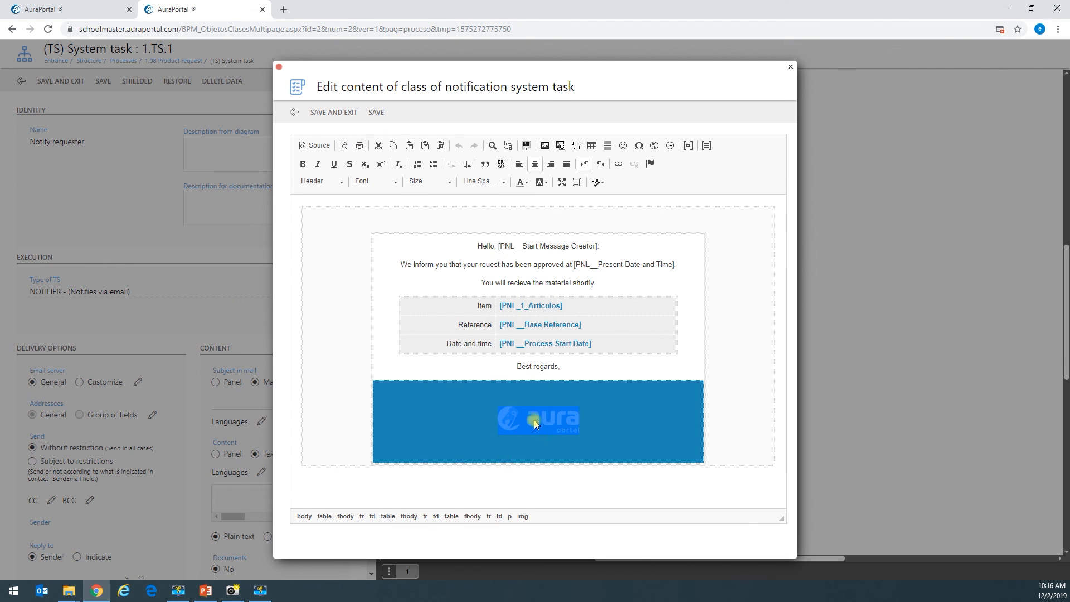
{"action": "left_click", "coordinate": [505, 373]}
{"action": "left_click", "coordinate": [335, 113]}
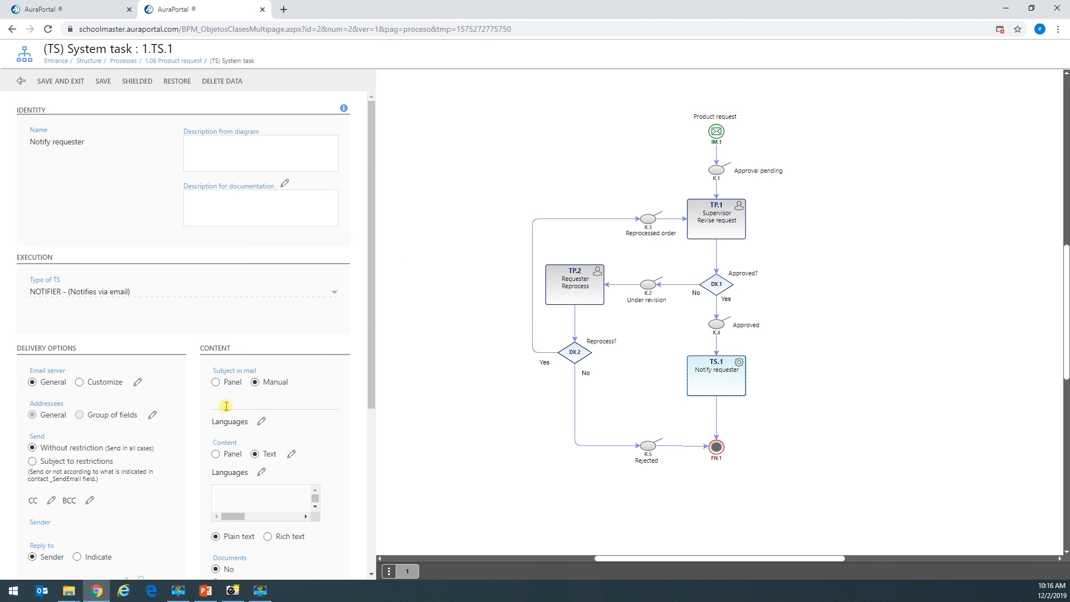
- Set the mail subject to 'Your request has been approved' and save the Notify requester task
{"action": "triple_click", "coordinate": [221, 367]}
{"action": "left_click", "coordinate": [239, 406]}
{"action": "type", "text": "Your request has been approved"}
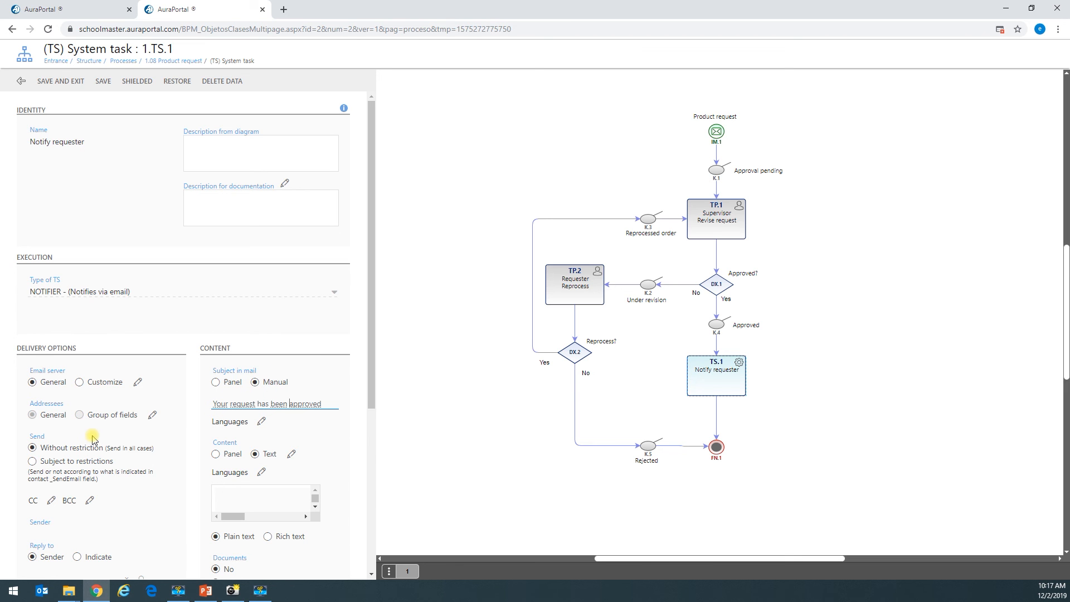
{"action": "left_click", "coordinate": [153, 415]}
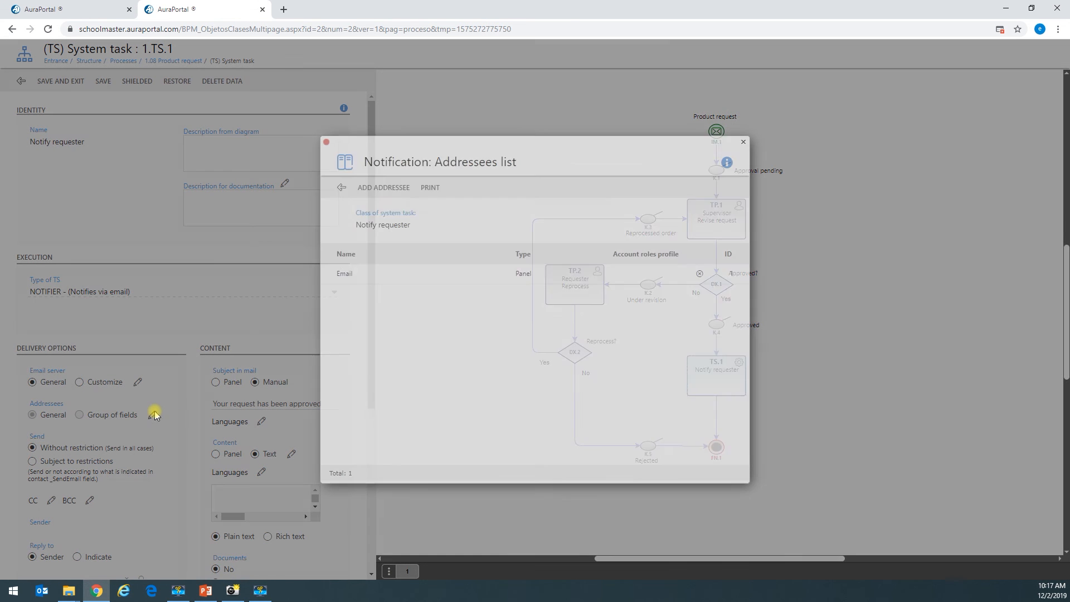
{"action": "left_click", "coordinate": [341, 189]}
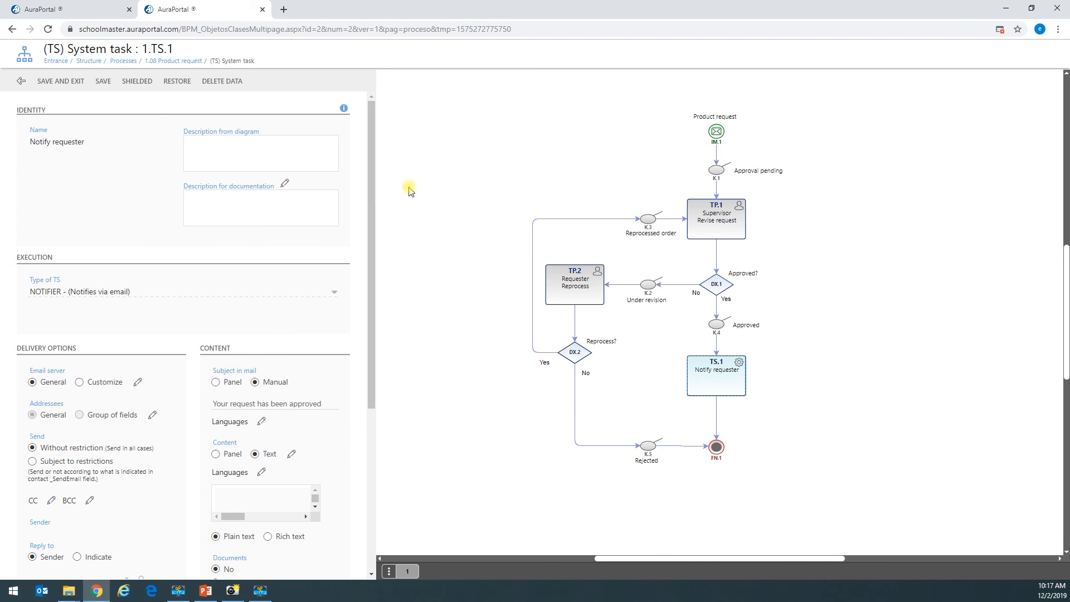
{"action": "left_click", "coordinate": [63, 81]}
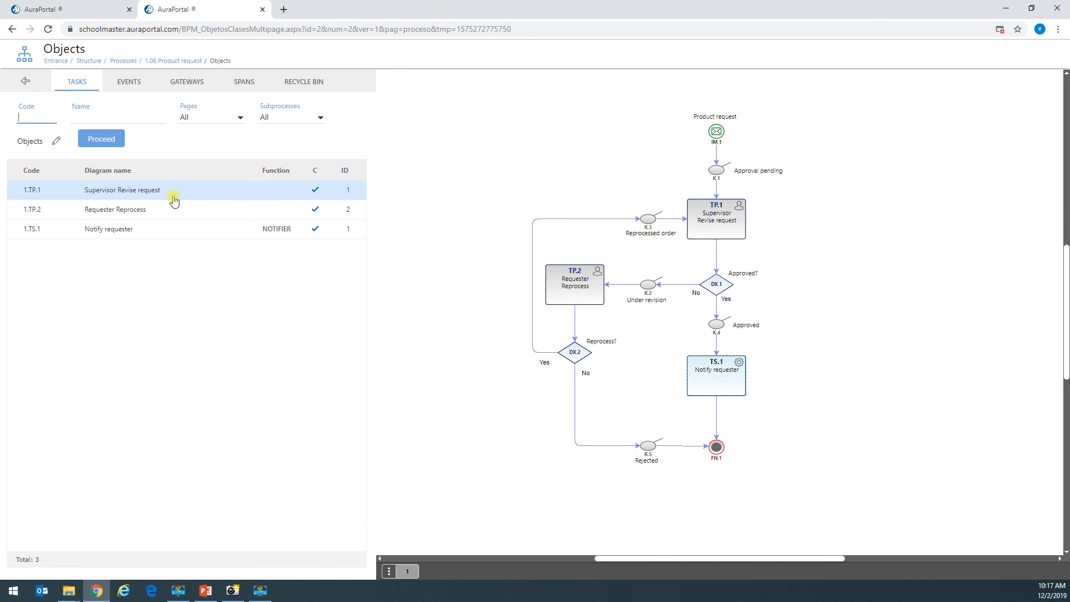
- Open the Default Dynamic message form of the Product request start event IM.1 for editing
{"action": "left_click", "coordinate": [716, 133]}
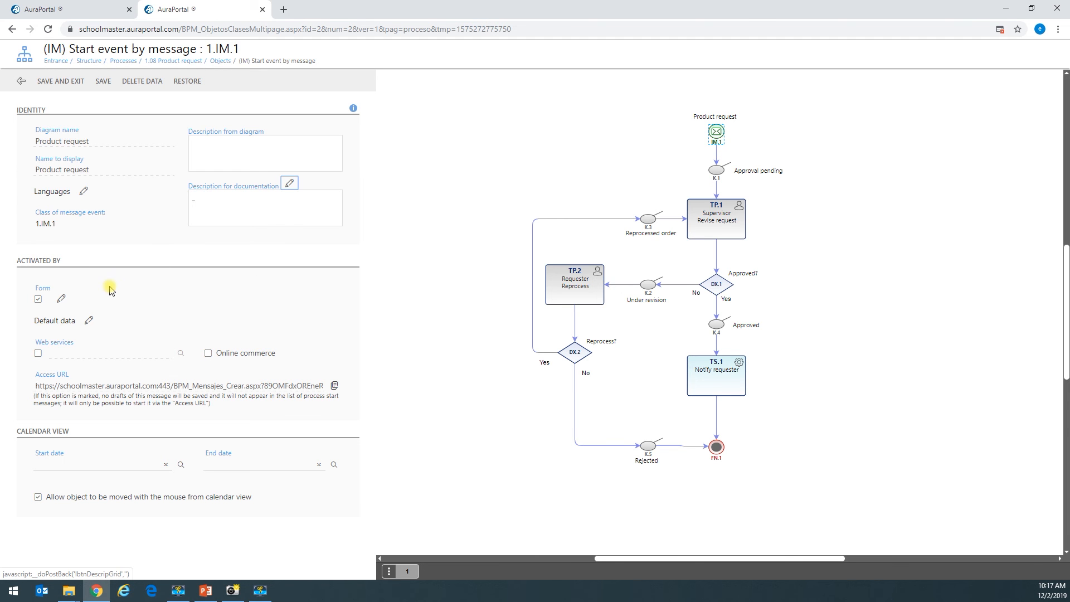
{"action": "left_click", "coordinate": [63, 298]}
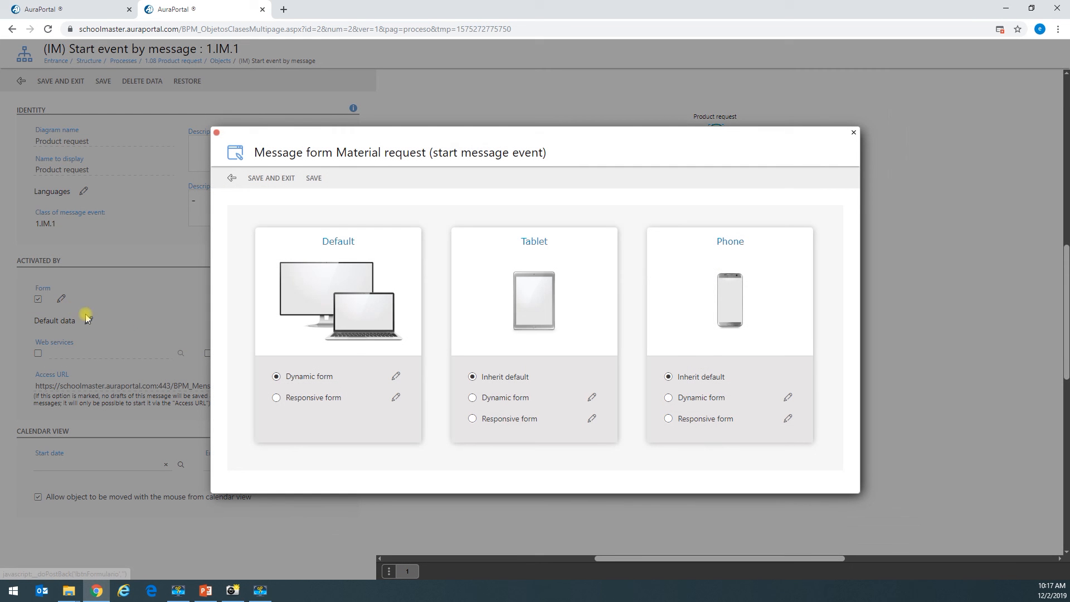
{"action": "left_click", "coordinate": [396, 378]}
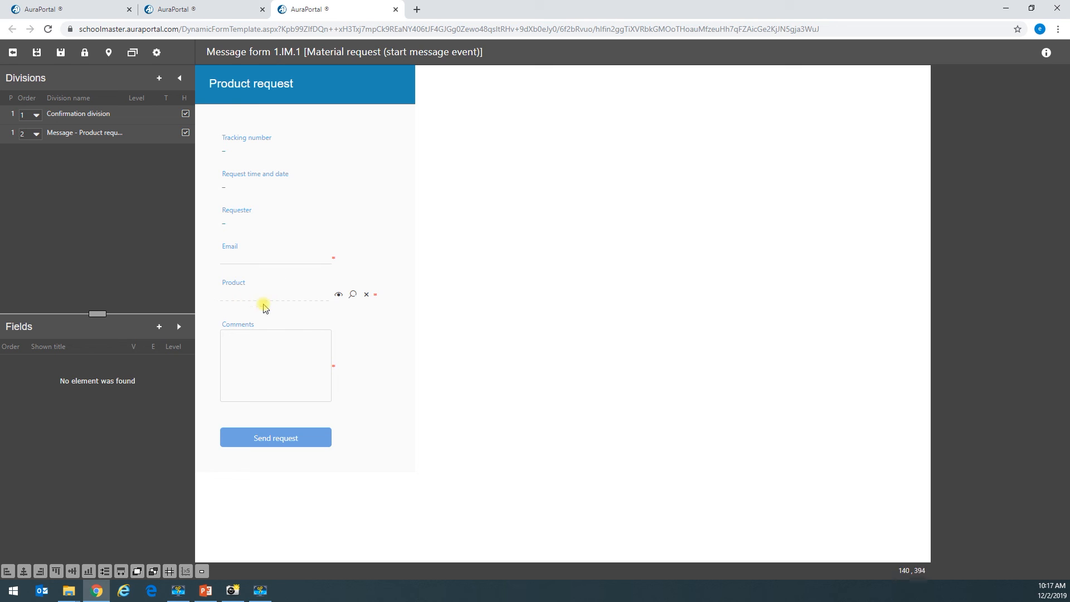
- Review the Product, Comments and Email field properties, then save and close the form and message settings
{"action": "left_click", "coordinate": [243, 293]}
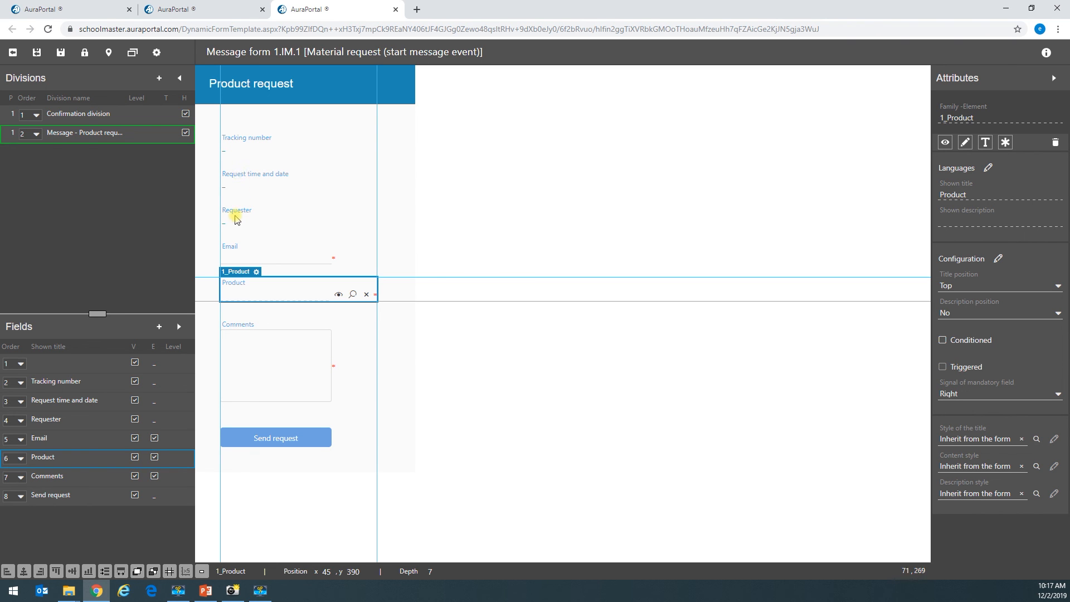
{"action": "left_click", "coordinate": [259, 358]}
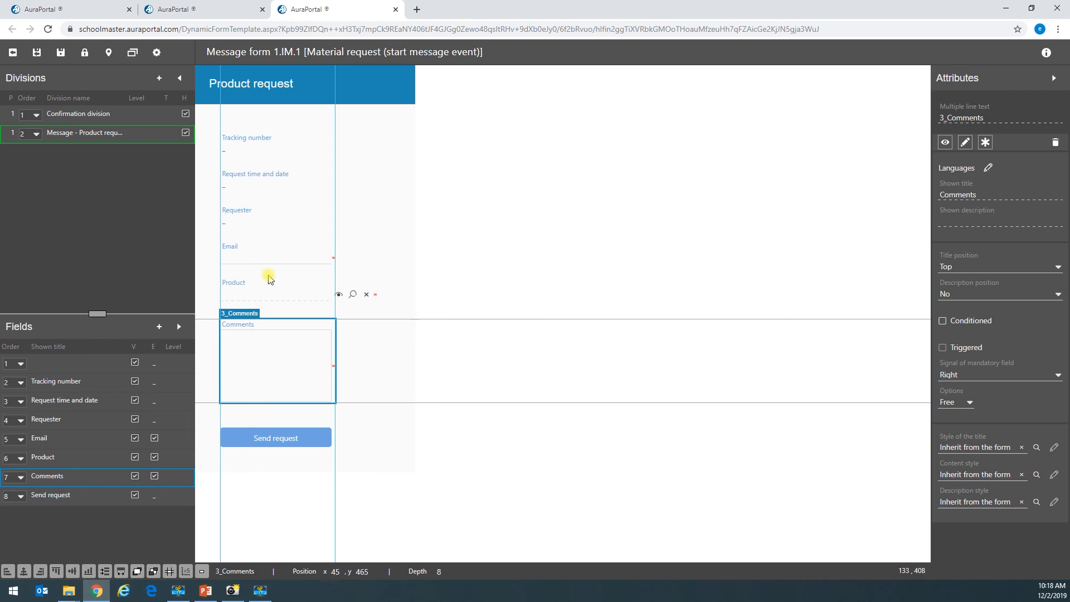
{"action": "left_click", "coordinate": [271, 252]}
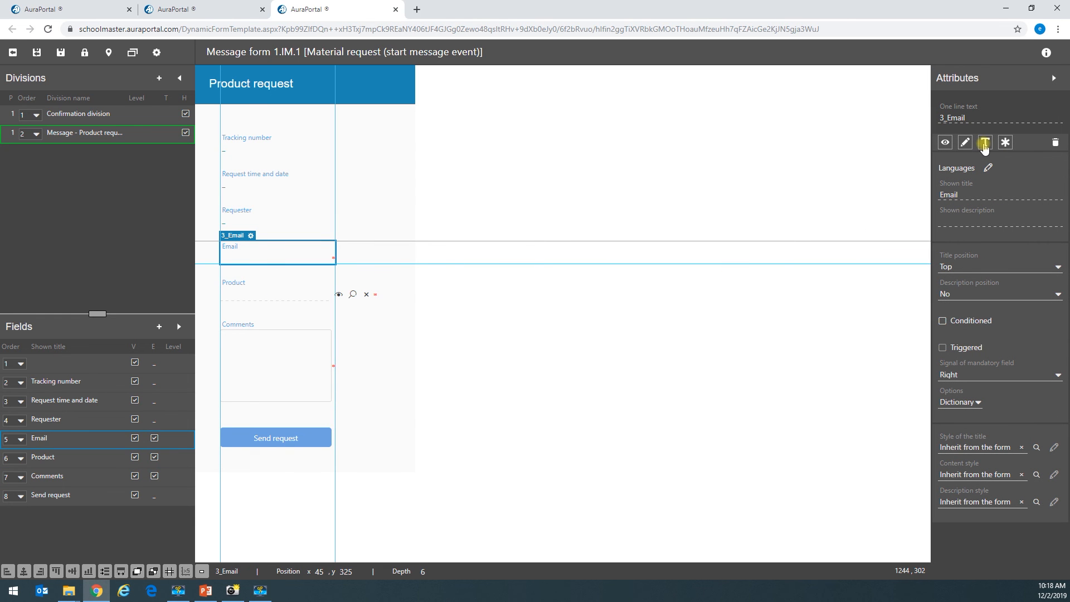
{"action": "left_click", "coordinate": [1053, 78]}
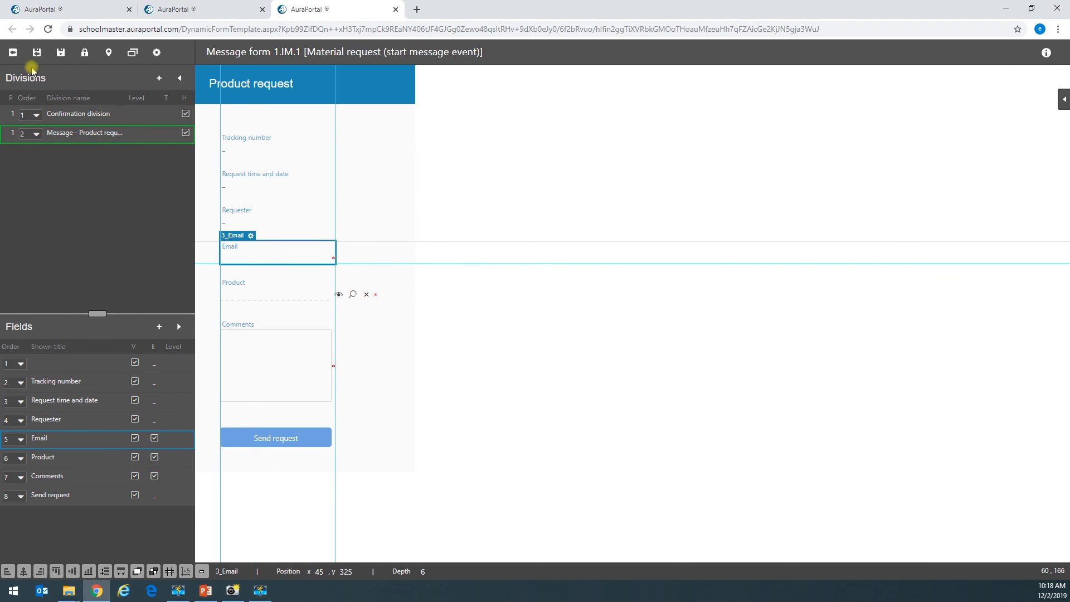
{"action": "left_click", "coordinate": [36, 53]}
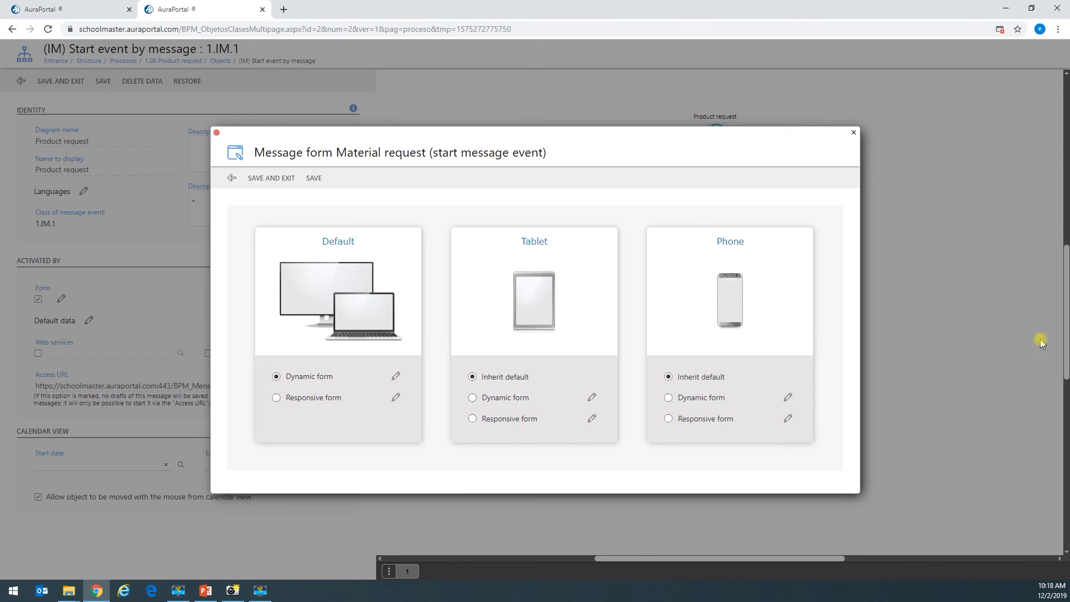
{"action": "left_click", "coordinate": [254, 178]}
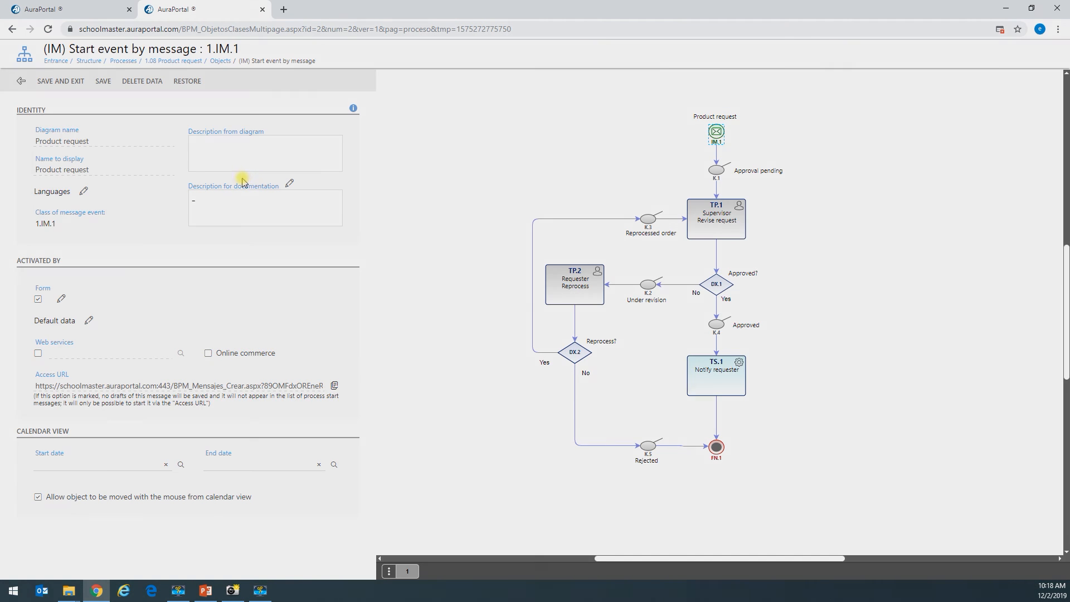